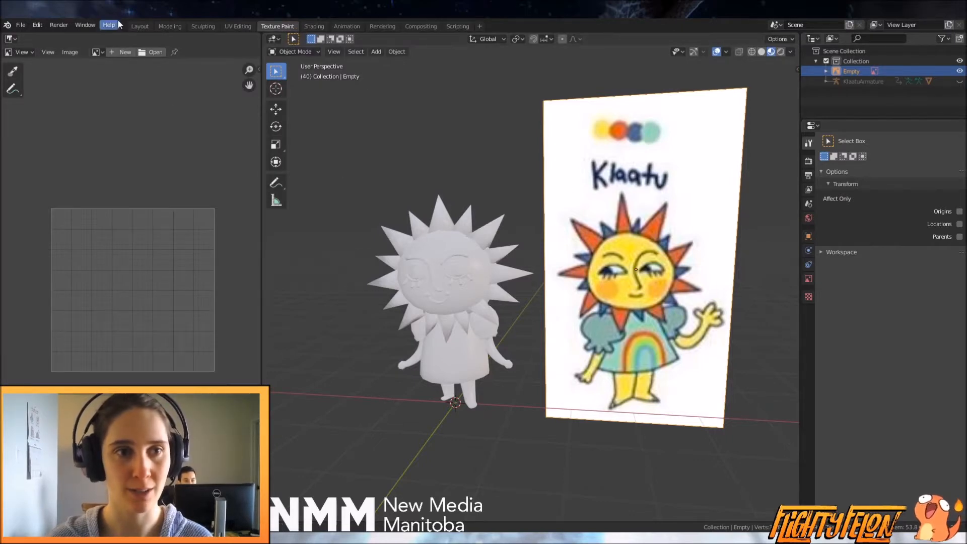
Switch to the Layout workspace and frame the character together with its reference image
click(139, 26)
scroll(500, 303, up, 3)
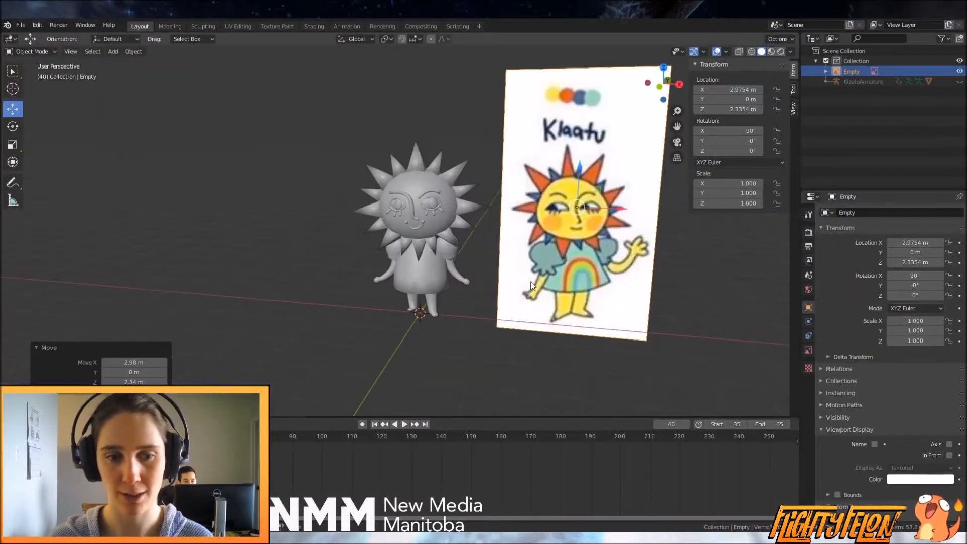
shift+middle_drag(469, 323, 477, 315)
middle_drag(133, 468, 252, 468)
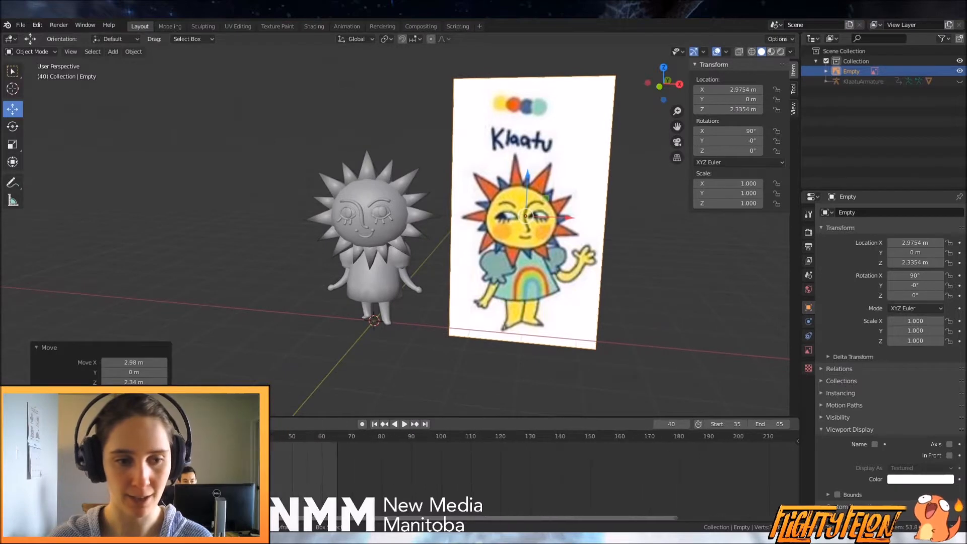
Play back the character's animation with KlaatuArmature hidden and shown, and leave the armature hidden
key(space)
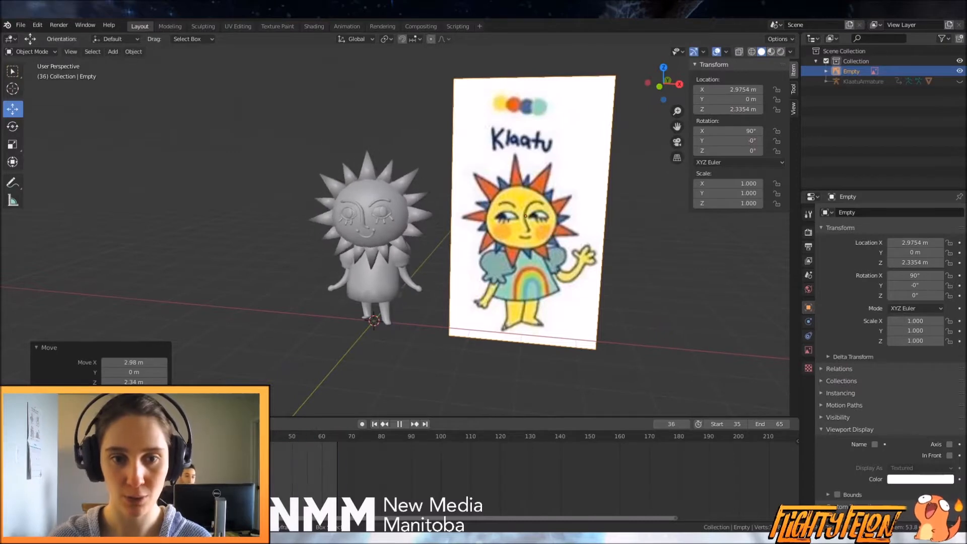
key(space)
click(960, 81)
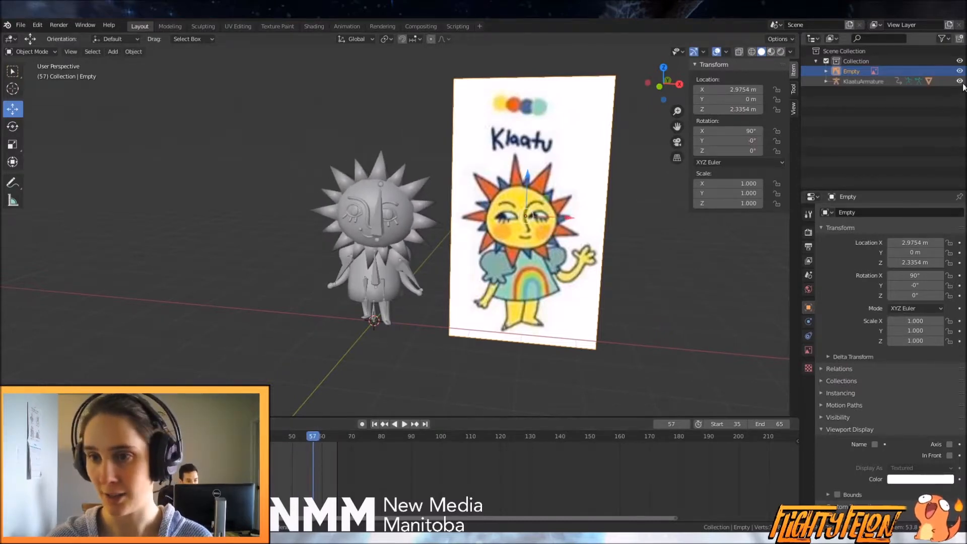
key(space)
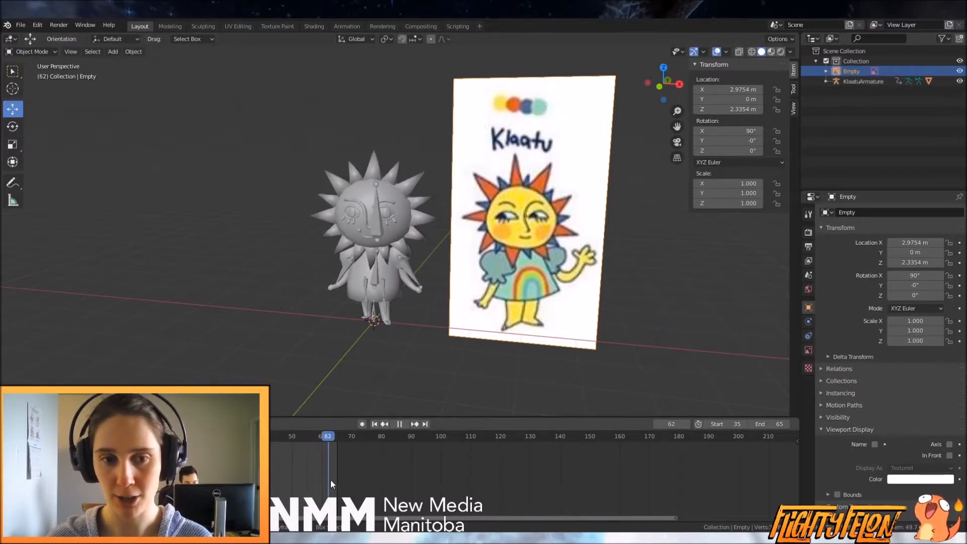
key(space)
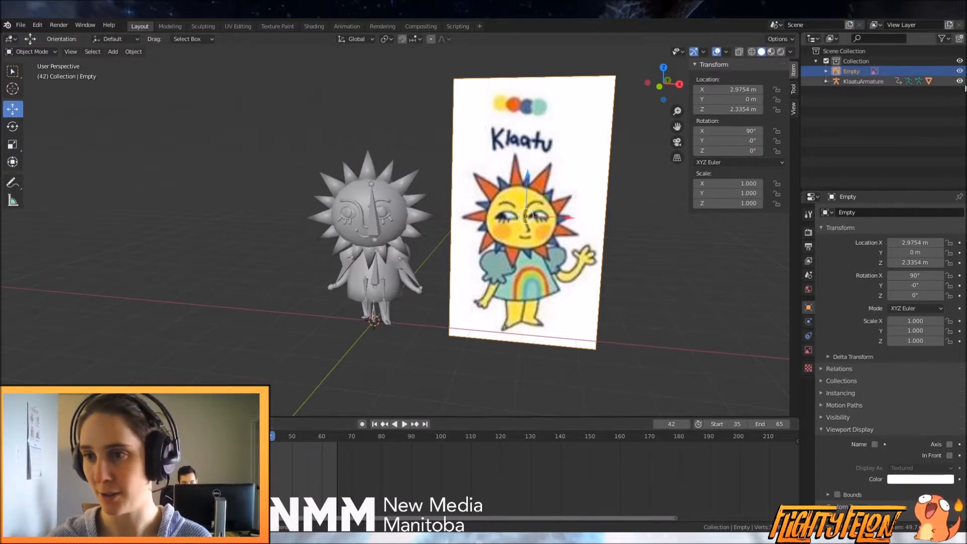
click(960, 81)
Compare the untextured character model with the Klaatu reference drawing beside it
mouse_move(438, 287)
middle_down()
mouse_move(525, 281)
mouse_move(443, 281)
middle_up()
scroll(507, 256, up, 2)
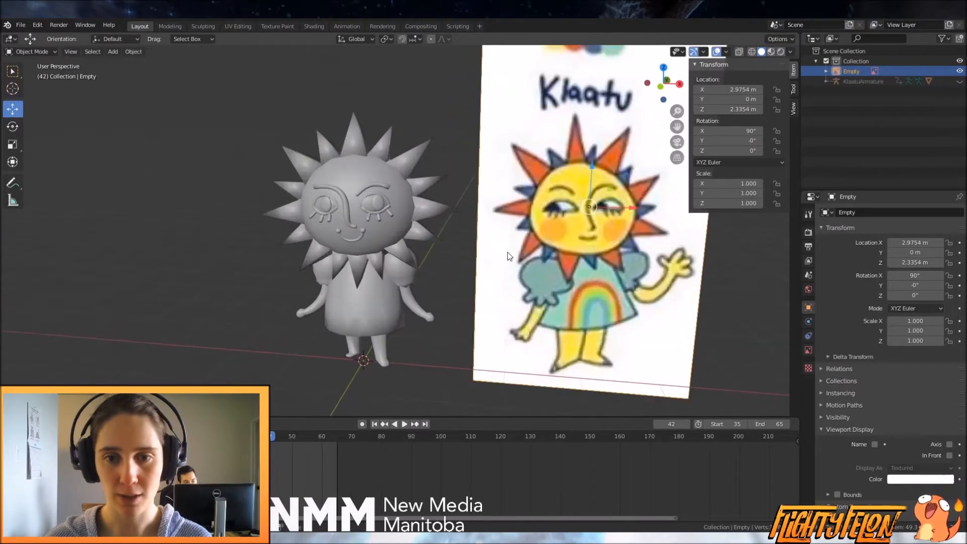
shift+middle_drag(519, 244, 391, 183)
scroll(434, 247, up, 1)
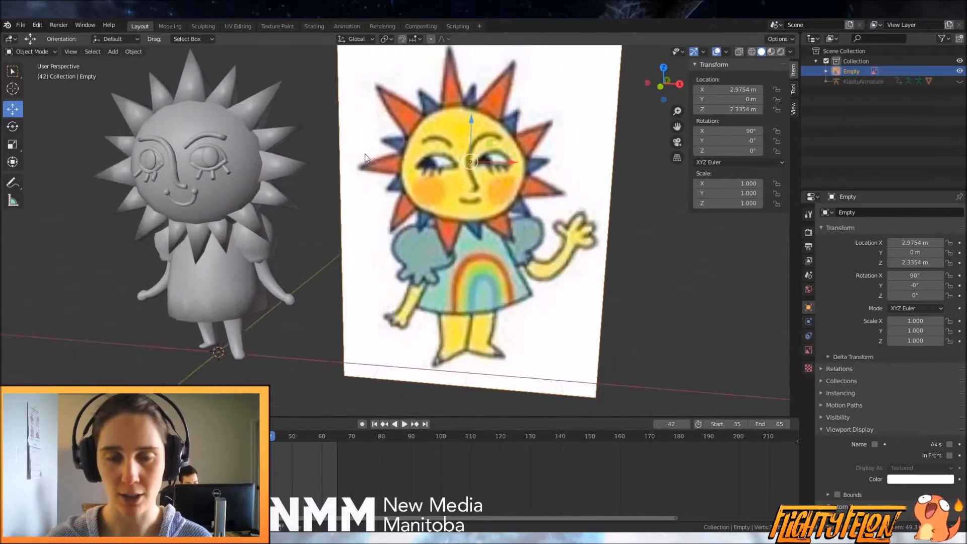
scroll(442, 176, down, 3)
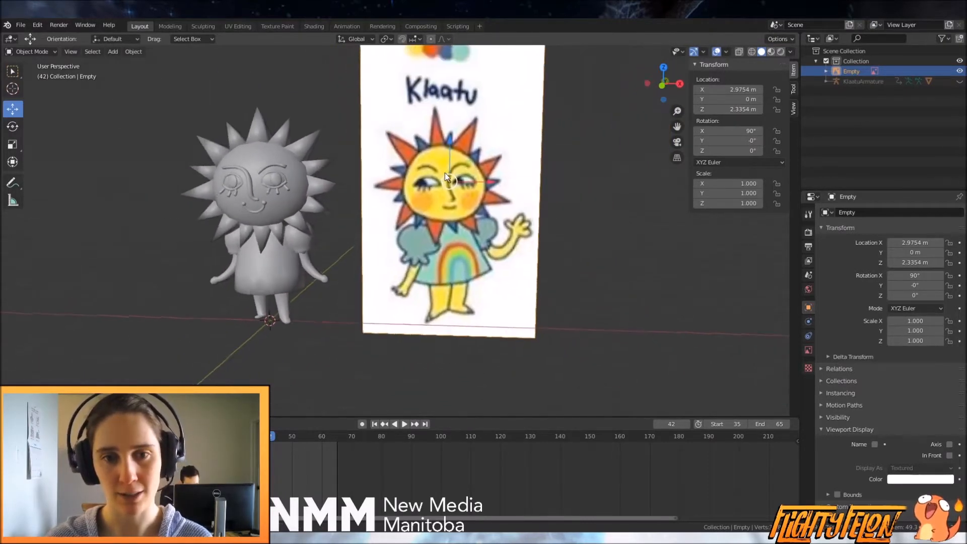
middle_drag(273, 148, 273, 154)
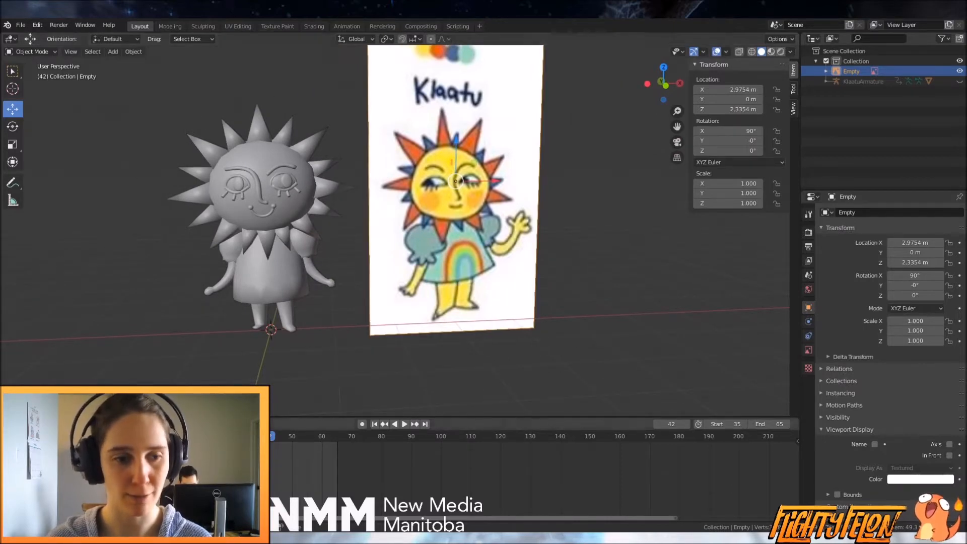
Turn the timeline into an enlarged UV Editor and put the Body Base mesh into Edit Mode
drag(197, 418, 197, 380)
middle_drag(302, 269, 278, 262)
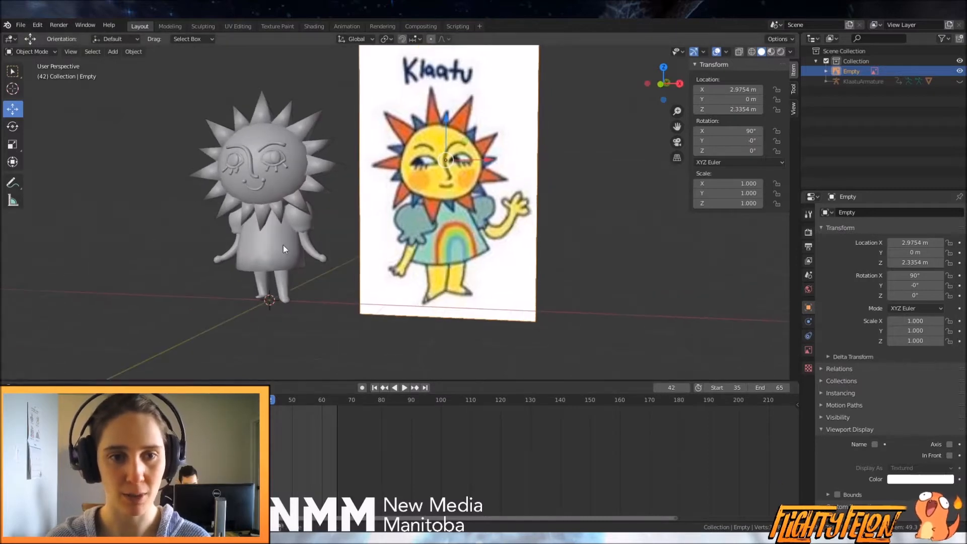
click(304, 225)
click(11, 388)
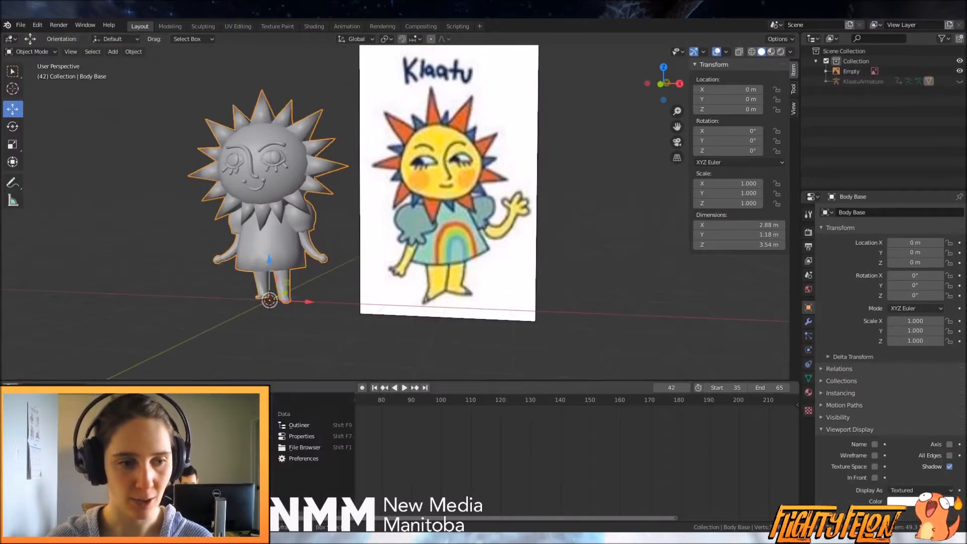
click(36, 447)
drag(283, 381, 295, 326)
key(Tab)
shift+middle_drag(329, 212, 491, 212)
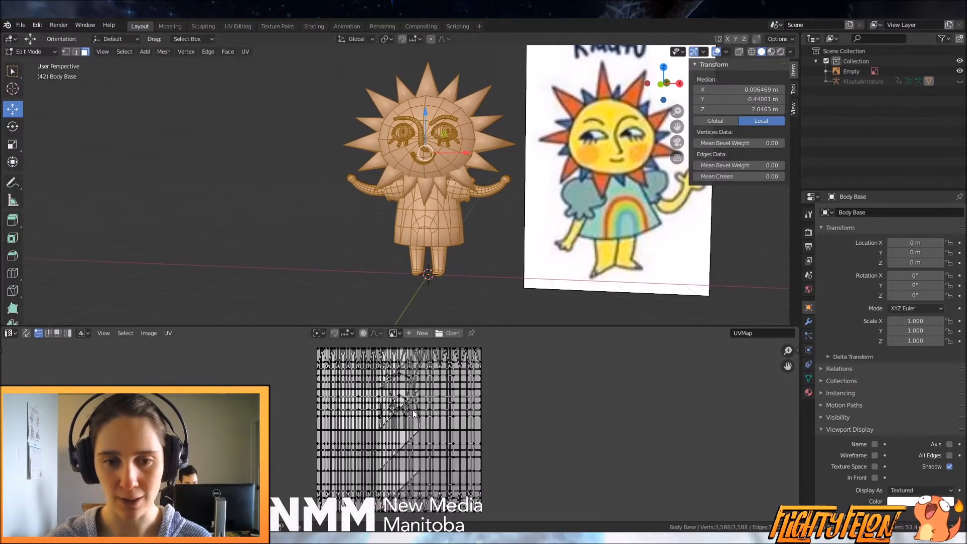
Split the UV Editor vertically into two areas and turn one of them into a Shader Editor
right_click(518, 326)
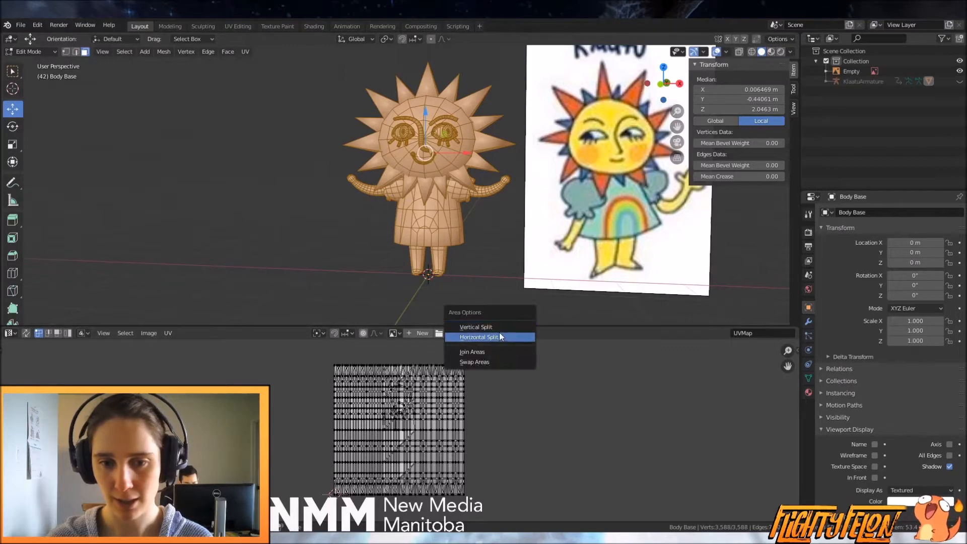
click(499, 328)
click(368, 418)
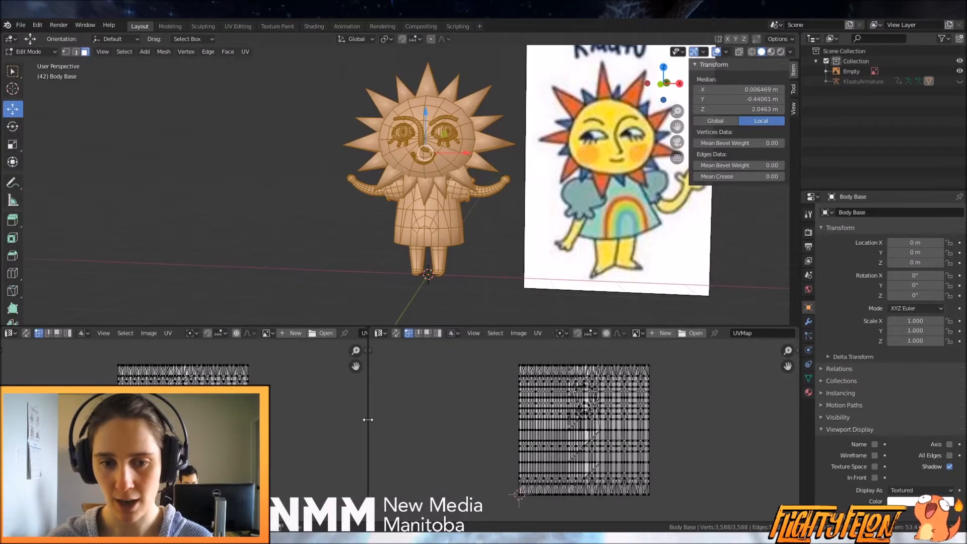
click(379, 333)
click(398, 404)
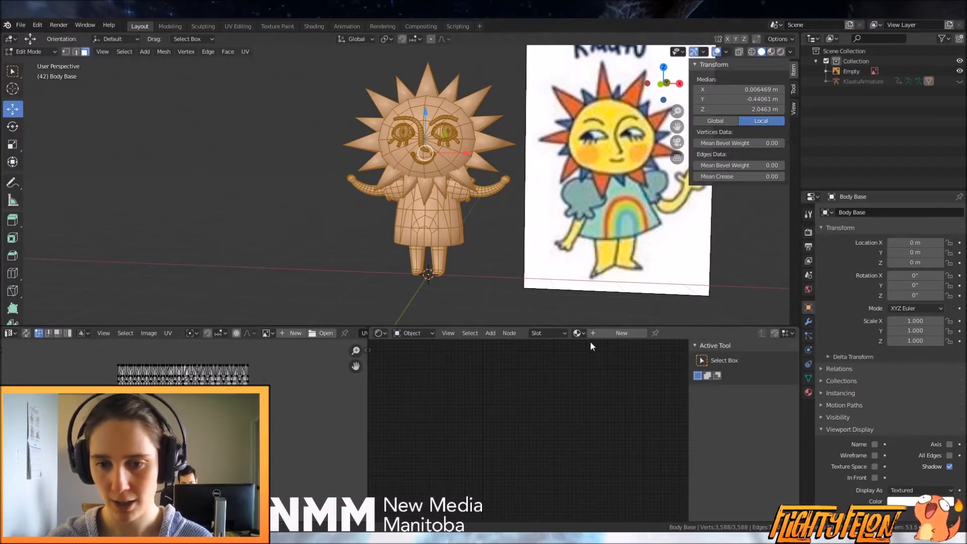
Create a new material for Body Base and name it Klaatu
click(606, 330)
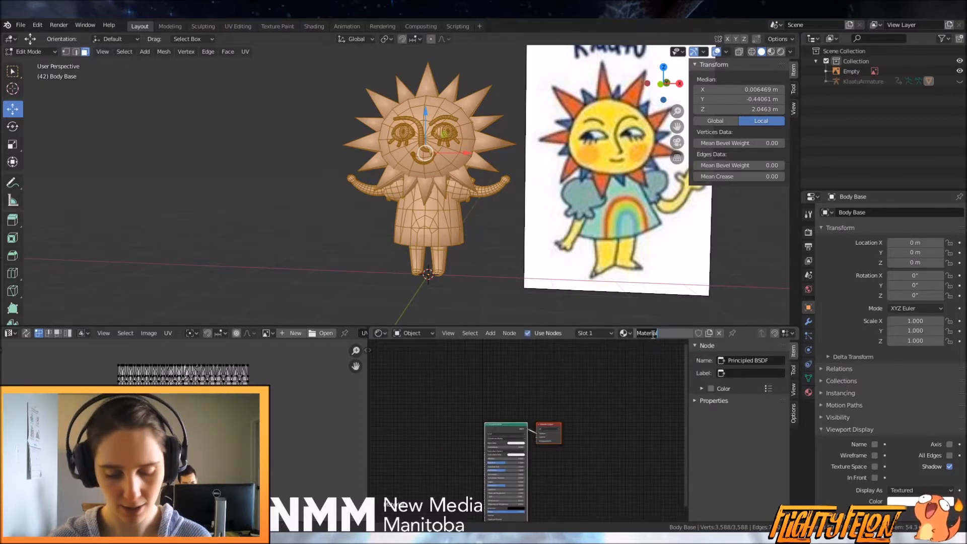
key(Return)
scroll(484, 450, up, 7)
middle_drag(453, 462, 525, 421)
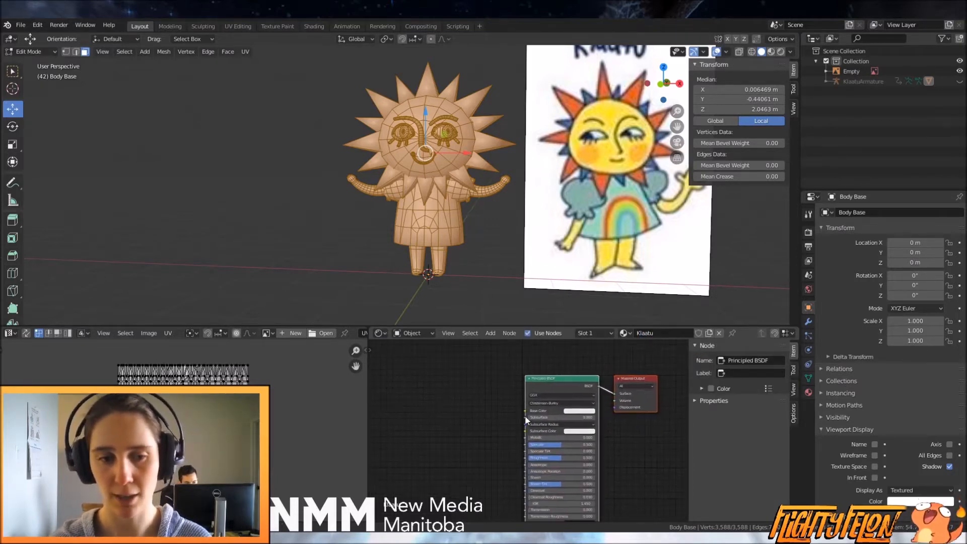
Try to create a blank 1024 x 1024 px image for the Klaatu texture
click(285, 332)
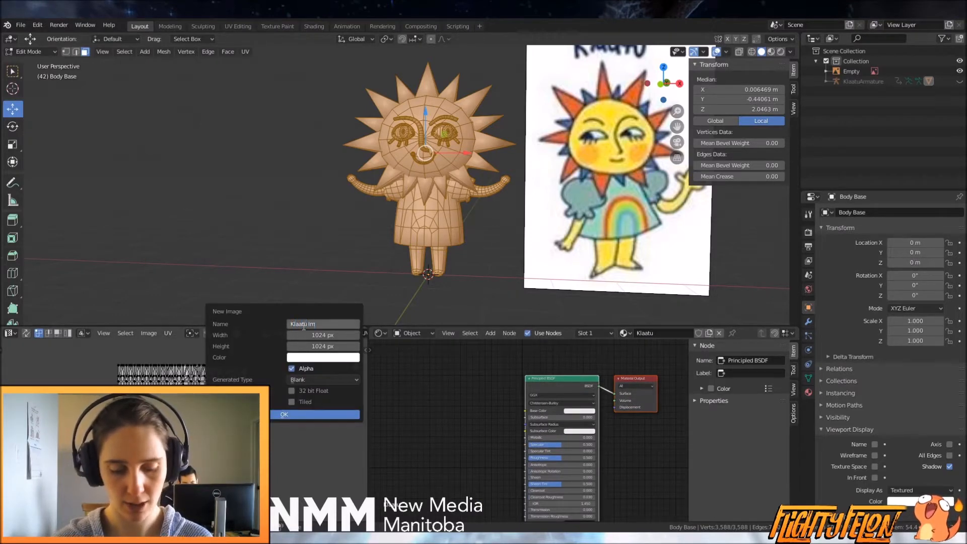
key(Return)
click(302, 414)
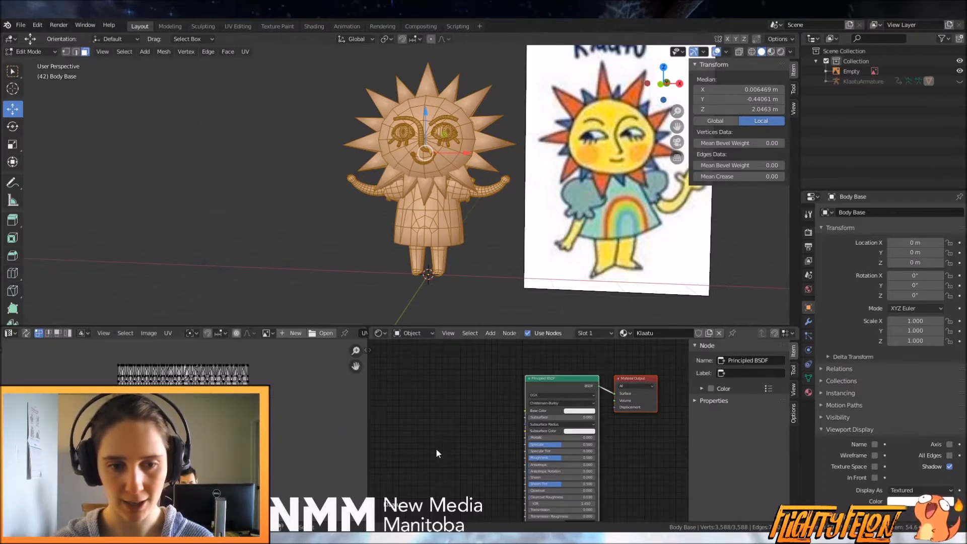
Add an Image Texture node using Klaatu Colors.png and connect its Color output to the Principled BSDF's Base Color
key(shift+a)
mouse_move(413, 459)
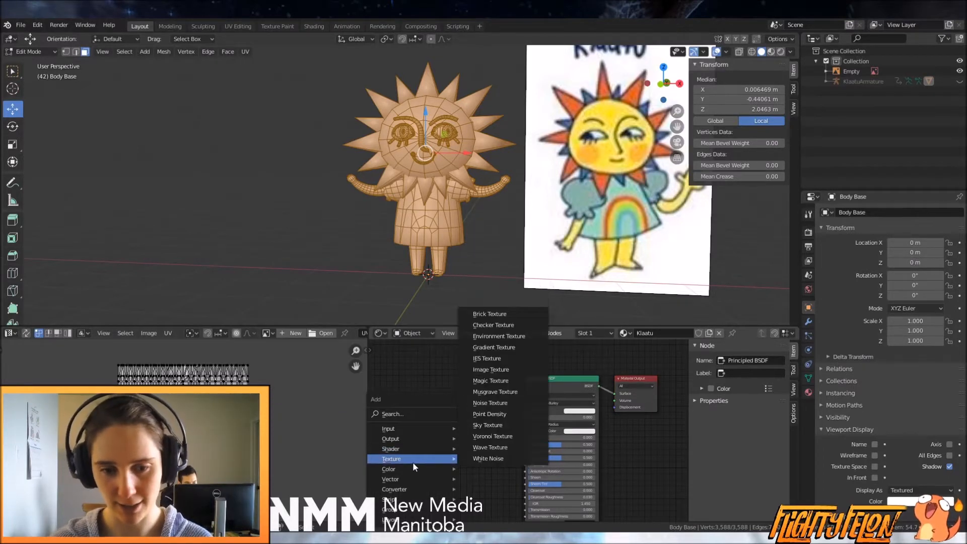
click(501, 378)
click(464, 448)
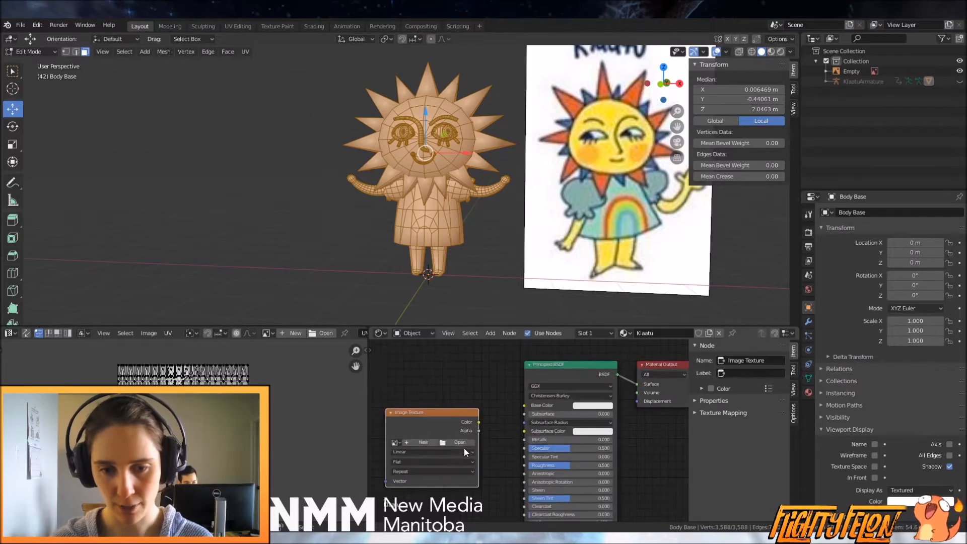
click(395, 443)
click(423, 374)
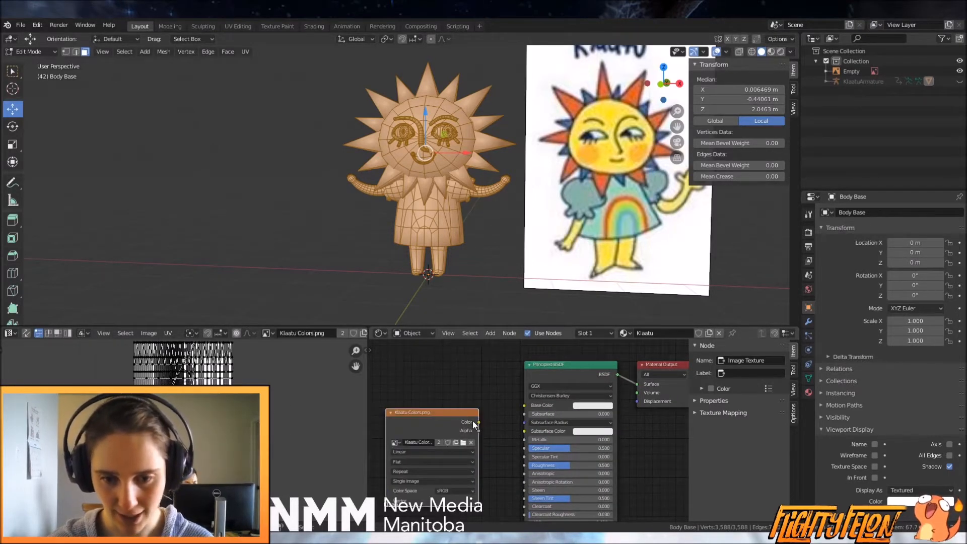
drag(527, 400, 526, 404)
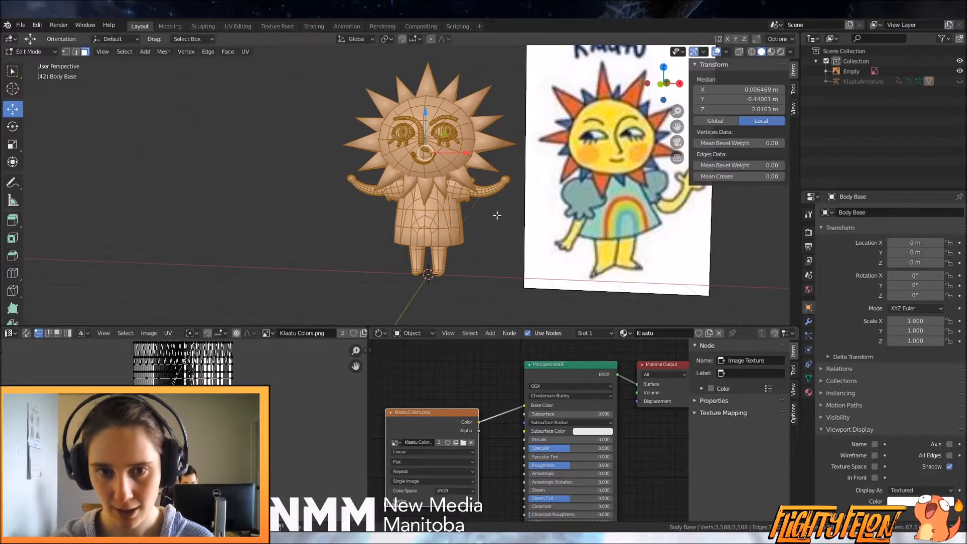
Set the viewport to Material Preview shading and return to Object Mode to inspect the texture on the body
key(z)
click(496, 265)
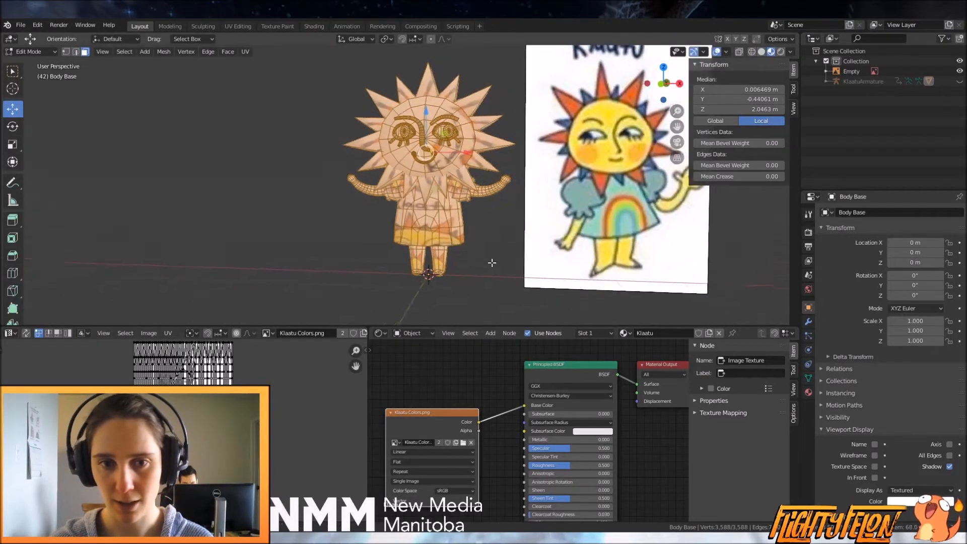
key(Tab)
scroll(492, 249, up, 3)
middle_drag(494, 236, 455, 218)
scroll(479, 238, up, 2)
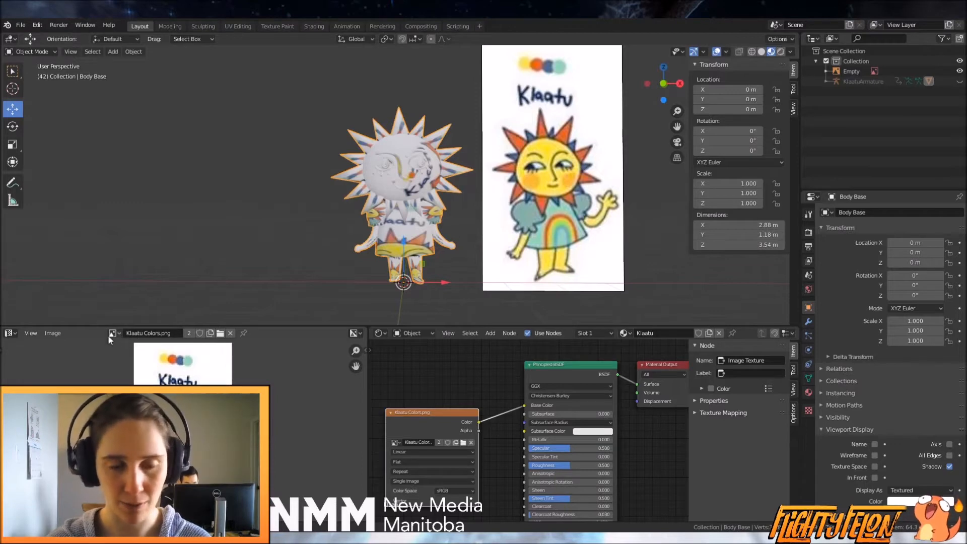
Unlink Klaatu Colors.png from the image editor and create a blank 1024 x 1024 px image named Kalaatu BaseColor
click(230, 333)
click(164, 333)
click(193, 325)
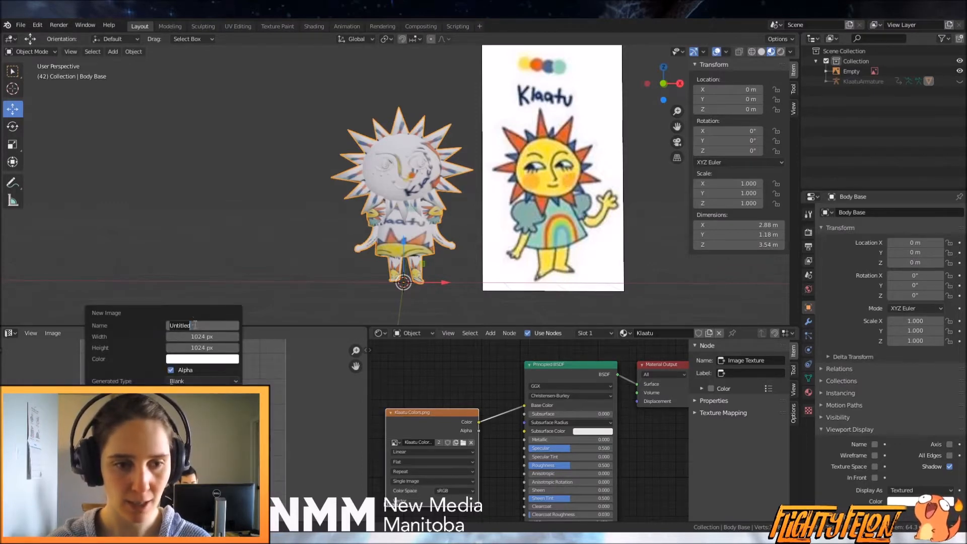
text(Kalaat)
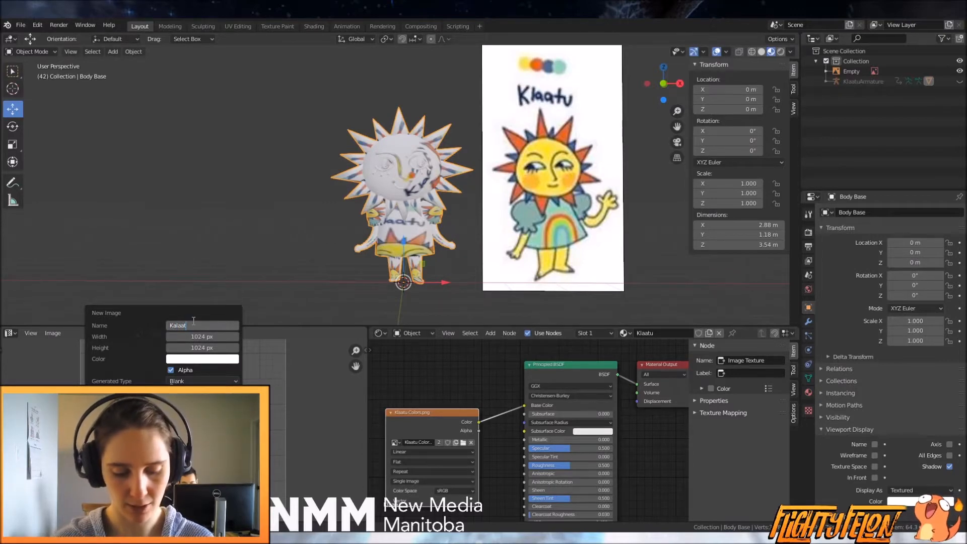
text(u BaseColor)
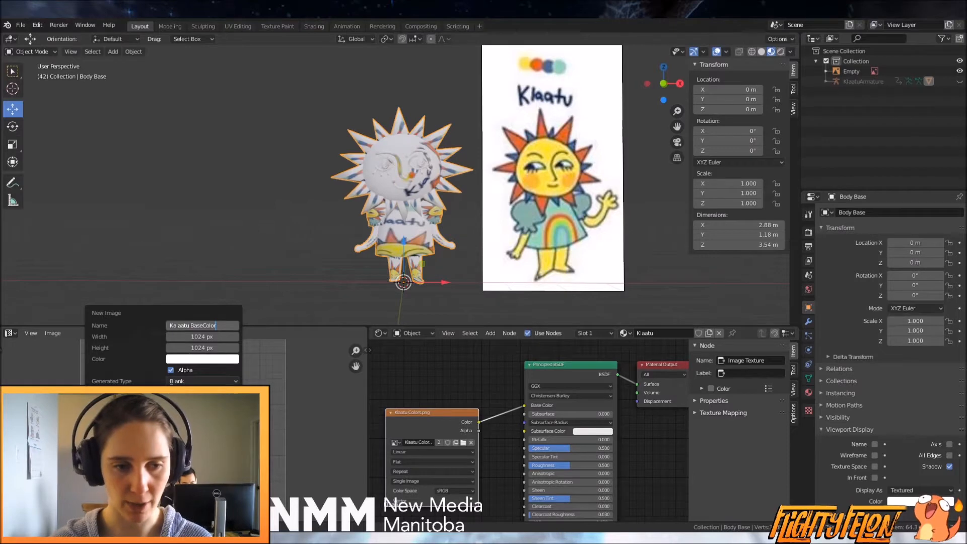
key(Return)
key(Return)
scroll(184, 428, down, 10)
scroll(183, 428, up, 2)
scroll(184, 428, up, 1)
Isolate the head in Edit Mode by selecting its linked faces and hiding everything else, and switch to edge selection
scroll(437, 261, up, 3)
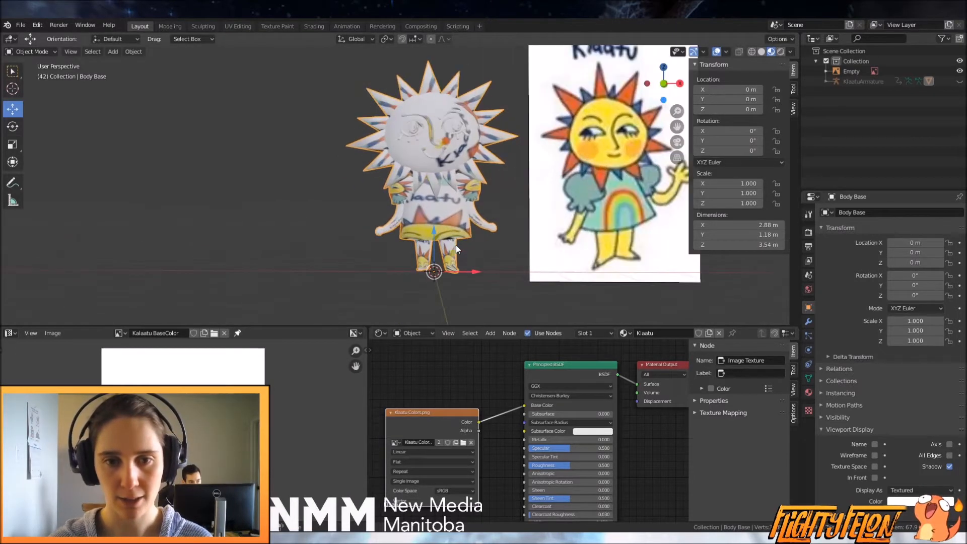
key(Tab)
middle_drag(475, 152, 471, 179)
key(alt+a)
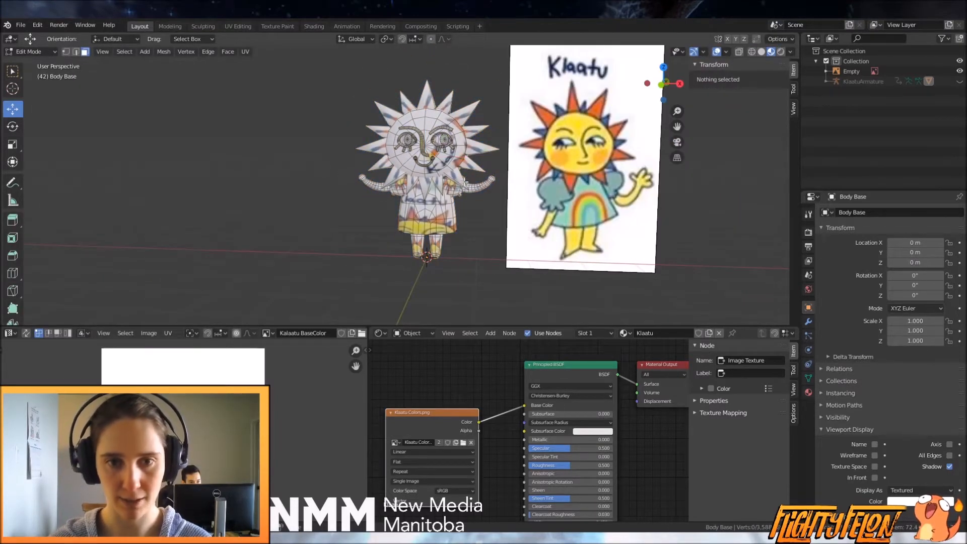
scroll(458, 148, up, 1)
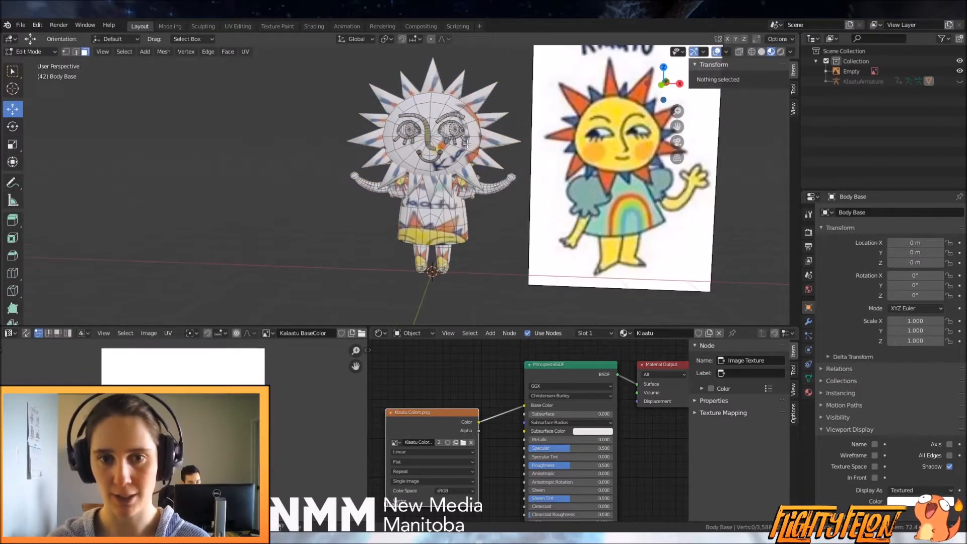
key(l)
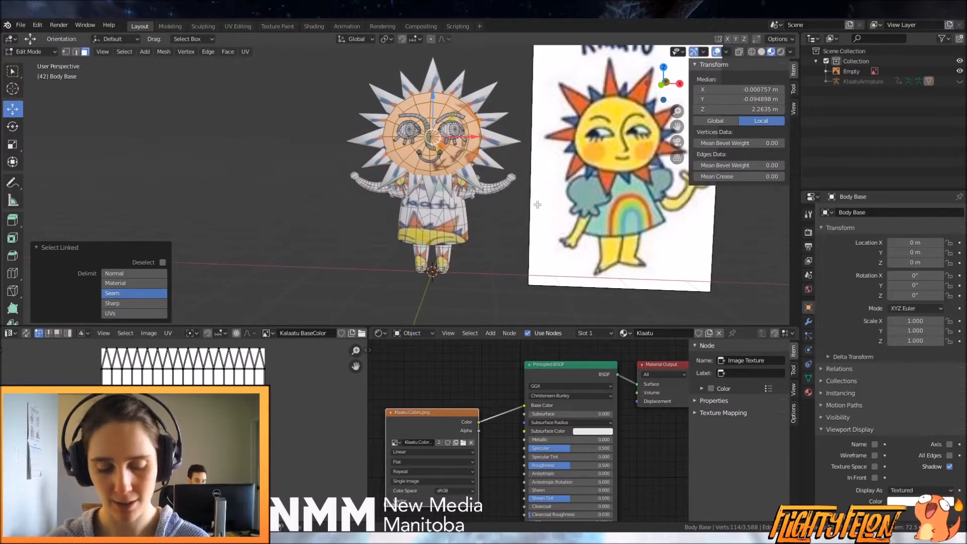
key(shift+h)
middle_drag(512, 181, 354, 142)
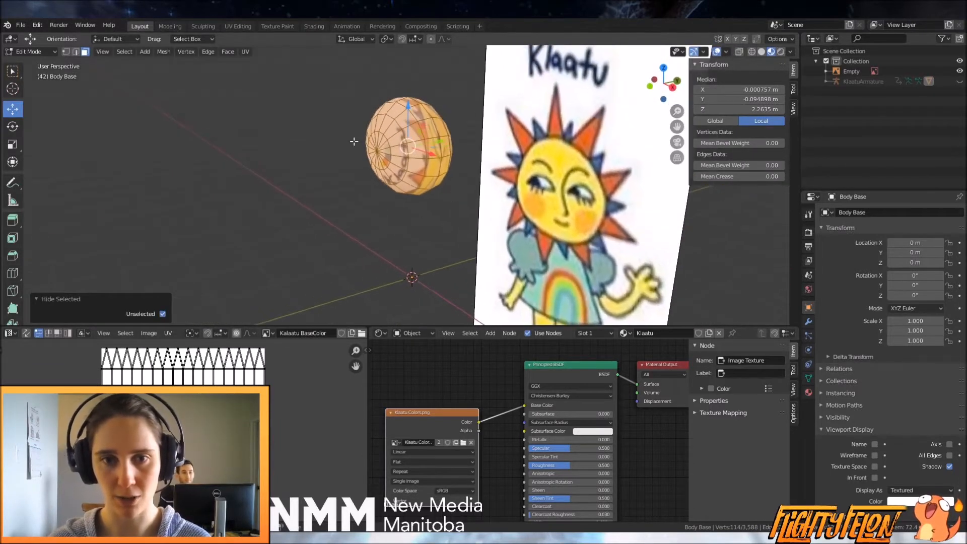
click(75, 53)
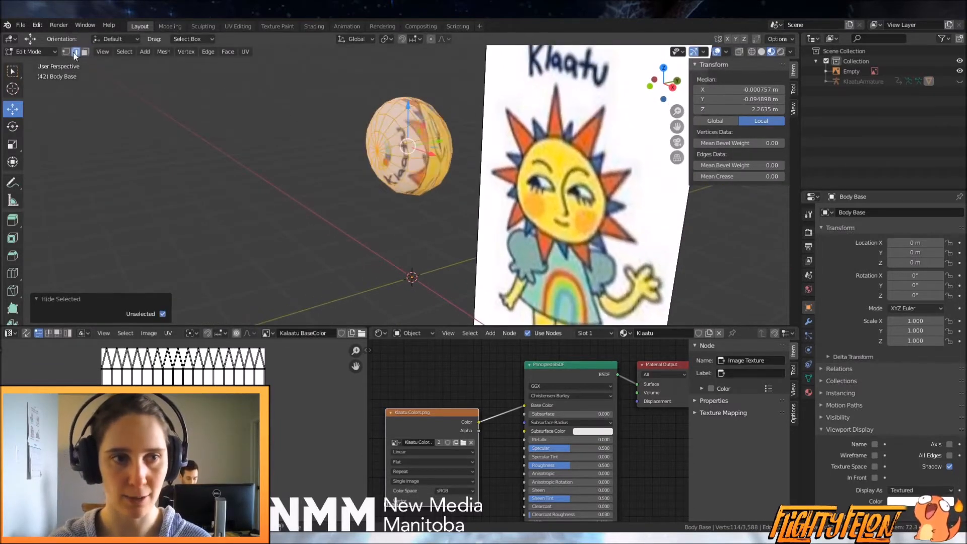
Mark the edge loop that divides the head's front half from its back half as a UV seam
alt+click(437, 125)
middle_drag(437, 125, 519, 222)
scroll(438, 182, up, 3)
key(ctrl+e)
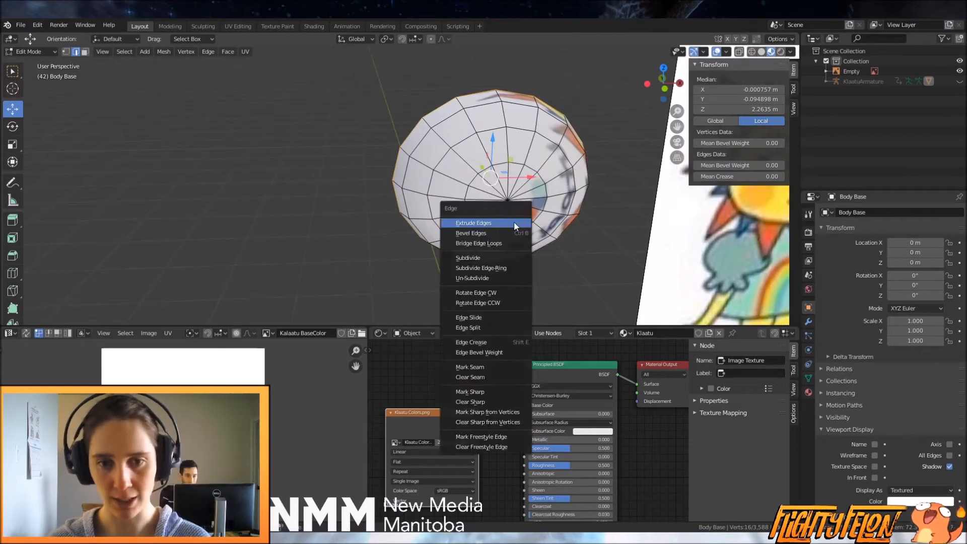
click(485, 367)
Select the head's linked geometry and unwrap it along the seam
scroll(521, 227, down, 4)
middle_drag(521, 227, 486, 211)
key(l)
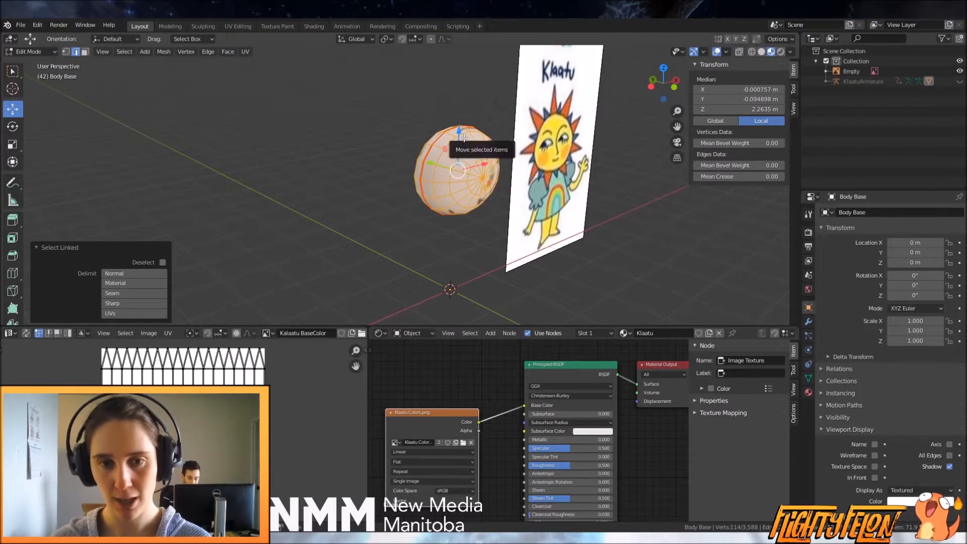
key(u)
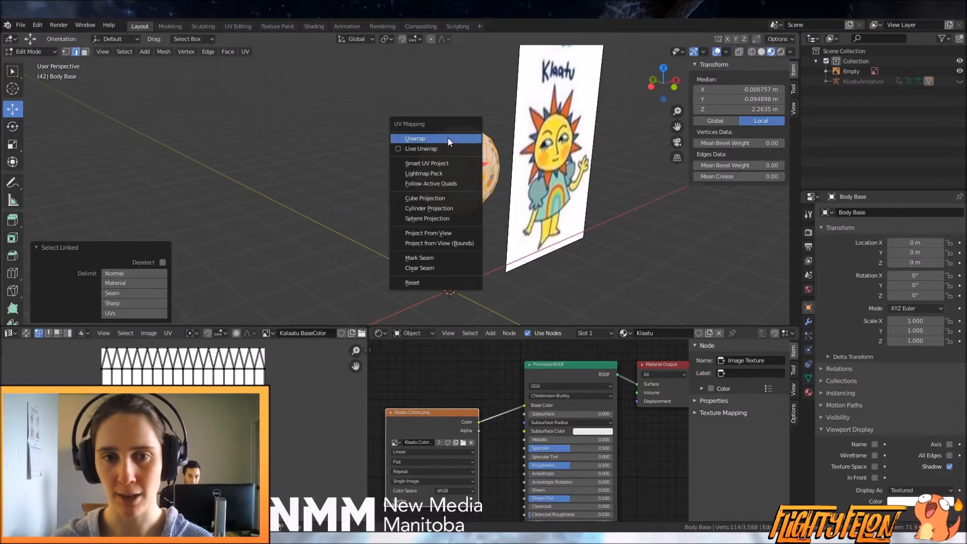
click(443, 138)
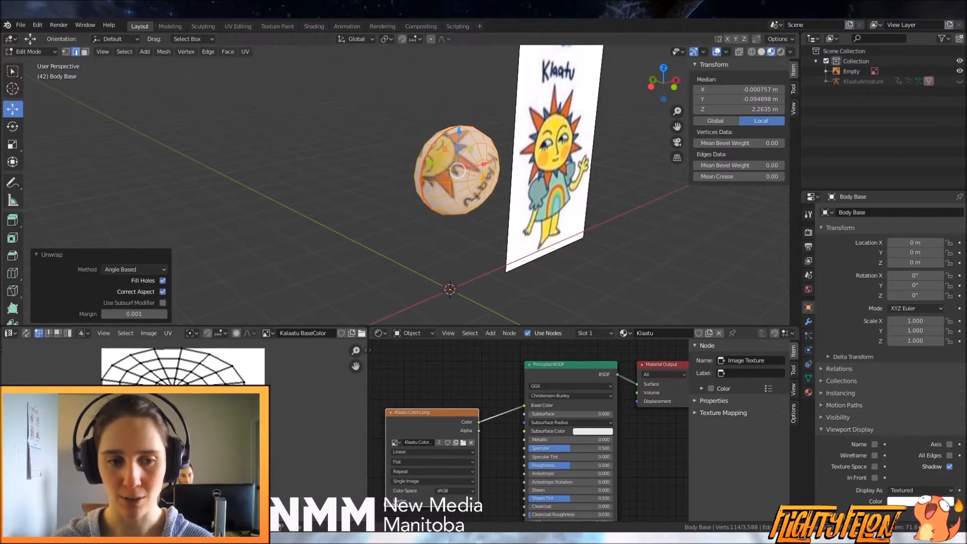
middle_drag(403, 264, 369, 244)
scroll(184, 430, up, 2)
scroll(184, 431, down, 4)
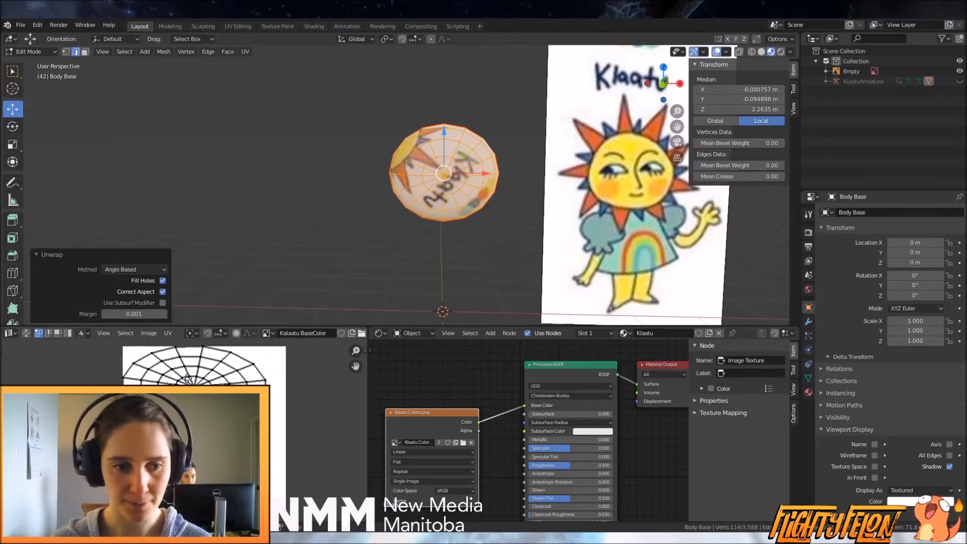
mouse_move(438, 222)
middle_down()
mouse_move(553, 219)
mouse_move(448, 211)
mouse_move(466, 240)
mouse_move(430, 229)
mouse_move(430, 212)
middle_up()
scroll(430, 229, up, 1)
scroll(431, 229, up, 1)
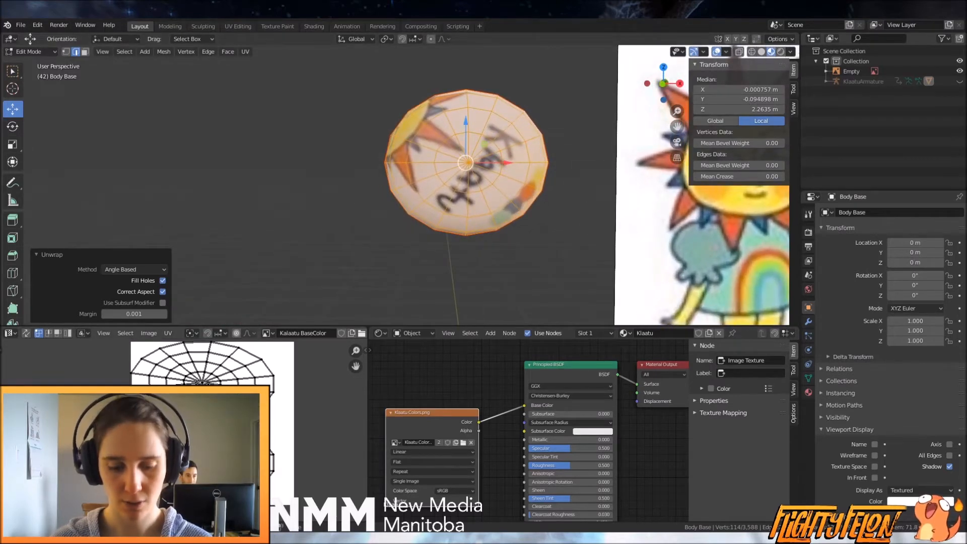
key(a)
key(g)
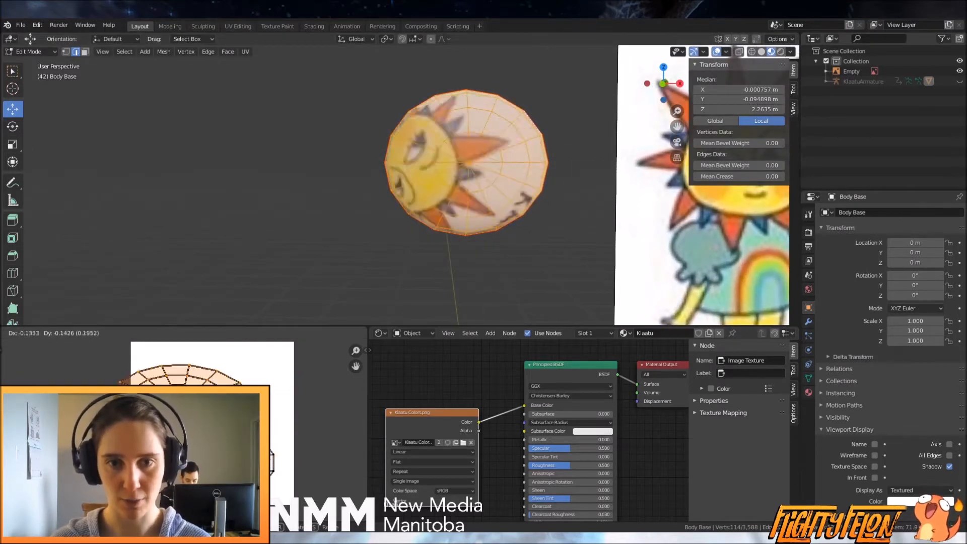
click(270, 371)
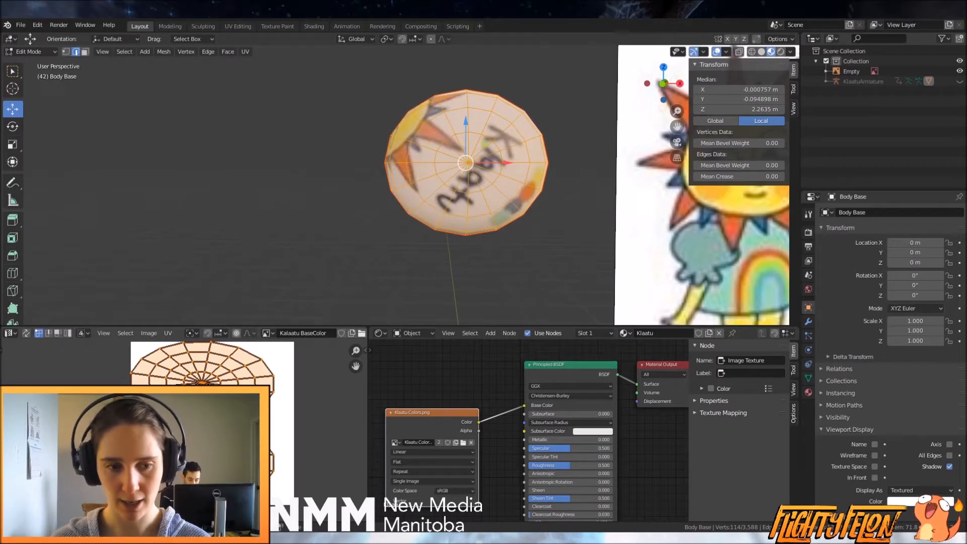
key(alt+a)
key(l)
key(g)
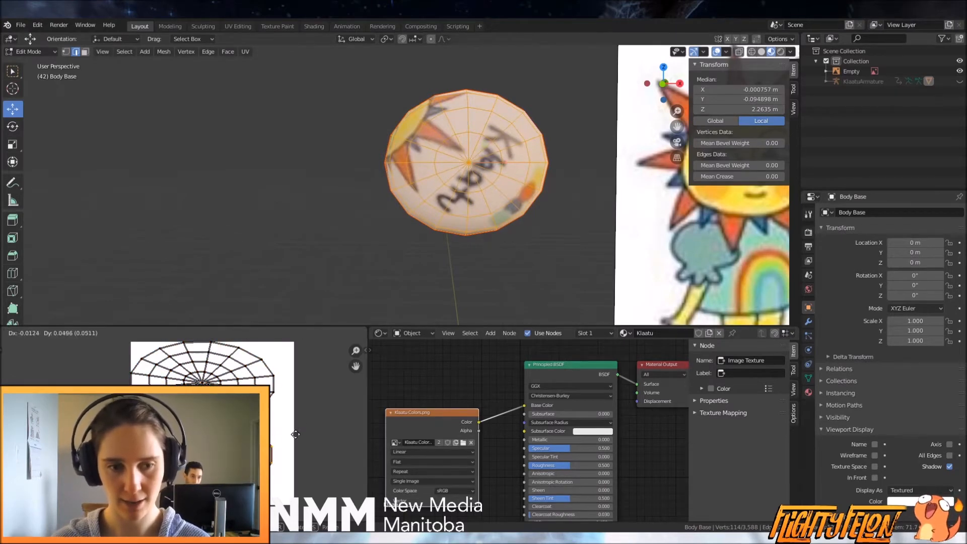
right_click(297, 419)
Unlink Kalaatu BaseColor from the UV editor and create a 1024 x 1024 px image named GRID with the Color Grid generated type
scroll(477, 232, down, 3)
mouse_move(452, 228)
middle_down()
mouse_move(552, 251)
mouse_move(460, 235)
middle_up()
middle_drag(312, 331, 263, 333)
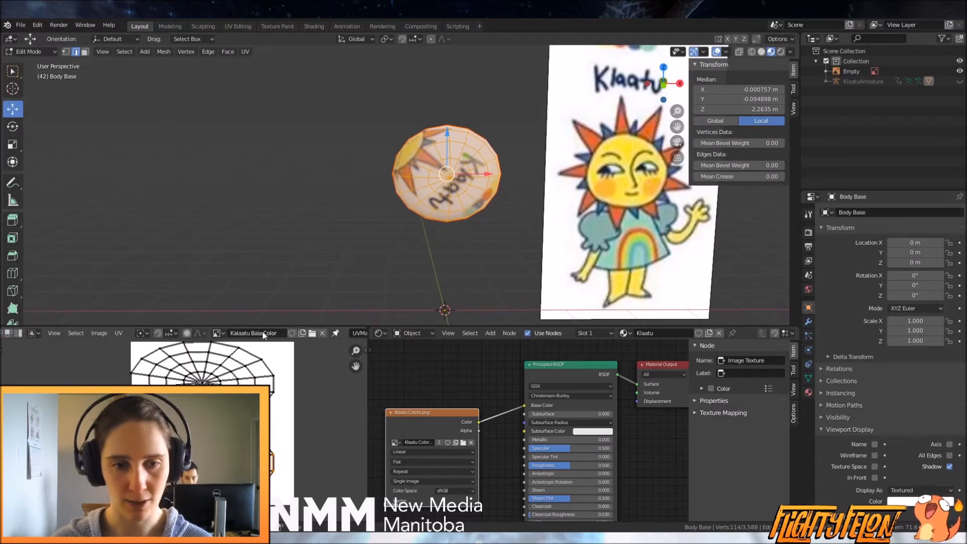
click(323, 333)
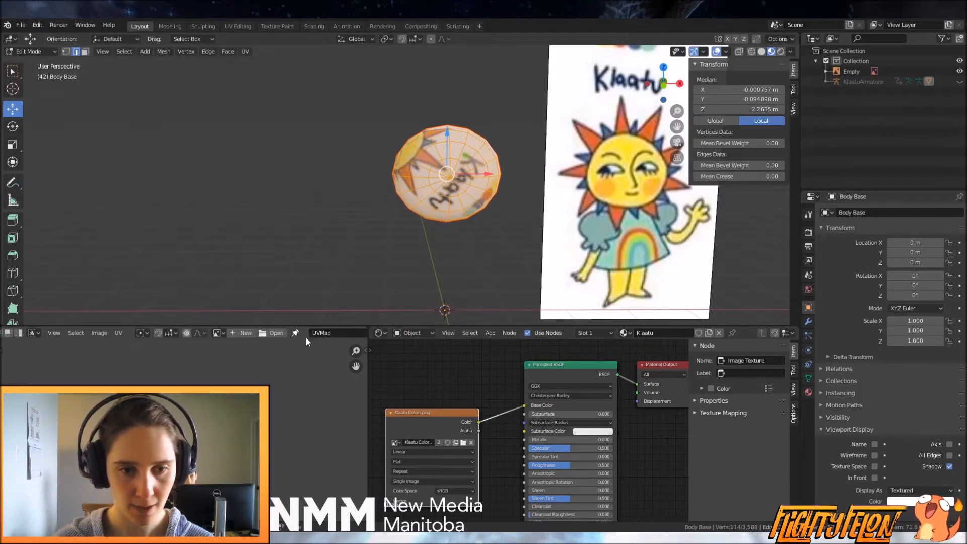
click(241, 333)
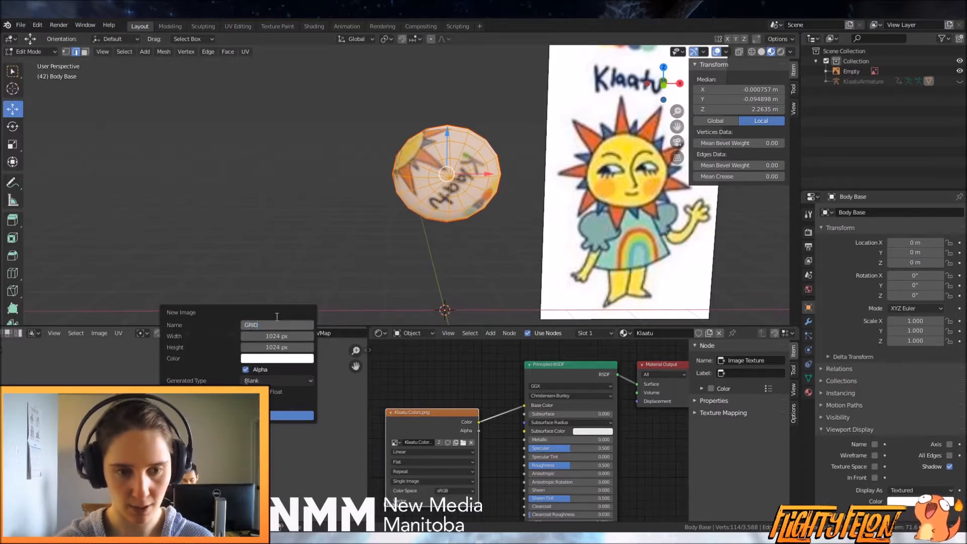
click(272, 381)
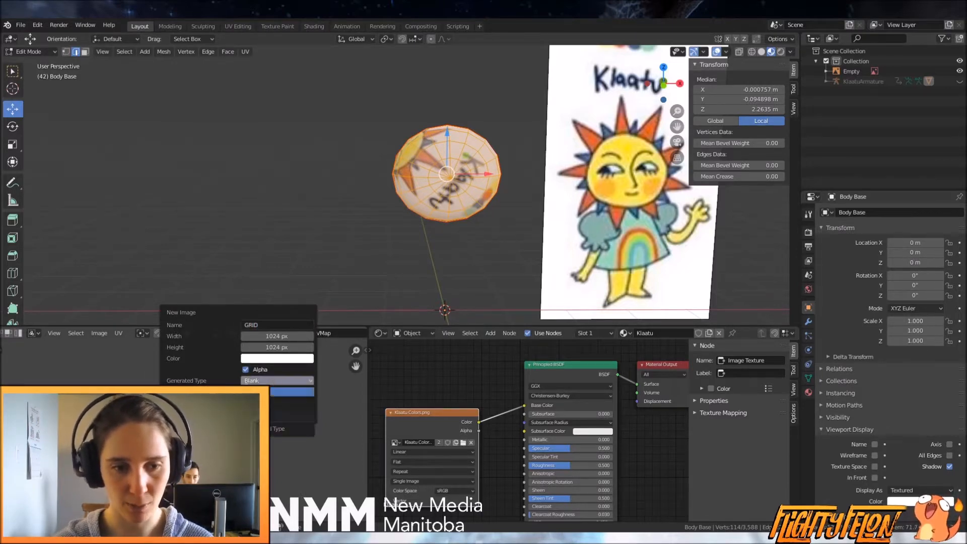
click(288, 412)
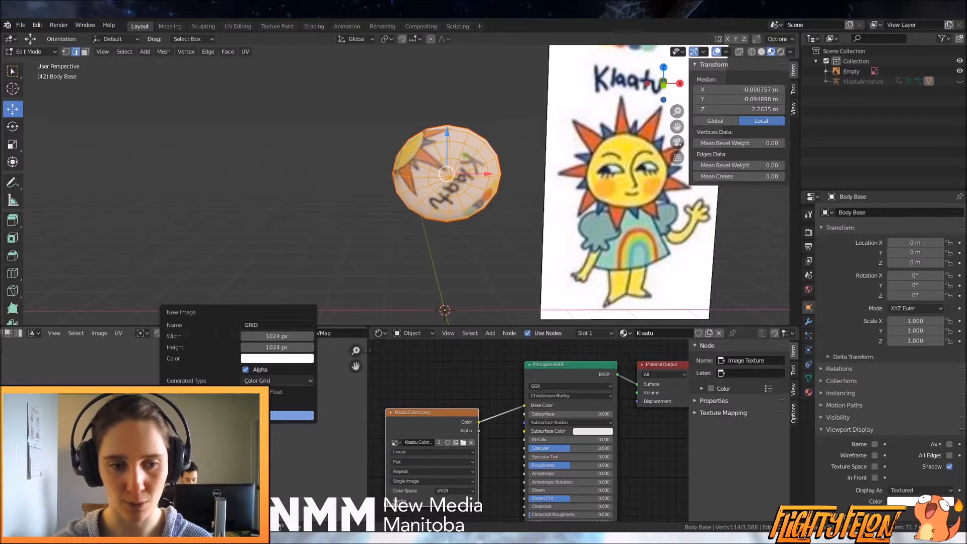
click(291, 415)
Switch the Image Texture node's image from Klaatu Colors.png to GRID
scroll(418, 416, up, 2)
scroll(418, 416, up, 2)
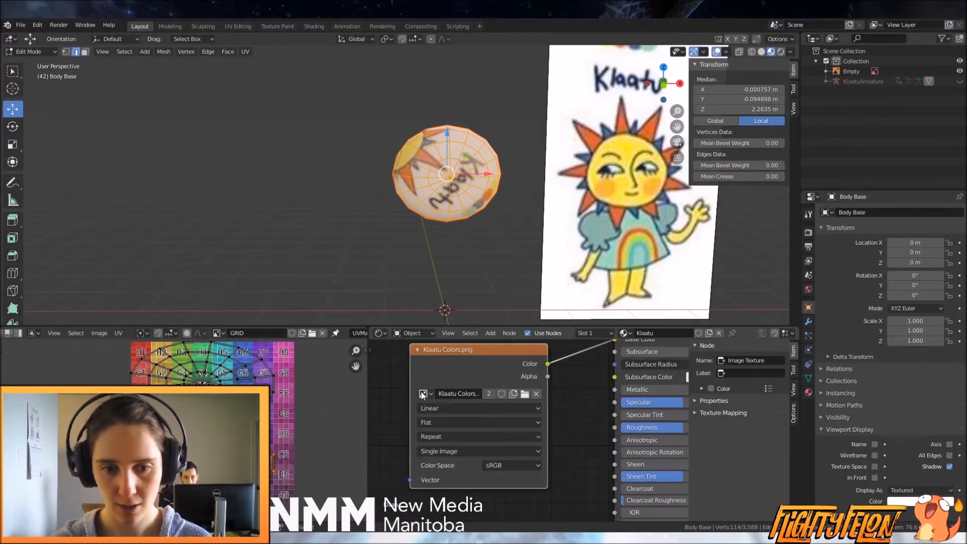
click(422, 394)
click(455, 281)
Examine the grid texture on the head from several angles and distances for distortion and label orientation
middle_drag(456, 281, 508, 201)
scroll(403, 267, up, 4)
scroll(529, 206, down, 5)
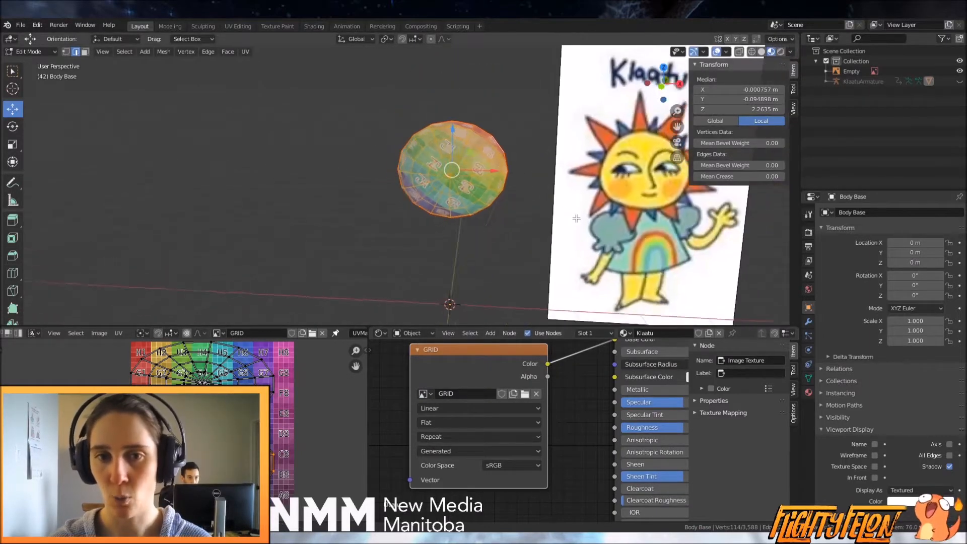
scroll(572, 217, up, 8)
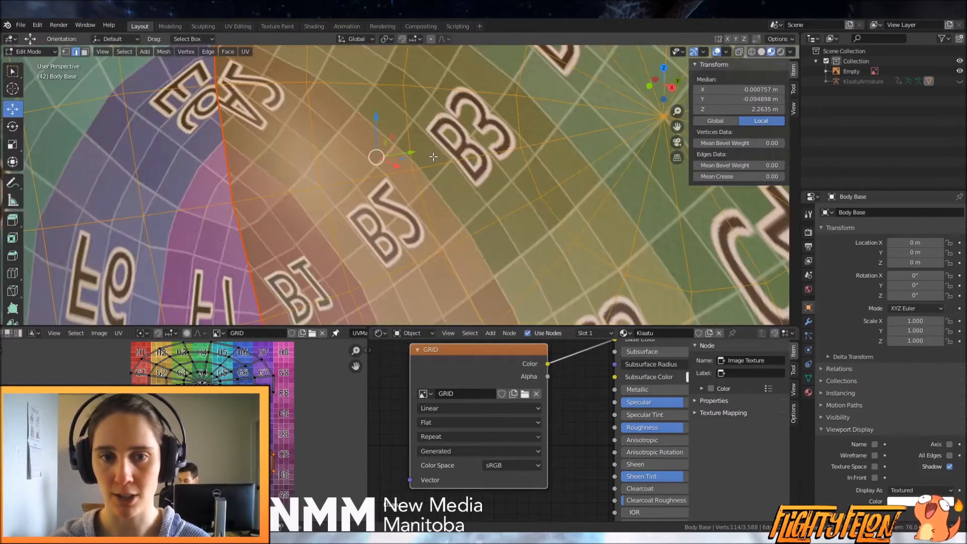
scroll(433, 156, down, 8)
middle_drag(433, 156, 504, 145)
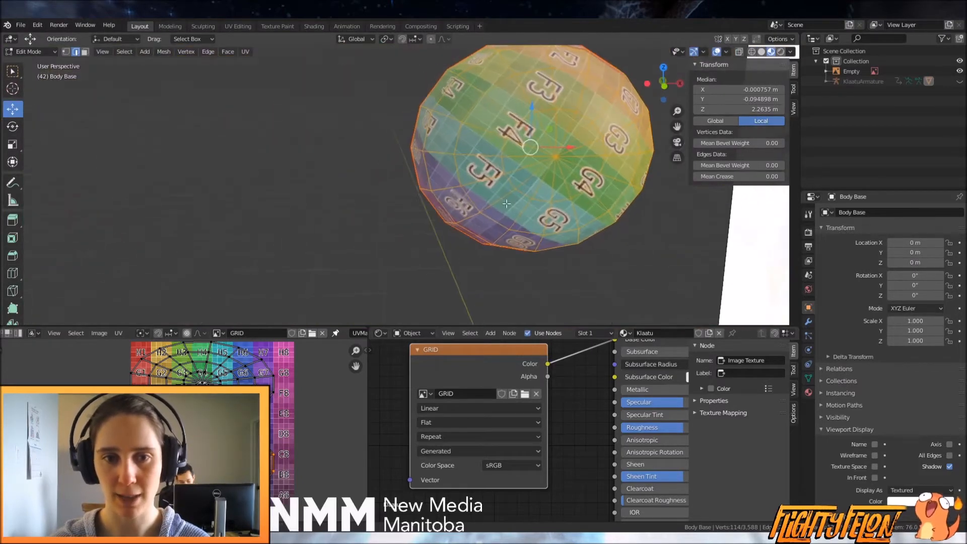
scroll(299, 416, down, 4)
scroll(544, 232, down, 3)
shift+middle_drag(540, 242, 455, 270)
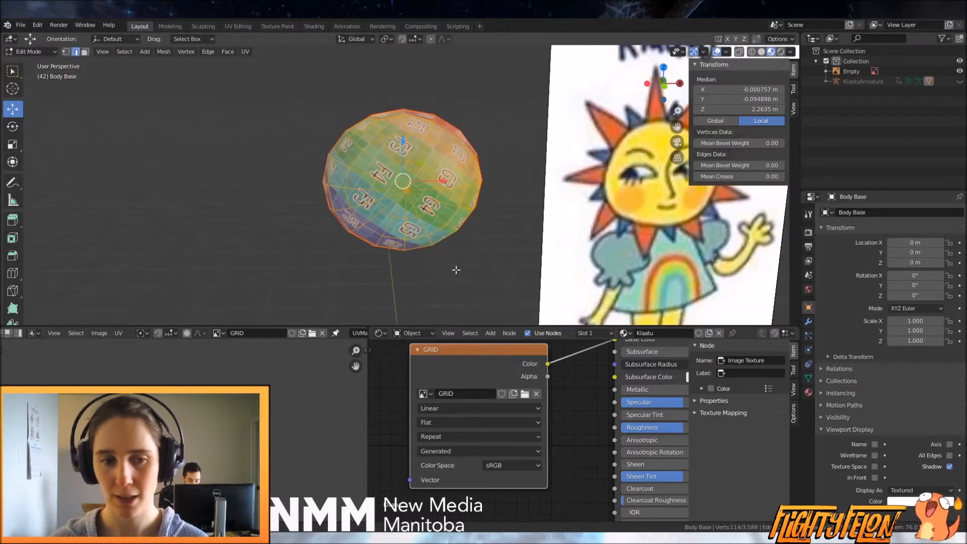
scroll(458, 270, down, 3)
scroll(466, 213, up, 1)
Align the viewport to the front view and unwrap the selected head again
key(KP_1)
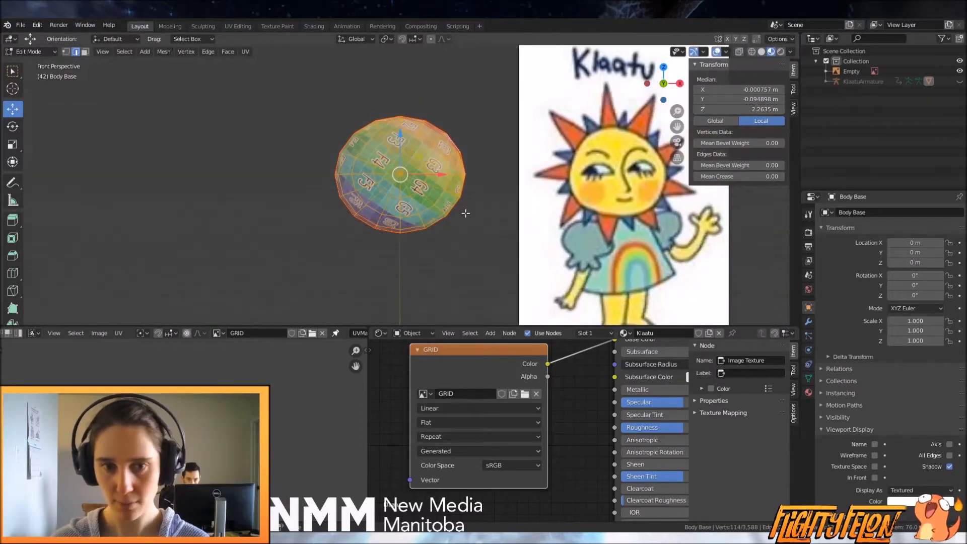
key(u)
click(464, 210)
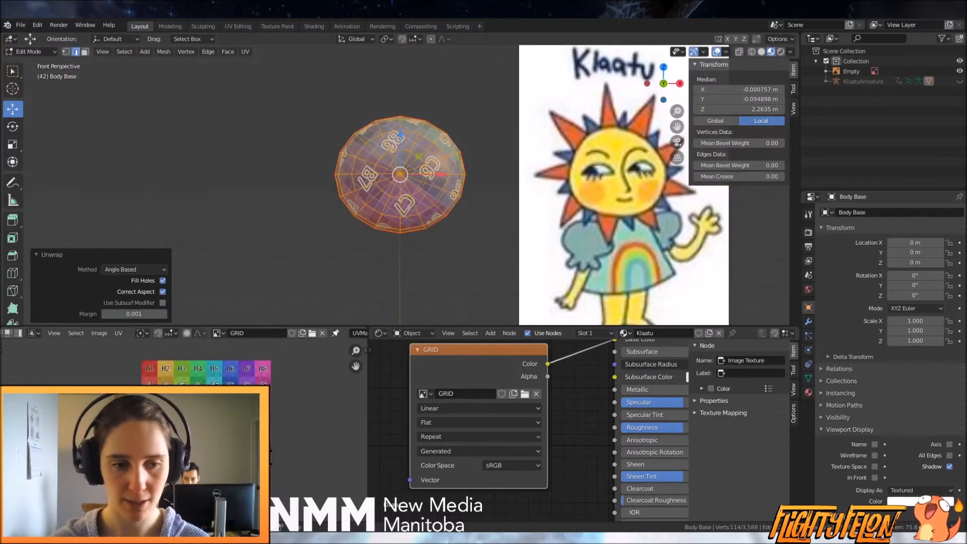
Rotate the UV island of the head's front by about 115° so the grid labels read upright on the face
middle_drag(270, 451, 233, 422)
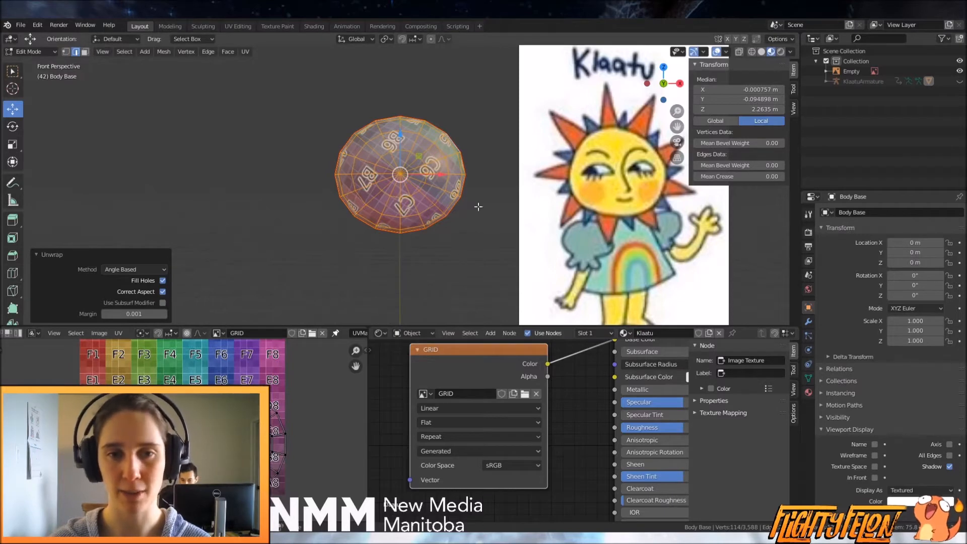
scroll(297, 399, down, 2)
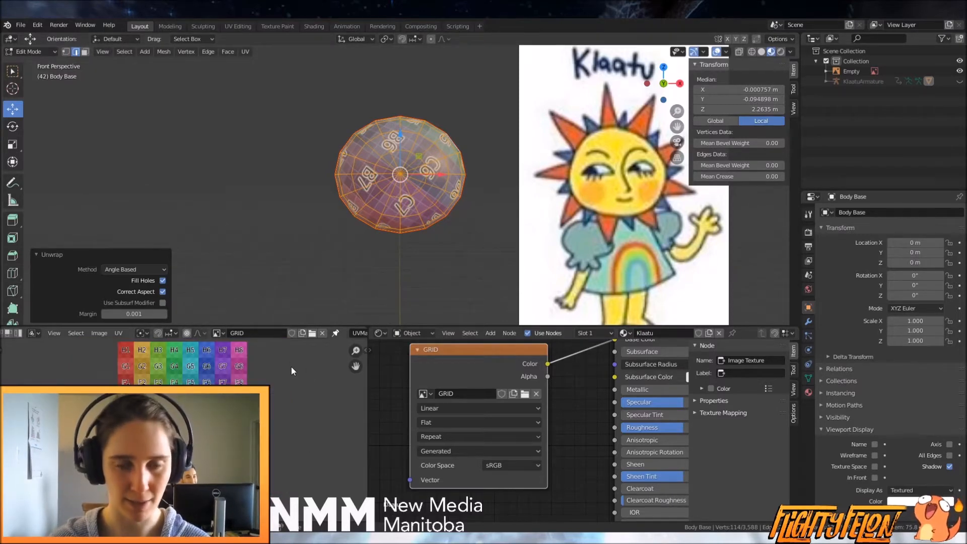
middle_drag(378, 246, 383, 275)
scroll(181, 428, up, 2)
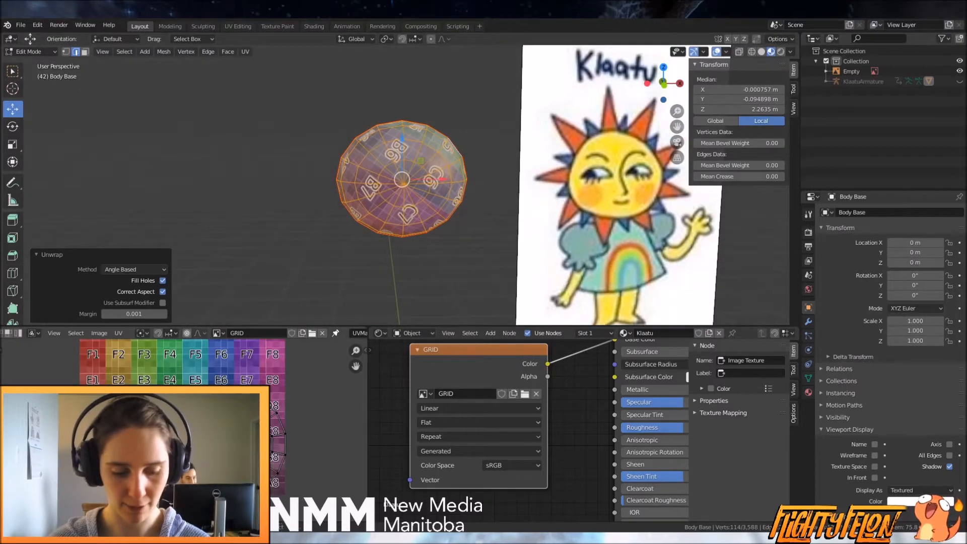
key(ctrl+z)
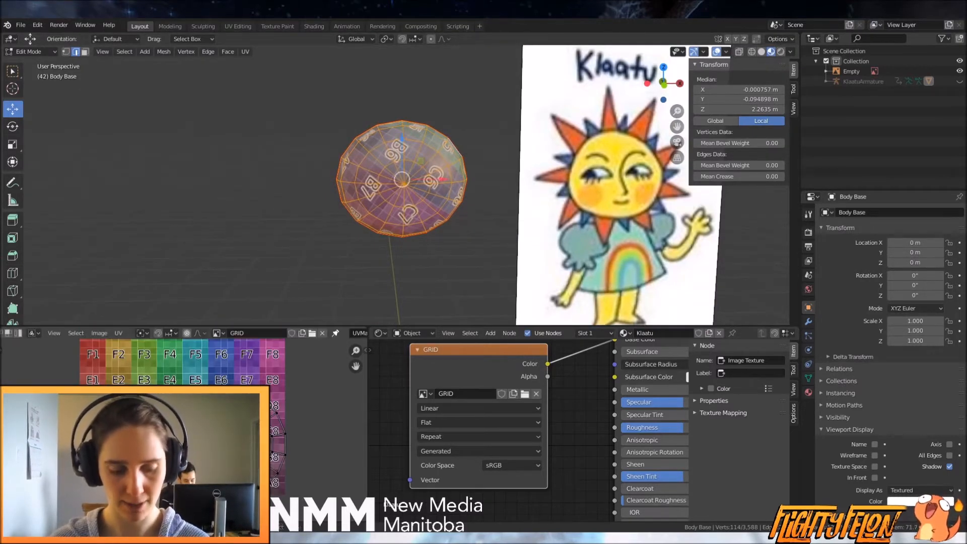
key(r)
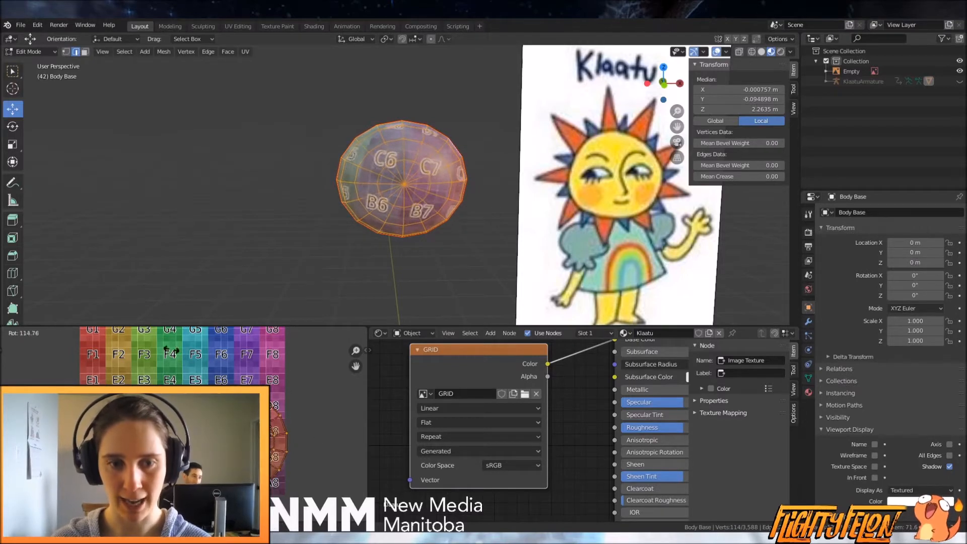
click(370, 184)
Reveal all of the character's hidden geometry and clear the selection
scroll(370, 185, up, 5)
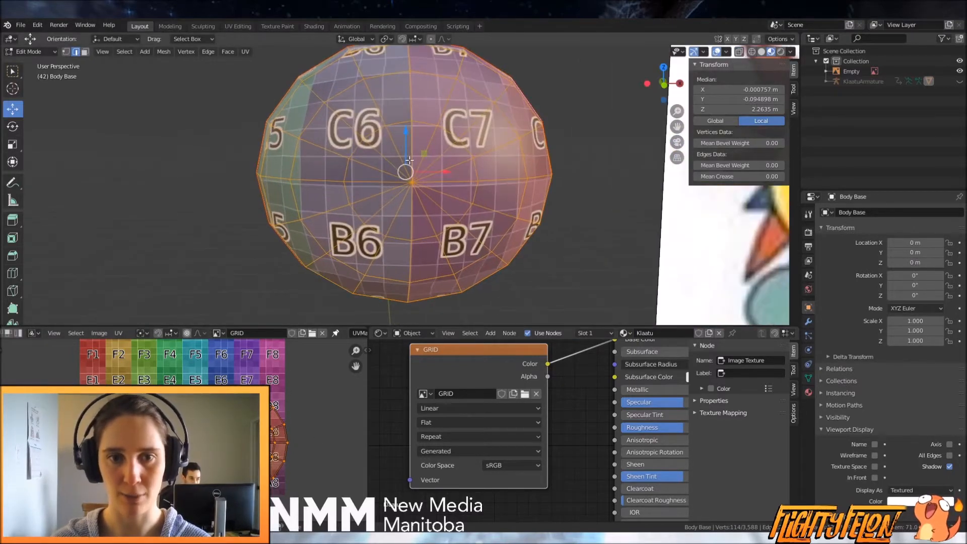
scroll(371, 185, down, 3)
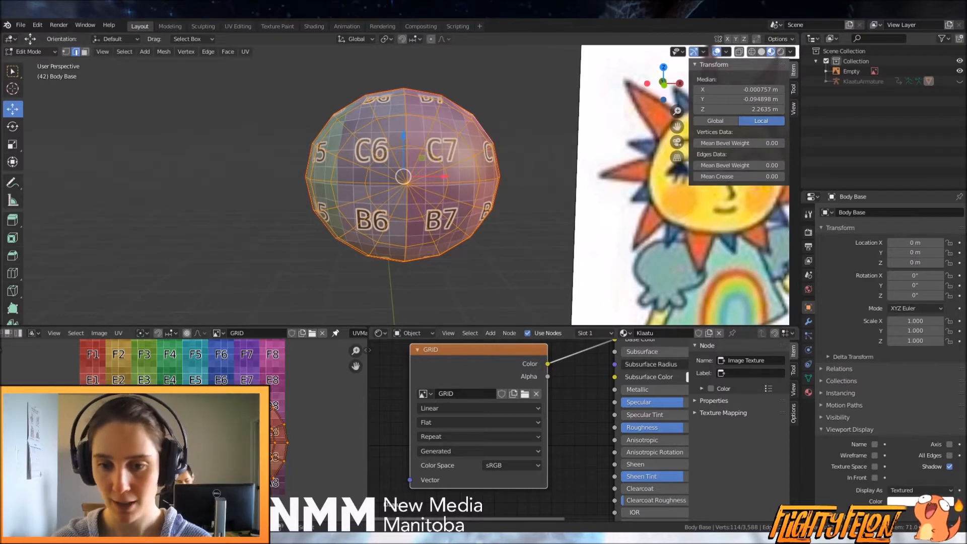
shift+middle_drag(383, 252, 379, 237)
scroll(285, 410, down, 2)
scroll(391, 207, down, 2)
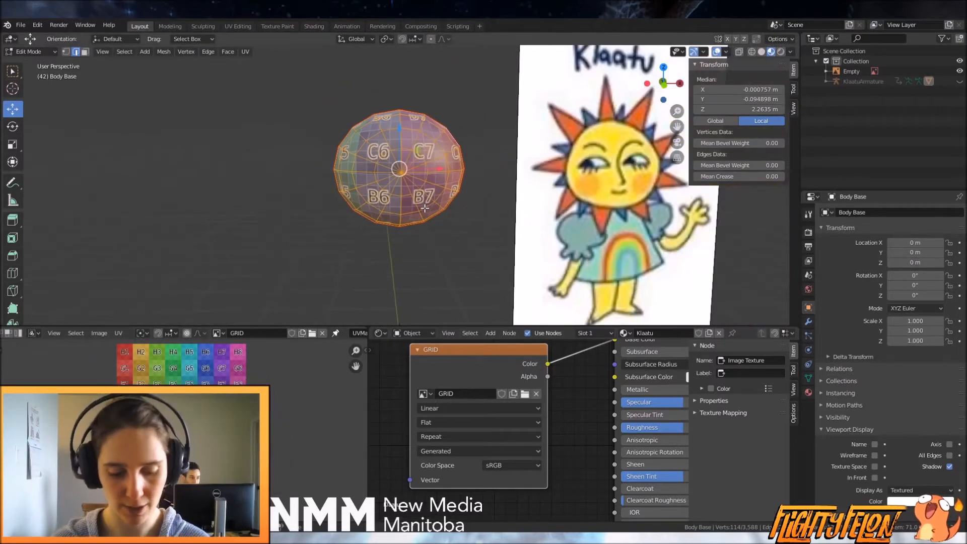
key(alt+h)
scroll(400, 198, up, 2)
key(alt+a)
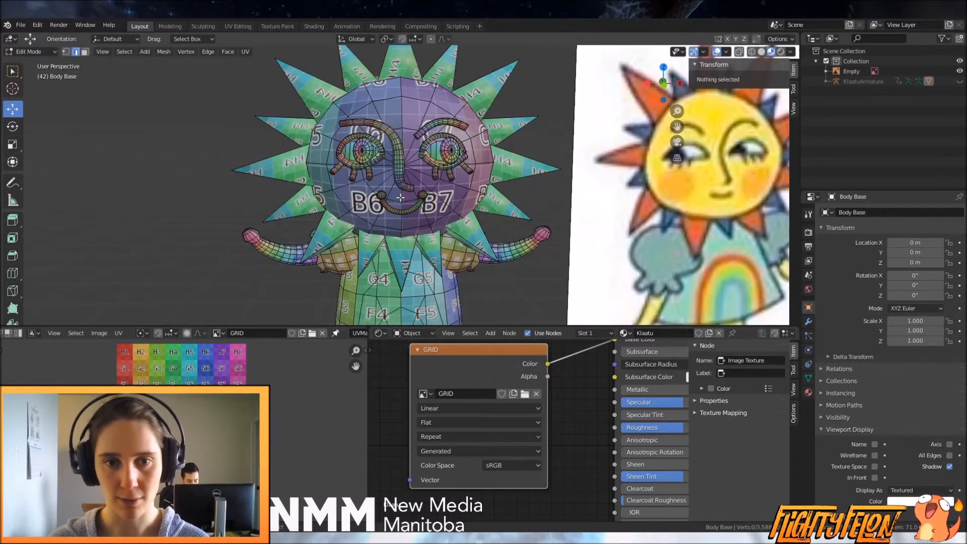
Select the linked geometry of every sun ray spike around the head and hide everything unselected
middle_drag(527, 170, 464, 200)
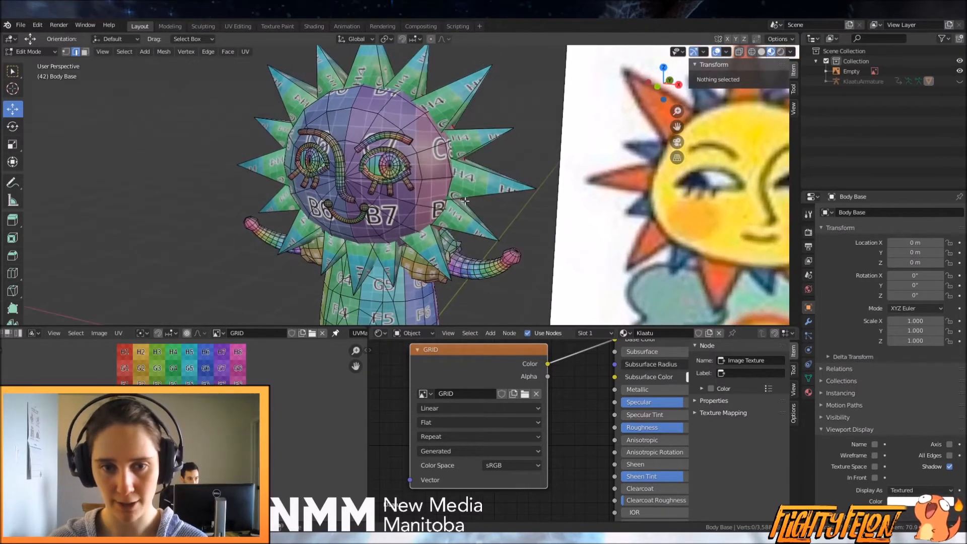
key(l)
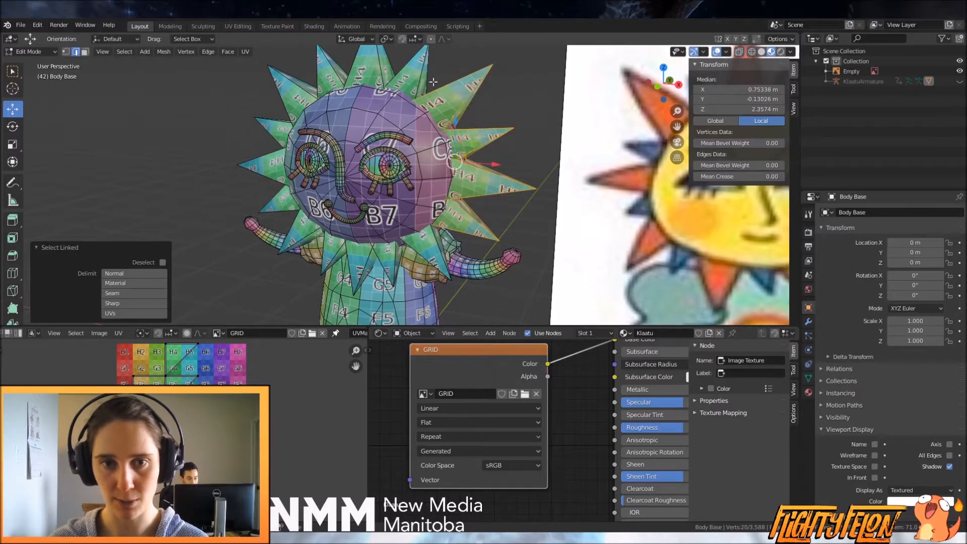
key(l)
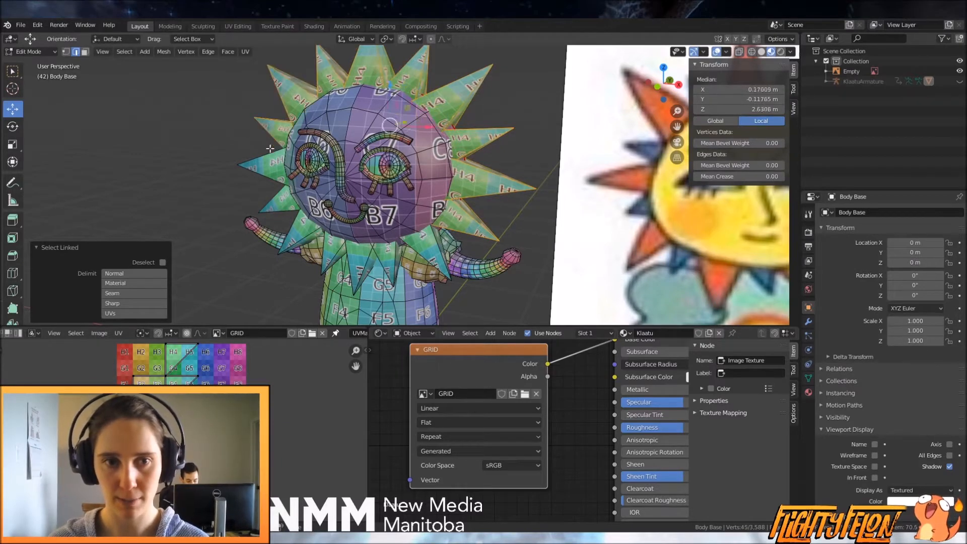
key(l)
middle_drag(423, 240, 423, 252)
key(shift+h)
scroll(423, 252, up, 1)
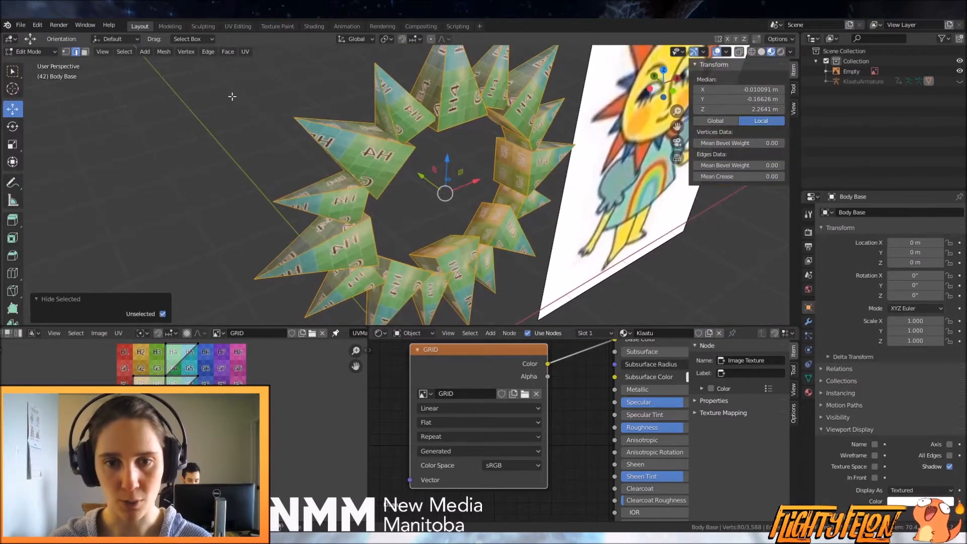
Select the inner base face of every sun ray spike around the ring and delete those faces
click(86, 52)
scroll(496, 226, up, 1)
click(512, 227)
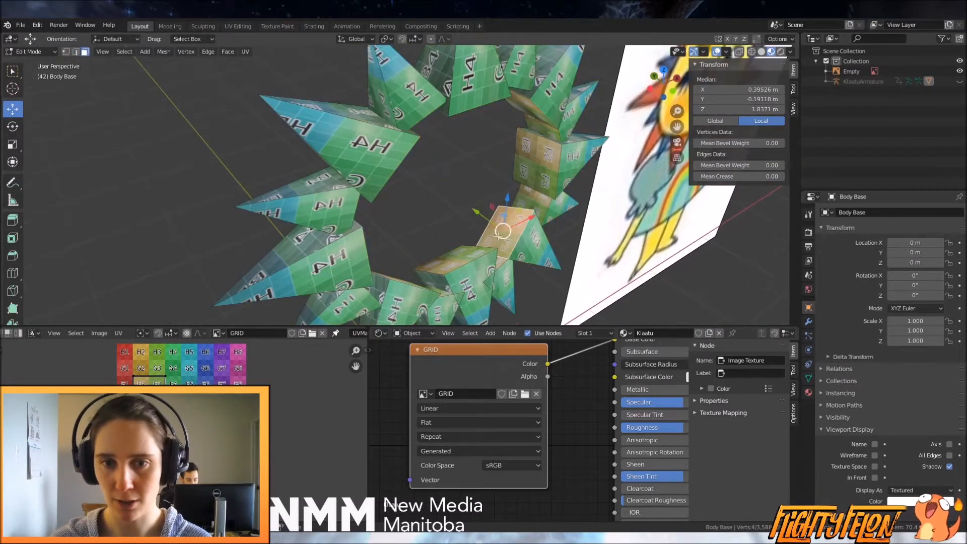
shift+click(456, 263)
shift+click(497, 263)
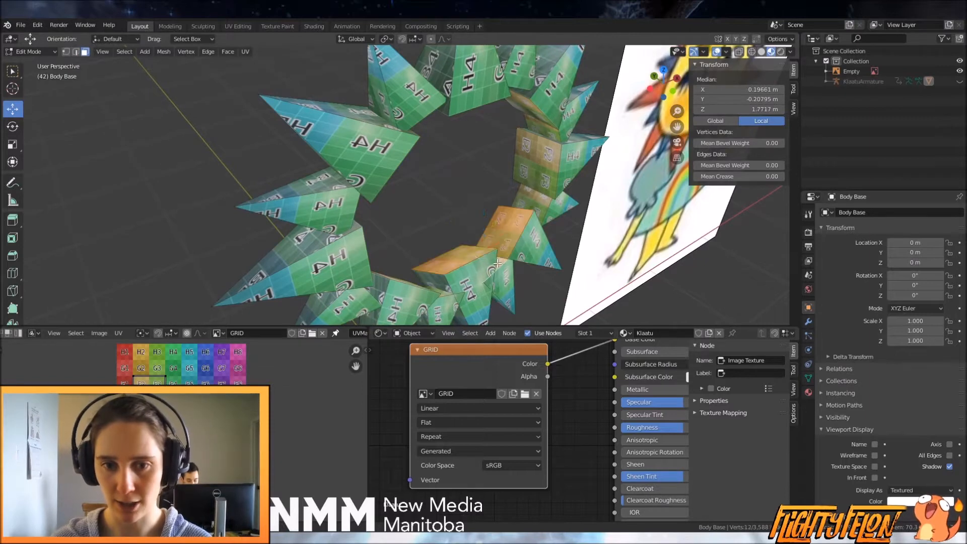
shift+click(538, 195)
shift+click(539, 164)
shift+click(540, 129)
shift+click(530, 108)
middle_drag(527, 104, 509, 47)
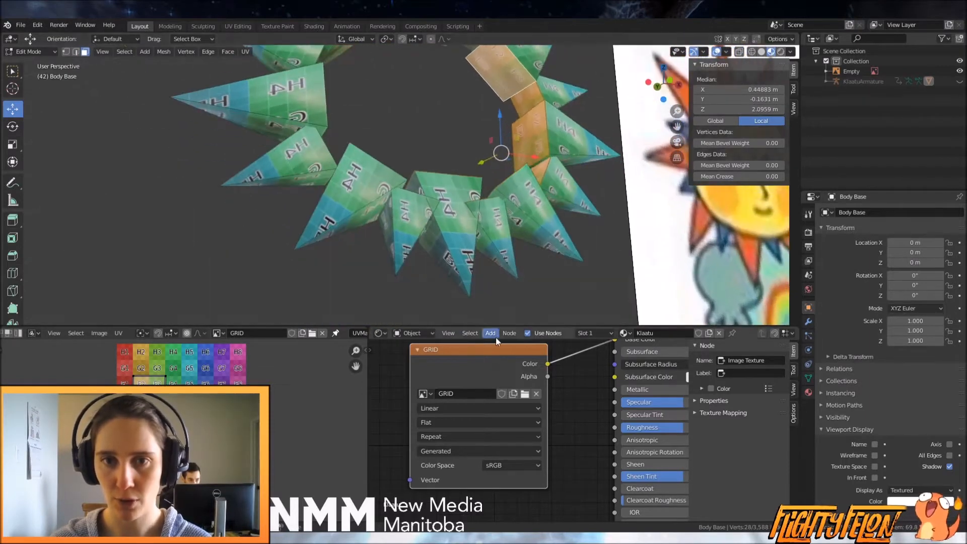
shift+middle_drag(504, 91, 503, 225)
scroll(500, 204, up, 2)
shift+click(504, 148)
shift+click(446, 142)
middle_drag(439, 141, 332, 132)
shift+click(295, 133)
shift+click(262, 184)
shift+click(230, 238)
shift+click(223, 292)
middle_drag(252, 236, 327, 163)
shift+click(317, 187)
shift+click(326, 225)
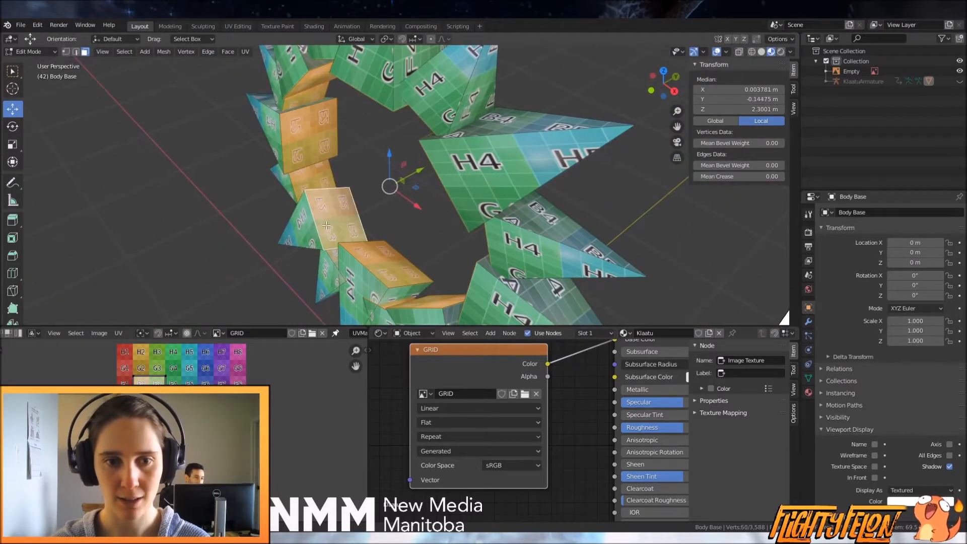
shift+click(334, 259)
key(x)
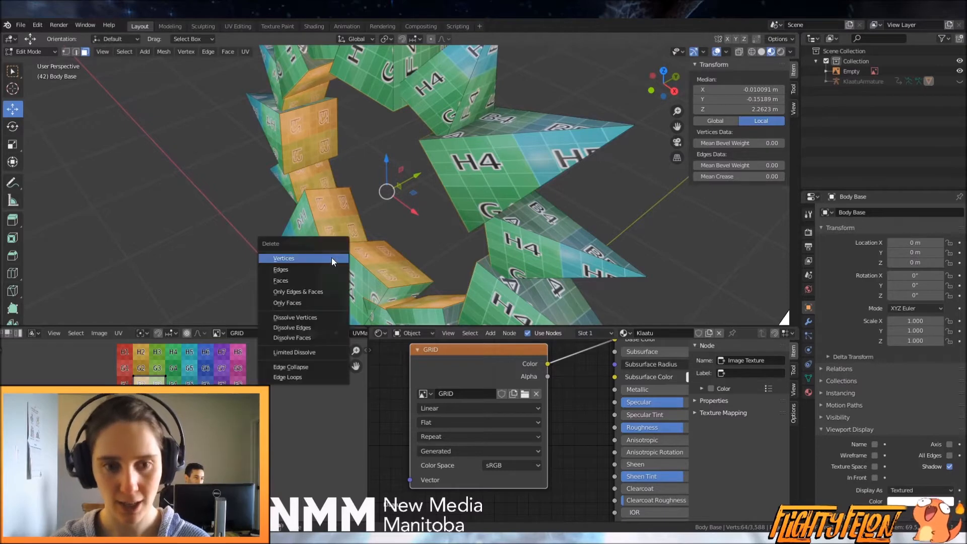
click(291, 281)
Select the lengthwise side edges of every sun ray spike around the ring and mark them as seams
middle_drag(323, 242, 346, 227)
click(75, 52)
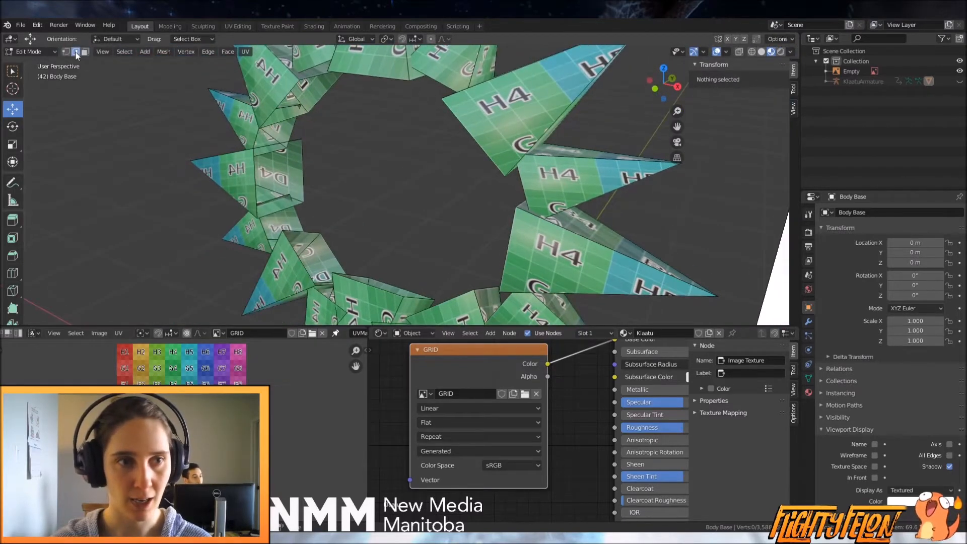
click(267, 187)
shift+click(262, 143)
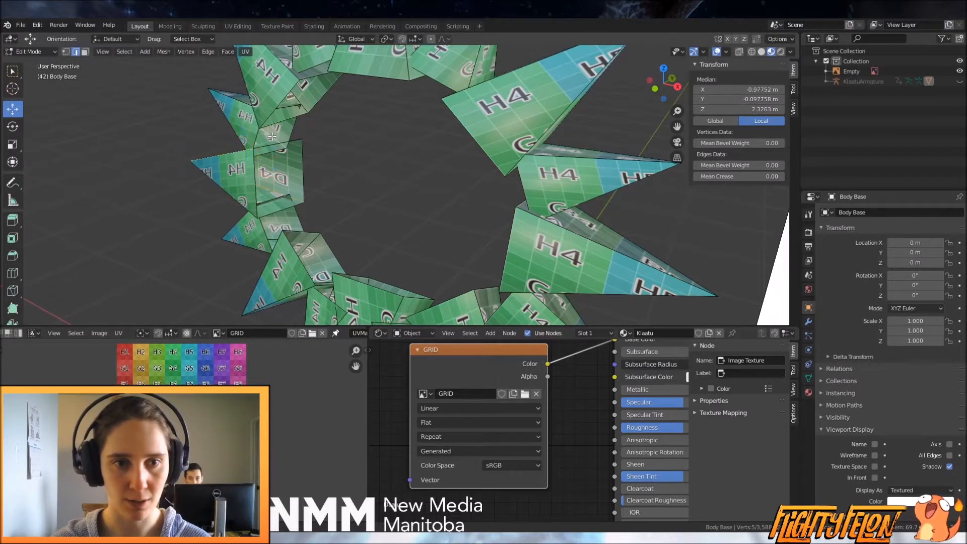
middle_drag(329, 103, 317, 169)
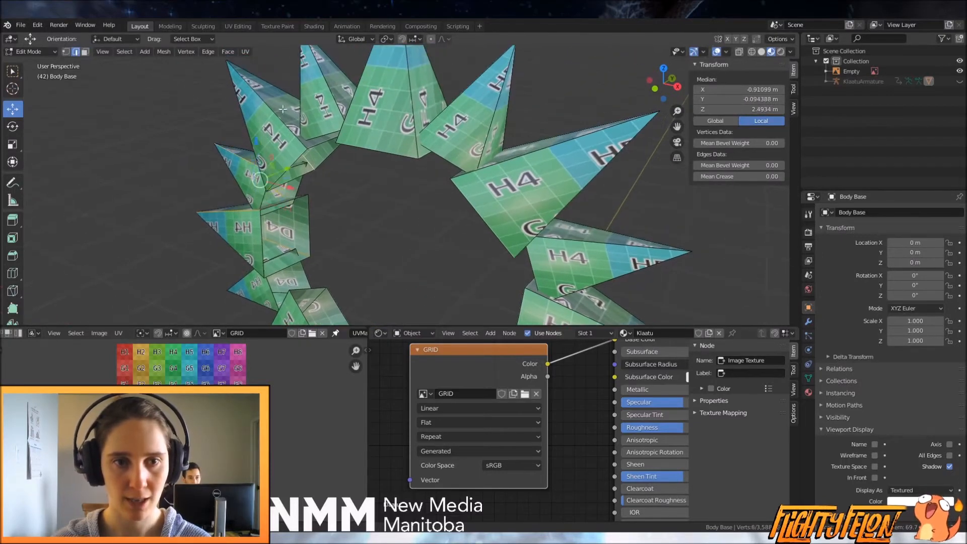
middle_drag(336, 104, 424, 151)
shift+click(335, 100)
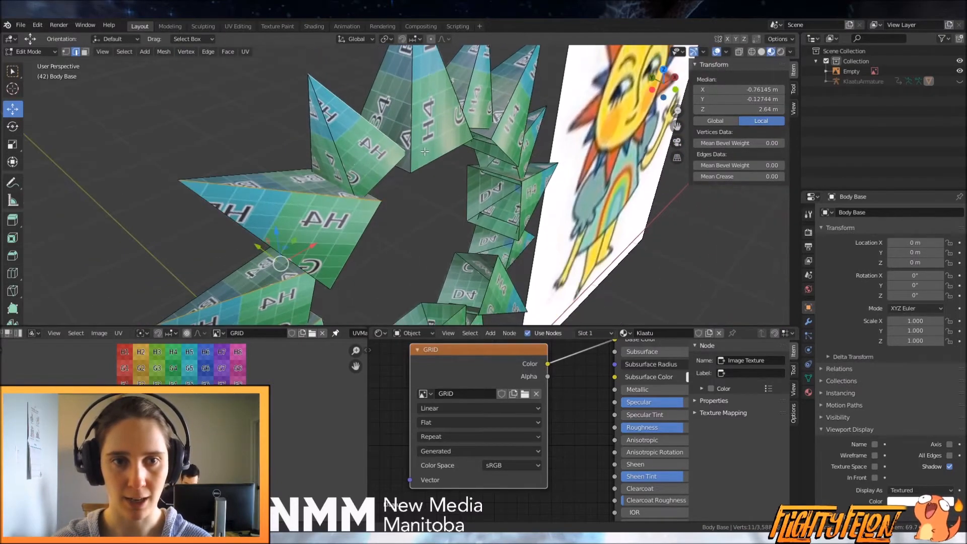
shift+click(389, 78)
shift+click(462, 64)
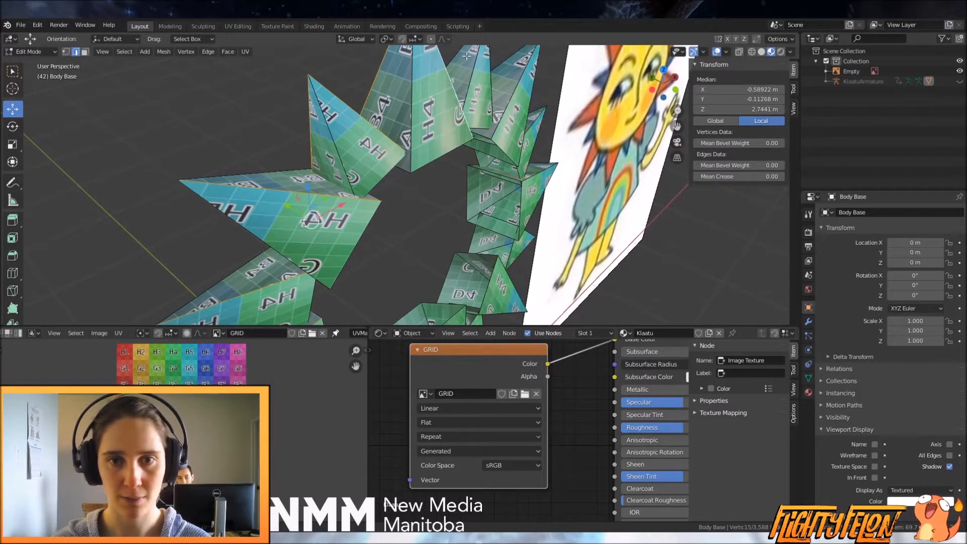
middle_drag(493, 75, 396, 166)
shift+click(448, 183)
shift+click(395, 165)
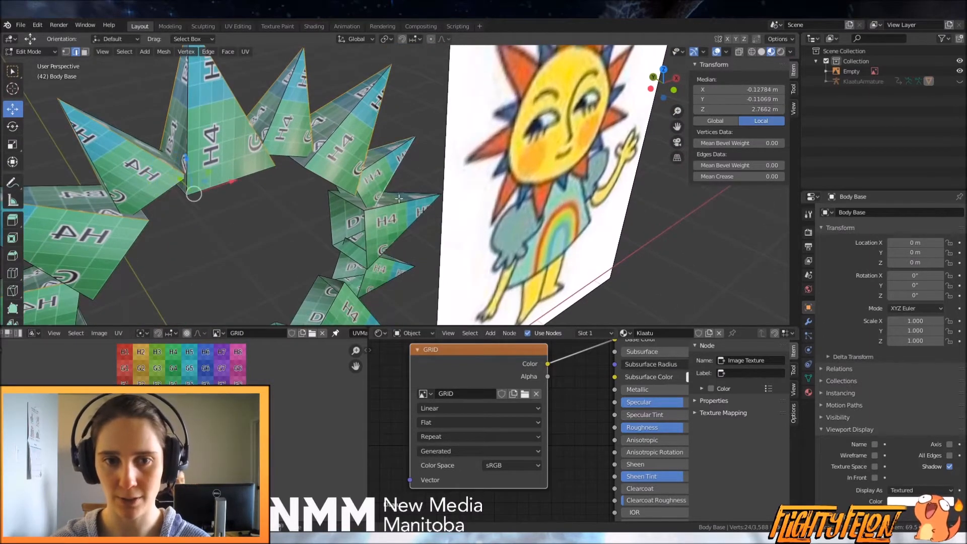
shift+click(411, 230)
shift+middle_drag(409, 231, 326, 185)
scroll(340, 167, up, 3)
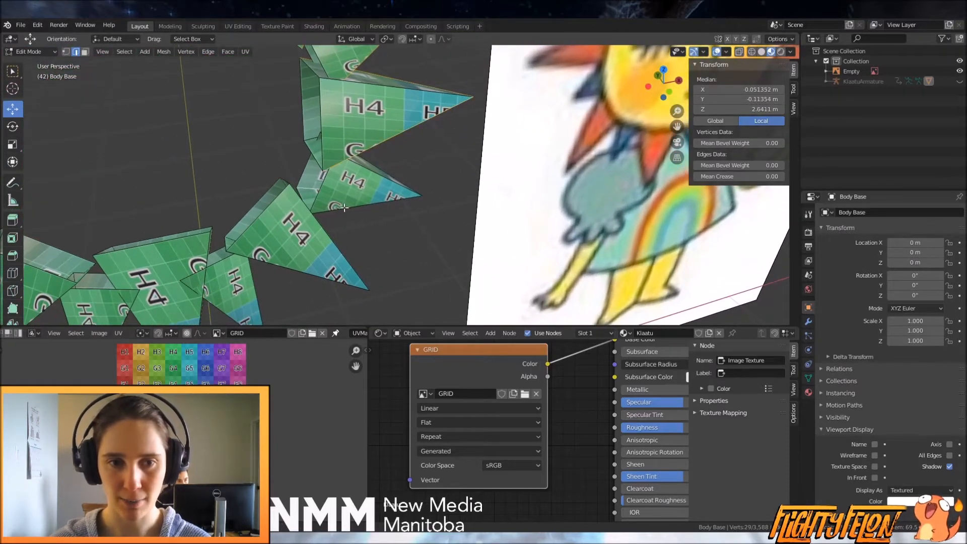
middle_drag(261, 267, 412, 148)
shift+click(419, 183)
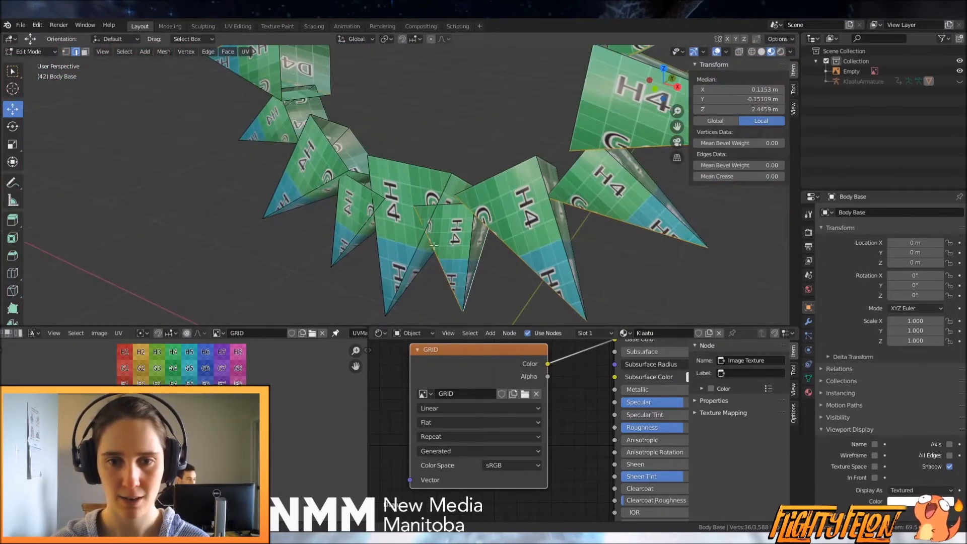
middle_drag(417, 246, 386, 146)
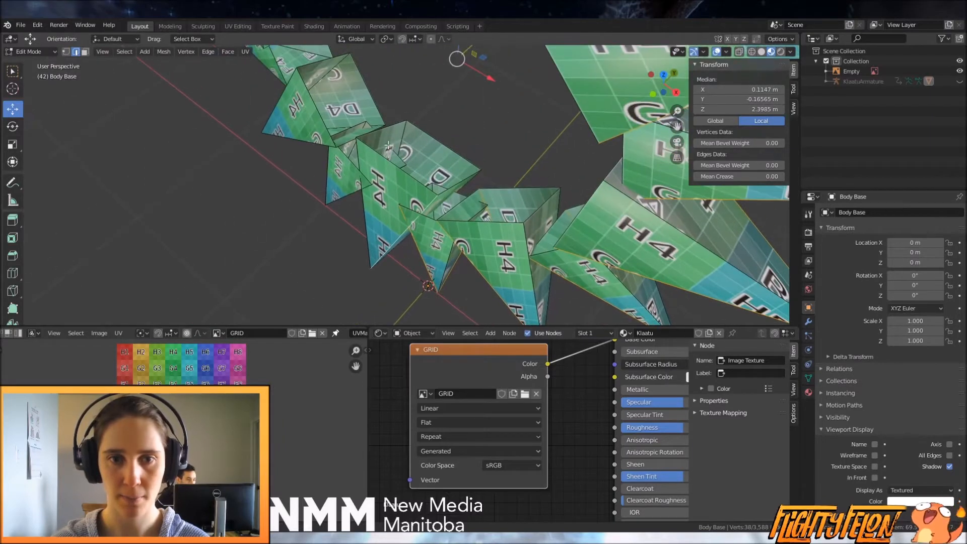
shift+click(348, 189)
middle_drag(348, 190, 293, 177)
shift+click(321, 125)
middle_drag(321, 124, 171, 202)
key(ctrl+e)
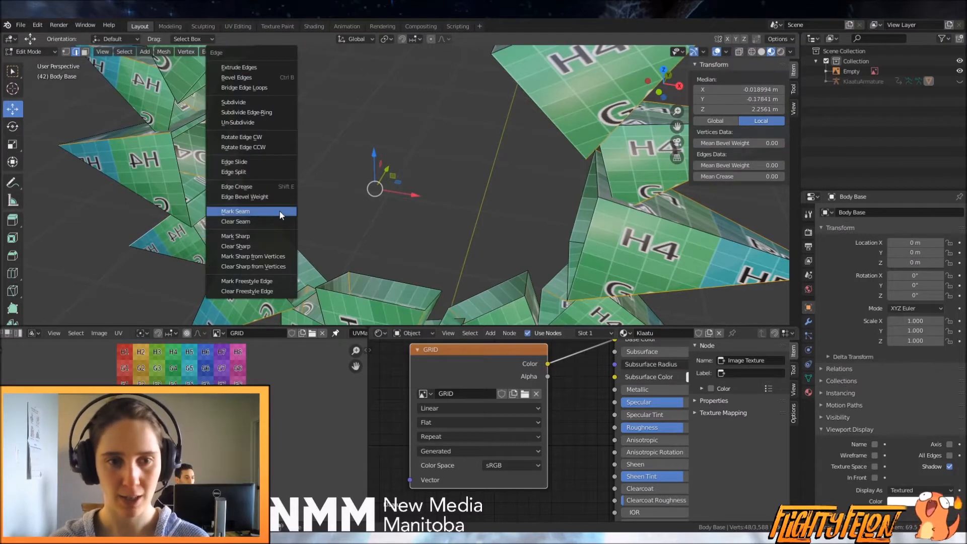
click(280, 210)
Select all the spikes, unwrap them, and check the colour grid on them from the front and side
scroll(319, 210, down, 5)
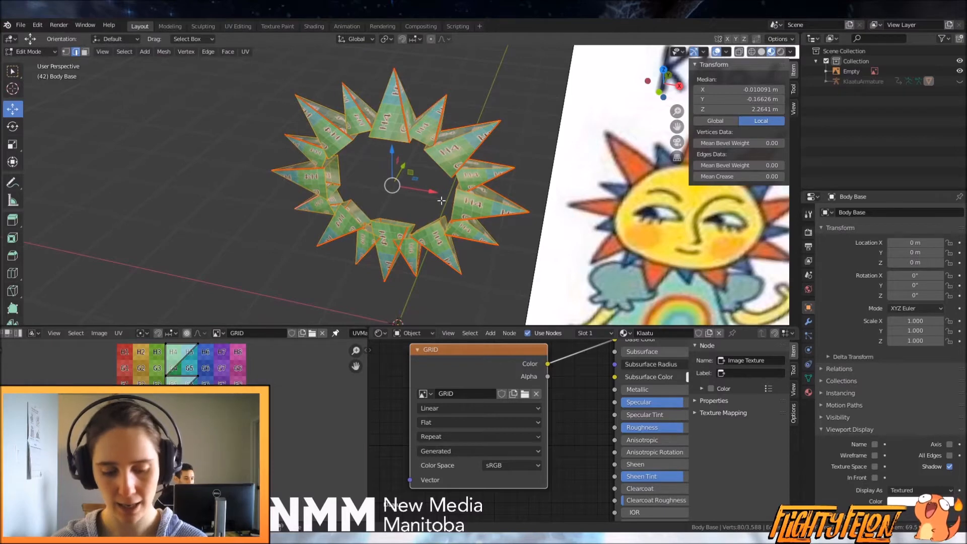
key(u)
click(442, 200)
middle_drag(441, 201, 383, 282)
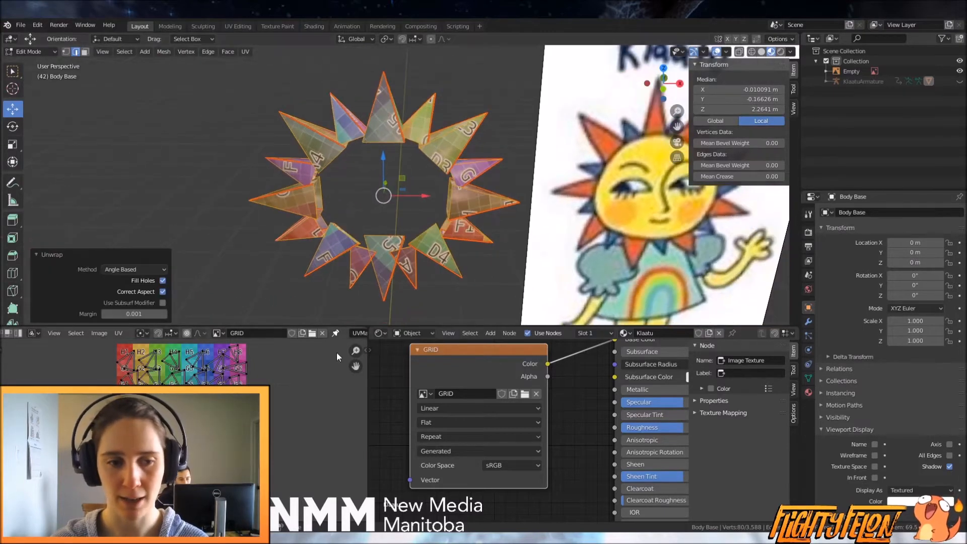
scroll(173, 418, up, 1)
middle_drag(174, 418, 174, 441)
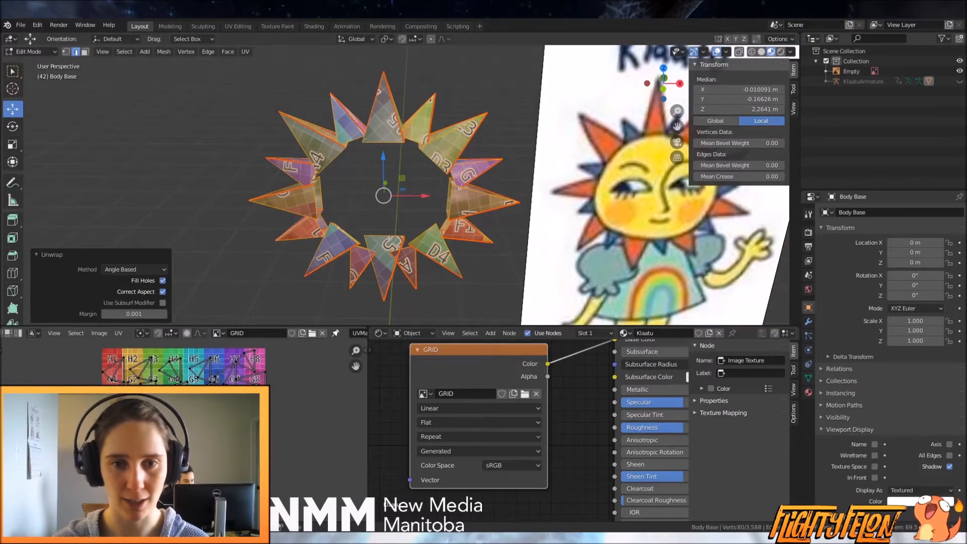
middle_drag(364, 278, 453, 255)
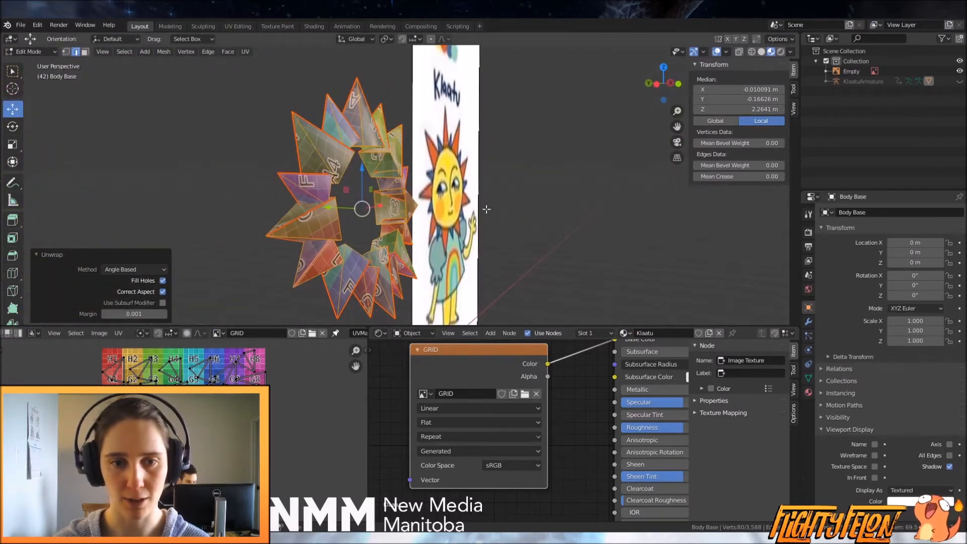
Preview Klaatu Colors.png on the spikes through the image texture node, and switch the node back to GRID
click(424, 393)
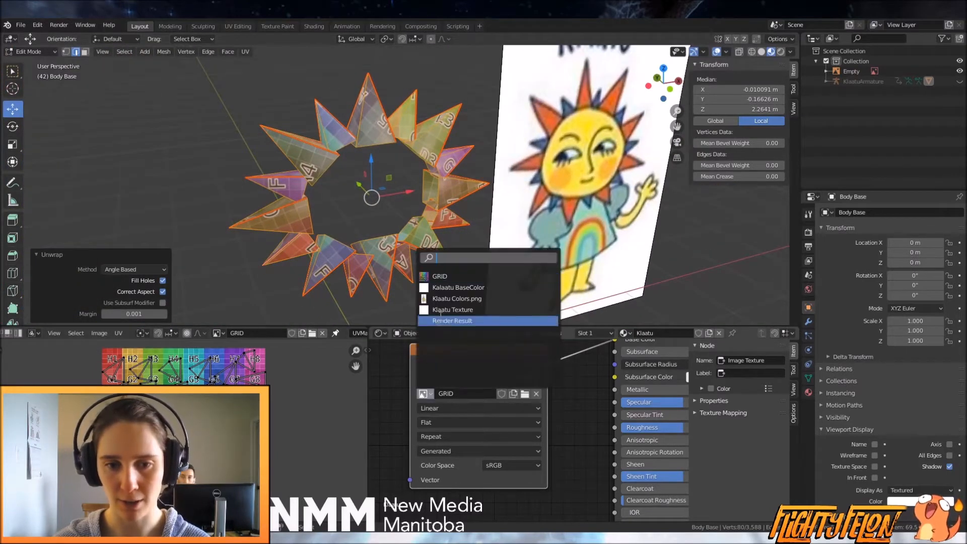
click(433, 299)
middle_drag(422, 254, 407, 212)
scroll(641, 220, up, 1)
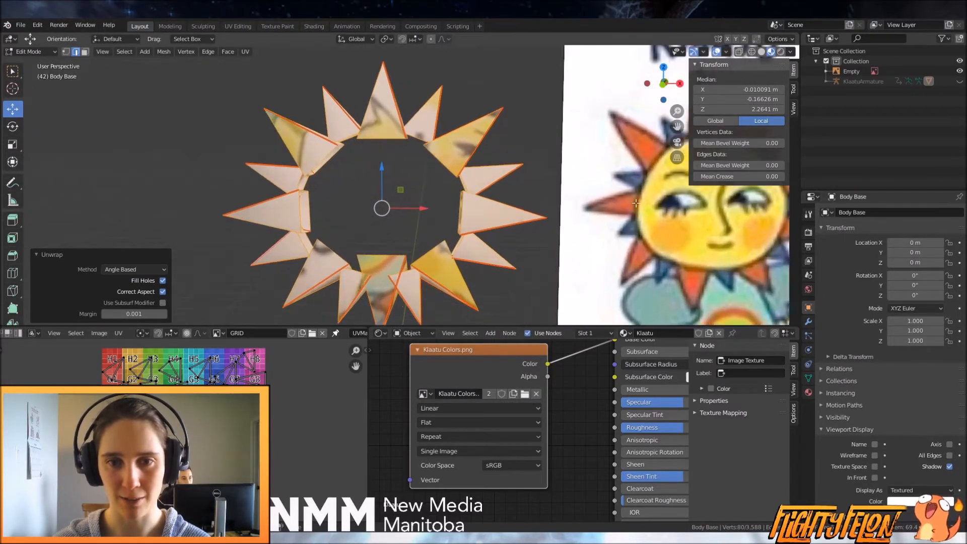
scroll(640, 220, down, 2)
click(426, 398)
click(438, 277)
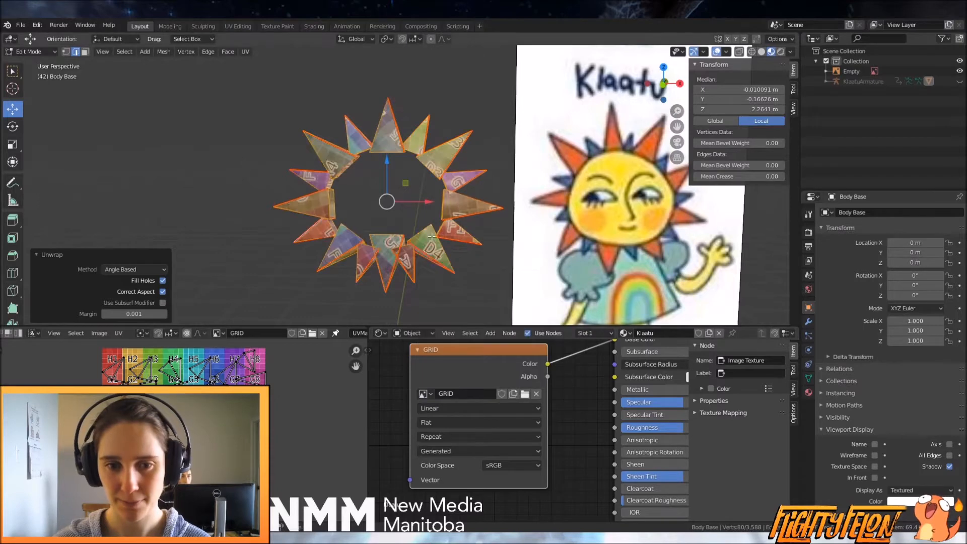
Reveal the hidden body geometry around the spikes and deselect everything
scroll(441, 223, down, 3)
key(alt+h)
key(alt+a)
scroll(429, 212, up, 4)
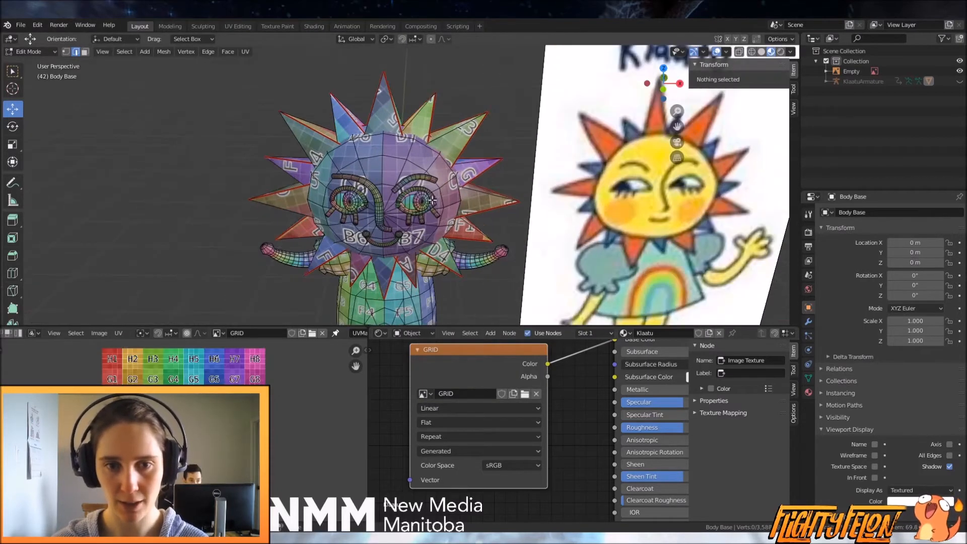
Select the linked geometry of both arms and both puffed sleeves and hide everything unselected
key(l)
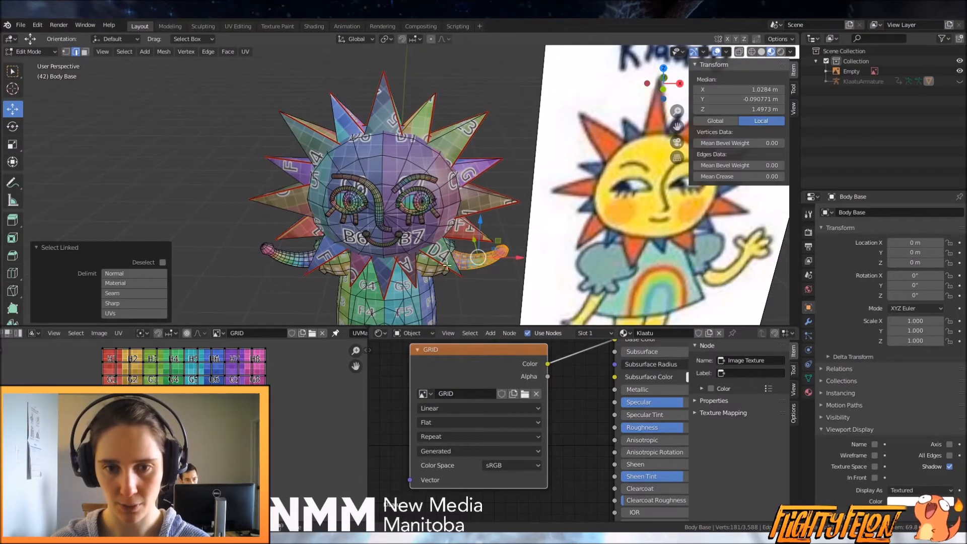
key(l)
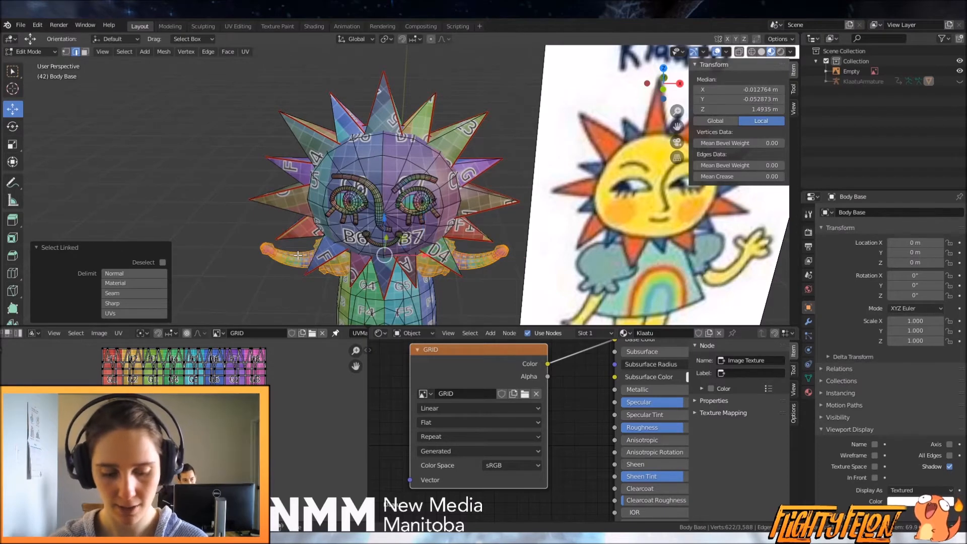
key(shift+h)
scroll(413, 222, up, 6)
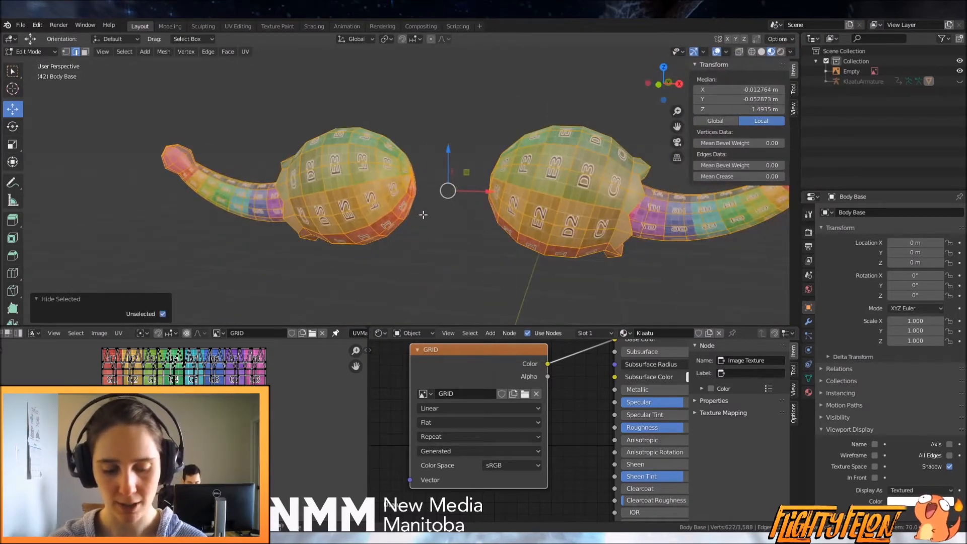
Clear the selection, select the linked geometry of both arms, and hide them
middle_drag(428, 219, 387, 227)
scroll(376, 212, down, 3)
key(alt+a)
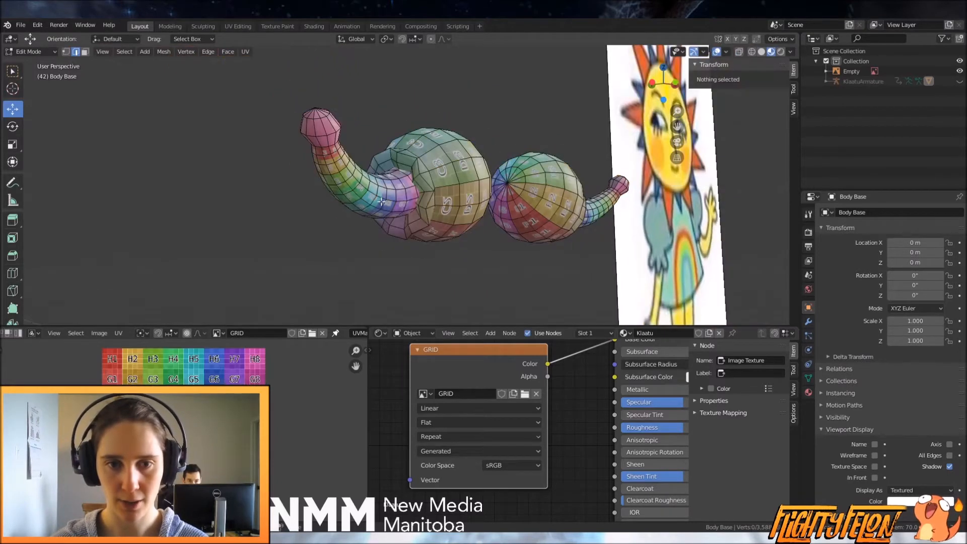
key(l)
key(l)
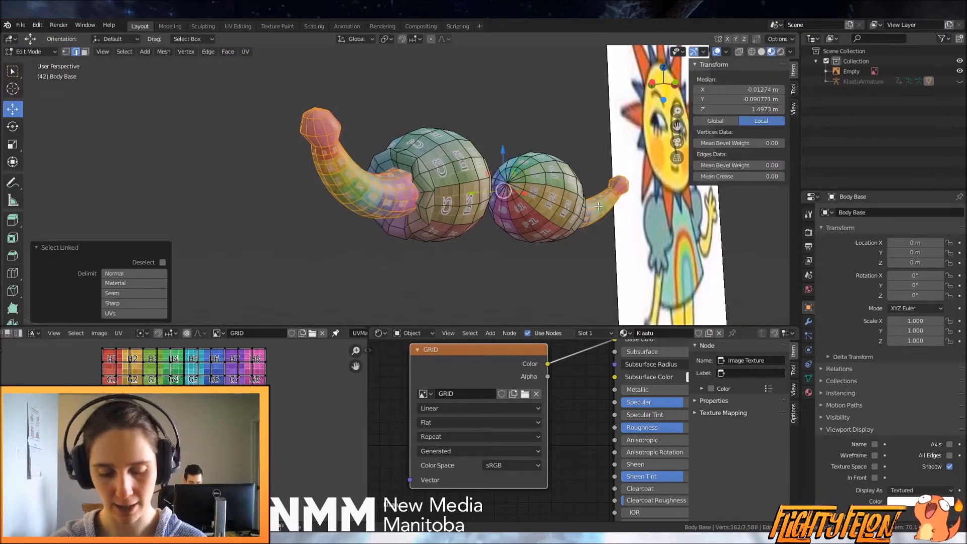
key(h)
Select the edge loops around the ruffled cuff openings of both puffed sleeves
middle_drag(598, 206, 462, 231)
alt+click(431, 159)
alt+shift+click(532, 220)
middle_drag(531, 220, 431, 159)
alt+shift+click(621, 190)
alt+shift+click(419, 185)
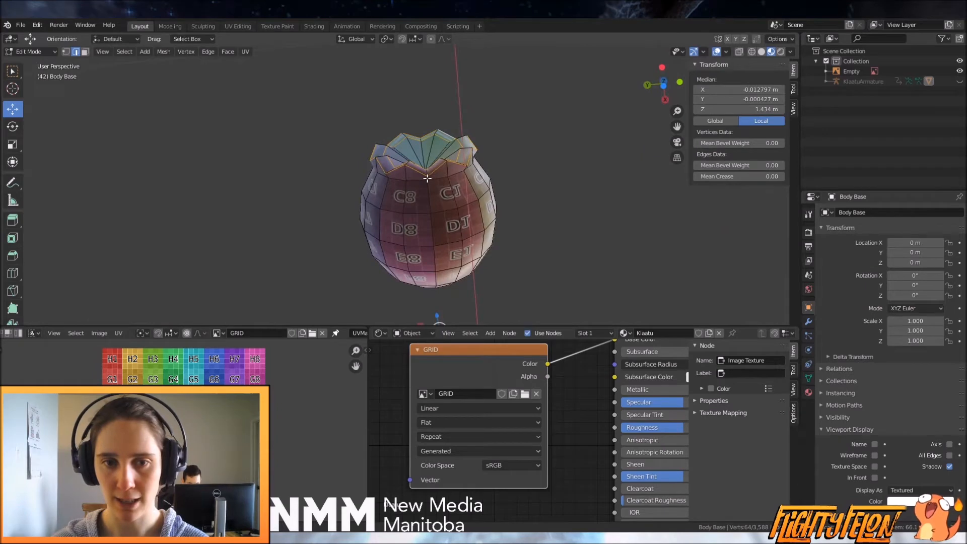
Add a lengthwise line of edges along the first sleeve's underside, from the cuff to the closed end's pole, to the selection
shift+middle_drag(475, 223, 412, 151)
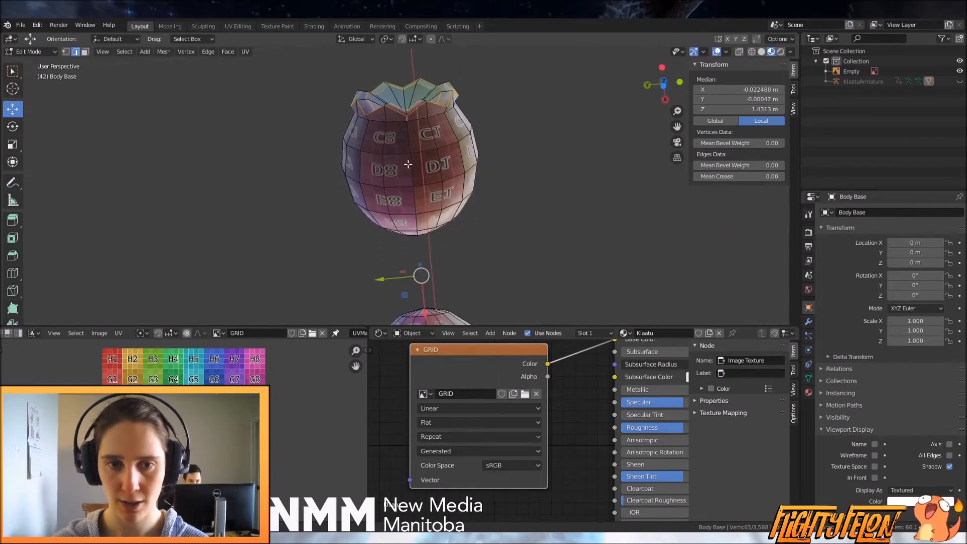
ctrl+shift+click(418, 230)
middle_drag(418, 230, 447, 213)
shift+click(455, 218)
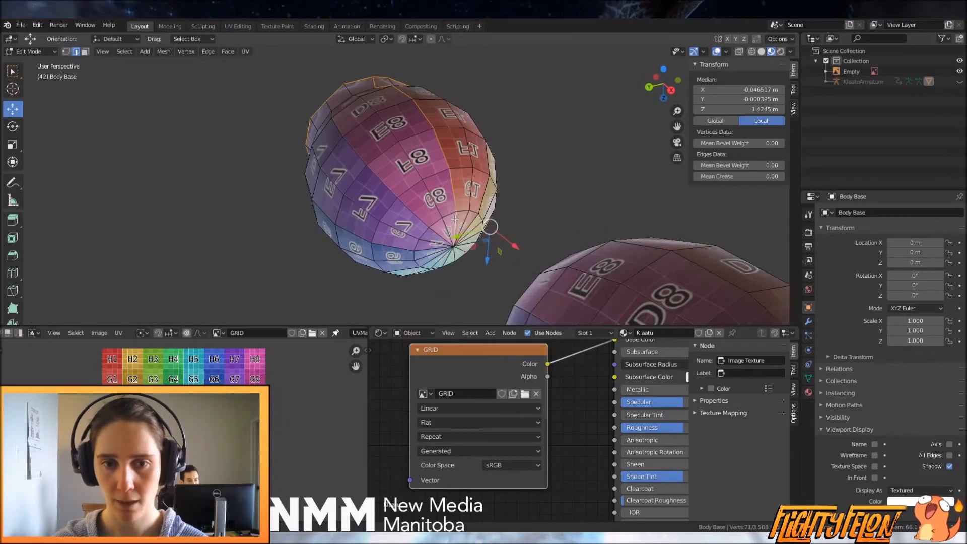
middle_drag(455, 257, 446, 176)
shift+click(446, 176)
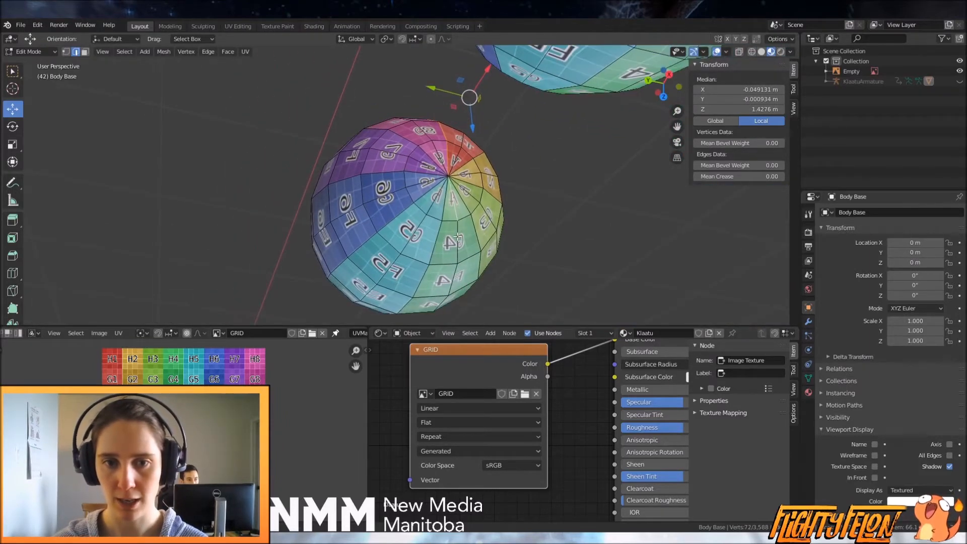
Add a lengthwise line of edges along the second sleeve's underside, from the cuff to the closed end's pole, to the selection
scroll(457, 274, down, 3)
middle_drag(457, 273, 532, 126)
scroll(532, 126, up, 4)
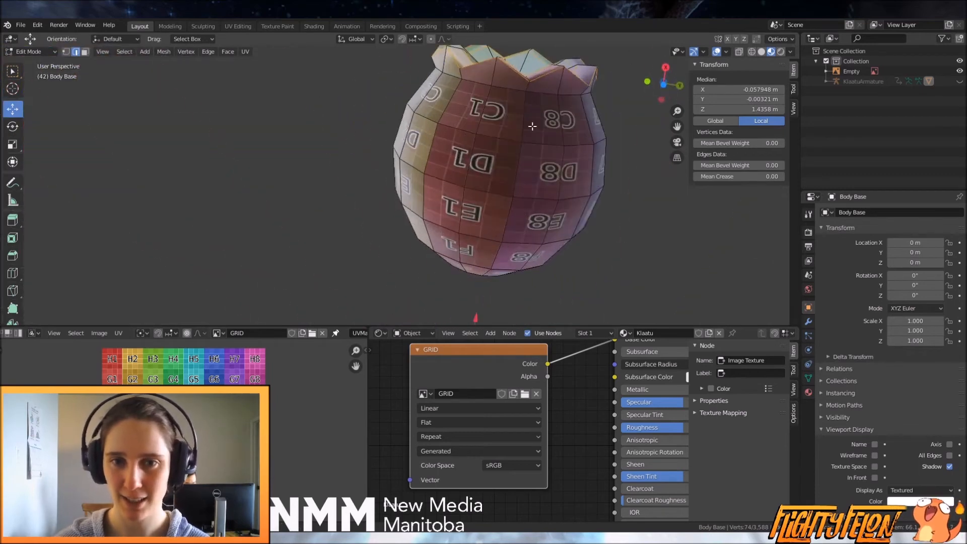
ctrl+shift+click(496, 243)
middle_drag(497, 243, 484, 85)
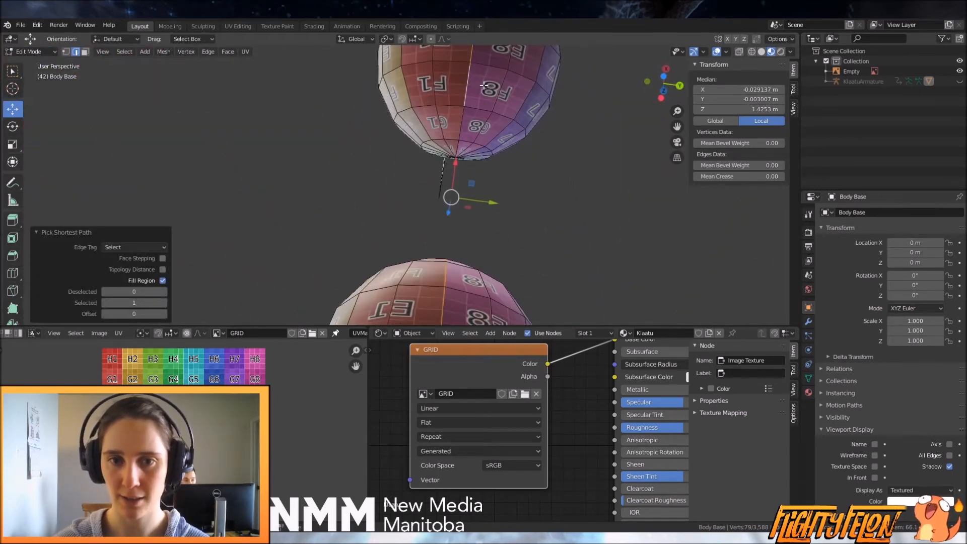
shift+click(463, 125)
shift+click(459, 144)
middle_drag(459, 144, 373, 198)
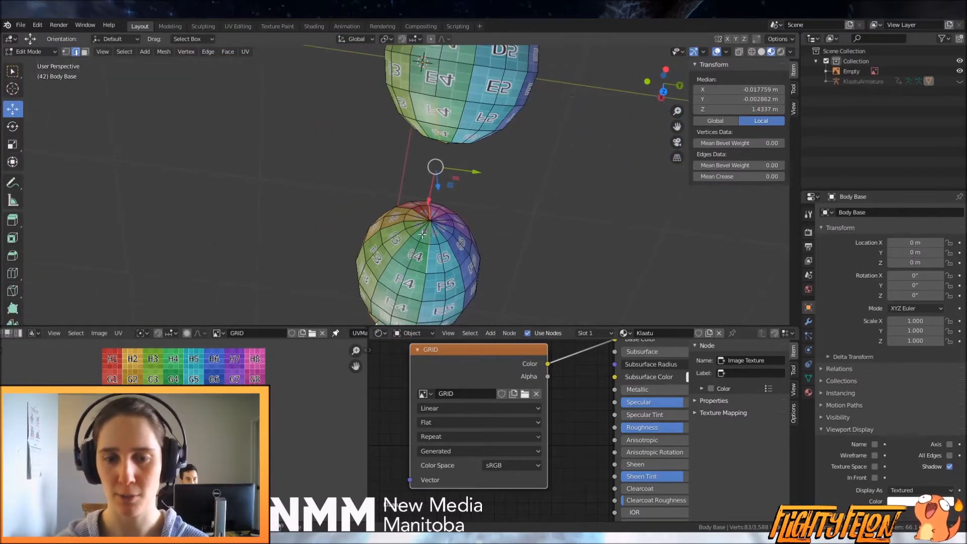
Mark the selected cuff loops and underside edges of both puffed sleeves as seams
key(KP_1)
scroll(457, 216, up, 1)
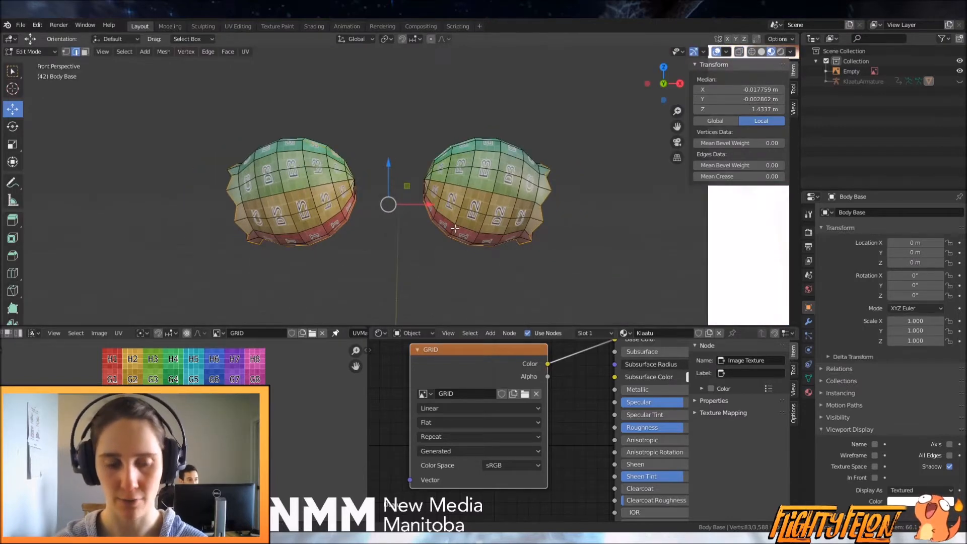
key(ctrl+e)
click(455, 228)
scroll(455, 228, down, 3)
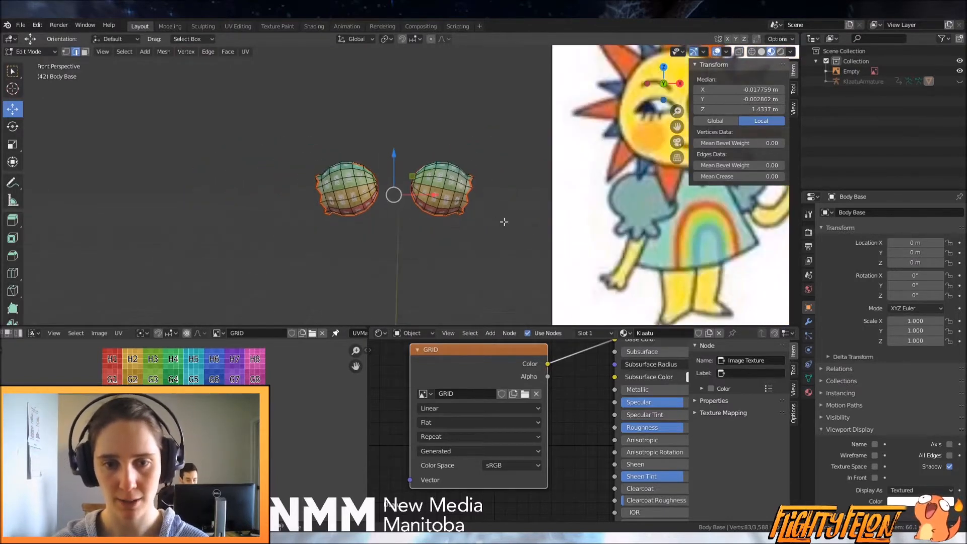
Reveal the whole character, then isolate only the linked geometry of both arms
key(alt+h)
key(alt+a)
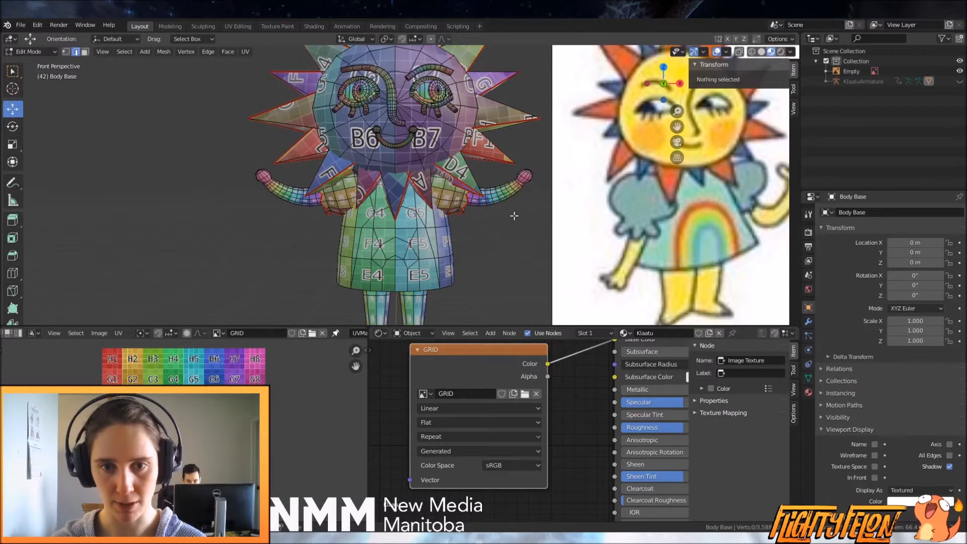
key(l)
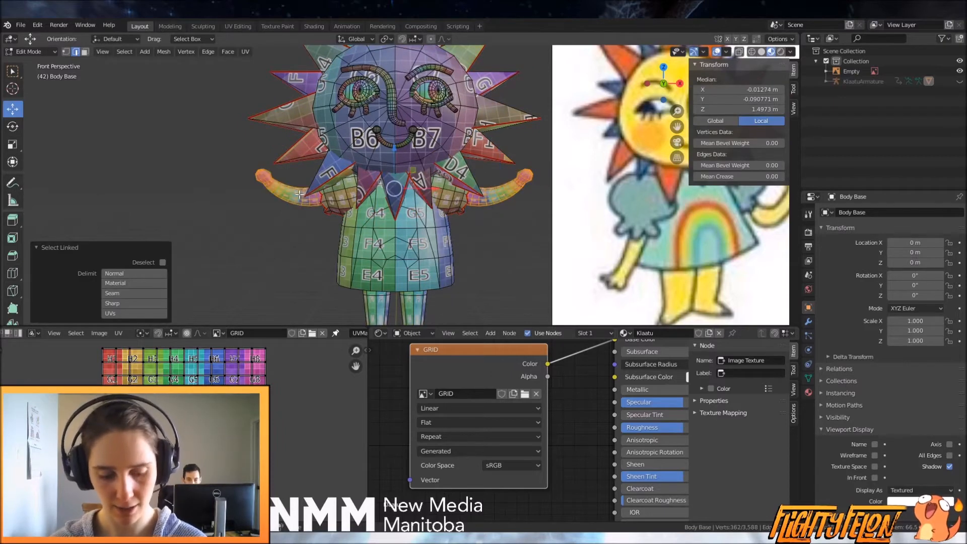
key(shift+h)
middle_drag(299, 194, 508, 243)
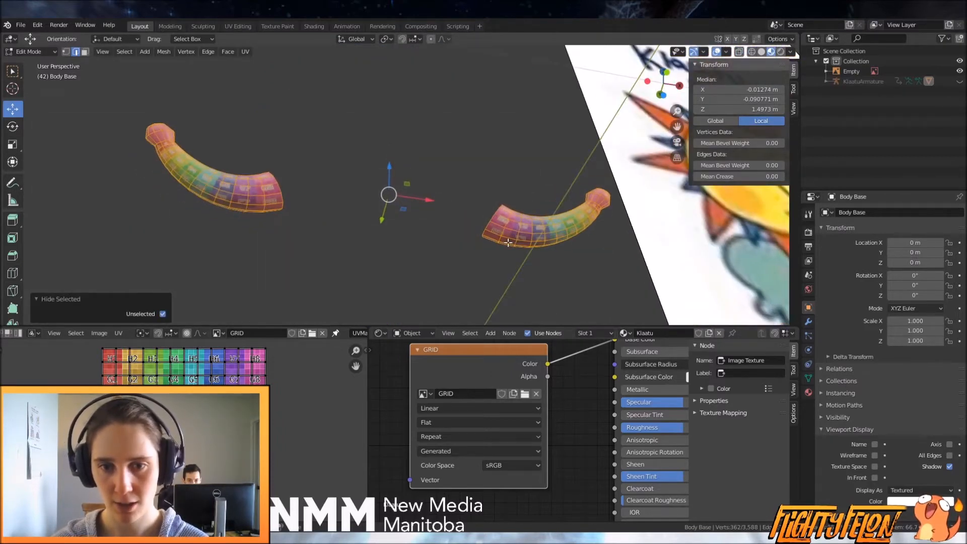
Select the lengthwise edge loop along each of the two arms and mark both loops as seams
shift+middle_drag(583, 280, 418, 166)
scroll(443, 201, up, 4)
alt+click(431, 194)
scroll(436, 197, down, 4)
alt+shift+click(425, 164)
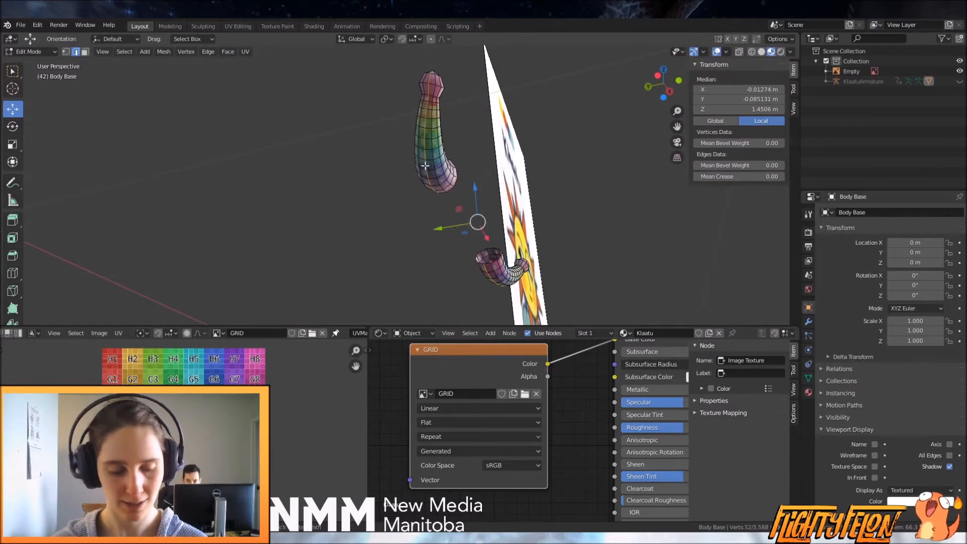
key(ctrl+e)
click(406, 188)
middle_drag(406, 188, 503, 265)
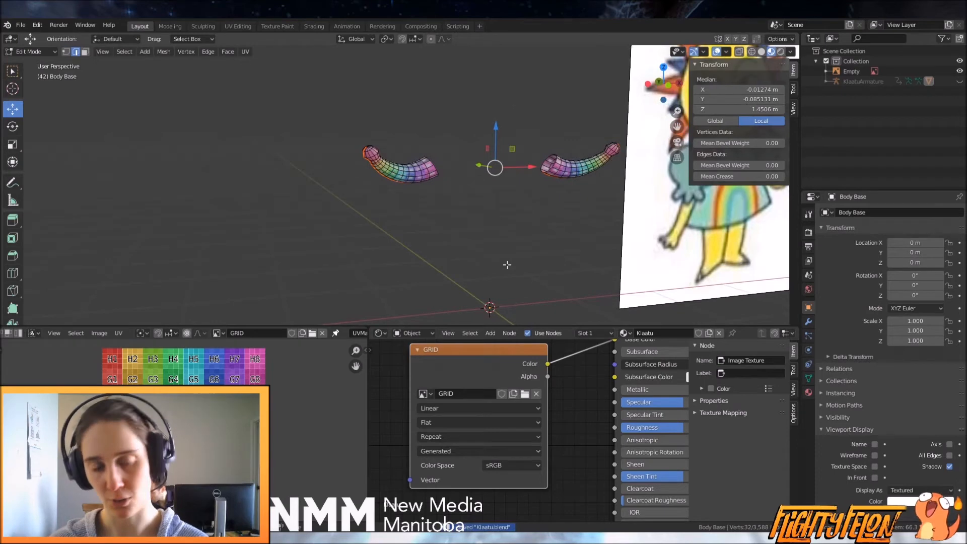
Reveal the whole character again and isolate only the linked geometry of the dress
key(alt+h)
middle_drag(555, 267, 497, 230)
scroll(529, 224, down, 2)
key(alt+a)
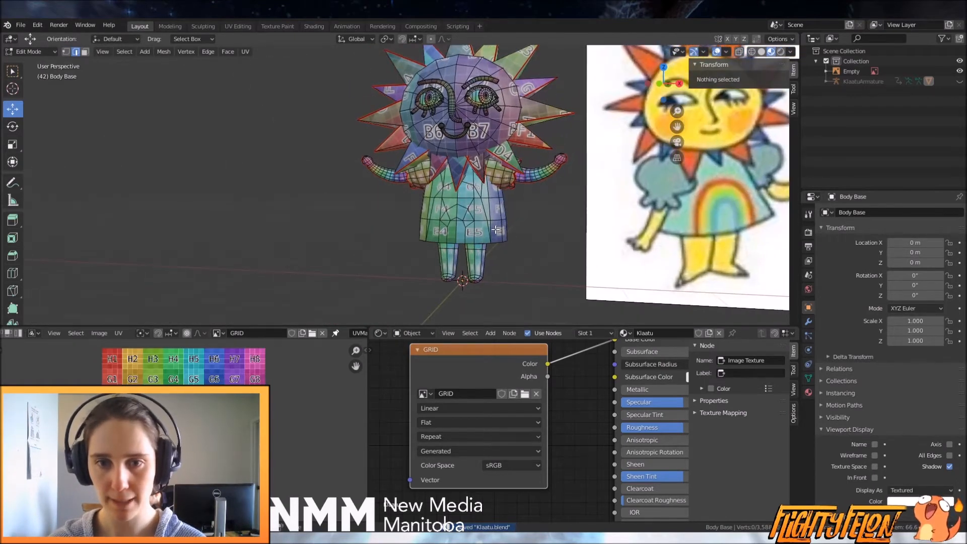
key(l)
key(shift+h)
scroll(485, 225, up, 4)
middle_drag(485, 226, 438, 112)
Select the edge loops around the dress's outer hem, inner hem and recessed inner opening and mark them as seams
click(450, 121)
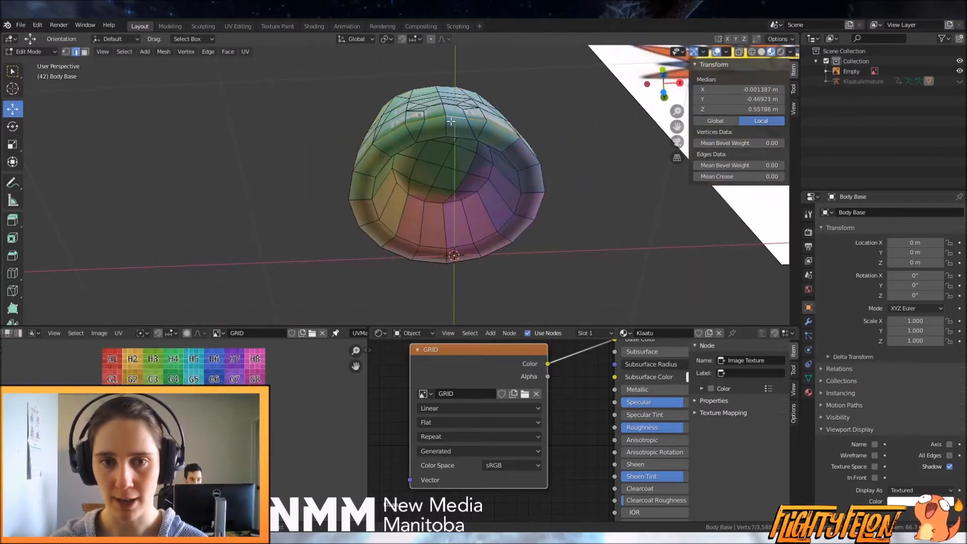
alt+shift+click(464, 139)
alt+shift+click(510, 161)
alt+shift+click(507, 196)
alt+shift+click(470, 196)
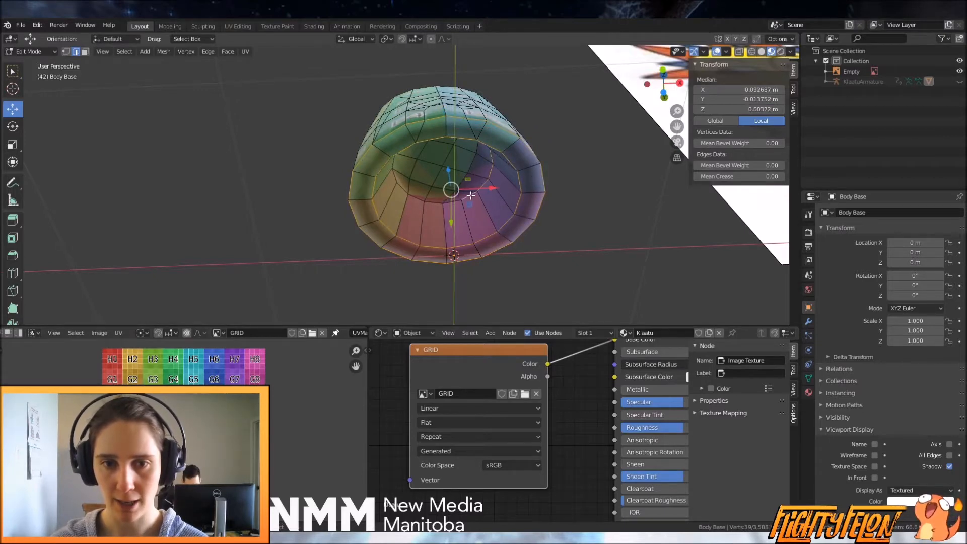
middle_drag(391, 163, 466, 170)
key(ctrl+e)
click(442, 198)
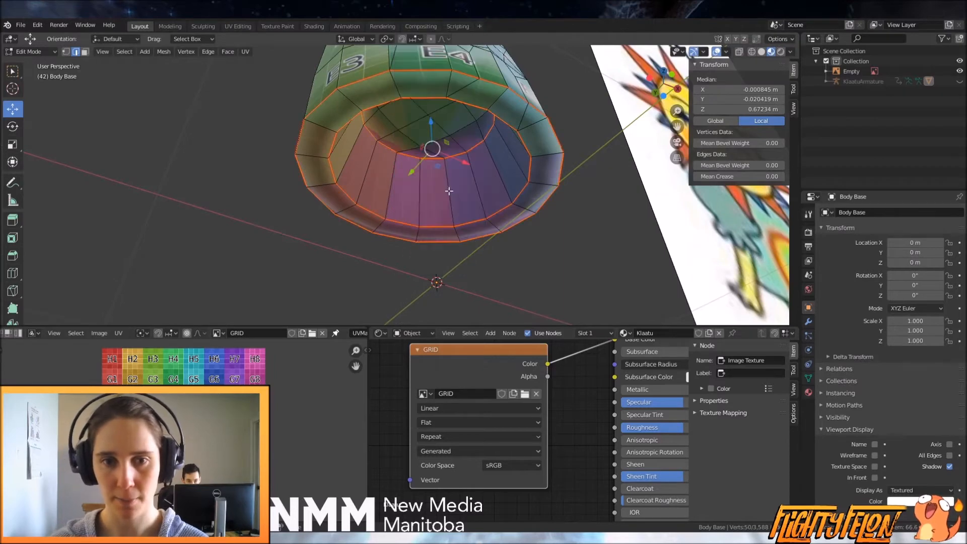
Select all of the isolated dress geometry and unwrap it
key(a)
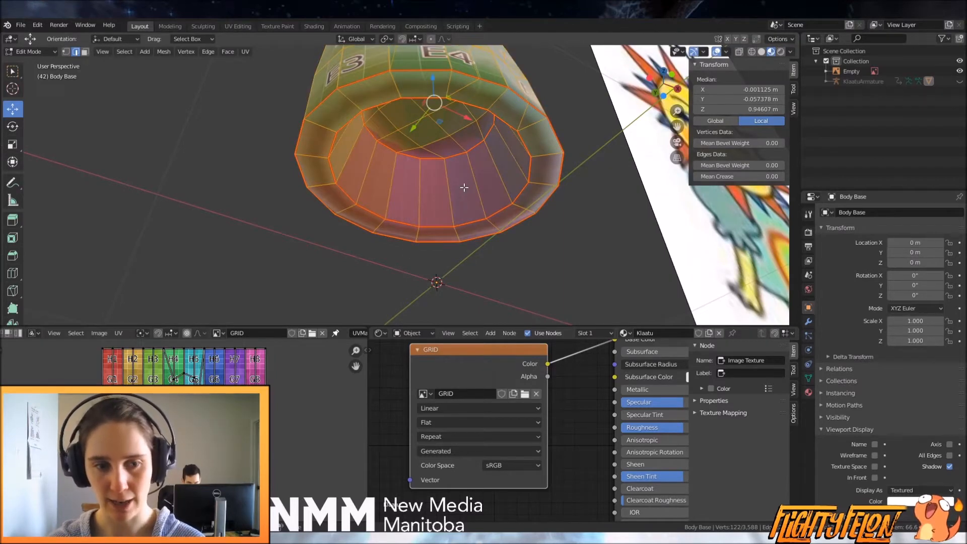
key(u)
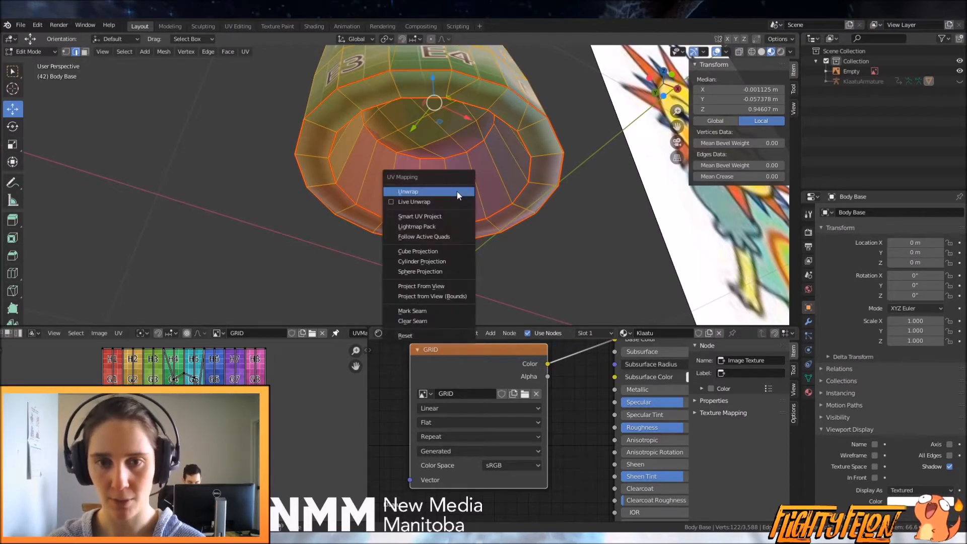
click(458, 192)
Examine how the colour grid lies on the dress's outside, its hem and its inner surface
middle_drag(366, 239, 451, 223)
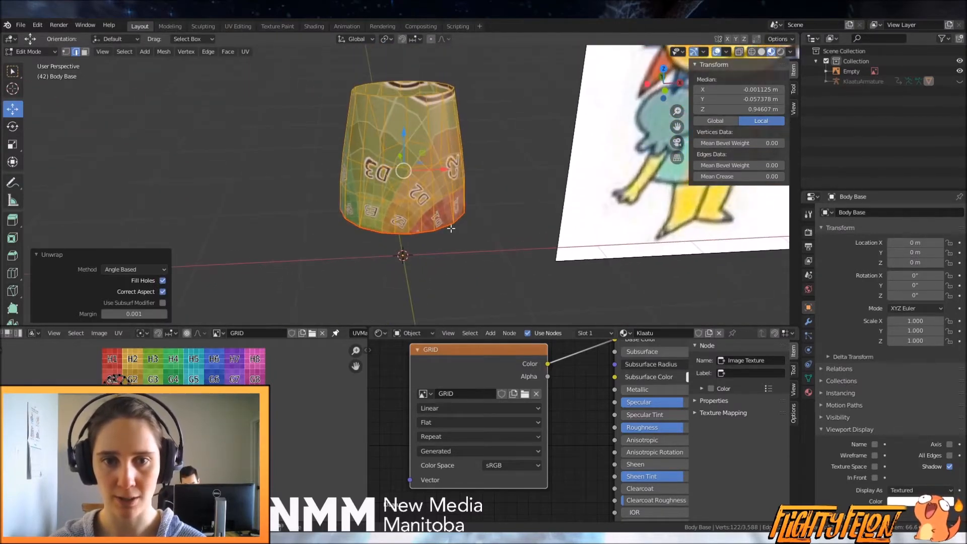
scroll(452, 202, up, 2)
mouse_move(453, 162)
middle_down()
mouse_move(431, 156)
mouse_move(435, 165)
middle_up()
scroll(393, 170, down, 1)
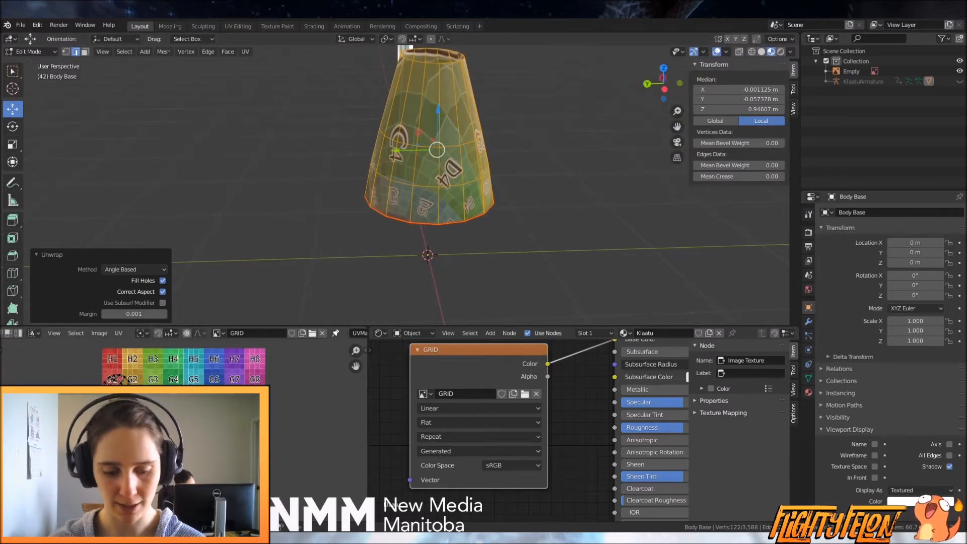
middle_drag(435, 165, 451, 172)
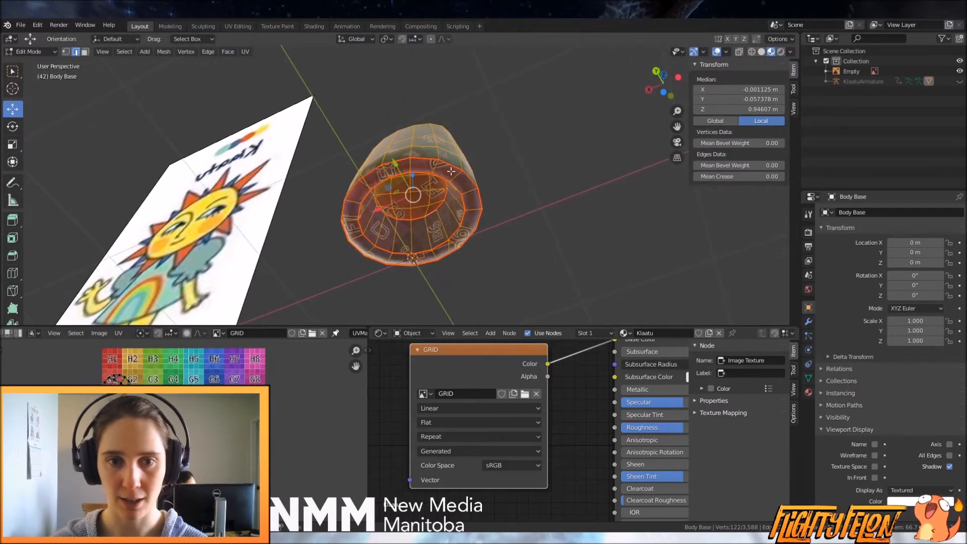
scroll(451, 174, up, 4)
middle_drag(428, 235, 448, 151)
middle_drag(475, 183, 498, 228)
click(456, 121)
mouse_move(471, 130)
middle_down()
mouse_move(407, 152)
mouse_move(468, 145)
middle_up()
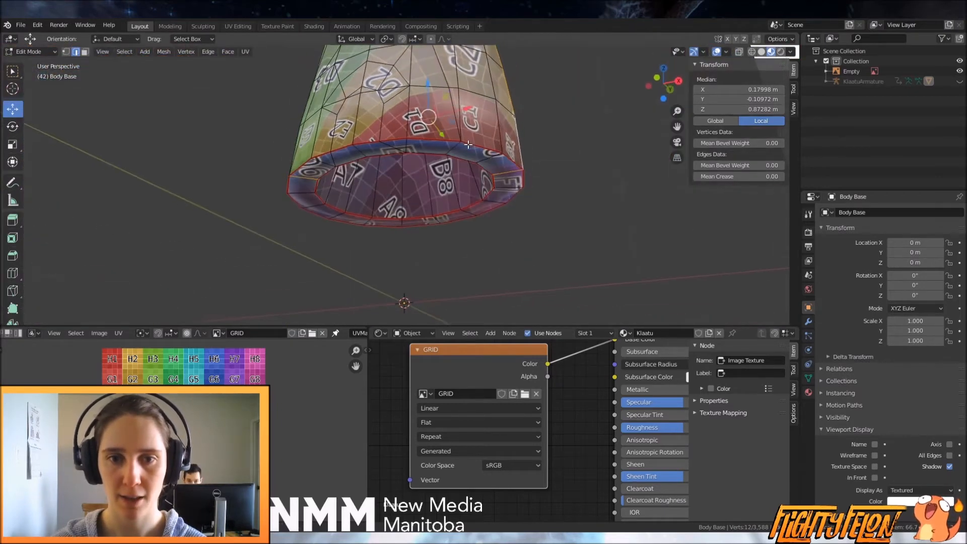
Switch to vertex selection and wireframe shading, and pick a vertex on the dress's outer hem
scroll(331, 133, up, 2)
click(65, 52)
click(504, 114)
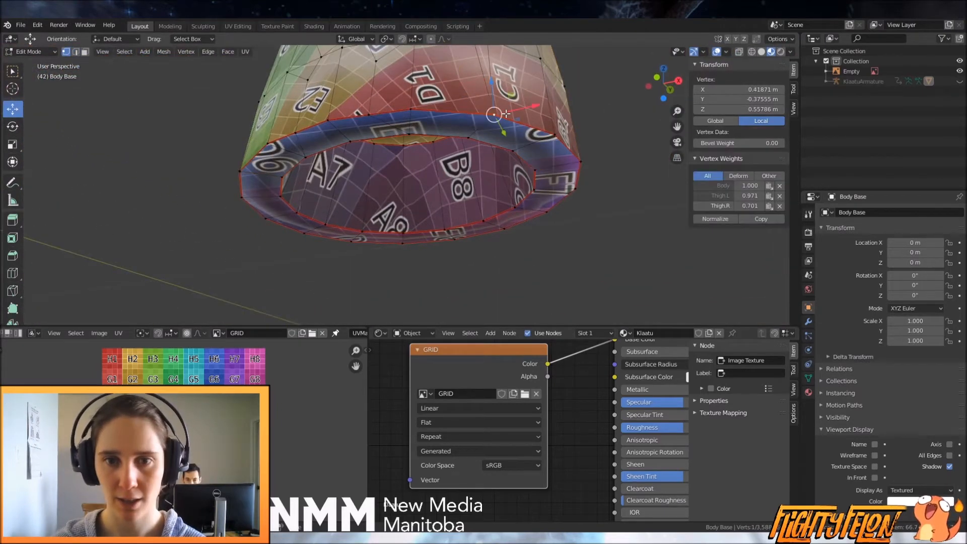
key(shift+z)
mouse_move(492, 113)
middle_down()
mouse_move(513, 156)
mouse_move(522, 152)
mouse_move(485, 247)
middle_up()
click(484, 248)
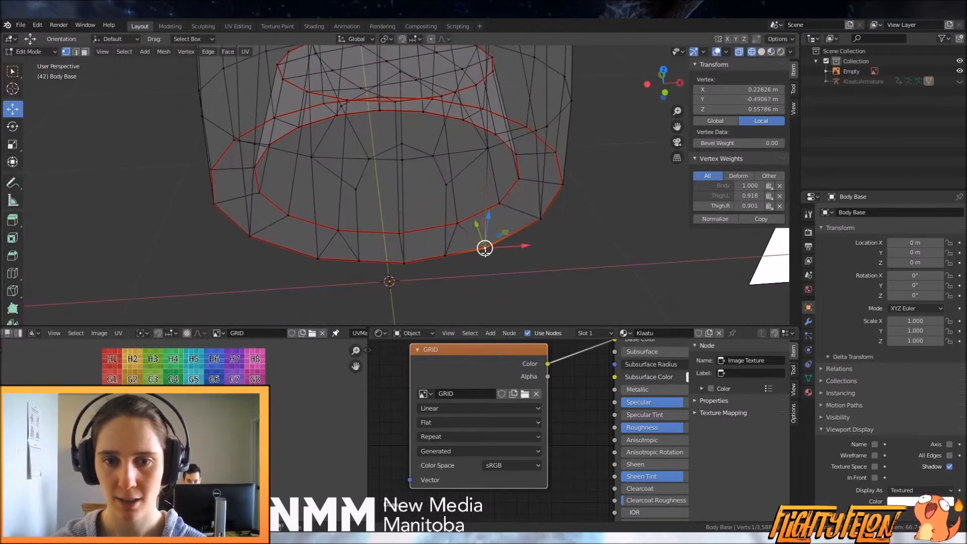
Select the outer and inner edge loops of the dress's hem and mark them as seams, using edge selection
alt+click(344, 262)
alt+shift+click(224, 155)
middle_drag(298, 174, 415, 220)
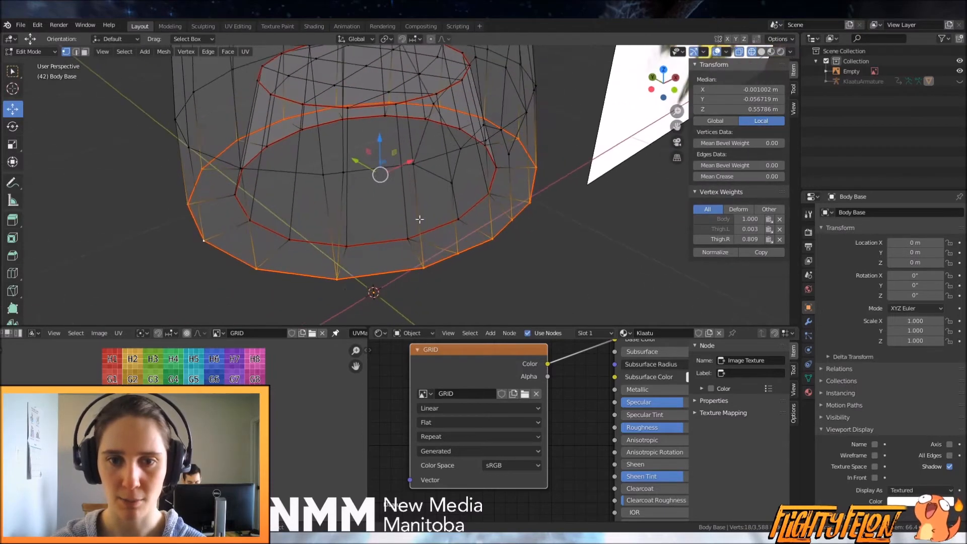
alt+shift+click(391, 244)
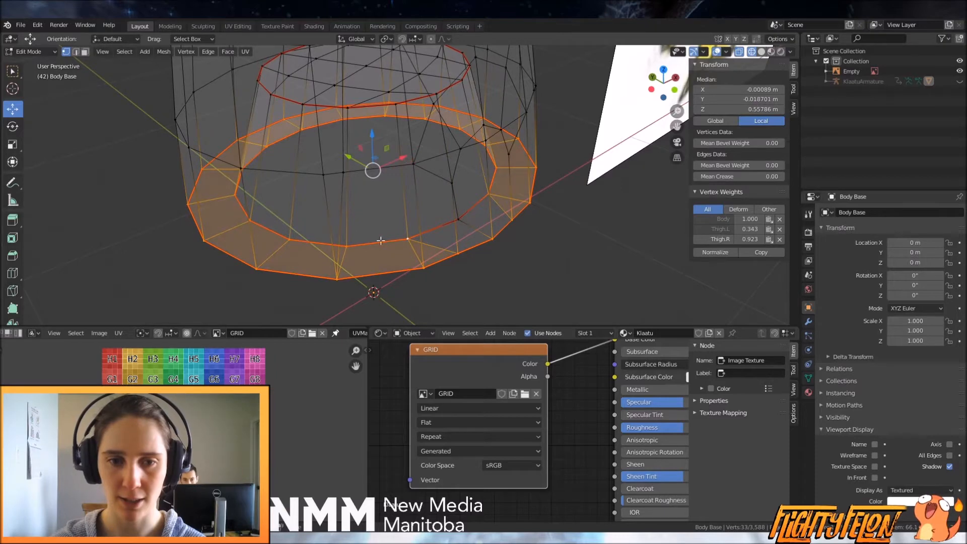
alt+shift+click(391, 243)
click(75, 52)
alt+shift+click(379, 237)
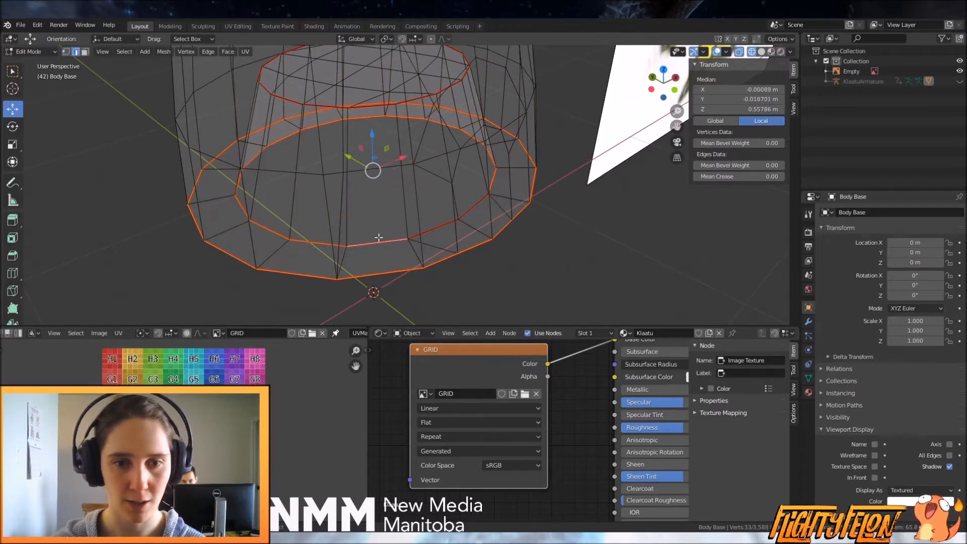
key(ctrl+e)
click(478, 202)
Select the dress's linked geometry and unwrap it again with the hem seams
key(l)
key(u)
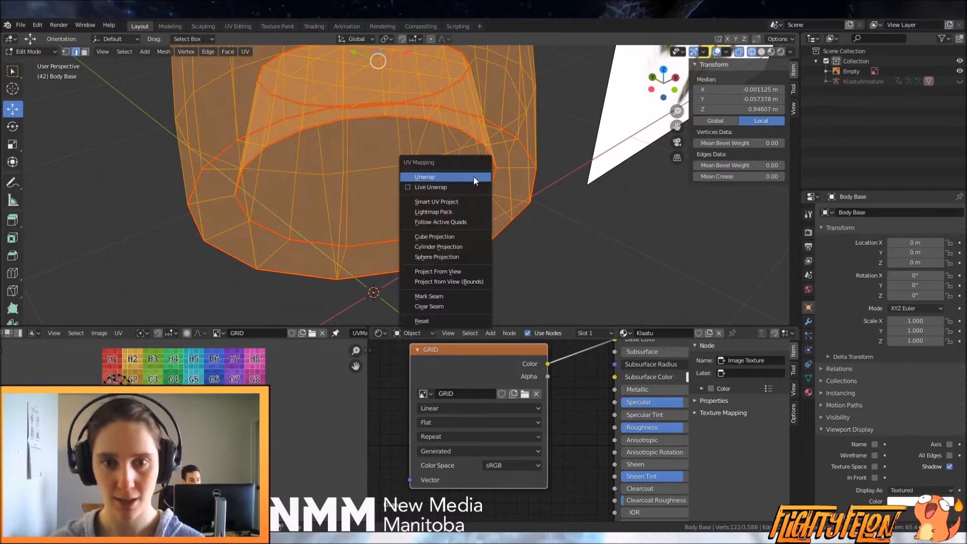
click(474, 176)
key(u)
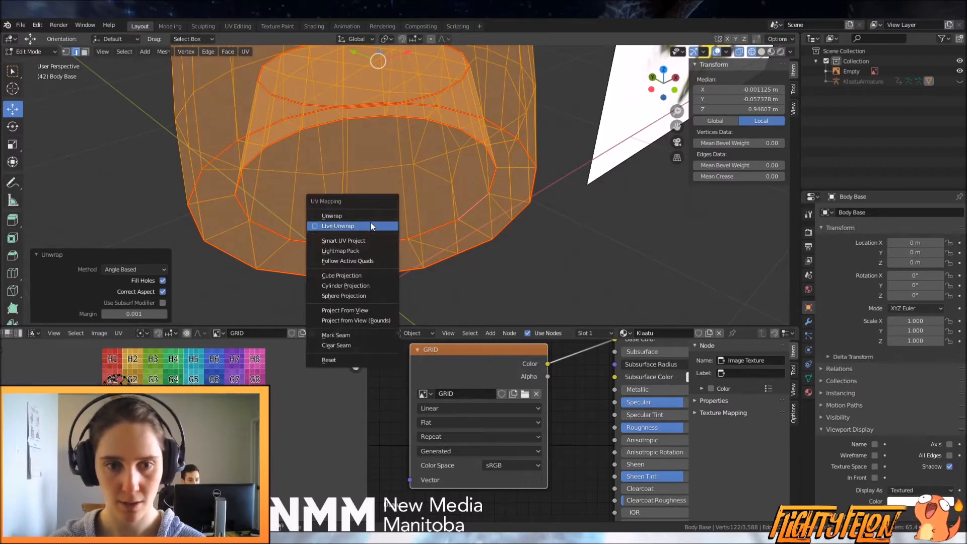
click(352, 216)
Switch to face selection and select only the dress's outer shell as linked geometry delimited by seams
middle_drag(354, 273, 231, 151)
scroll(395, 192, down, 3)
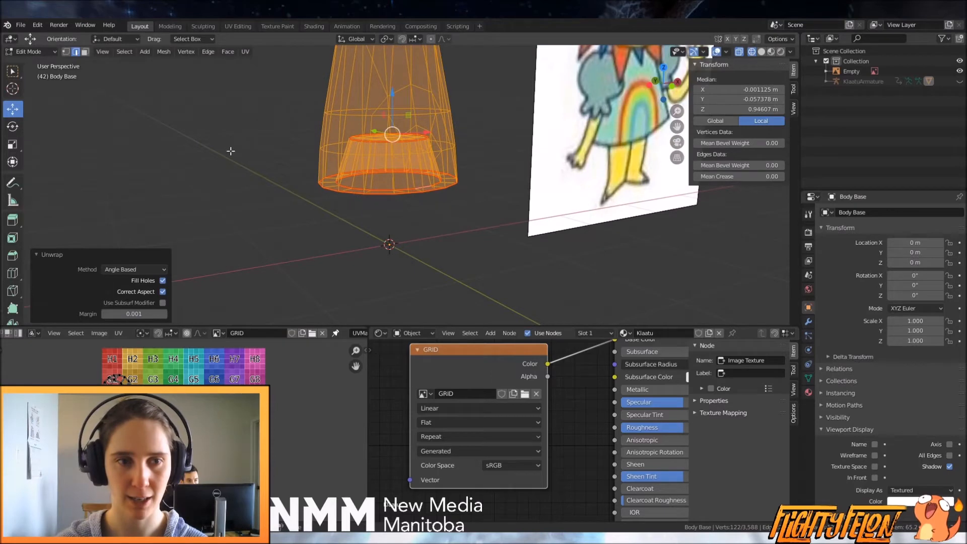
click(85, 52)
click(296, 124)
key(l)
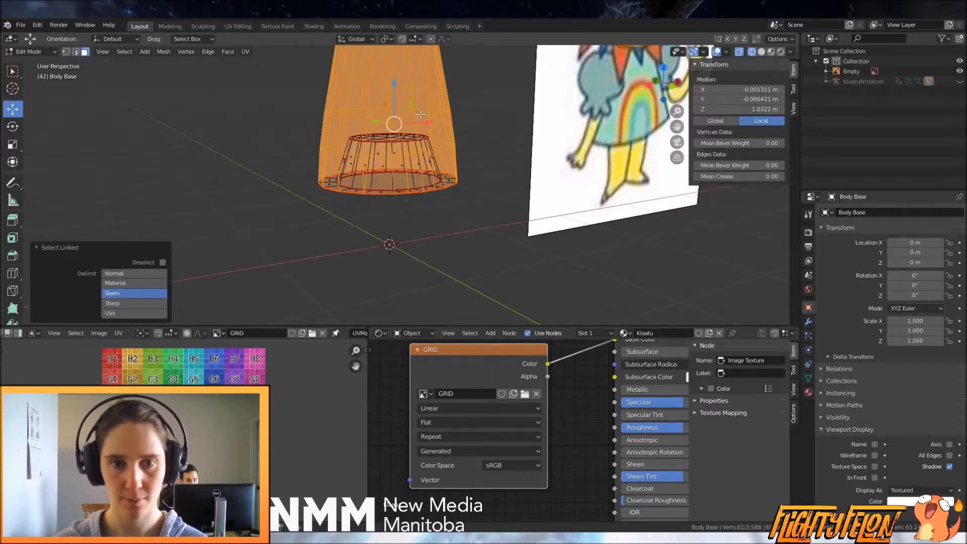
middle_drag(420, 114, 415, 182)
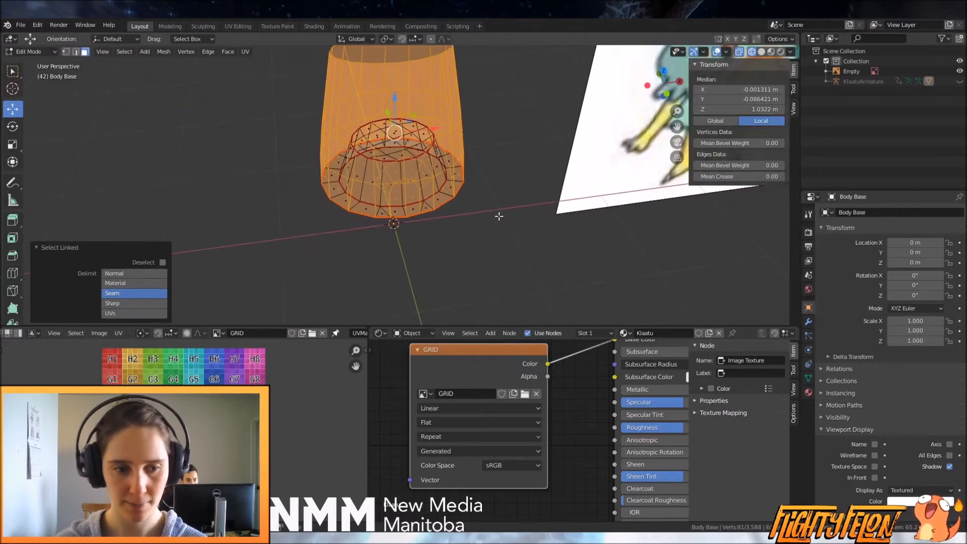
Unwrap the dress's outer shell separately and check its UV layout against the colour grid
middle_drag(499, 216, 472, 203)
scroll(183, 362, up, 5)
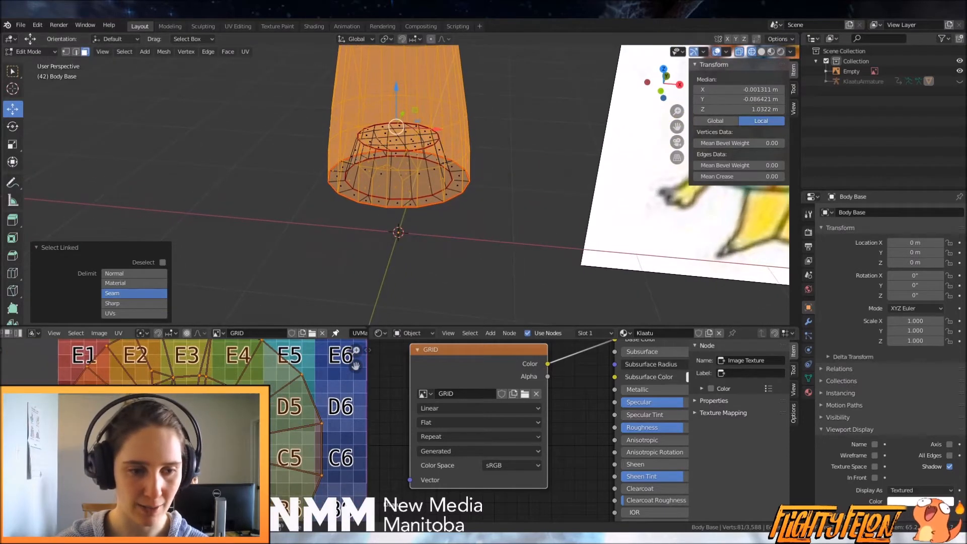
middle_drag(454, 227, 512, 225)
key(u)
click(511, 228)
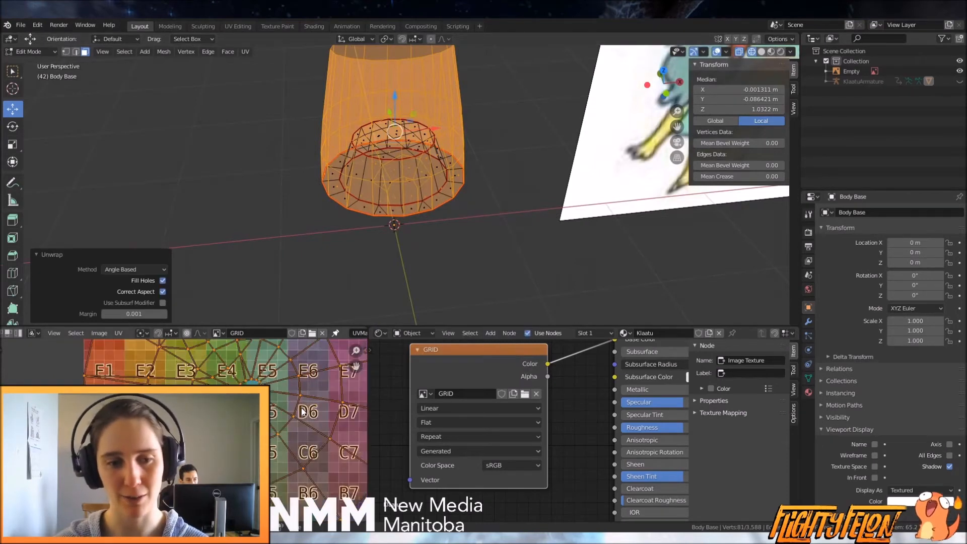
middle_drag(512, 229, 435, 214)
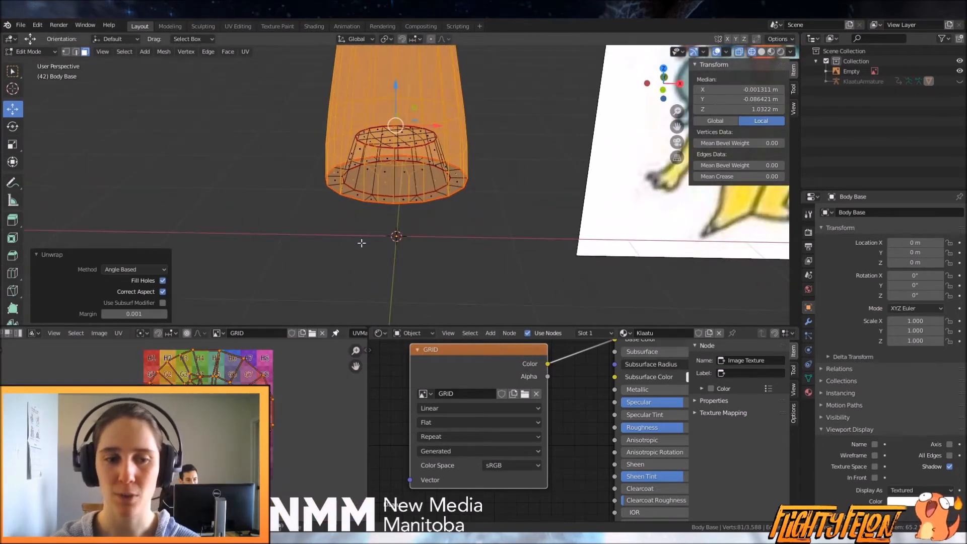
scroll(182, 433, up, 4)
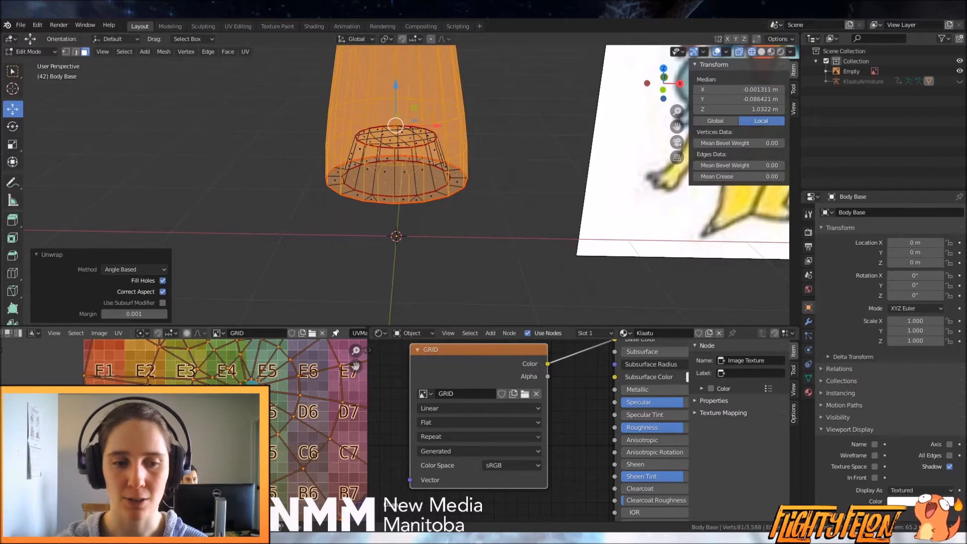
scroll(367, 107, down, 3)
shift+middle_drag(367, 107, 328, 176)
scroll(327, 175, up, 5)
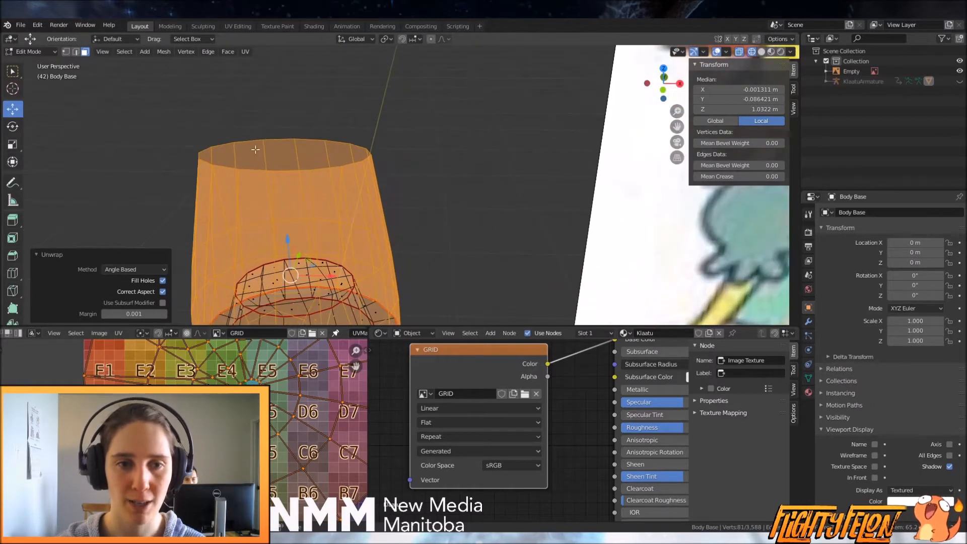
Inspect the dress's outer shell, top opening and hem seams from above and below
scroll(183, 430, down, 3)
scroll(370, 308, down, 3)
shift+middle_drag(369, 312, 444, 302)
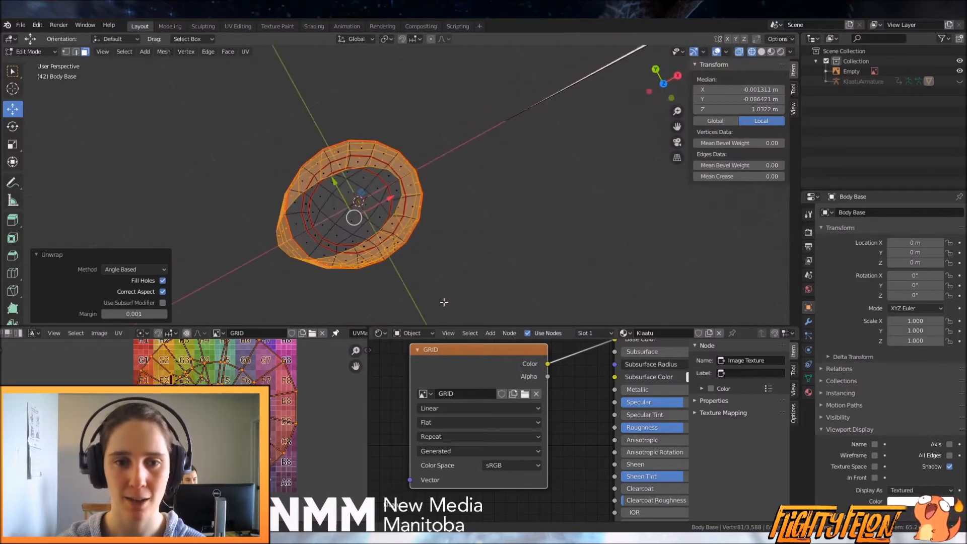
key(KP_7)
shift+middle_drag(438, 197, 515, 223)
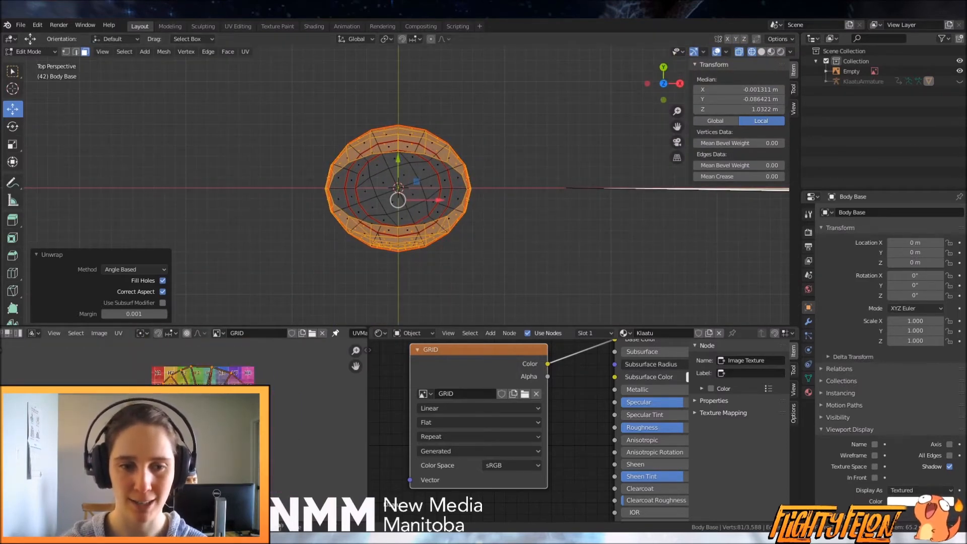
scroll(534, 263, up, 4)
mouse_move(534, 263)
middle_down()
mouse_move(529, 222)
mouse_move(417, 232)
middle_up()
scroll(529, 222, down, 4)
scroll(436, 232, up, 2)
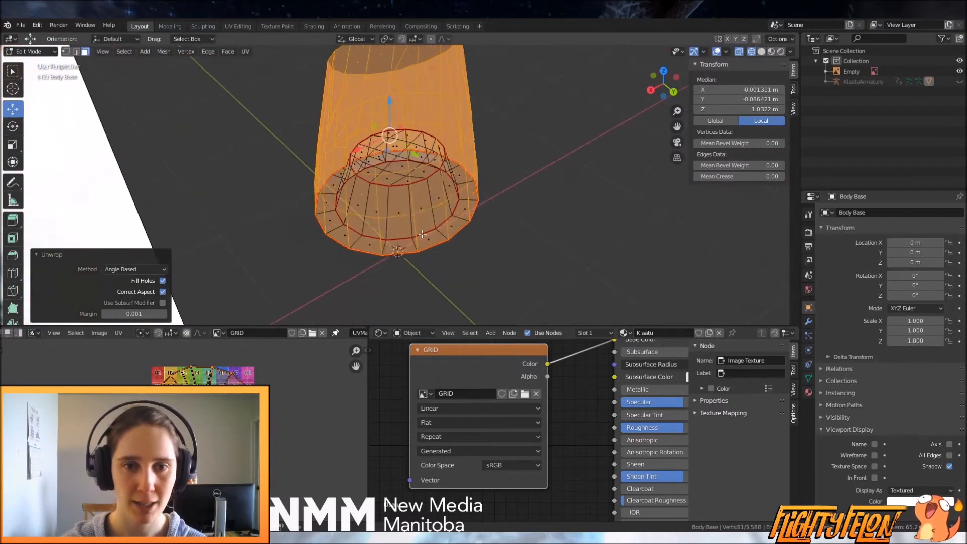
In solid shading, mark the vertical edge loops on both sides of the dress's outer shell as seams, using edge selection
key(z)
click(478, 228)
middle_drag(477, 228, 363, 191)
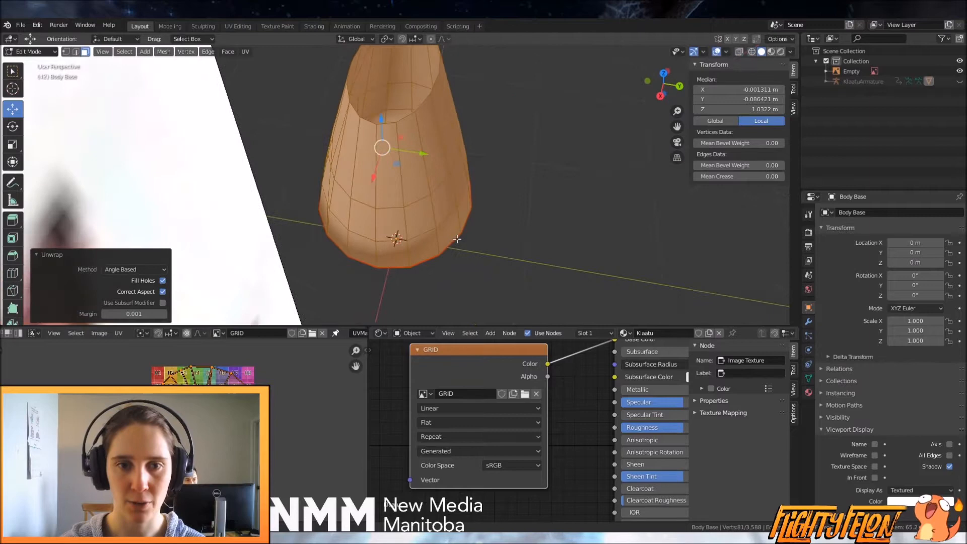
click(357, 187)
click(76, 52)
click(368, 201)
shift+click(363, 245)
middle_drag(522, 243, 424, 239)
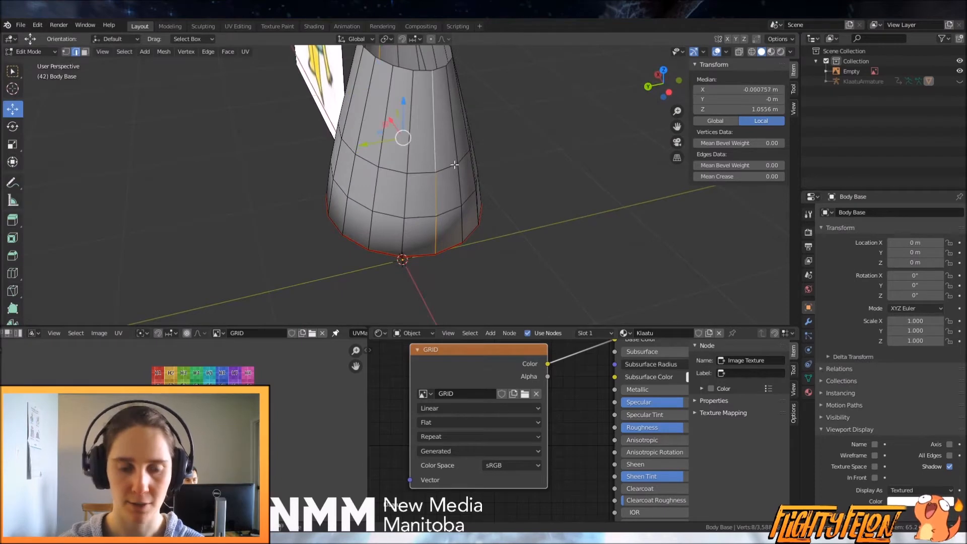
key(ctrl+e)
click(446, 192)
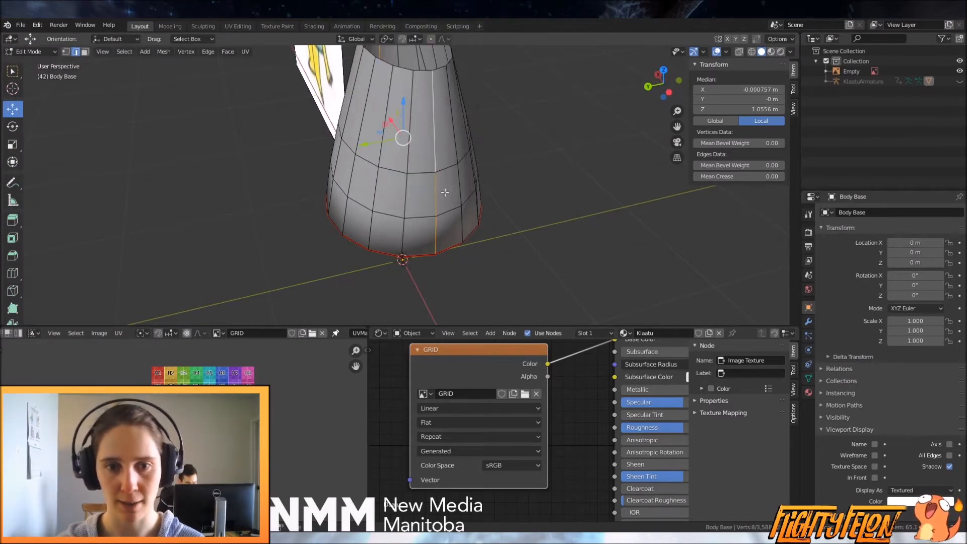
key(ctrl+e)
click(439, 188)
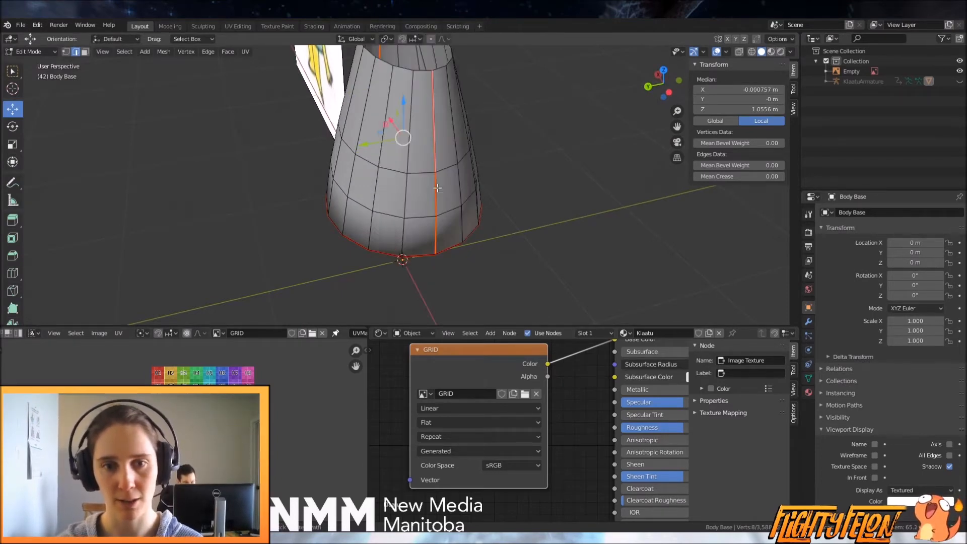
Select the dress's linked geometry and unwrap it with the new side seams
key(l)
key(u)
click(447, 189)
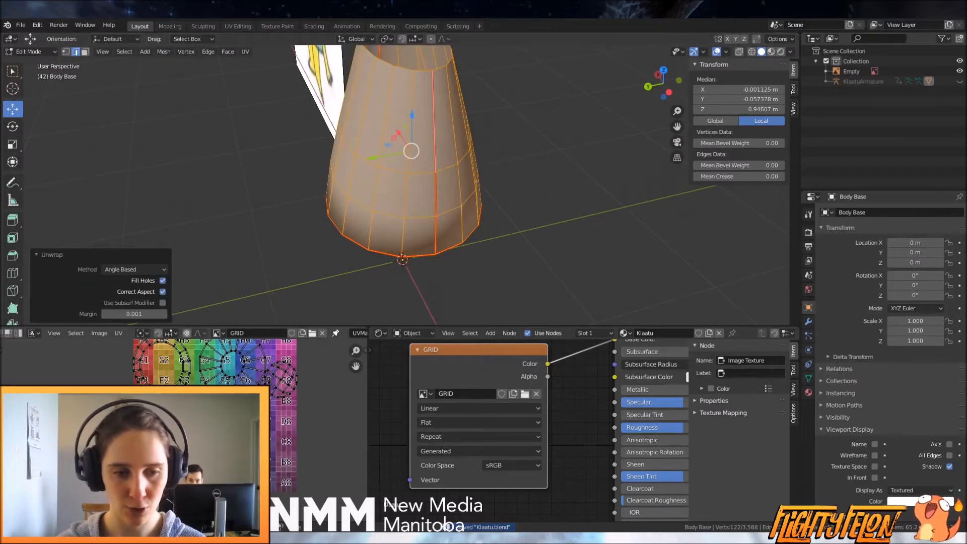
Show the dress in Material Preview shading and check the colour grid across its front, hem and sides
middle_drag(403, 270, 476, 252)
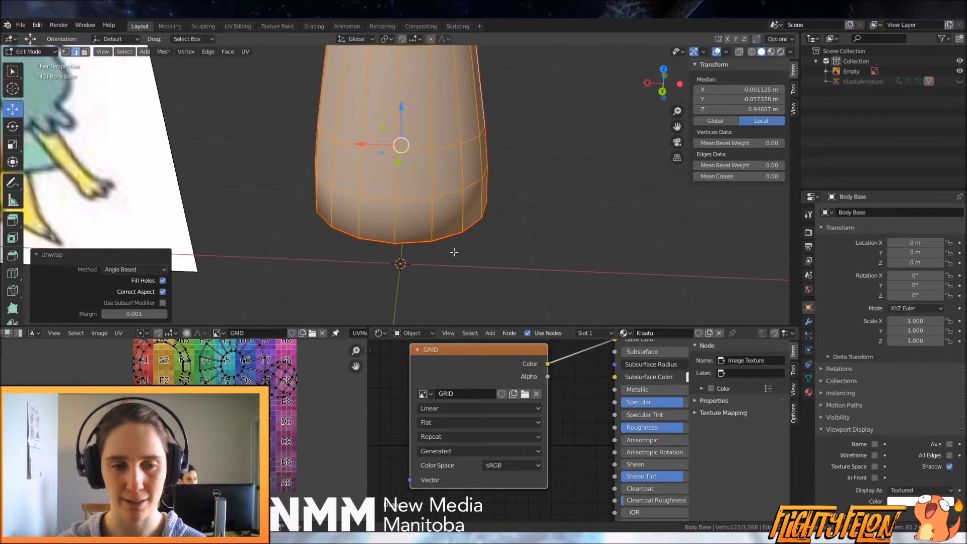
key(z)
click(424, 328)
mouse_move(424, 327)
middle_down()
mouse_move(466, 246)
mouse_move(539, 221)
middle_up()
scroll(487, 190, up, 3)
scroll(468, 186, down, 3)
middle_drag(473, 186, 360, 181)
scroll(353, 177, up, 3)
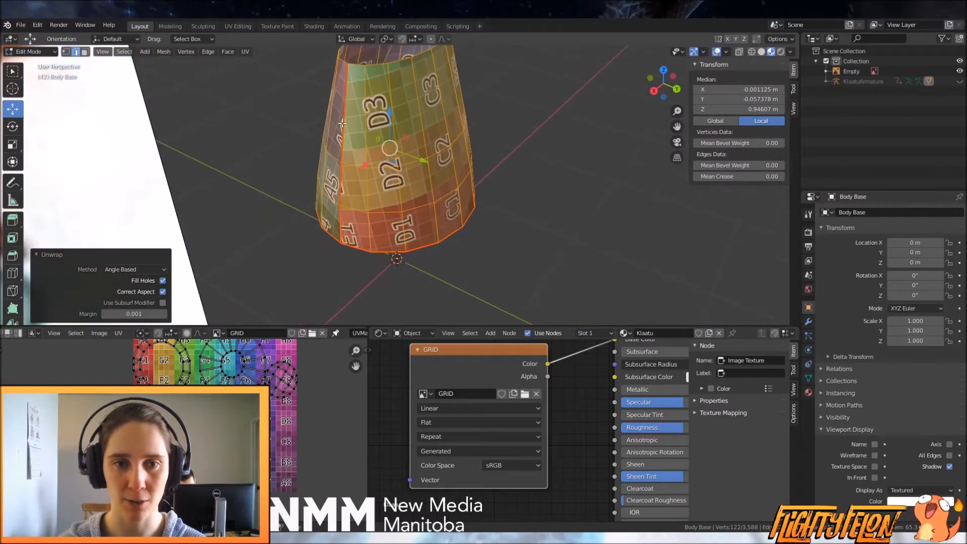
Try clearing the seam along one side of the dress and unwrapping its linked geometry again
click(344, 173)
key(ctrl+e)
click(337, 216)
key(l)
key(u)
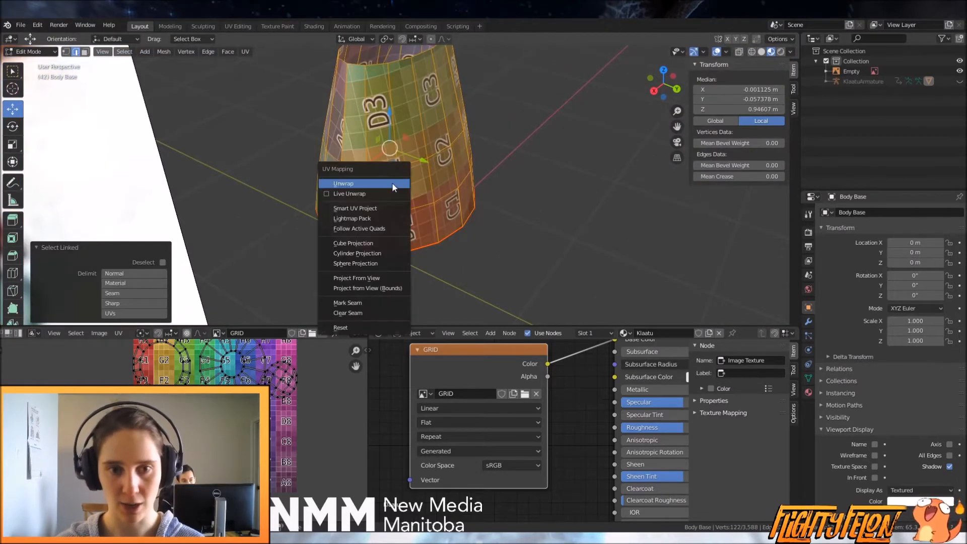
click(392, 183)
middle_drag(392, 182, 447, 181)
key(ctrl+z)
Reveal all hidden geometry and isolate the dress by hiding everything unselected, showing its inside from below
key(alt+h)
key(alt+a)
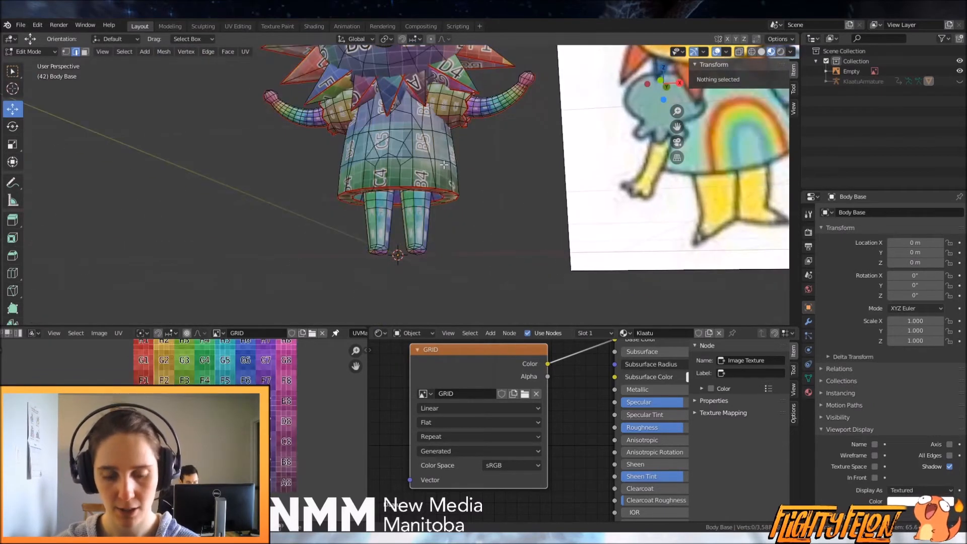
key(l)
key(shift+h)
middle_drag(437, 159, 474, 213)
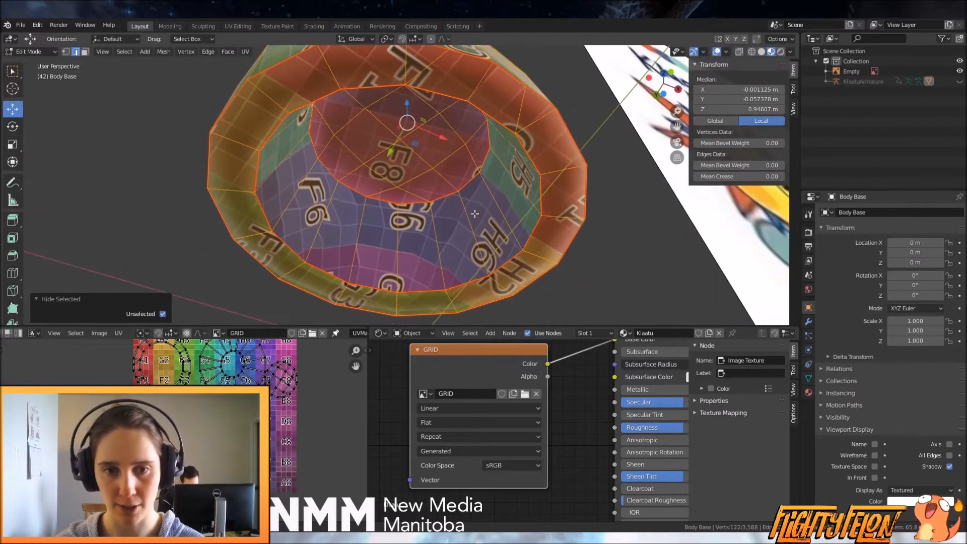
middle_drag(238, 372, 237, 404)
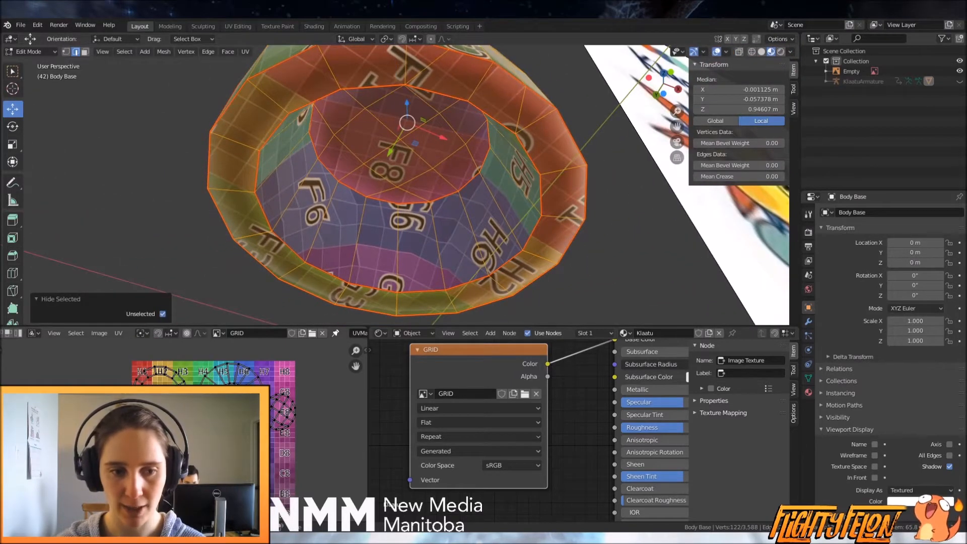
Mark one vertical edge on the dress's inner wall, inside the hem, as a seam
click(431, 236)
right_click(410, 228)
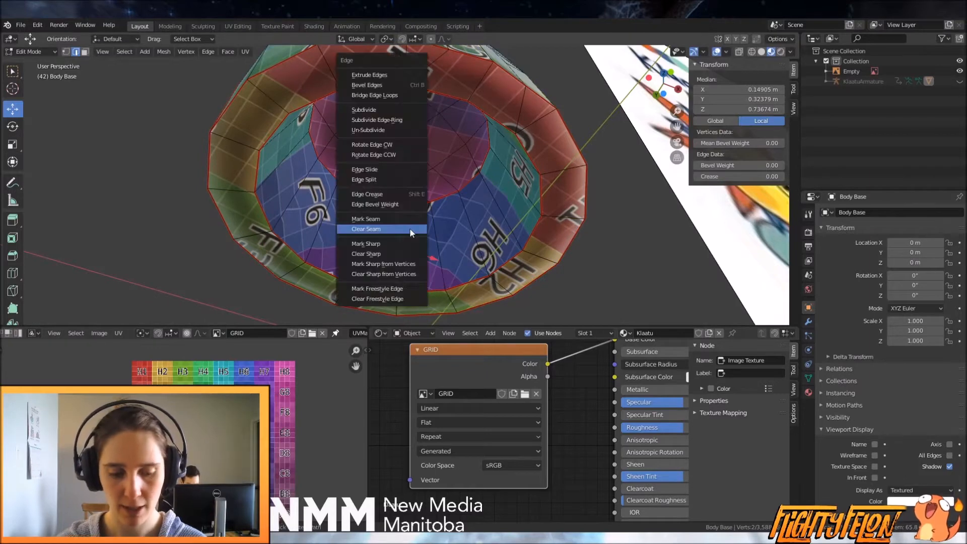
click(410, 218)
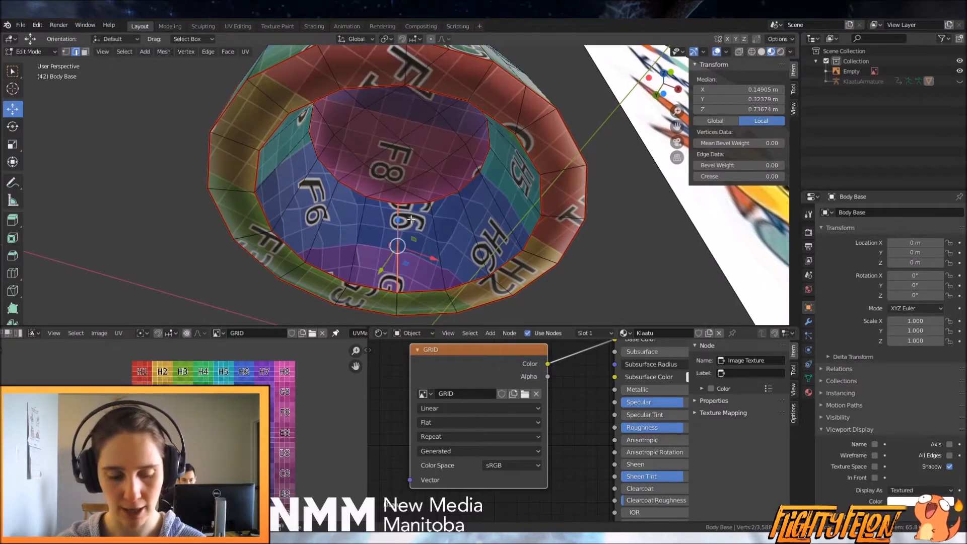
Select the dress's linked geometry in edge selection and save the file
click(86, 52)
middle_drag(258, 163, 411, 120)
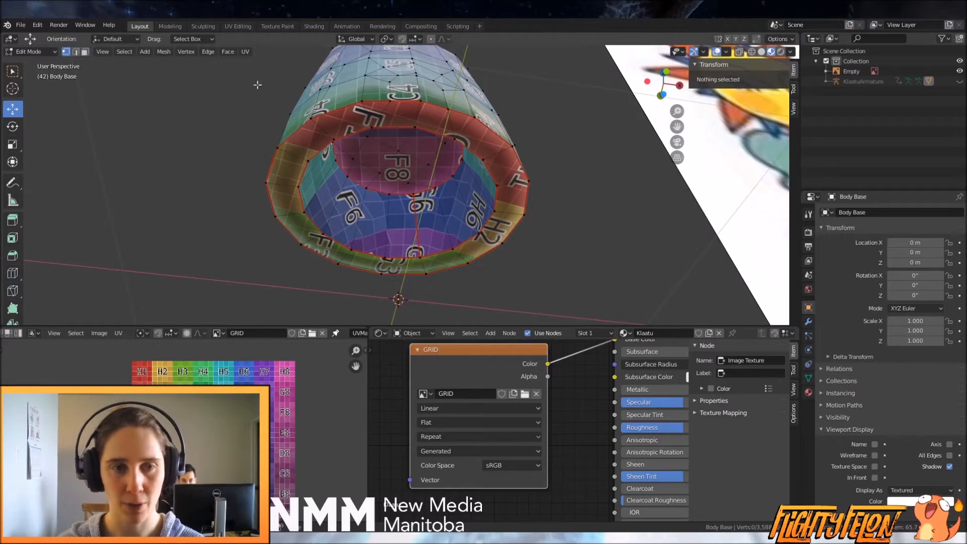
click(76, 52)
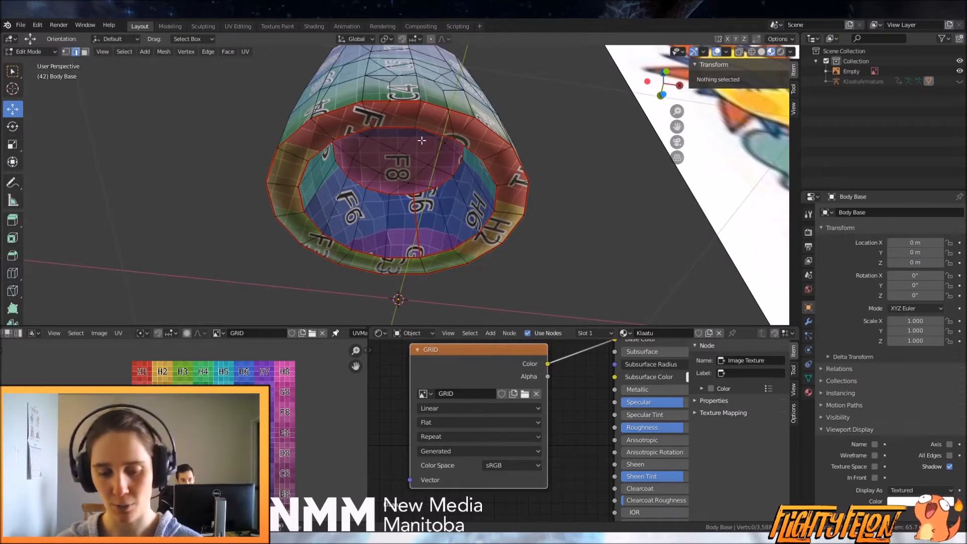
key(l)
middle_drag(421, 141, 508, 210)
key(ctrl+s)
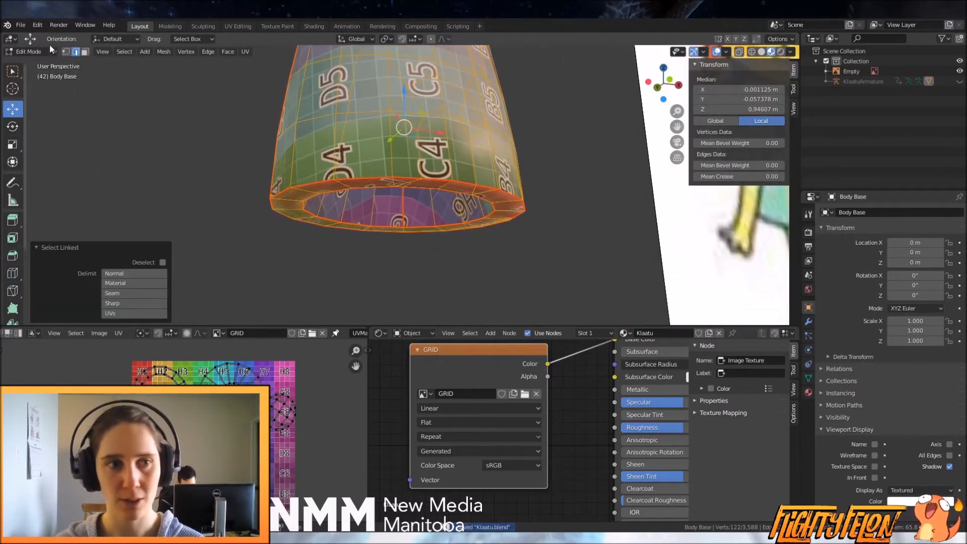
Switch to face selection and check the dress's seam-delimited sections by selecting the inner cap and the outer shell separately
click(85, 52)
key(alt+a)
middle_drag(316, 155, 399, 216)
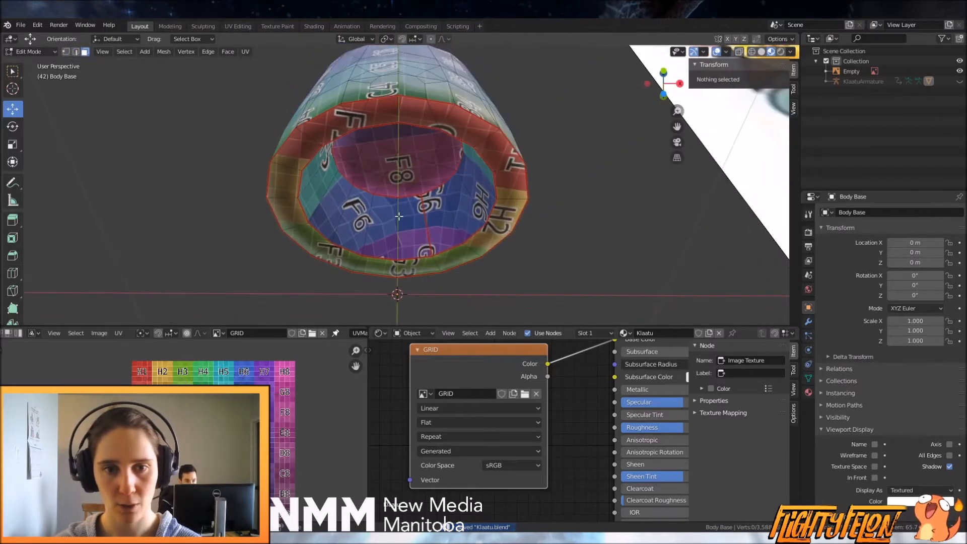
key(l)
key(alt+a)
key(l)
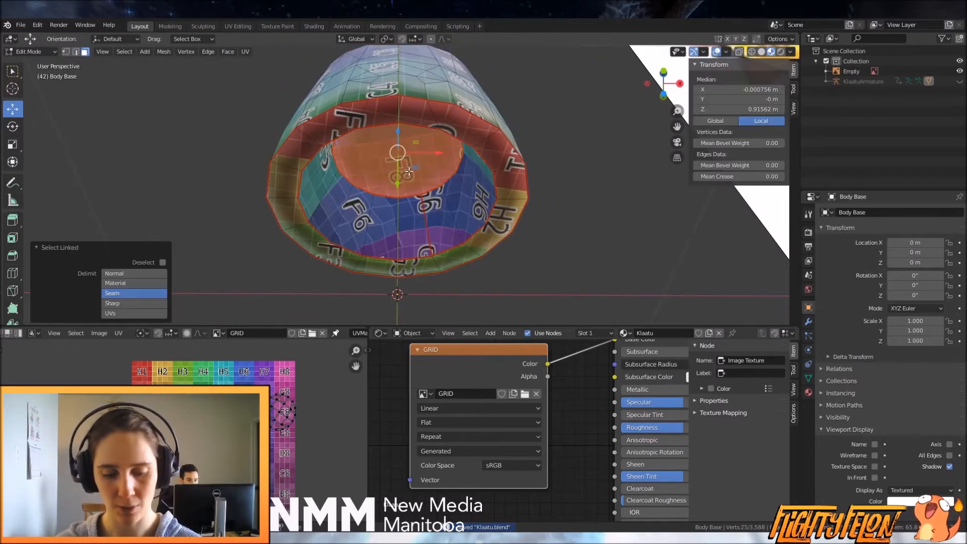
key(l)
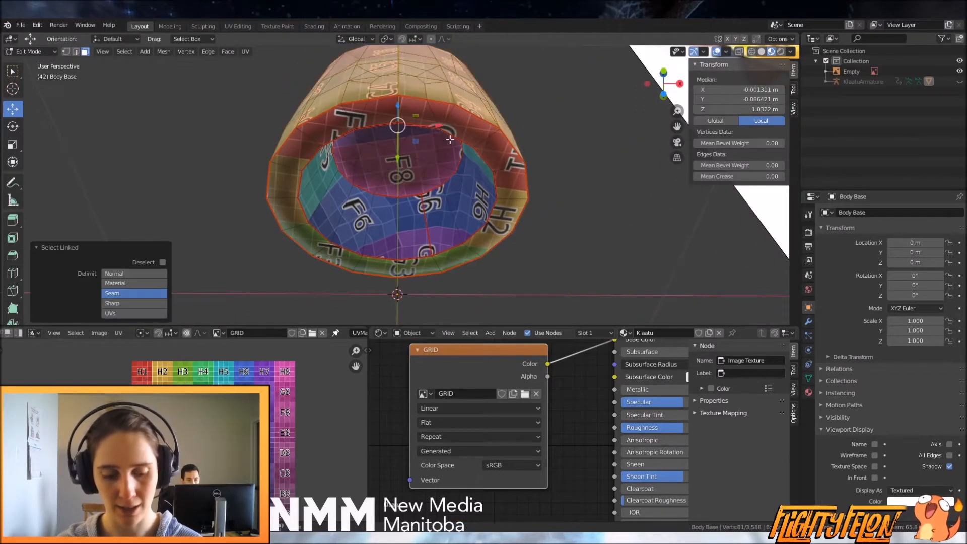
Unwrap the dress's seam-bounded inner wall by itself, followed by all of the isolated dress geometry together
key(alt+a)
key(l)
key(u)
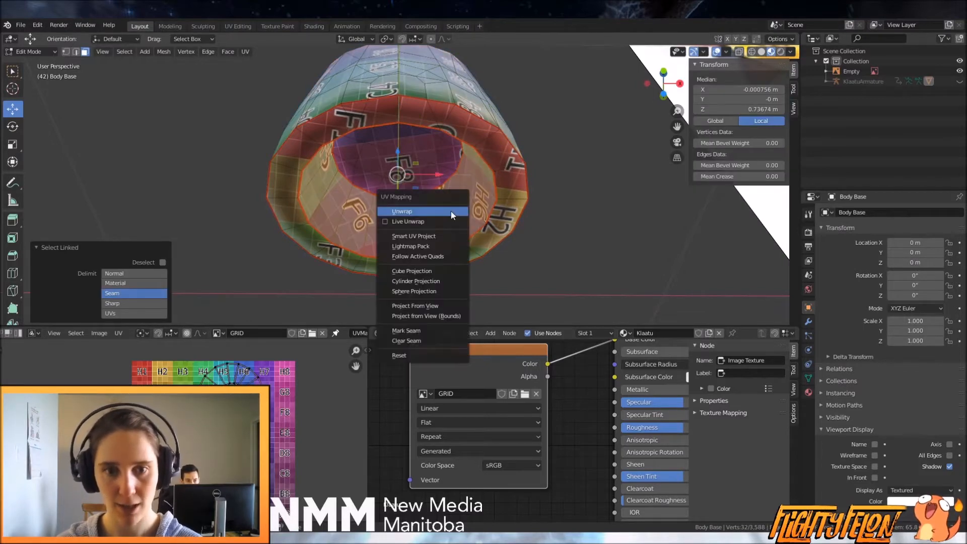
click(451, 211)
scroll(452, 211, down, 3)
key(a)
key(u)
click(460, 175)
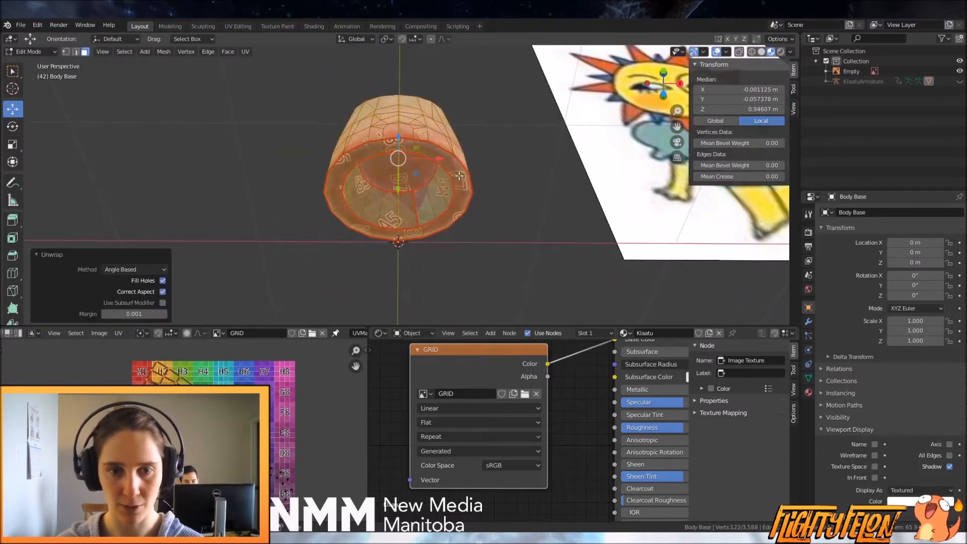
Check the dress's unwrap in the UV layout and on the whole character in Object Mode, and return to Edit Mode
scroll(185, 429, up, 3)
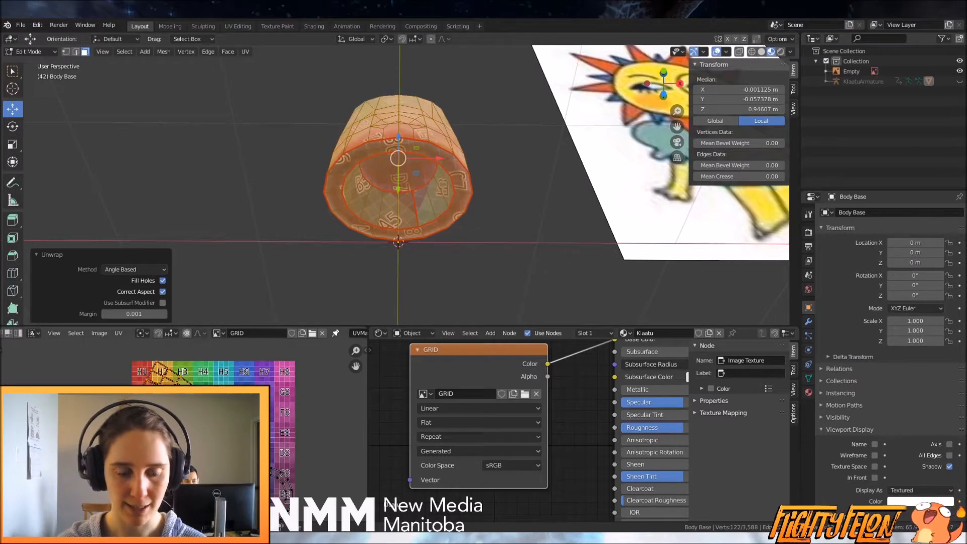
middle_drag(185, 430, 179, 400)
middle_drag(298, 259, 315, 318)
key(Tab)
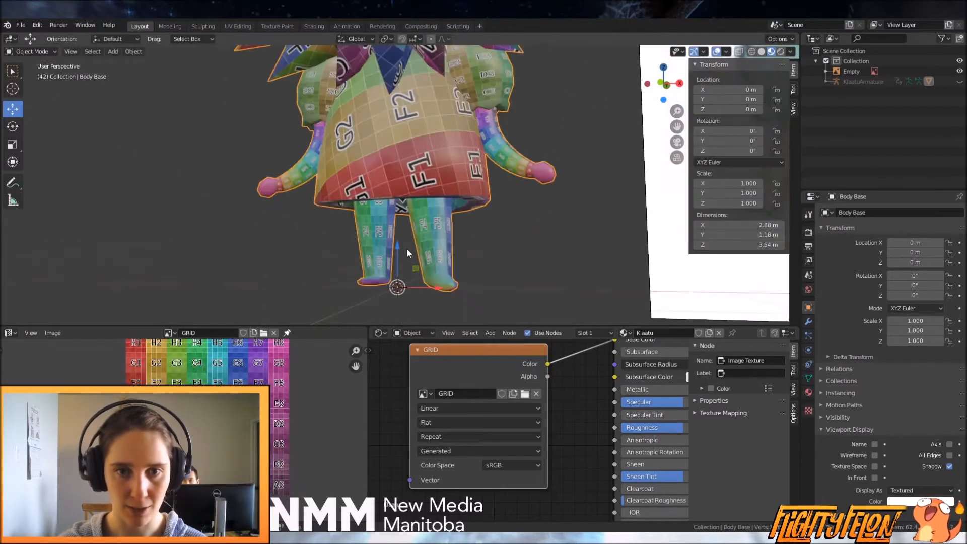
key(Tab)
scroll(401, 244, down, 2)
middle_drag(449, 222, 395, 217)
scroll(395, 217, up, 2)
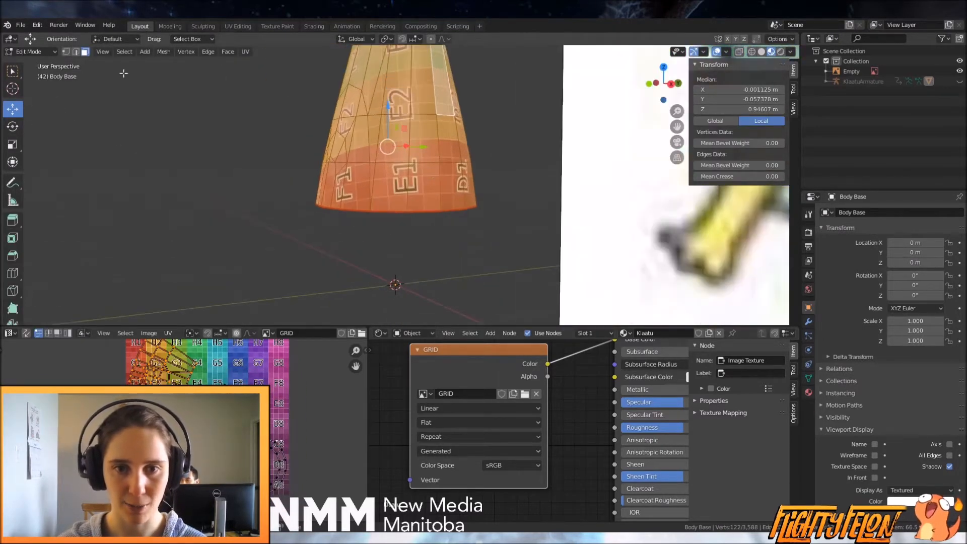
Mark the vertical edge loop on the dress's side without a seam as a seam, using edge selection
click(77, 52)
alt+click(426, 104)
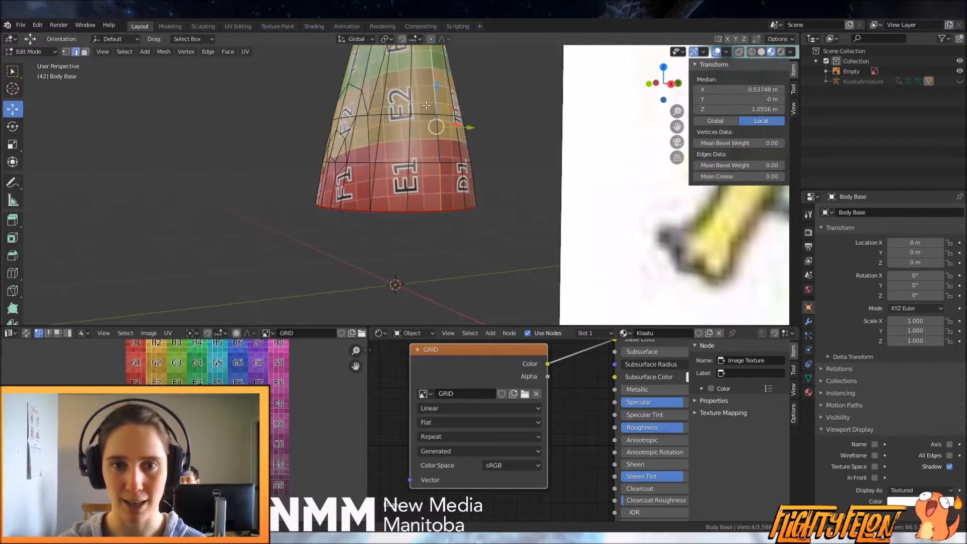
key(ctrl+e)
click(436, 139)
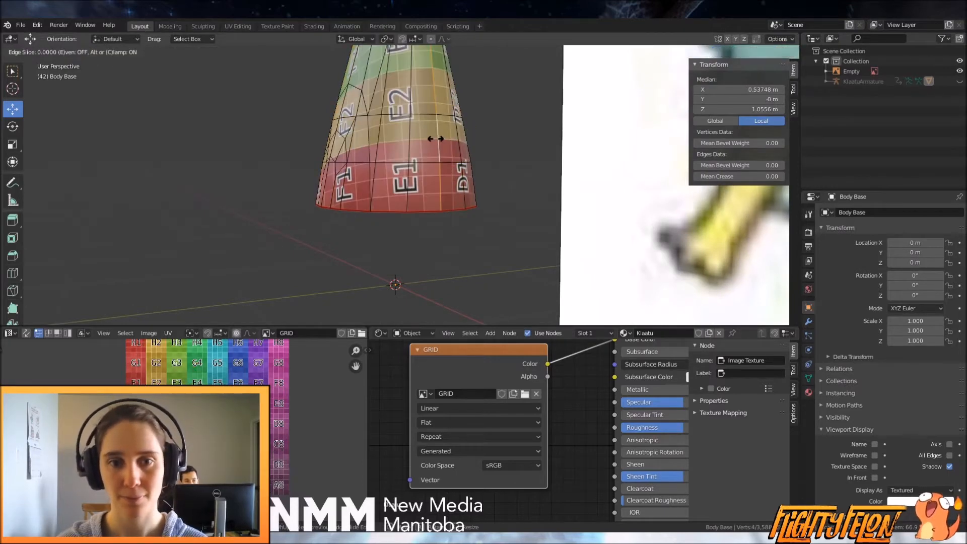
key(ctrl+e)
click(436, 188)
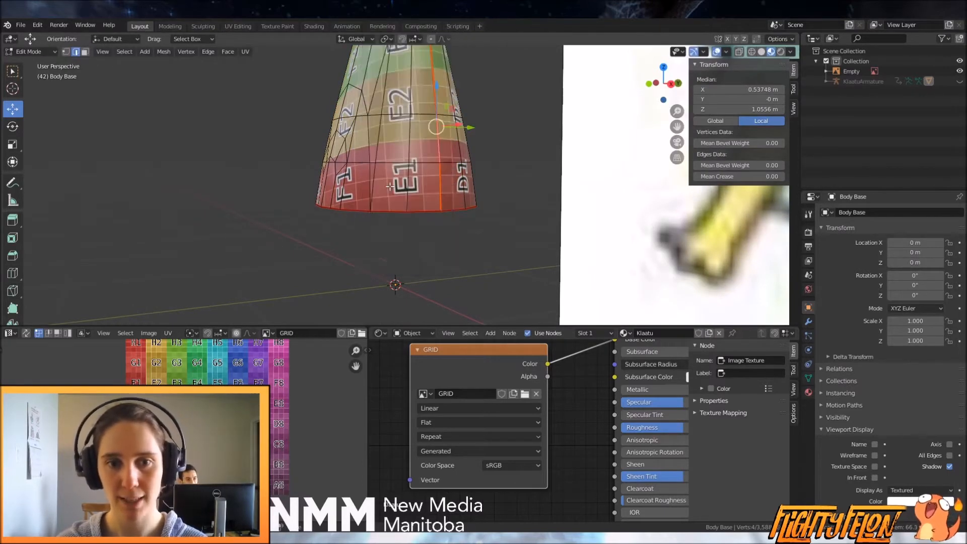
Unwrap the whole dress again with seams along both sides
key(u)
click(437, 180)
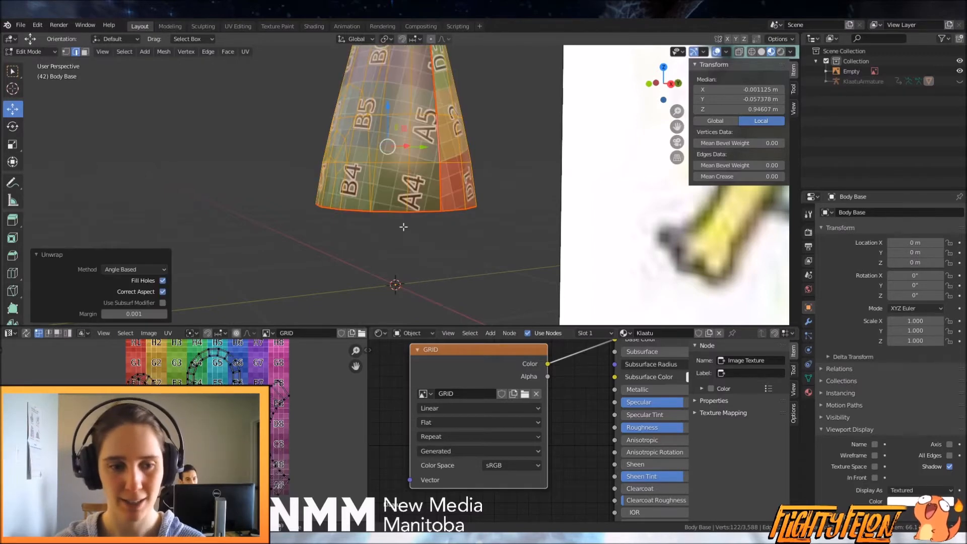
middle_drag(437, 180, 535, 218)
Reveal the whole character and isolate the two legs by hiding all unselected geometry
key(alt+h)
scroll(537, 219, up, 5)
key(alt+a)
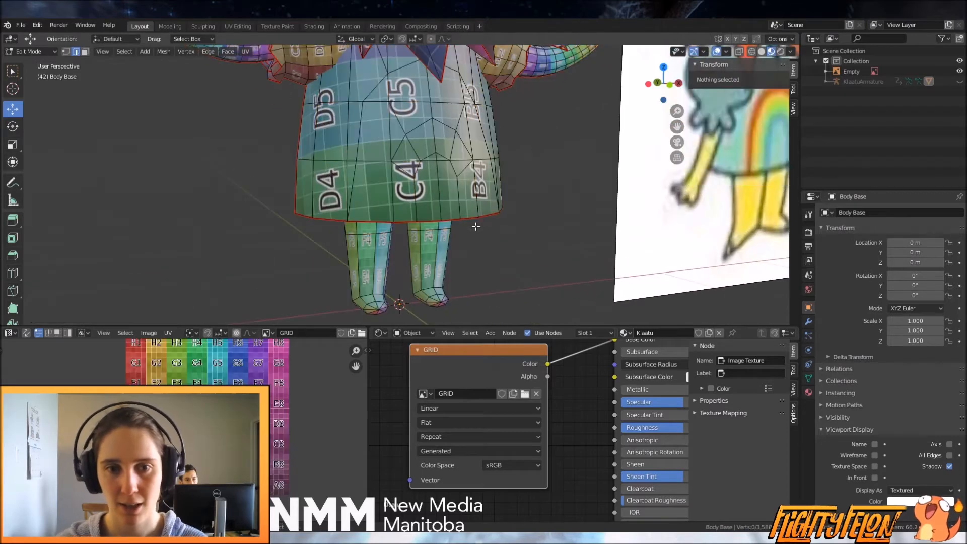
key(l)
middle_drag(433, 253, 291, 229)
key(l)
key(shift+h)
Mark the vertical edge line down the inner back of both legs and the edges around both soles as seams
scroll(401, 199, up, 3)
alt+click(410, 189)
scroll(398, 272, down, 3)
scroll(387, 218, up, 3)
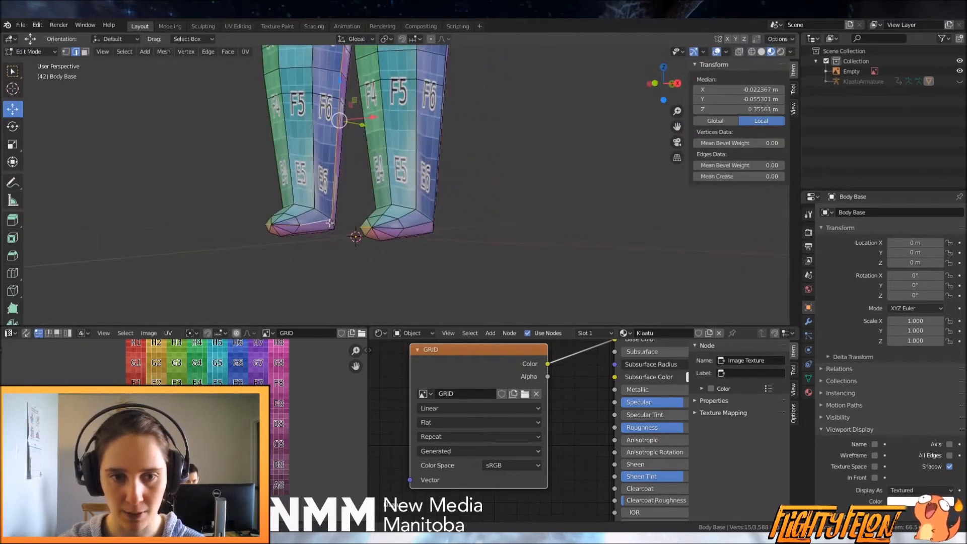
middle_drag(287, 230, 420, 249)
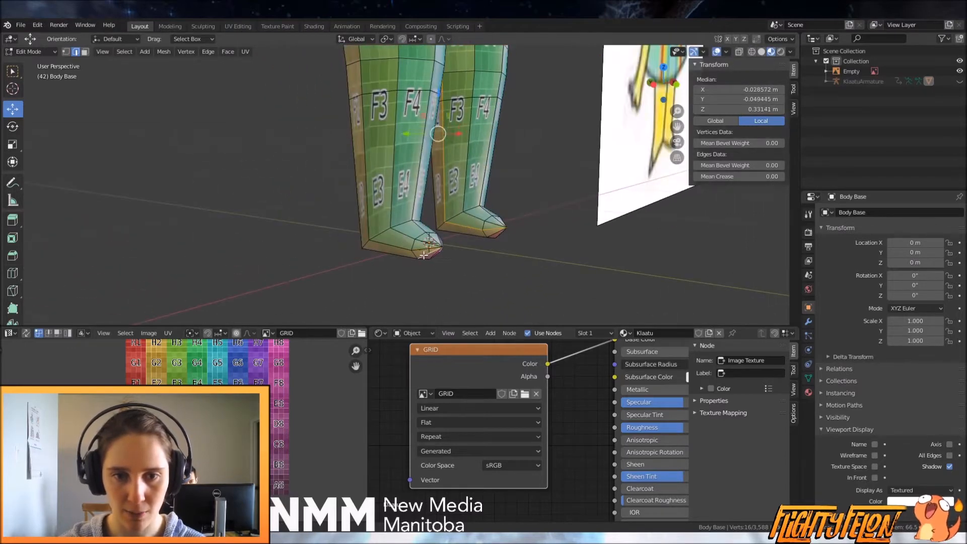
middle_drag(405, 257, 460, 233)
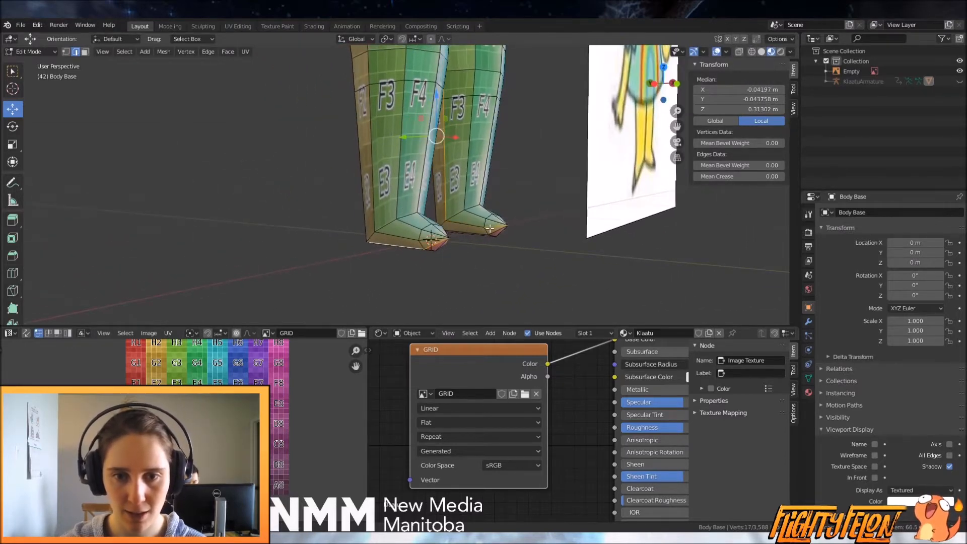
middle_drag(446, 223, 606, 197)
shift+click(518, 232)
middle_drag(518, 231, 464, 217)
shift+click(385, 247)
key(ctrl+e)
click(470, 223)
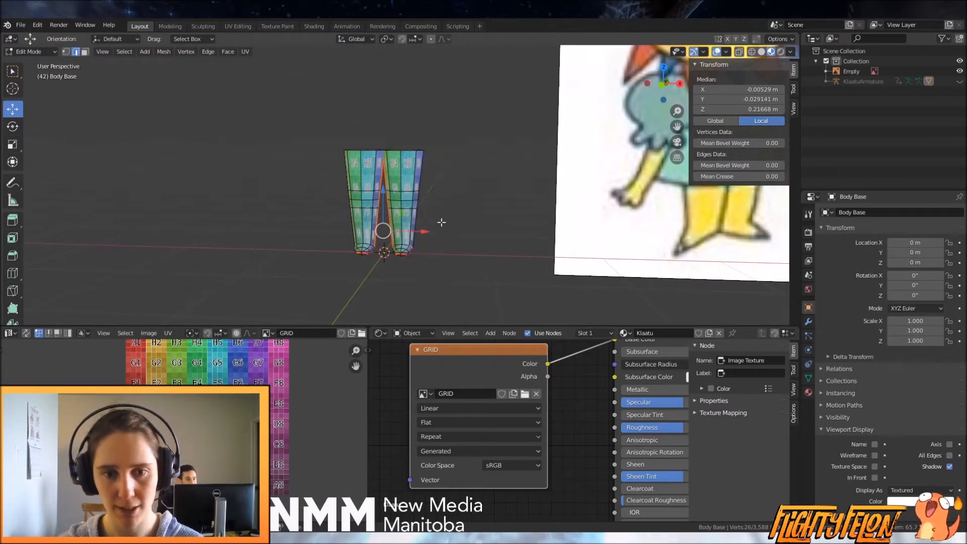
Unwrap all geometry of both legs using the marked seams
key(a)
key(u)
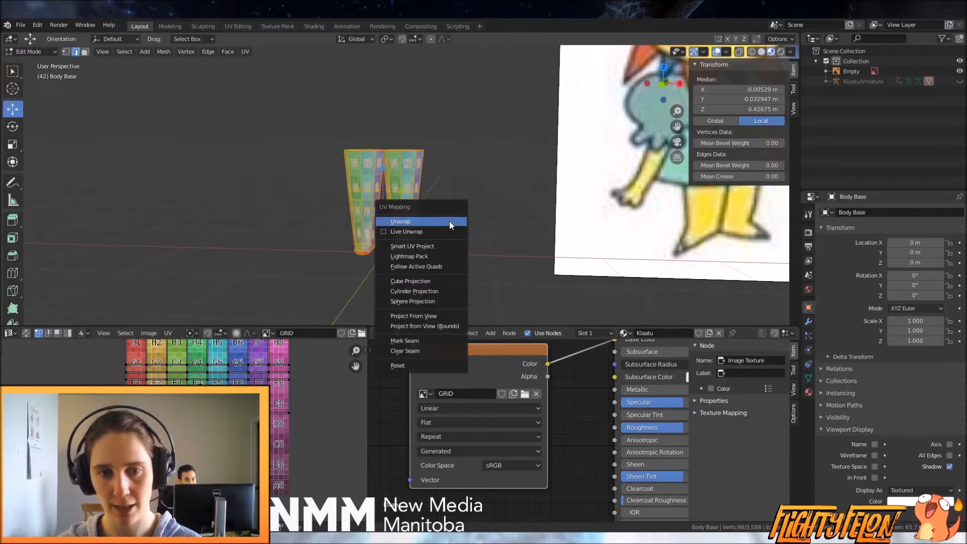
click(449, 221)
middle_drag(449, 221, 436, 266)
scroll(436, 266, up, 2)
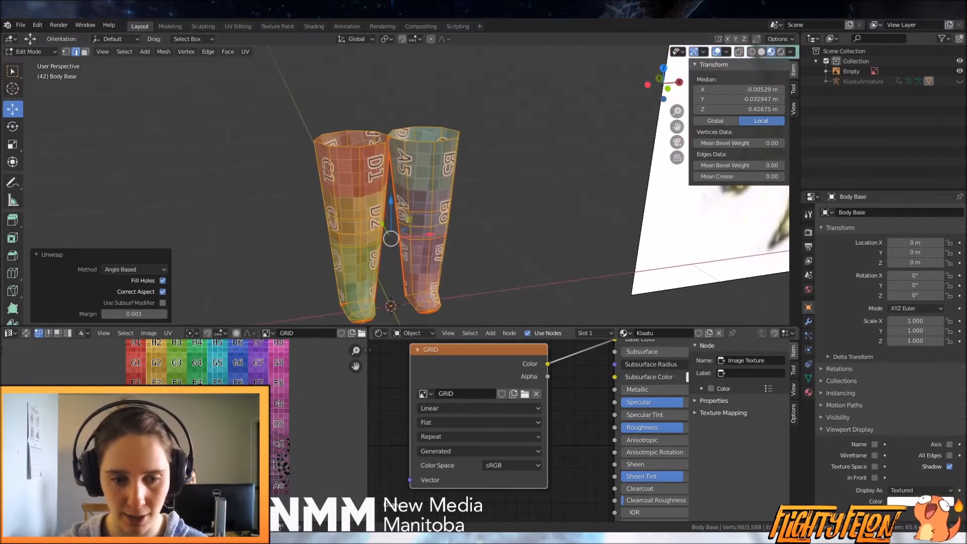
Try moving a point of the legs' UV layout in the UV editor
scroll(192, 363, up, 5)
scroll(176, 423, up, 4)
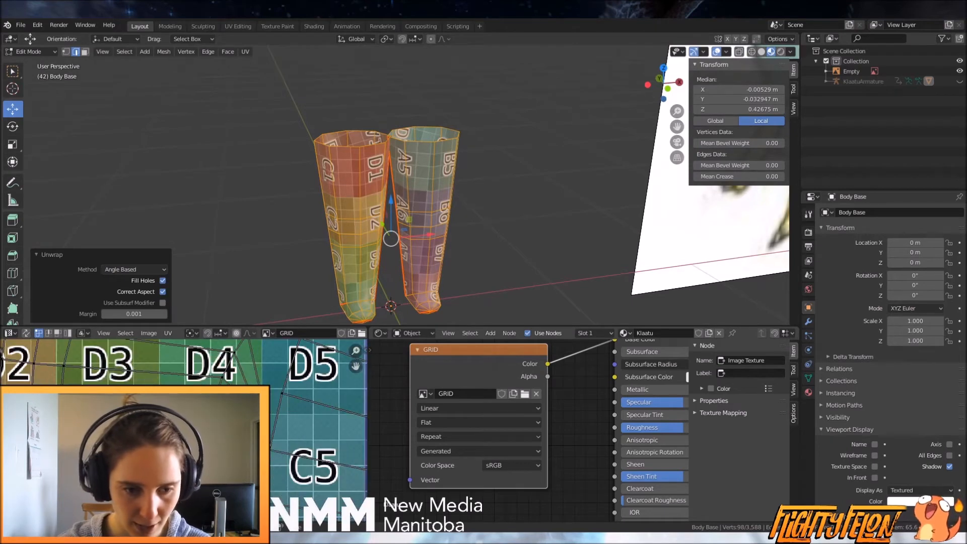
click(176, 424)
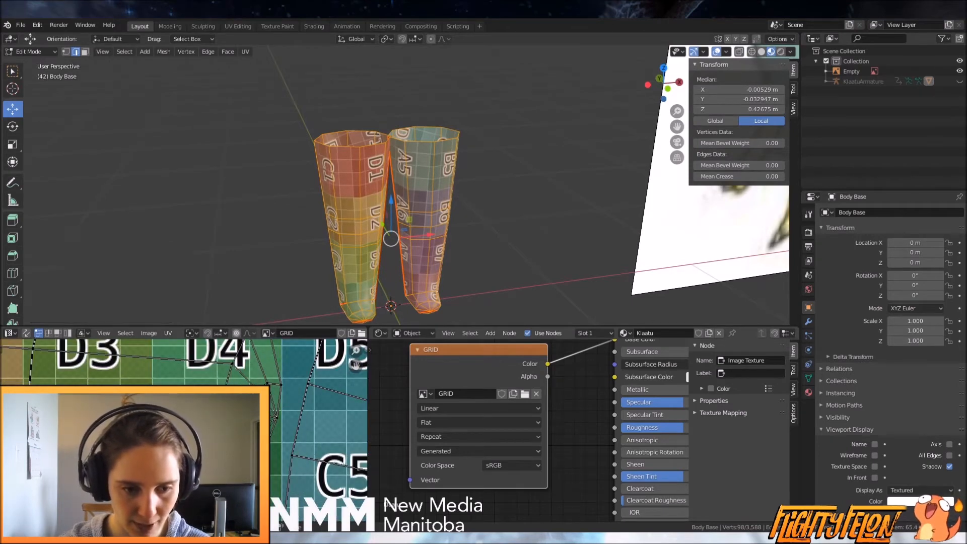
key(g)
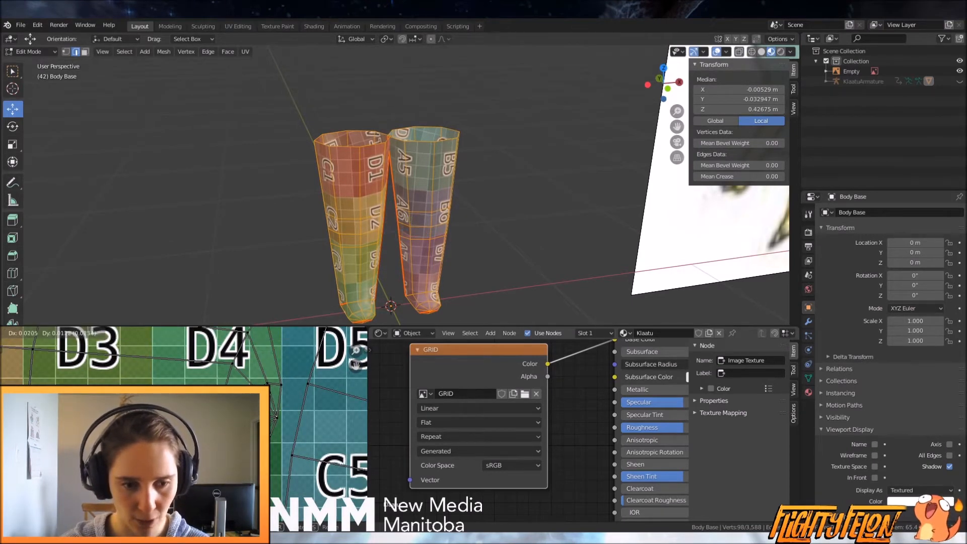
click(194, 423)
Mark the edge loop around each ankle, where the foot meets the leg, as a seam
middle_drag(389, 284, 413, 202)
scroll(539, 187, up, 4)
scroll(416, 214, up, 3)
middle_drag(431, 255, 393, 209)
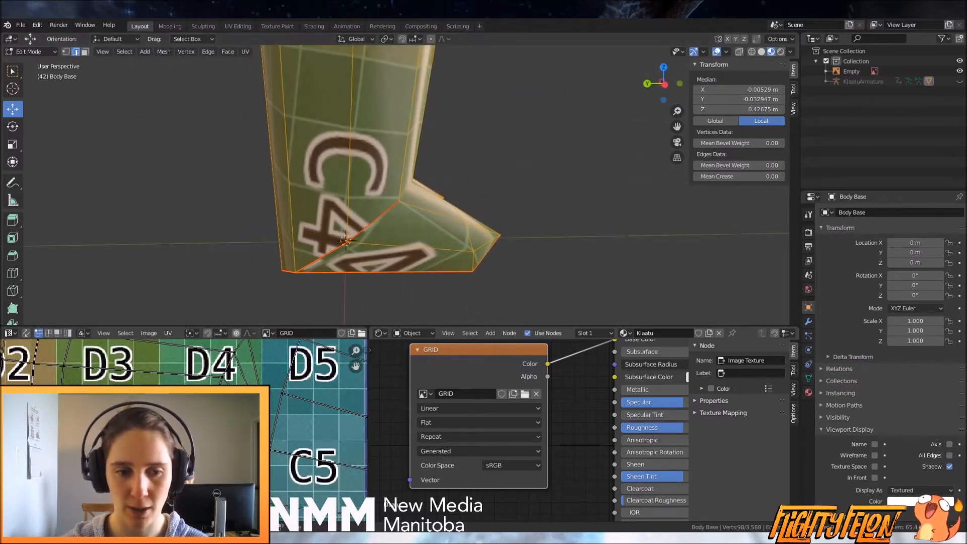
shift+middle_drag(367, 266, 285, 233)
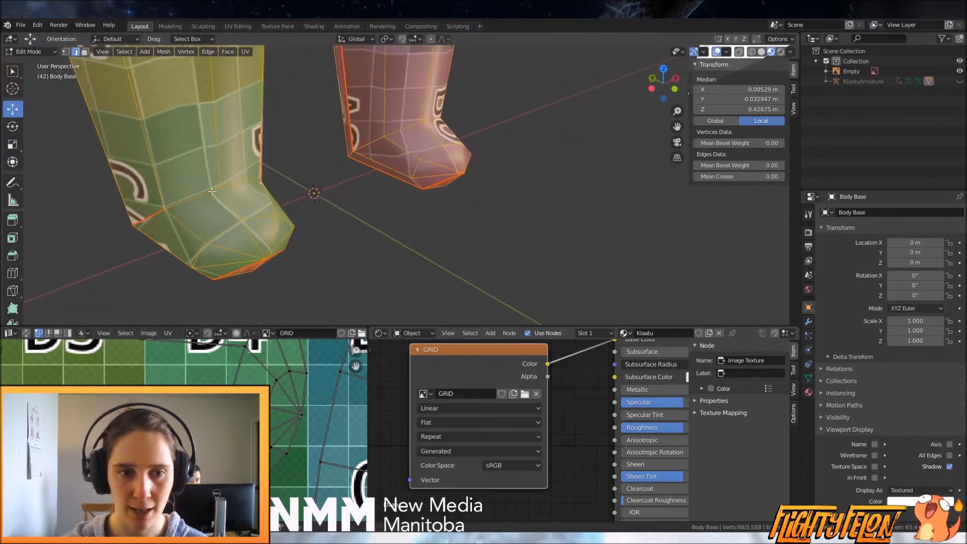
click(192, 195)
shift+click(238, 182)
middle_drag(247, 183, 214, 174)
shift+click(307, 143)
middle_drag(347, 159, 394, 155)
shift+click(471, 127)
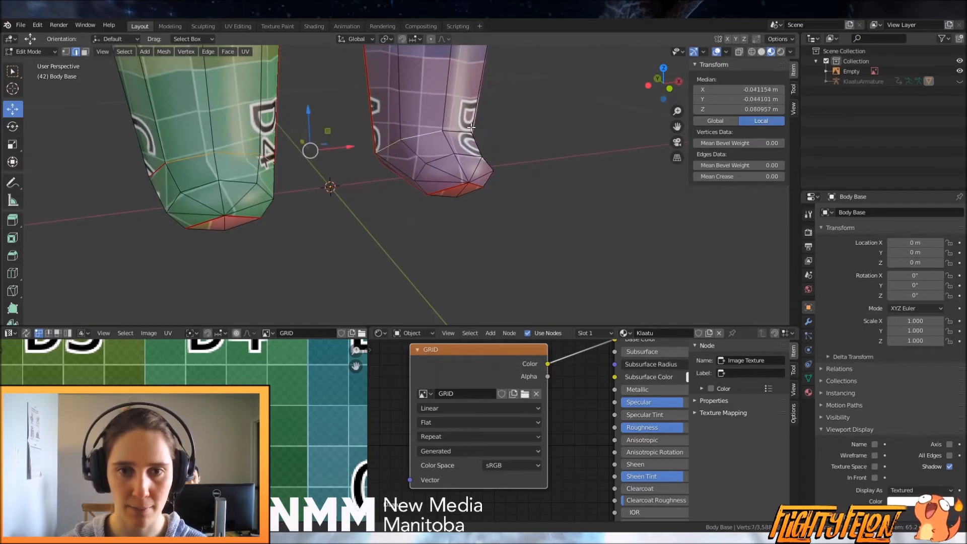
key(ctrl+z)
shift+click(463, 131)
middle_drag(519, 197, 415, 215)
key(ctrl+e)
click(416, 217)
Unwrap both legs again with the ankle seams and check the grid on the feet
key(l)
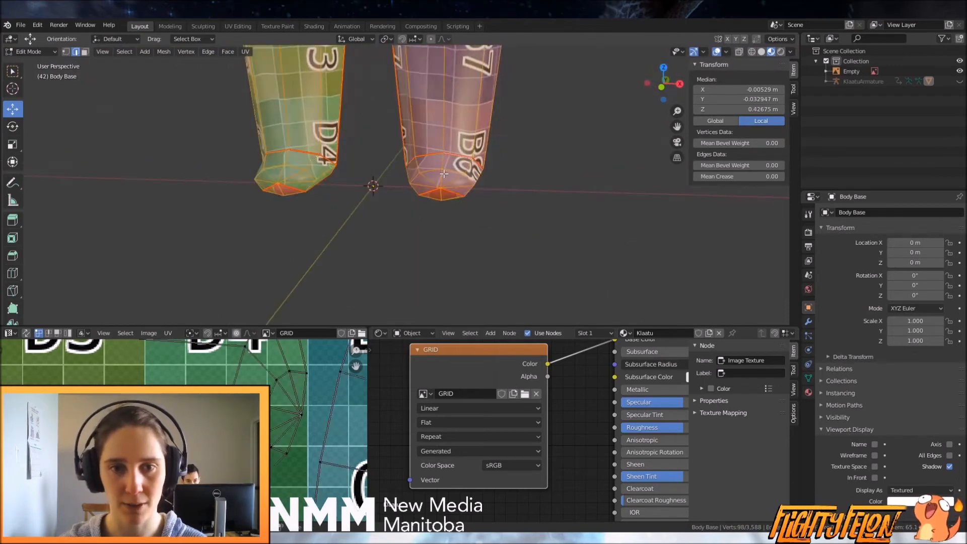
key(u)
click(444, 174)
scroll(291, 391, down, 4)
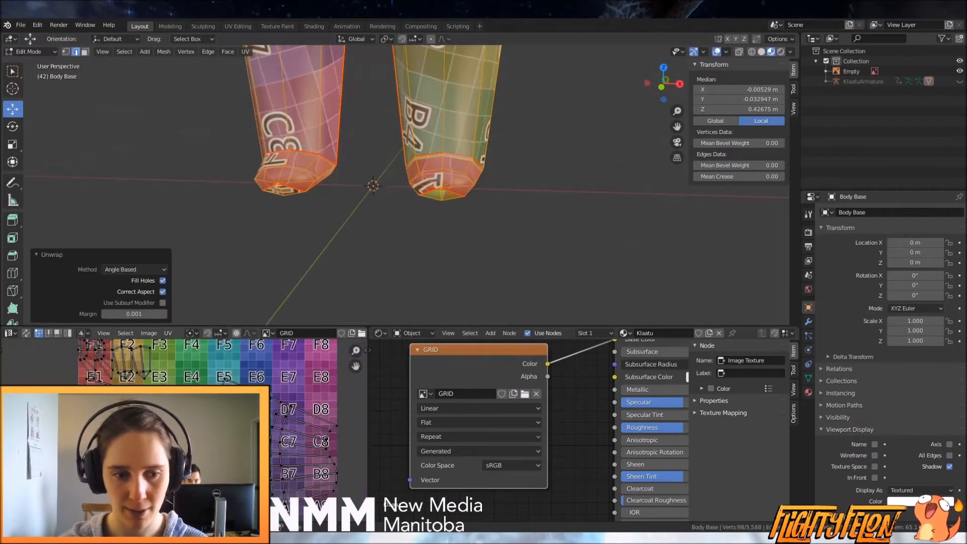
scroll(76, 386, up, 5)
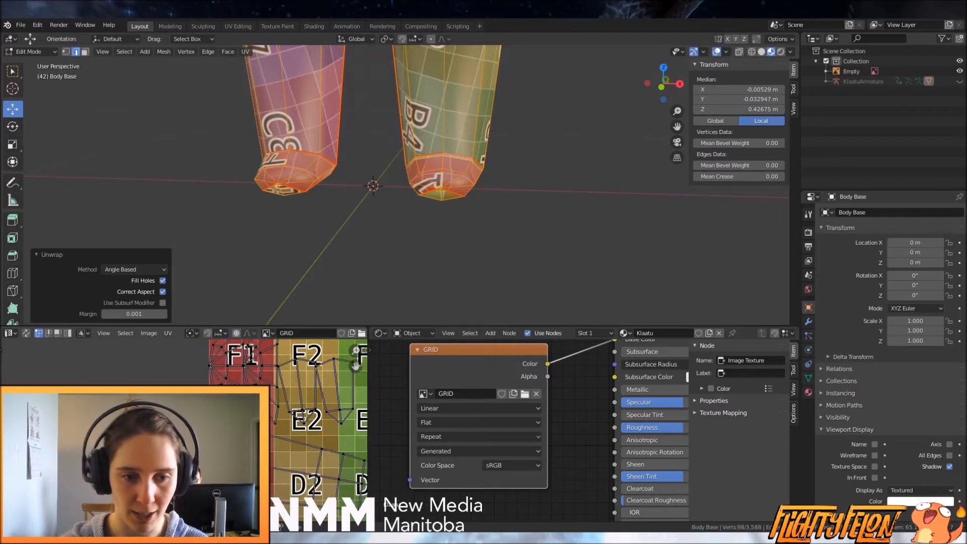
middle_drag(345, 209, 230, 186)
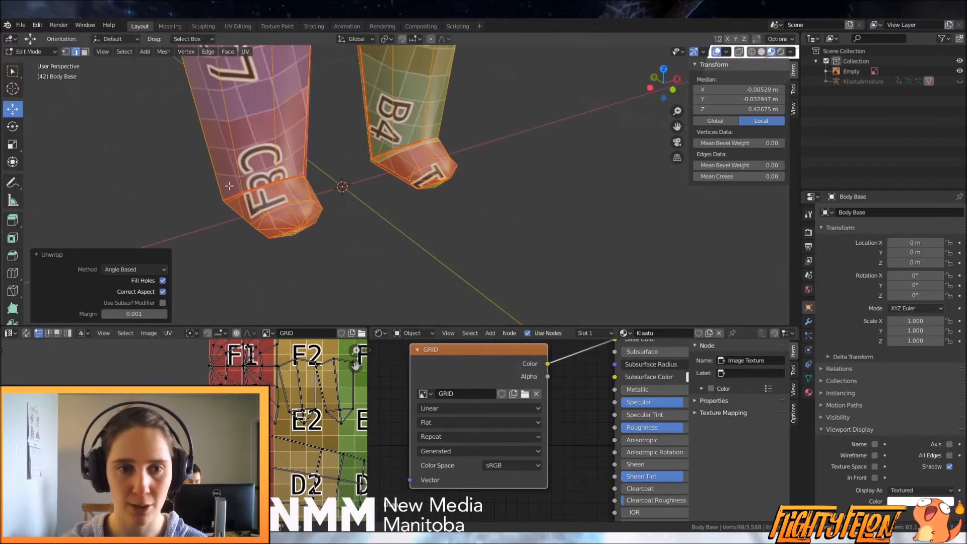
middle_drag(486, 143, 446, 157)
Inspect the grid texture on the whole character in Object Mode and save the file
key(Tab)
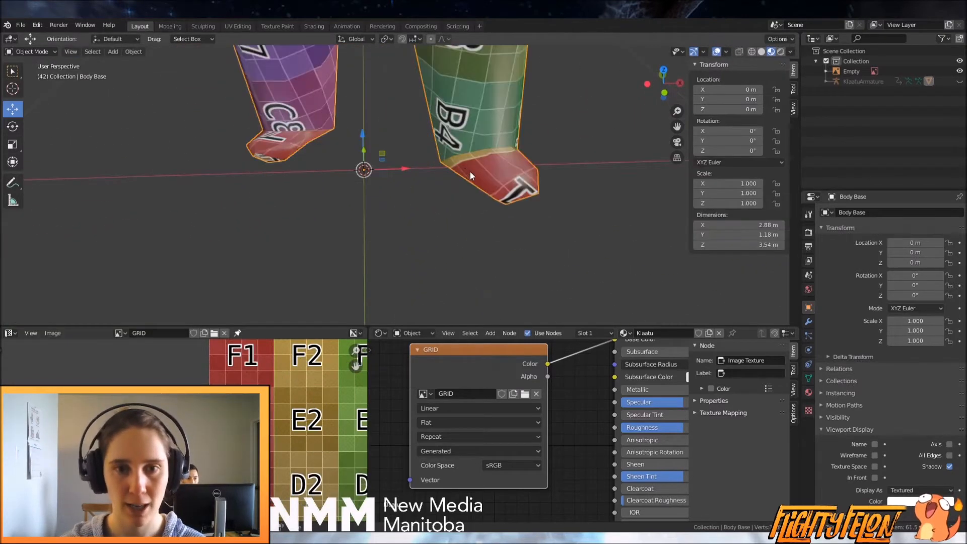
scroll(480, 183, down, 3)
scroll(482, 183, down, 6)
middle_drag(456, 213, 479, 218)
key(ctrl+s)
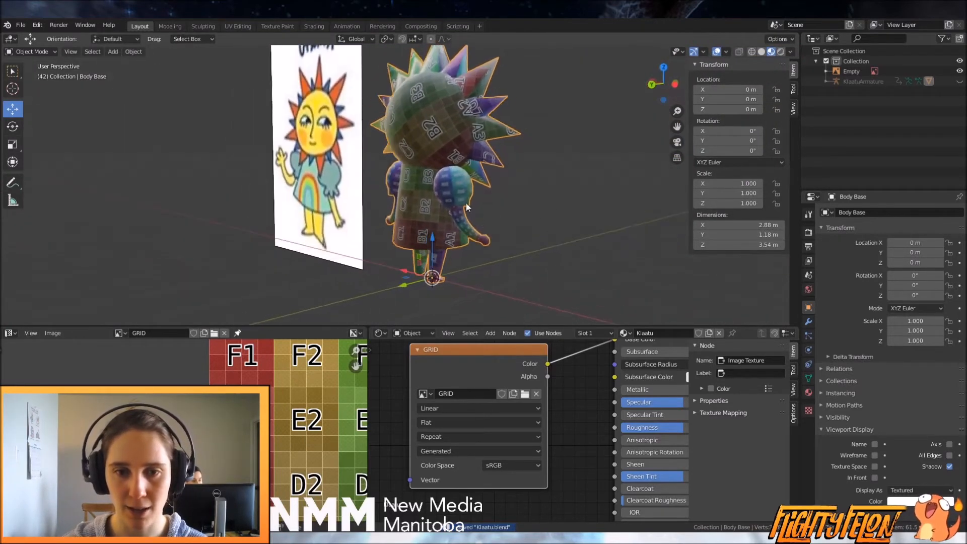
middle_drag(414, 233, 425, 210)
middle_drag(468, 270, 430, 232)
scroll(353, 189, down, 2)
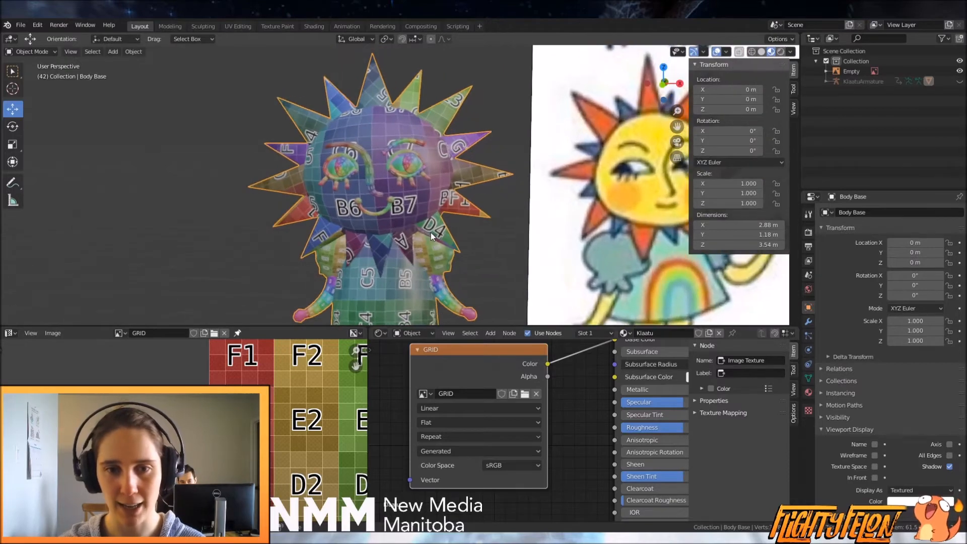
Return to Edit Mode, reveal the character's hidden geometry and deselect everything
key(Tab)
key(alt+h)
key(KP_Decimal)
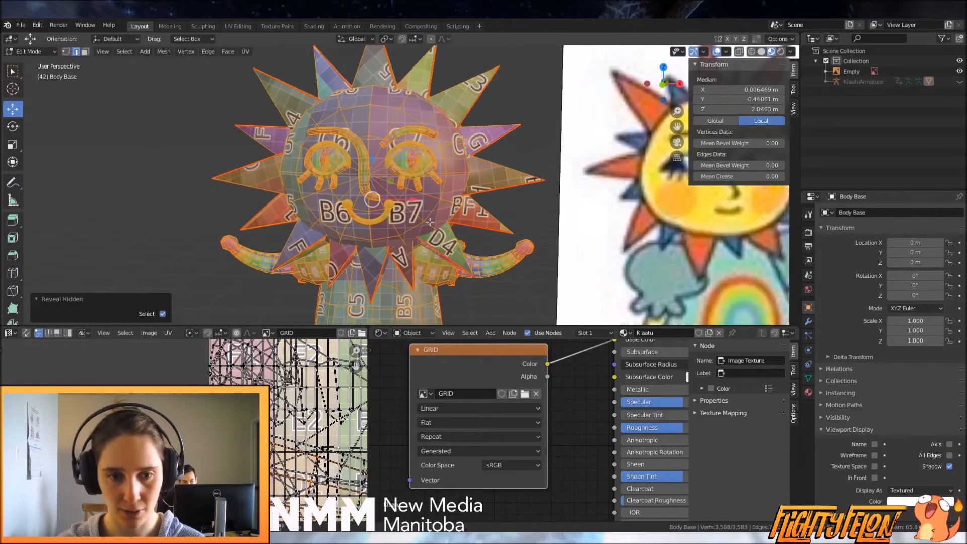
key(alt+a)
scroll(428, 201, up, 2)
Select the linked eyes, lashes, eyebrows, nose line and smile, leaving out the head, and isolate them by hiding all unselected geometry
key(l)
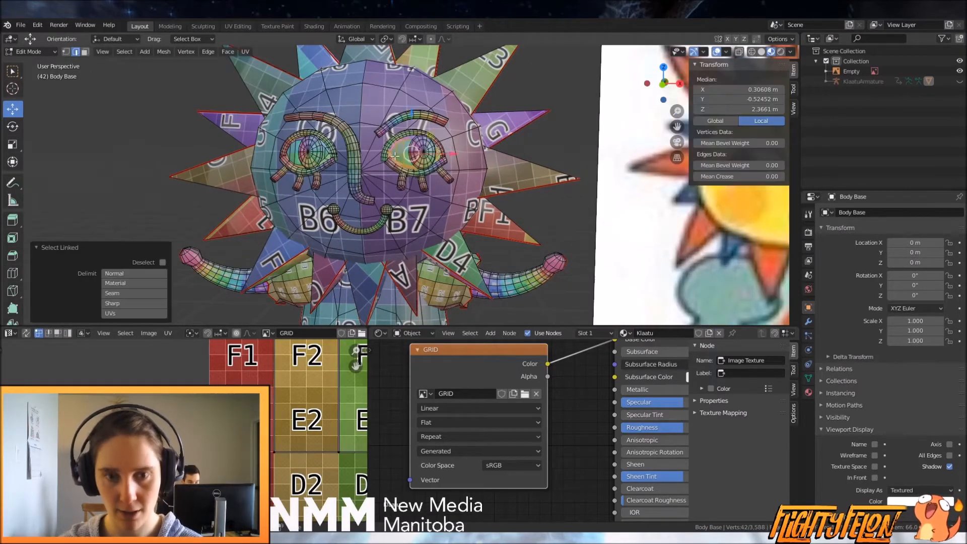
key(l)
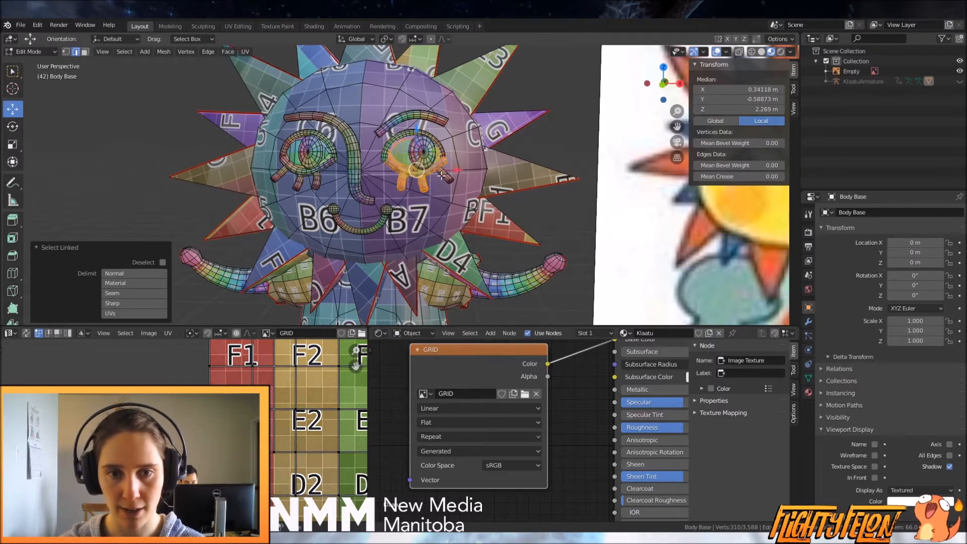
key(l)
key(l)
key(l)
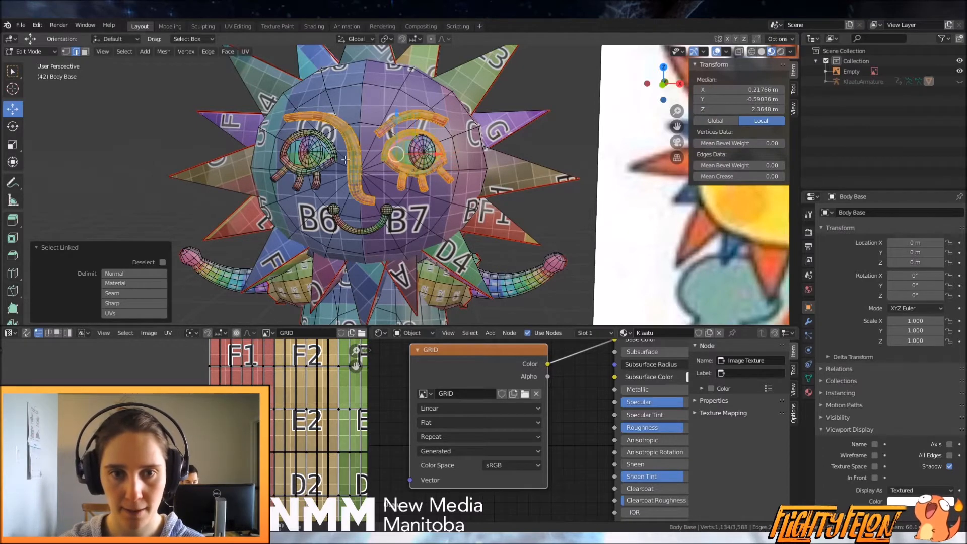
key(l)
key(l)
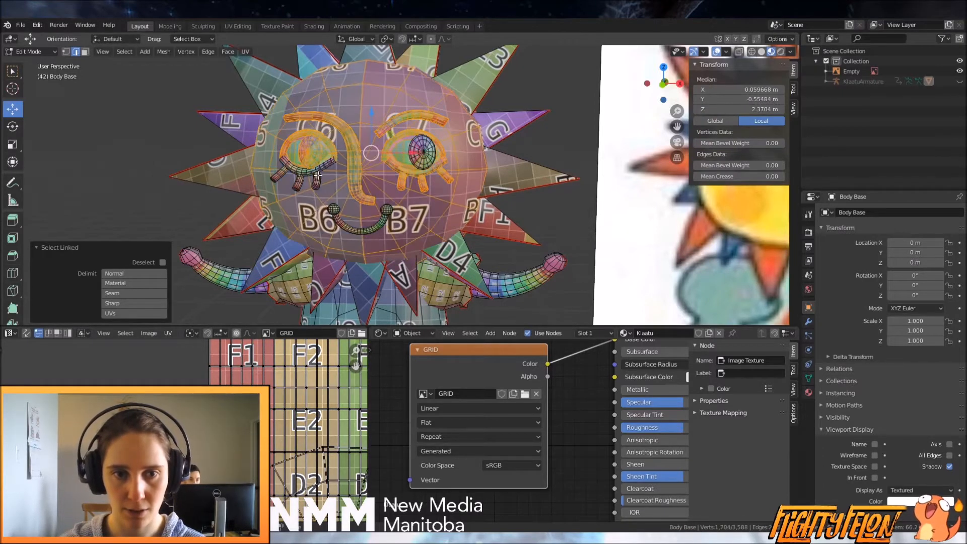
key(ctrl+z)
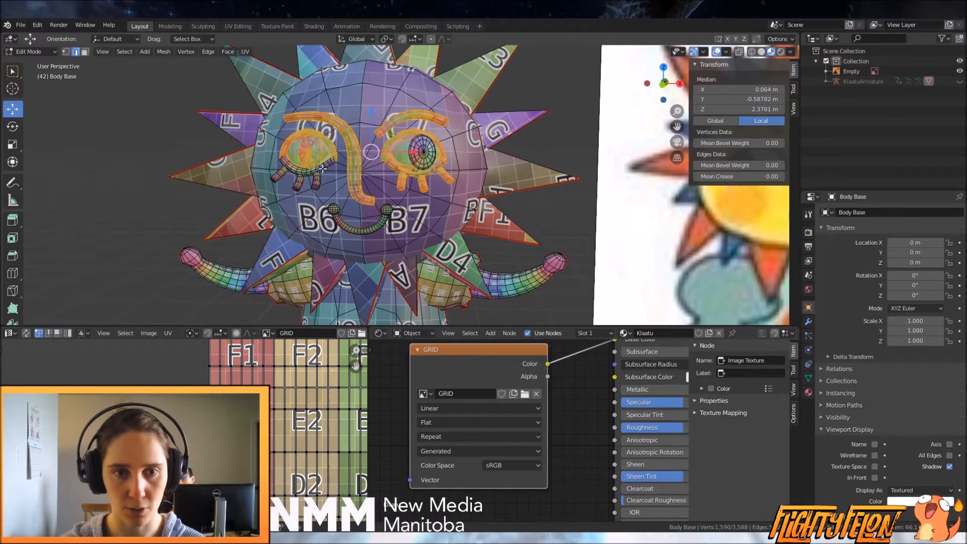
key(l)
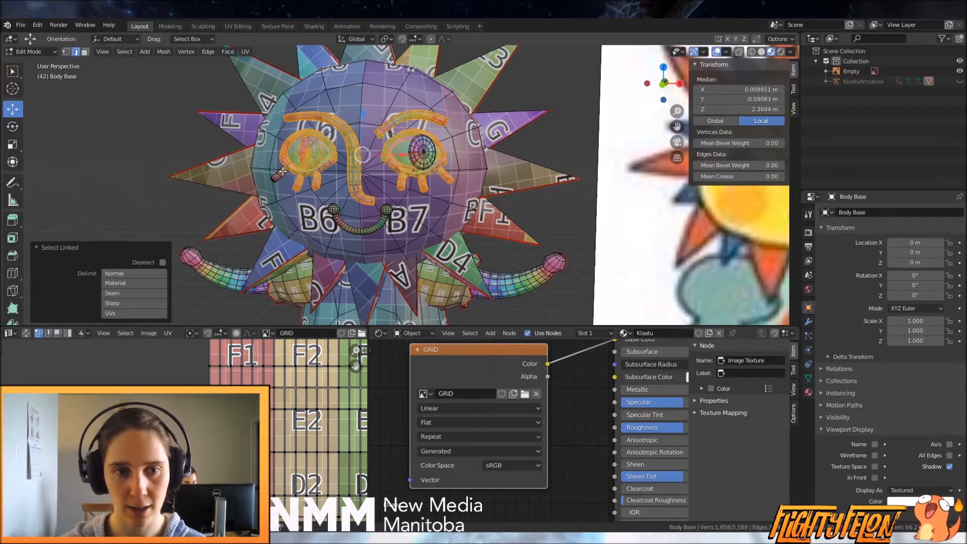
key(l)
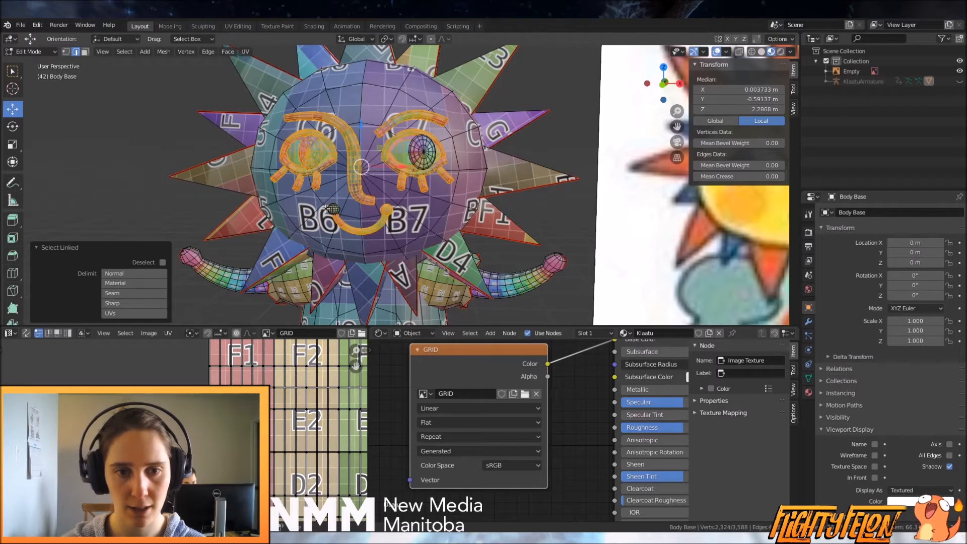
key(u)
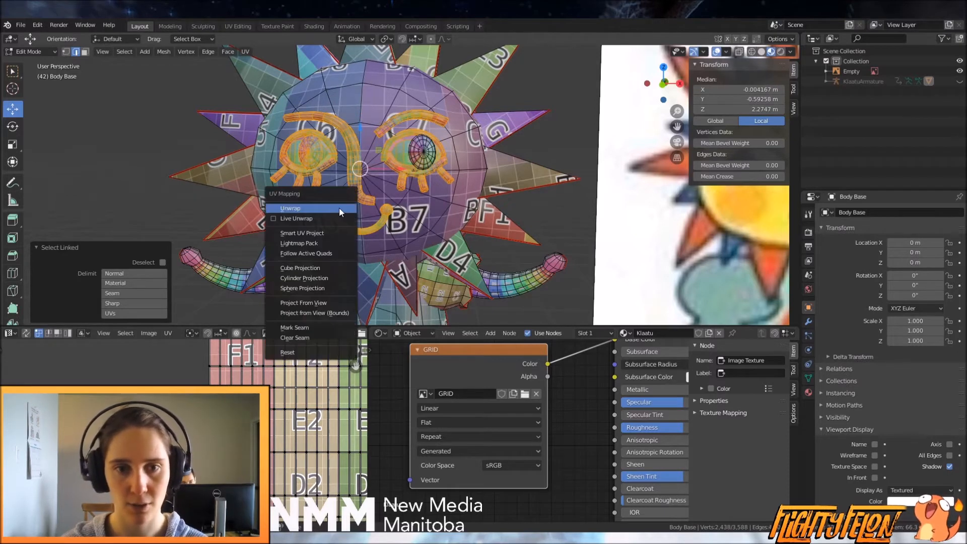
click(340, 211)
key(l)
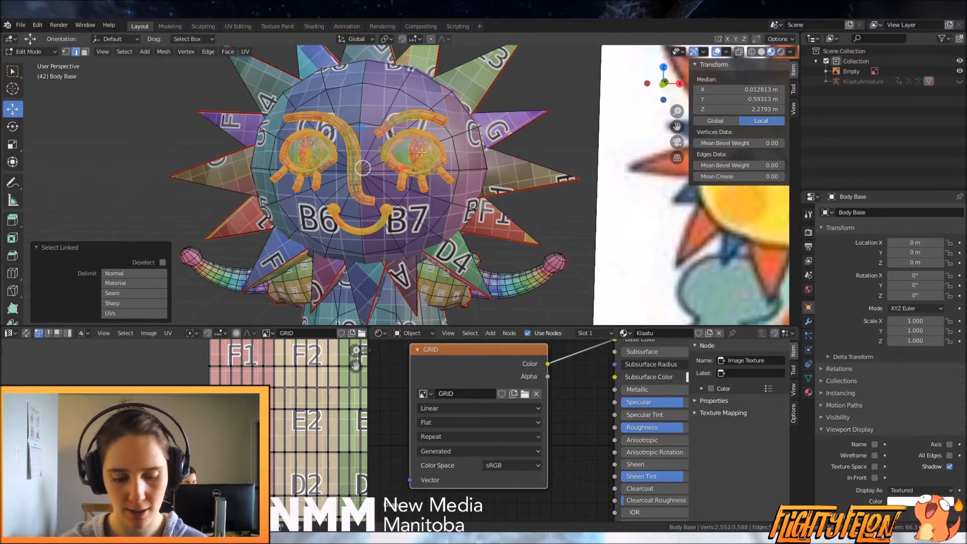
key(shift+h)
Mark the edges of the faces across the back of both eyes as seams, using face selection, and clear the selection
middle_drag(422, 153, 431, 198)
scroll(431, 198, up, 2)
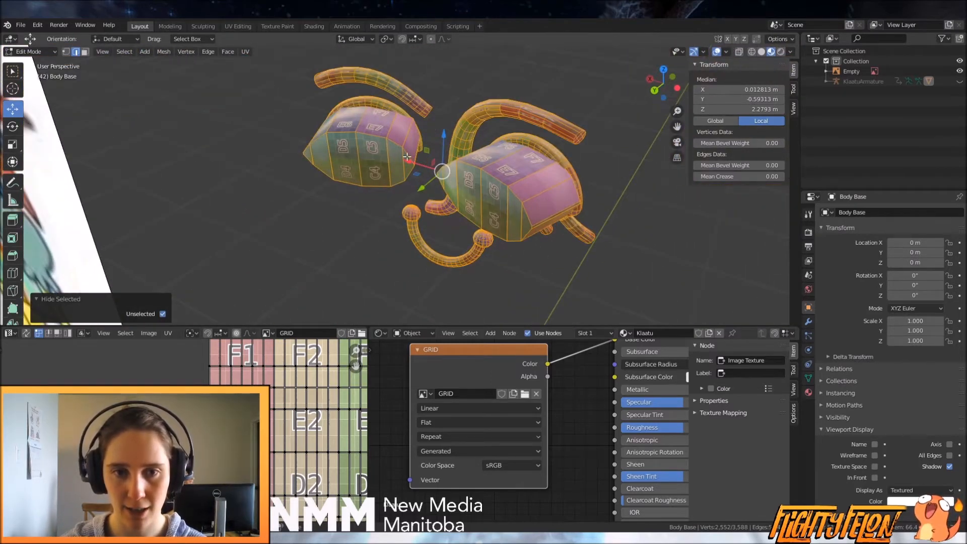
click(407, 158)
click(85, 51)
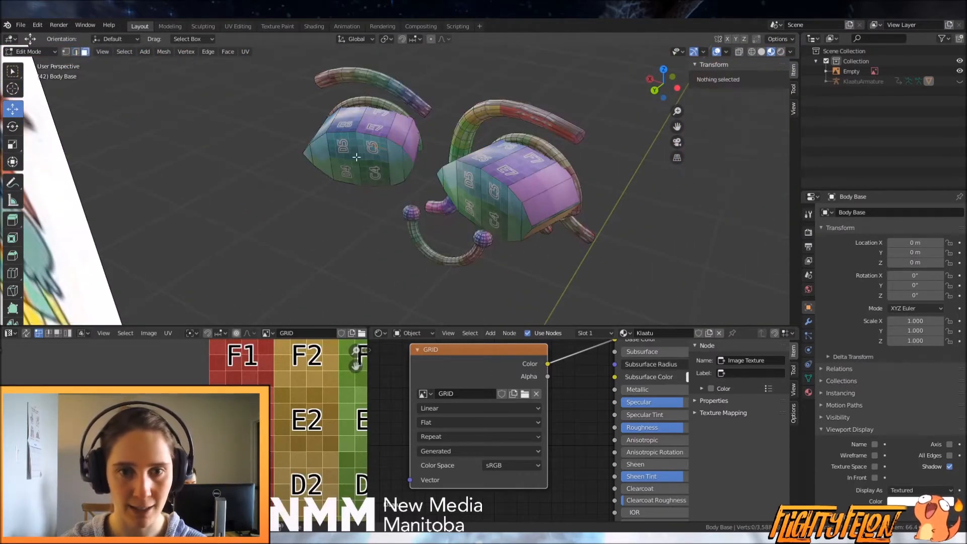
click(403, 164)
ctrl+shift+click(312, 154)
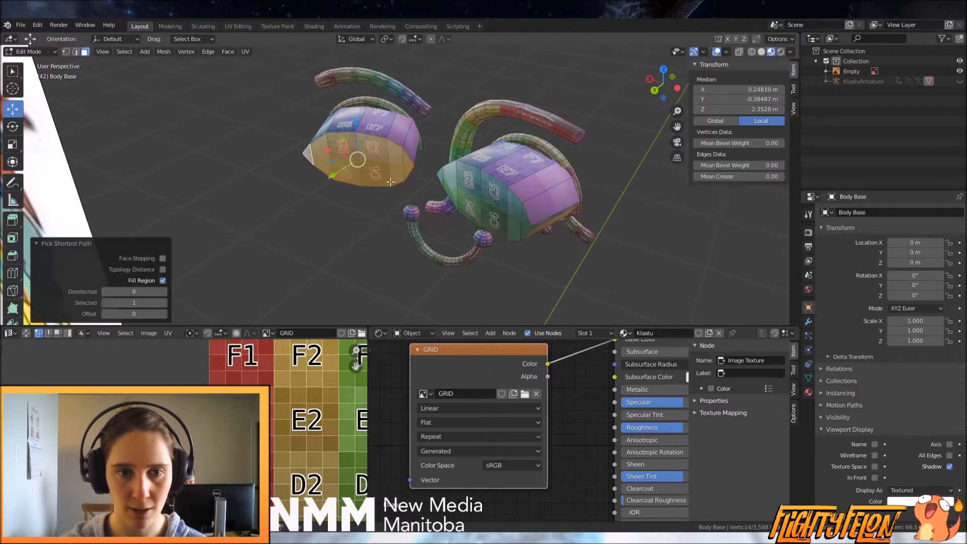
shift+click(441, 174)
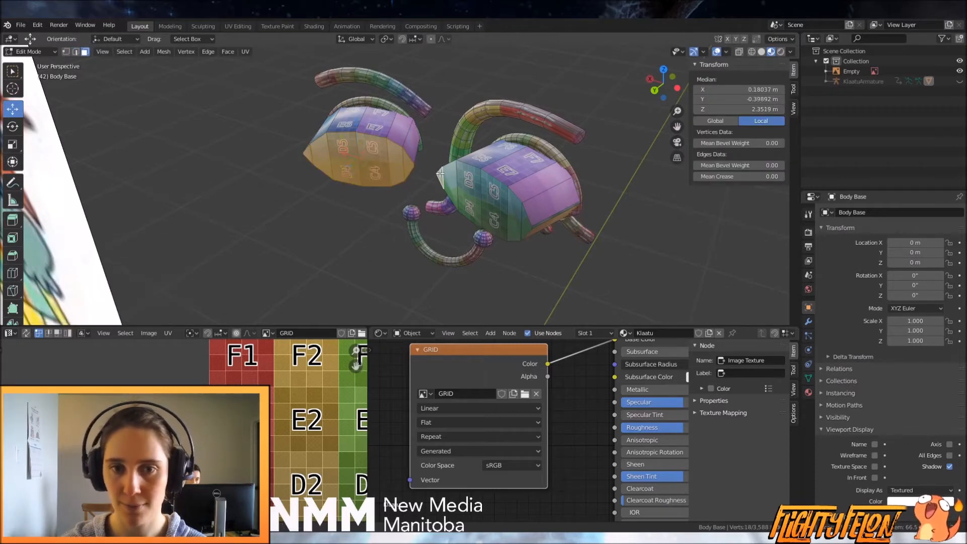
ctrl+shift+click(527, 218)
key(ctrl+e)
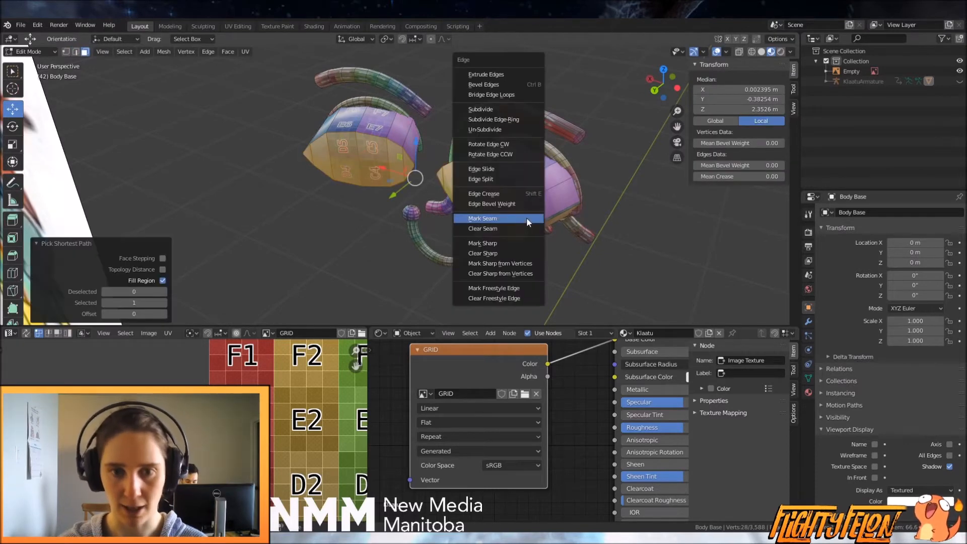
click(500, 218)
key(alt+a)
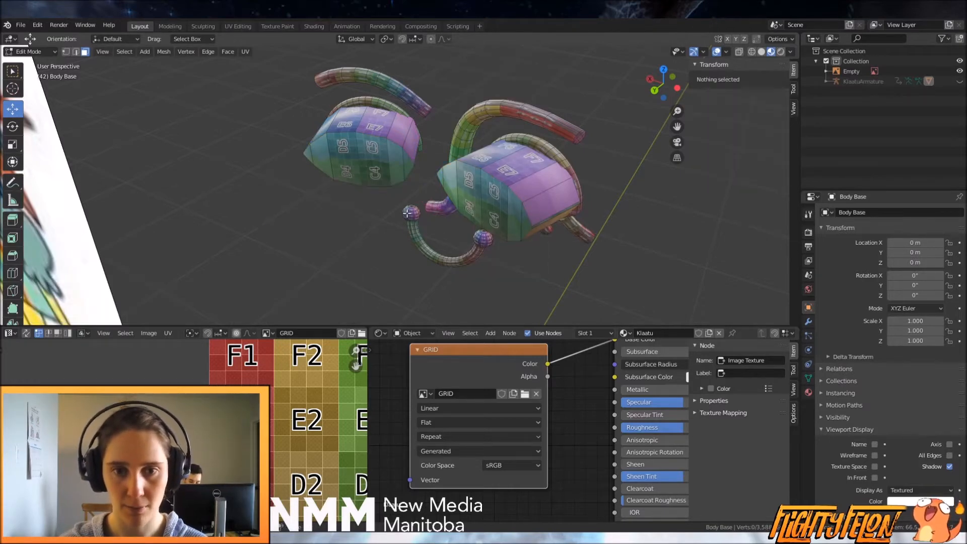
Undo the deselection, delete the faces across the back of both eyeballs, and save the file
key(ctrl+z)
key(x)
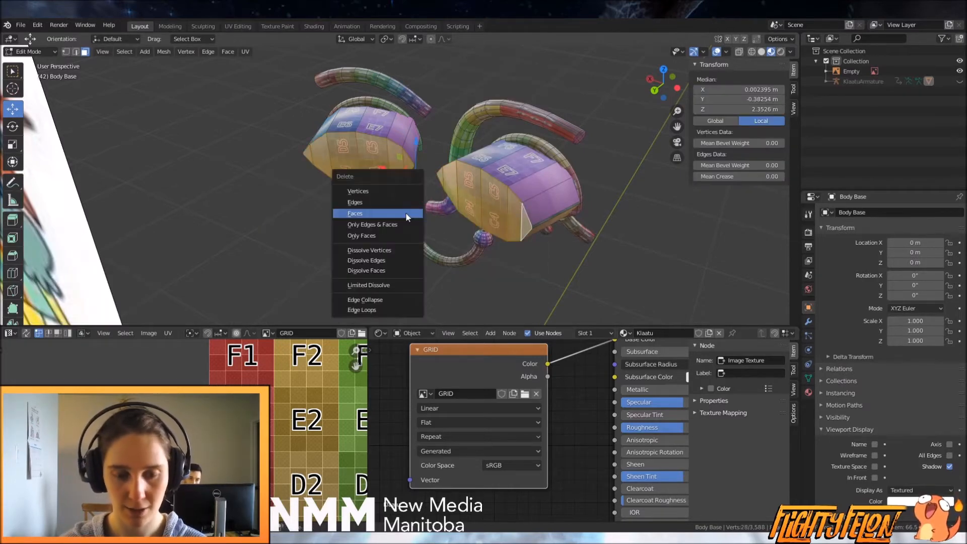
click(367, 223)
key(ctrl+s)
Select both linked eyeballs and hide them, leaving the irises, lids, lashes, brows, nose line and smile
mouse_move(364, 216)
middle_down()
mouse_move(407, 208)
mouse_move(327, 202)
mouse_move(373, 201)
middle_up()
key(l)
key(l)
key(h)
Using edge selection, select the outer edge loops around both irises
middle_drag(397, 163, 403, 191)
scroll(403, 192, up, 5)
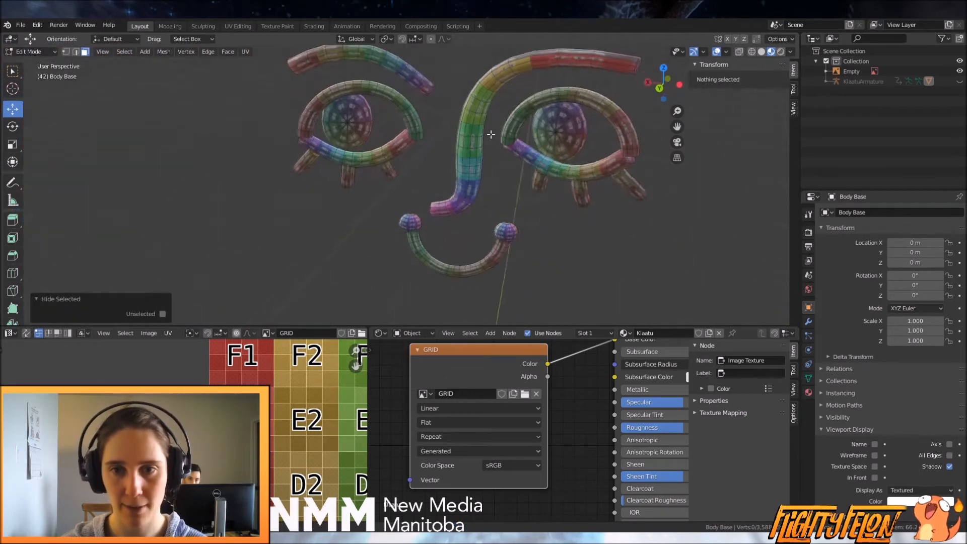
scroll(405, 194, up, 1)
alt+click(472, 162)
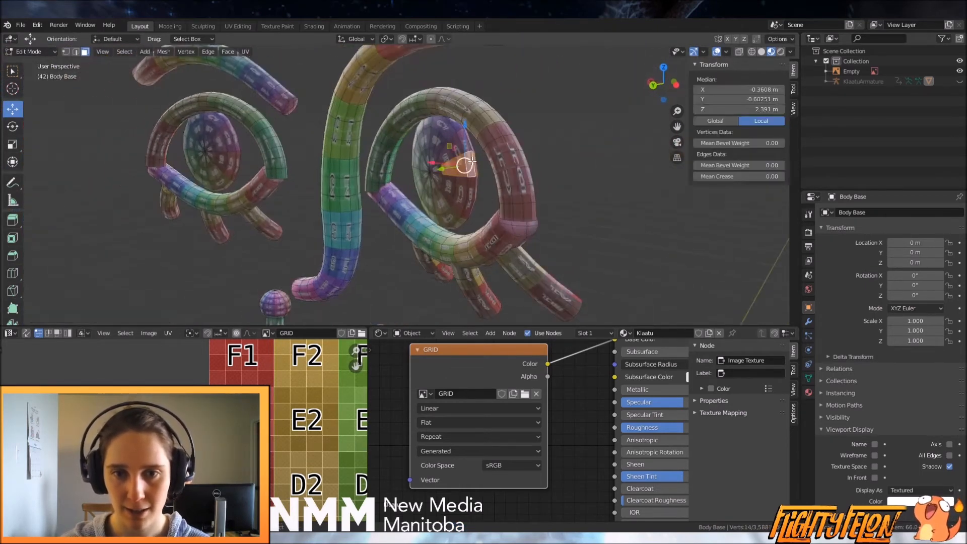
click(76, 52)
alt+click(475, 161)
middle_drag(196, 184, 534, 192)
middle_drag(464, 192, 358, 76)
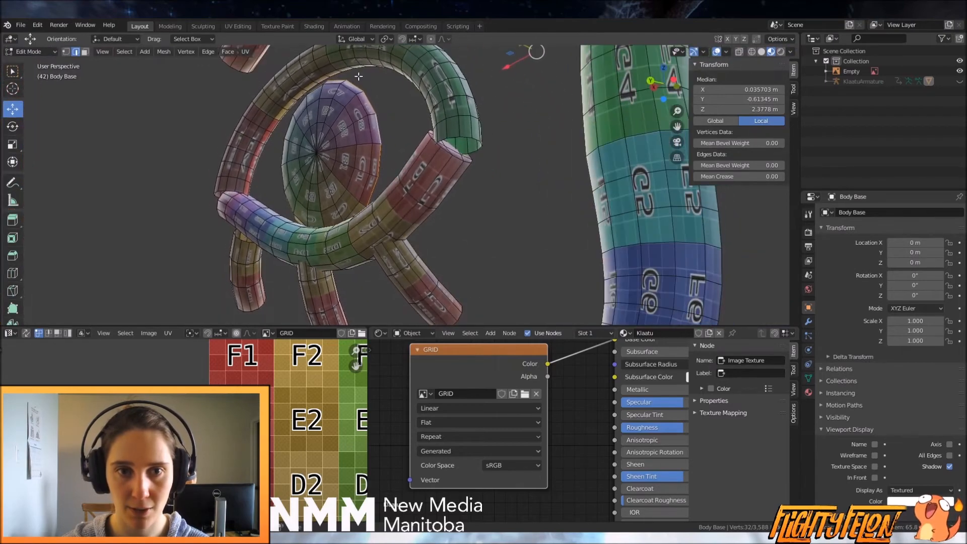
Add the lengthwise edges of the upper and lower lids and the lower lid's end edges, on the eye below the separate eyebrow
alt+shift+click(336, 52)
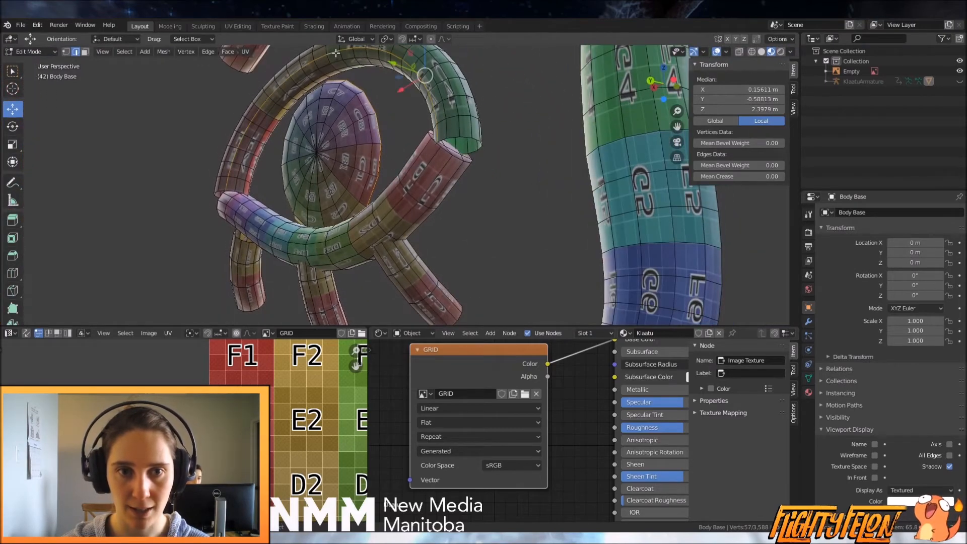
alt+shift+click(338, 237)
middle_drag(338, 238, 548, 219)
key(ctrl+z)
middle_drag(503, 251, 535, 214)
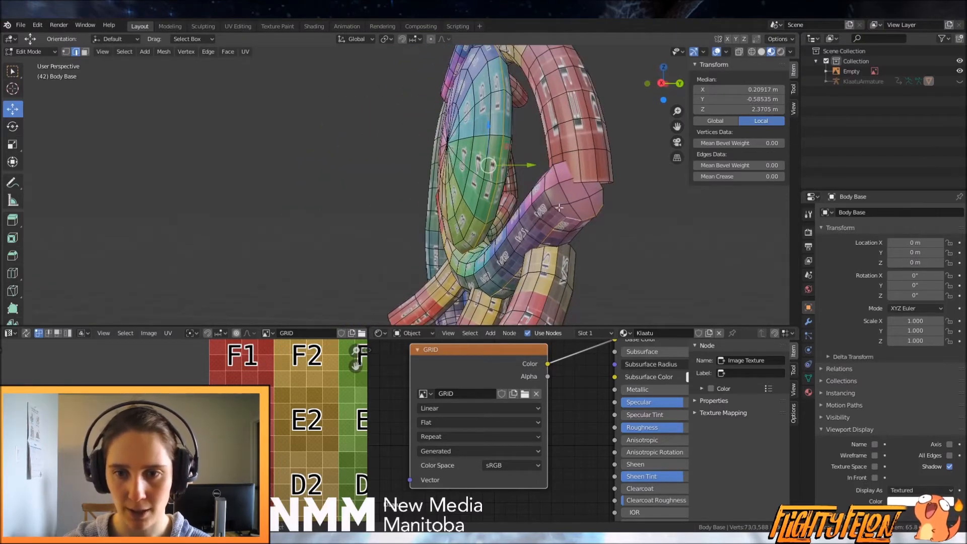
middle_drag(599, 199, 520, 82)
middle_drag(549, 128, 295, 188)
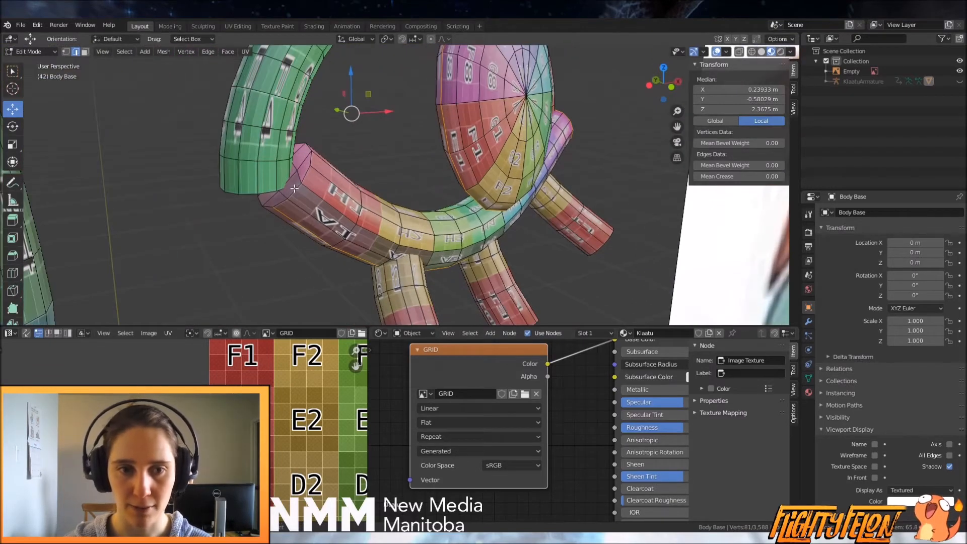
middle_drag(298, 152, 351, 204)
shift+click(417, 191)
Add the lengthwise edges of the three lashes below that eye to the selection
shift+middle_drag(390, 253, 233, 171)
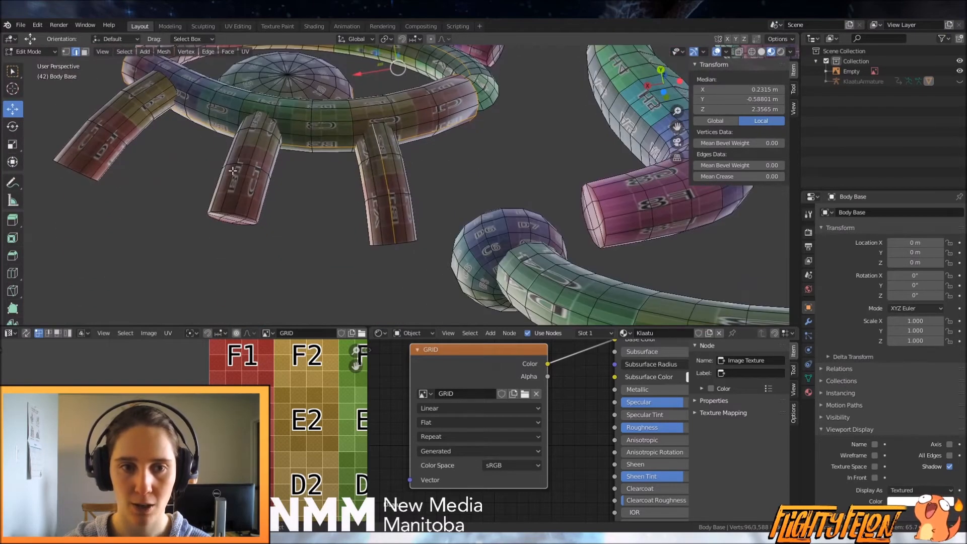
alt+shift+click(259, 154)
alt+shift+click(125, 121)
middle_drag(125, 122, 539, 158)
alt+shift+click(479, 260)
alt+shift+click(453, 97)
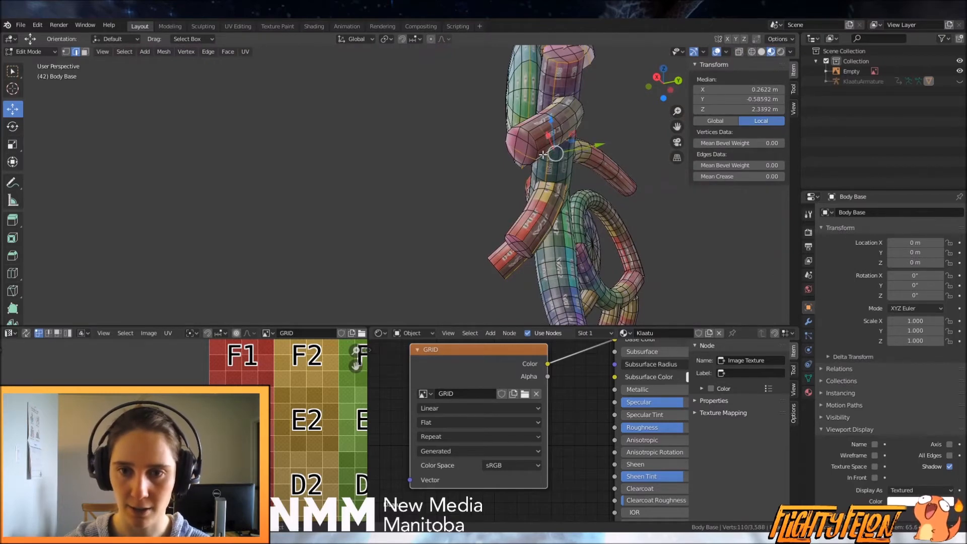
alt+shift+click(543, 136)
Add the edges around the three lash tips to the selection and mark all selected edges as seams
middle_drag(543, 136, 413, 201)
scroll(414, 103, up, 2)
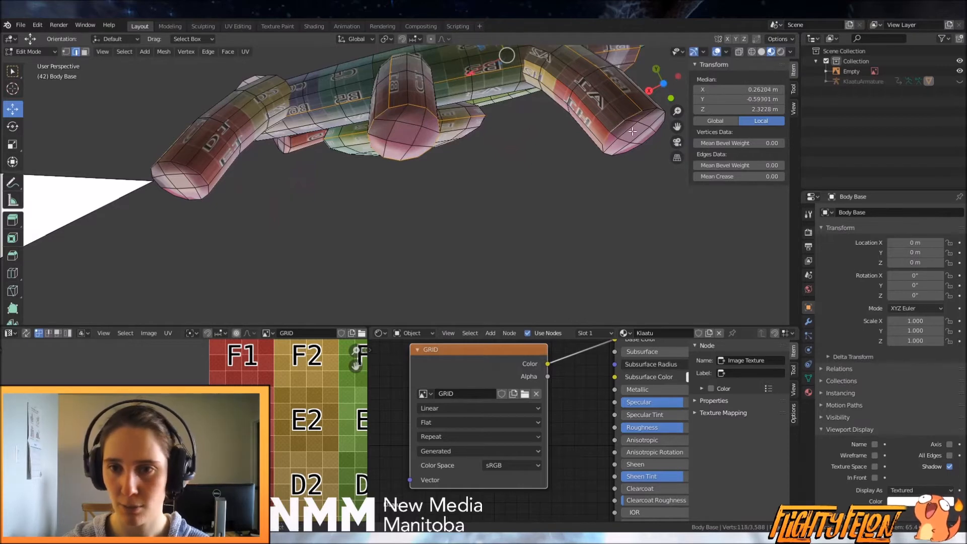
alt+shift+click(611, 153)
key(ctrl+z)
shift+click(604, 156)
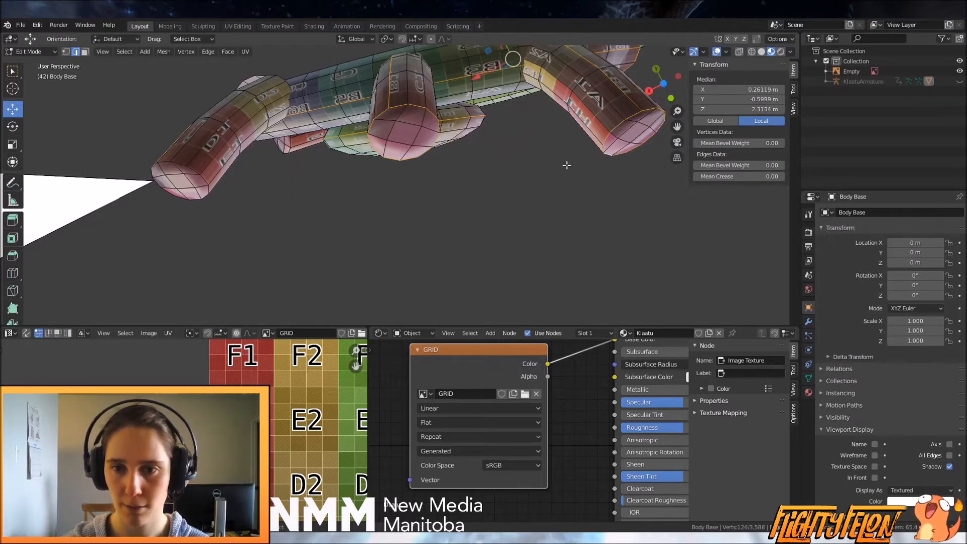
shift+click(200, 184)
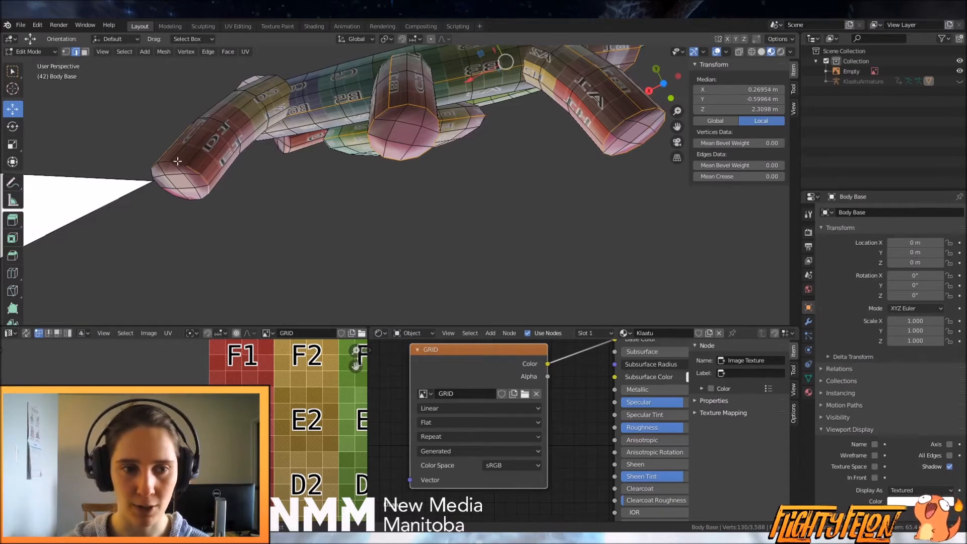
shift+click(182, 199)
middle_drag(182, 199, 383, 181)
scroll(368, 214, down, 1)
key(ctrl+e)
click(330, 208)
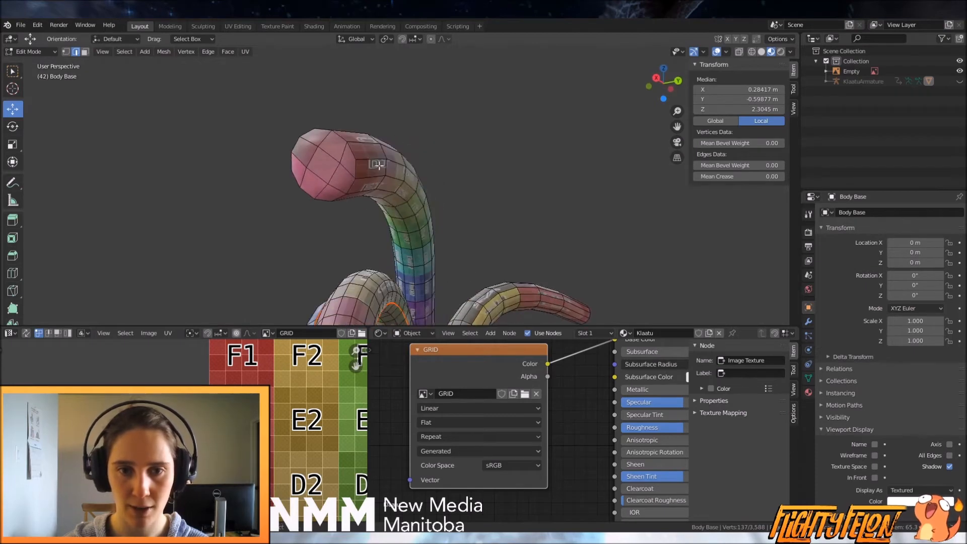
Mark a lengthwise edge line and the edges around both end caps of the separate eyebrow as seams
alt+click(345, 165)
alt+shift+click(349, 152)
alt+shift+click(351, 183)
alt+shift+click(310, 193)
middle_drag(484, 191, 369, 216)
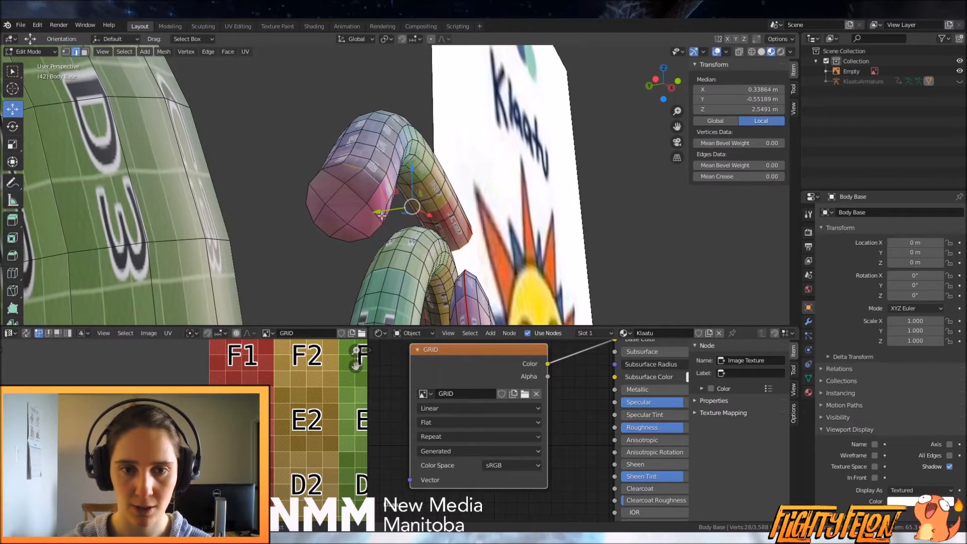
alt+shift+click(373, 230)
alt+shift+click(324, 231)
alt+shift+click(313, 186)
middle_drag(360, 197, 578, 181)
key(ctrl+e)
click(330, 221)
scroll(332, 220, down, 4)
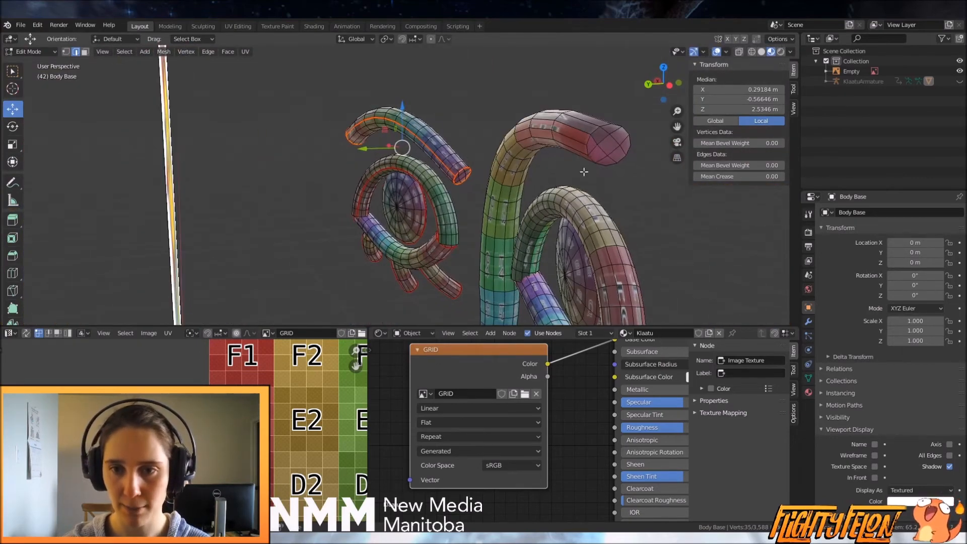
alt+click(579, 145)
key(ctrl+z)
key(ctrl+shift+z)
key(ctrl+z)
key(ctrl+shift+z)
key(ctrl+z)
Select an underside edge and the end-cap edges at the brow end of the long nose line
click(570, 163)
shift+click(598, 140)
shift+click(601, 162)
shift+click(623, 157)
shift+click(623, 139)
shift+click(621, 130)
scroll(566, 182, down, 2)
shift+middle_drag(565, 186, 601, 148)
Extend the selection lengthwise along the nose line to its tip and add the edges around the tip's cap
shift+click(535, 99)
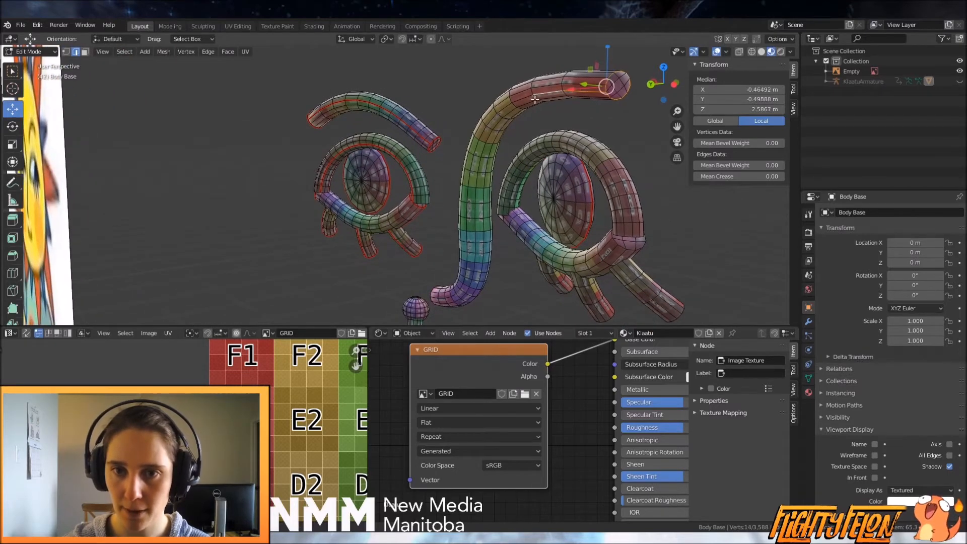
shift+click(502, 106)
shift+click(493, 121)
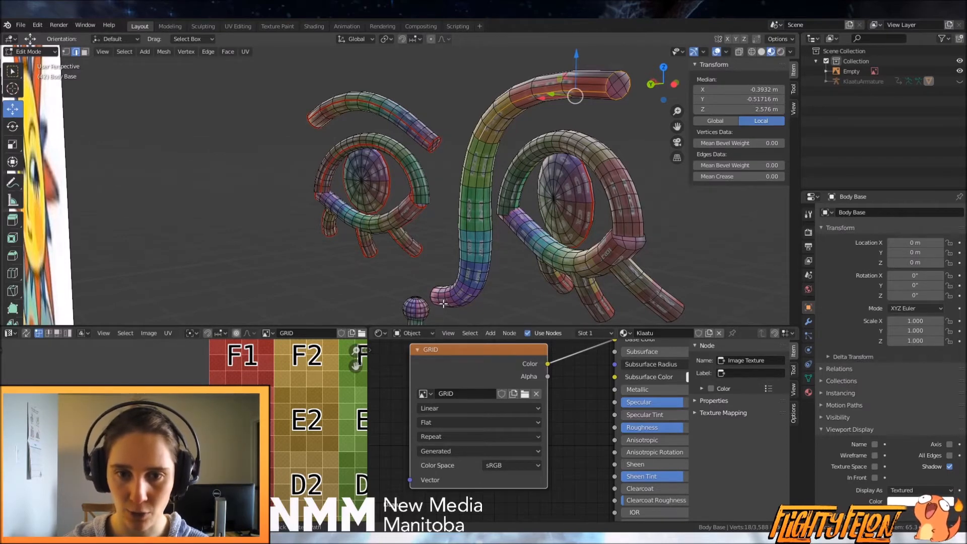
ctrl+click(468, 192)
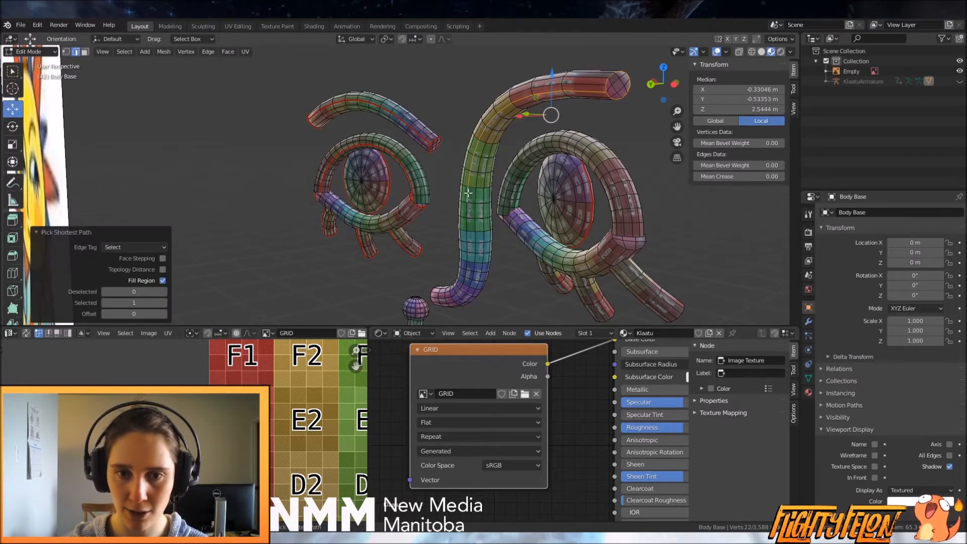
ctrl+click(465, 279)
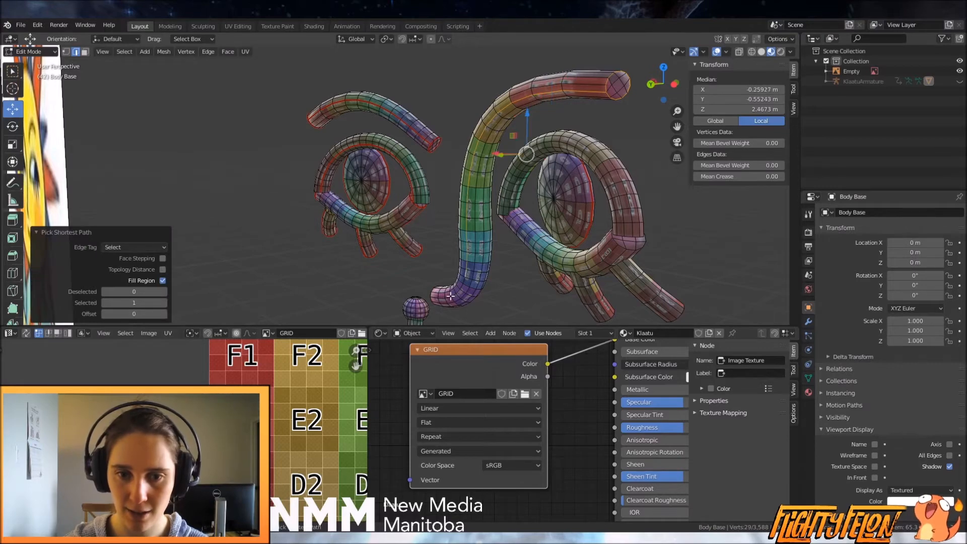
ctrl+click(436, 297)
middle_drag(436, 298, 509, 203)
scroll(509, 203, up, 5)
middle_drag(413, 250, 476, 218)
scroll(448, 237, up, 2)
shift+click(465, 229)
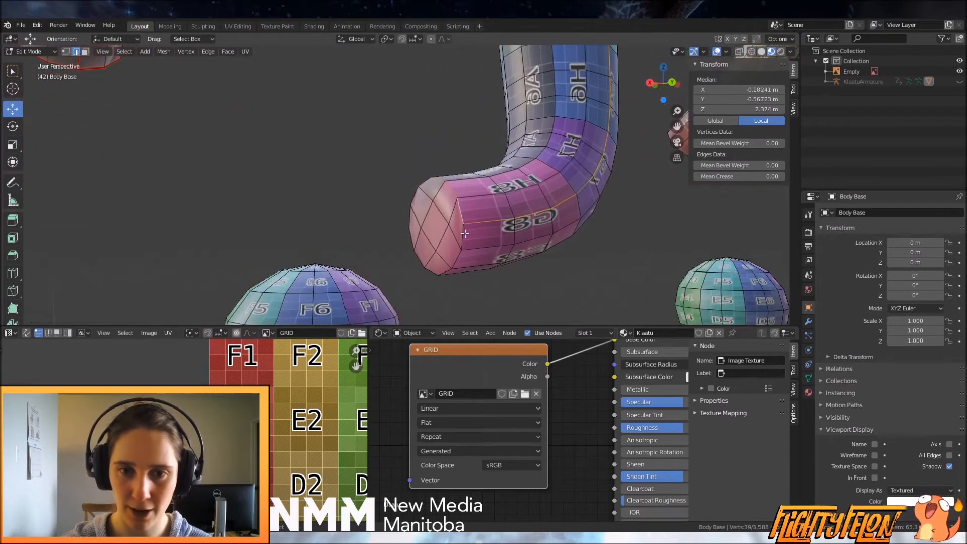
shift+click(436, 272)
Add the lengthwise edges of the upper and lower lids of the eye beside the nose line to the selection
scroll(524, 190, down, 6)
middle_drag(525, 189, 398, 212)
scroll(392, 214, up, 7)
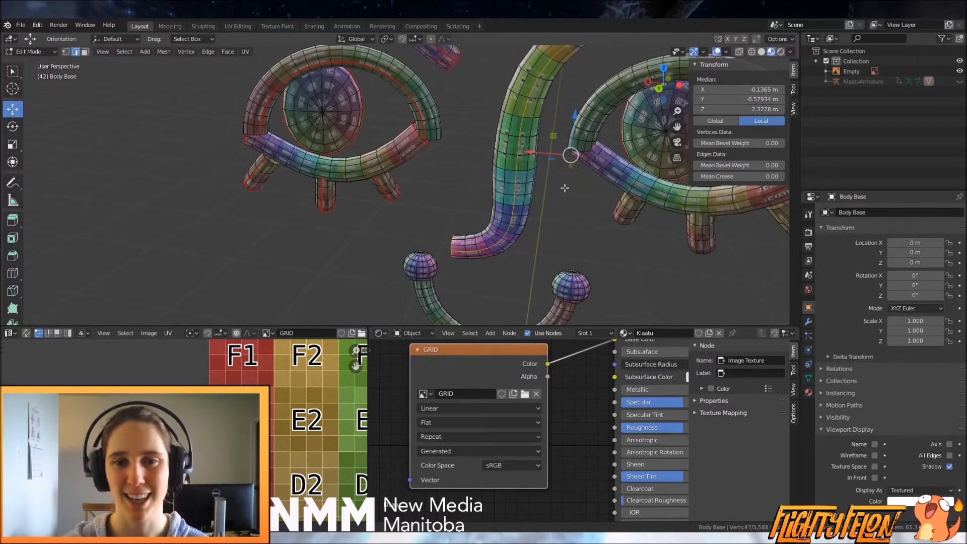
alt+shift+click(394, 214)
middle_drag(399, 176, 402, 98)
alt+shift+click(395, 61)
middle_drag(395, 61, 397, 169)
alt+shift+click(389, 200)
alt+shift+click(369, 183)
alt+shift+click(435, 189)
Add the remaining end-cap edges of that lower lid, mark all selected edges as seams, and clear the selection
middle_drag(435, 189, 252, 174)
middle_drag(369, 143, 651, 222)
alt+shift+click(324, 186)
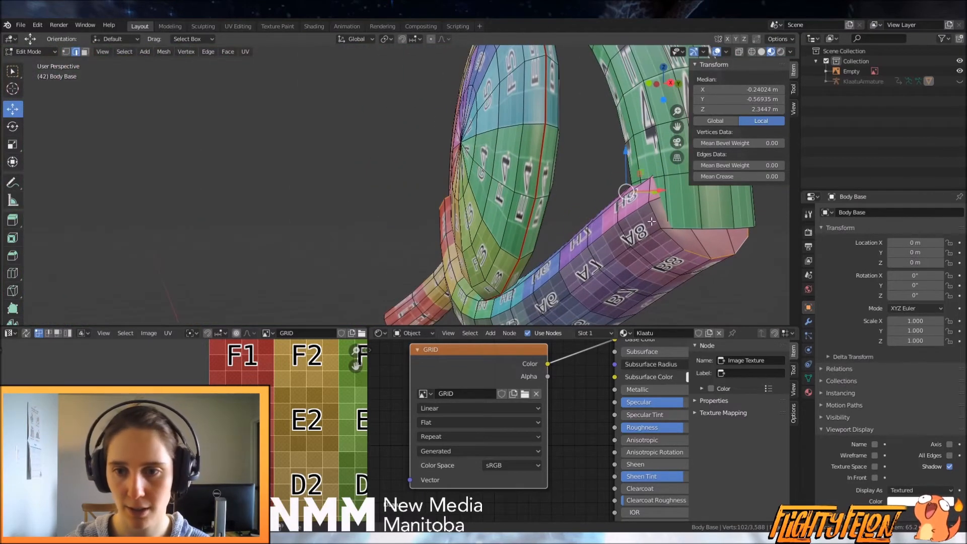
shift+click(650, 178)
middle_drag(650, 178, 348, 197)
right_click(463, 237)
click(464, 237)
key(alt+a)
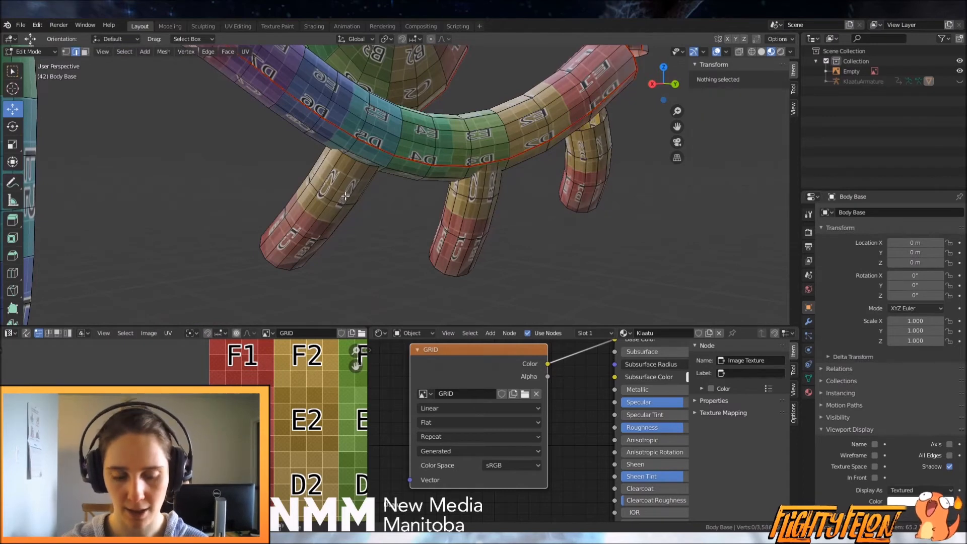
Select the three linked lashes of the eye beside the nose line and hide everything else
key(l)
key(l)
key(l)
key(shift+h)
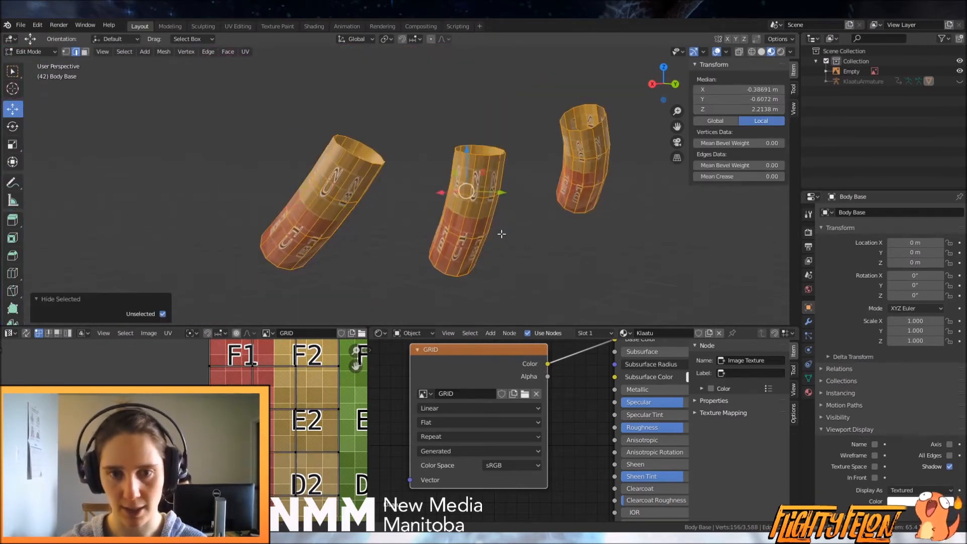
Select one lengthwise edge line along each of the three isolated lashes
middle_drag(499, 229, 477, 220)
middle_drag(468, 185, 480, 183)
click(479, 183)
middle_drag(367, 183, 320, 148)
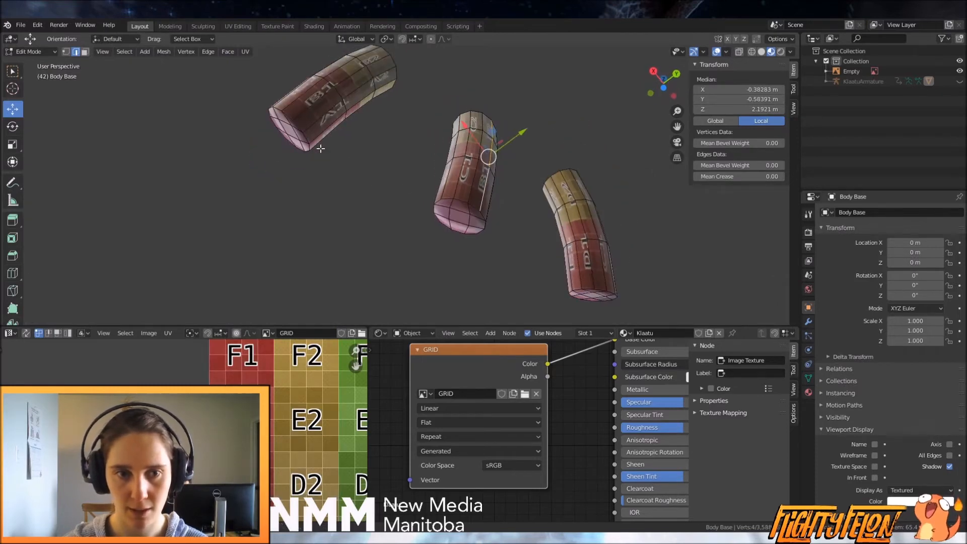
alt+shift+click(310, 111)
alt+shift+click(597, 276)
middle_drag(471, 199, 463, 178)
alt+shift+click(472, 166)
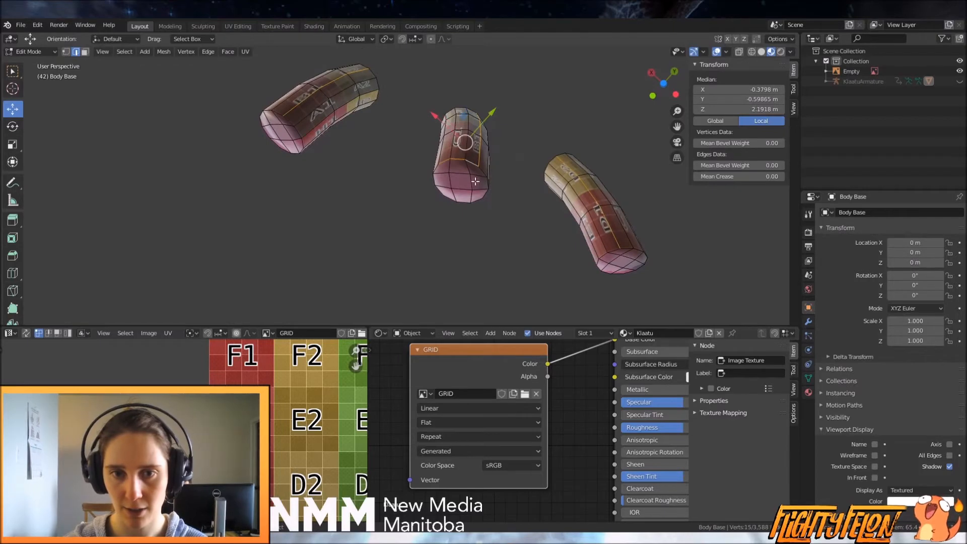
Add the edges around all three lash tips to the selection and mark the selected edges as seams
alt+shift+click(483, 173)
alt+shift+click(441, 189)
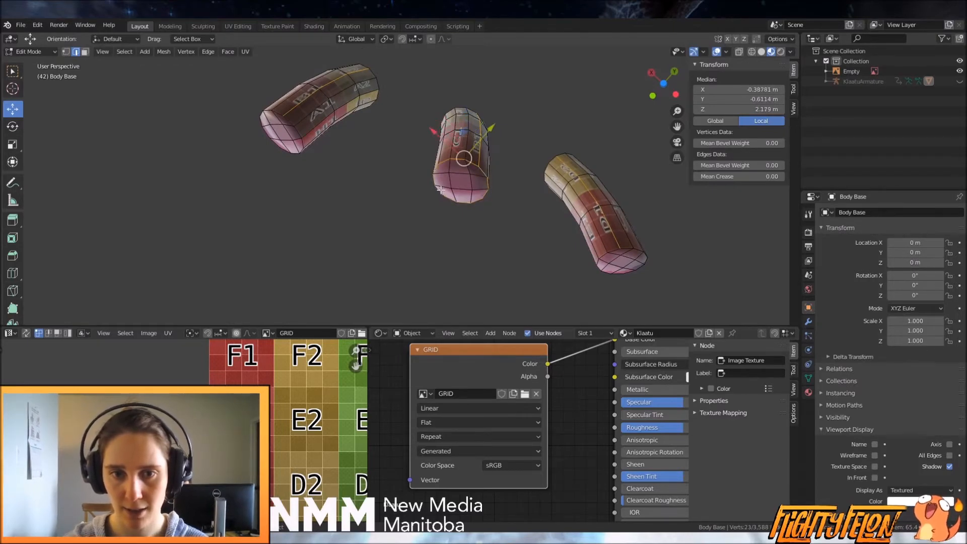
alt+shift+click(284, 124)
alt+shift+click(278, 113)
alt+shift+click(264, 133)
alt+shift+click(293, 153)
alt+shift+click(614, 257)
alt+shift+click(637, 250)
alt+shift+click(638, 267)
alt+shift+click(615, 274)
key(ctrl+e)
click(616, 275)
Reveal all of the character's hidden geometry and save the file
scroll(580, 232, down, 4)
middle_drag(553, 199, 549, 264)
key(alt+h)
scroll(468, 230, down, 8)
middle_drag(388, 206, 531, 264)
scroll(532, 265, up, 3)
key(ctrl+s)
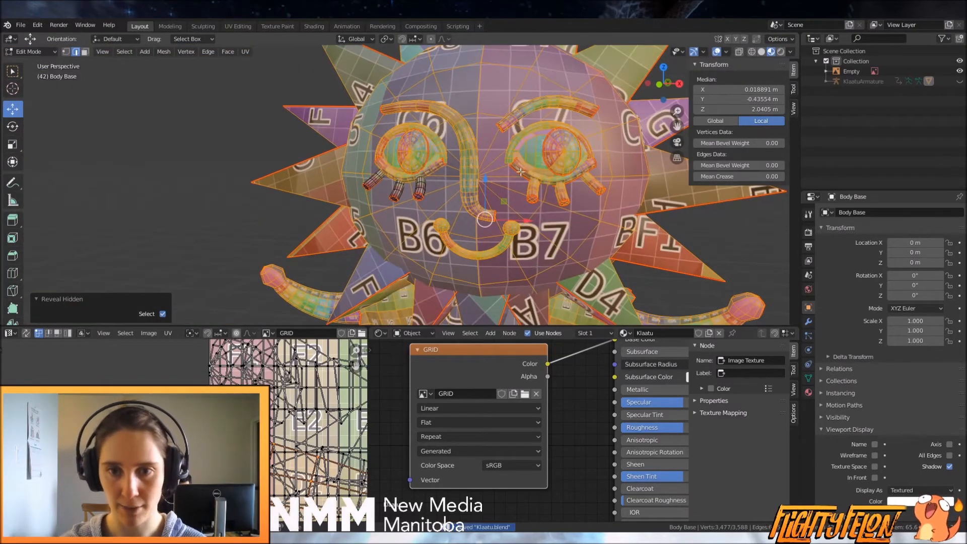
Clear the selection, select both linked eyeballs, and hide everything else
key(alt+a)
key(l)
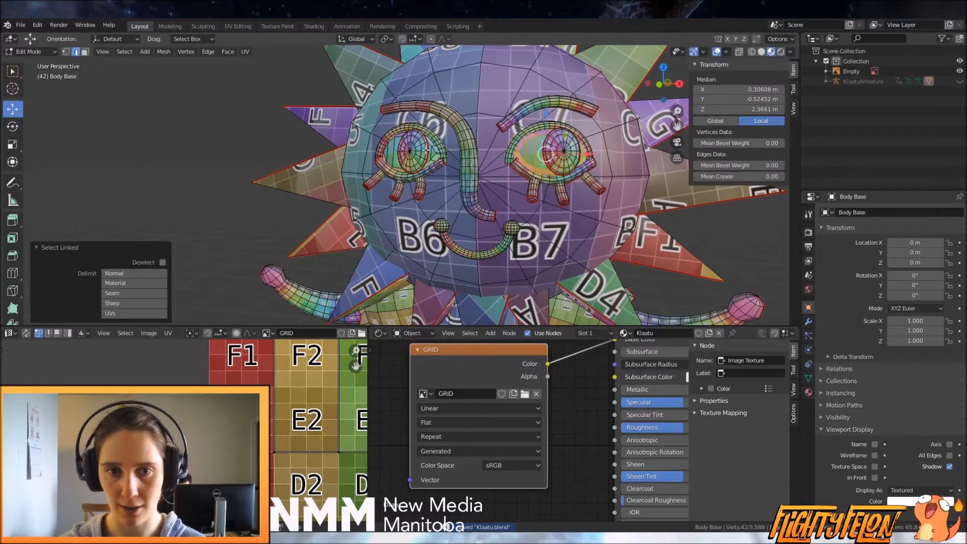
key(l)
key(shift+h)
Mark the edge loops around the front rims of both eyeballs and their corner edges as seams, and unwrap both eyeballs
middle_drag(461, 168, 436, 199)
scroll(434, 188, up, 2)
alt+click(456, 133)
middle_drag(456, 132, 582, 124)
alt+shift+click(561, 130)
shift+click(498, 136)
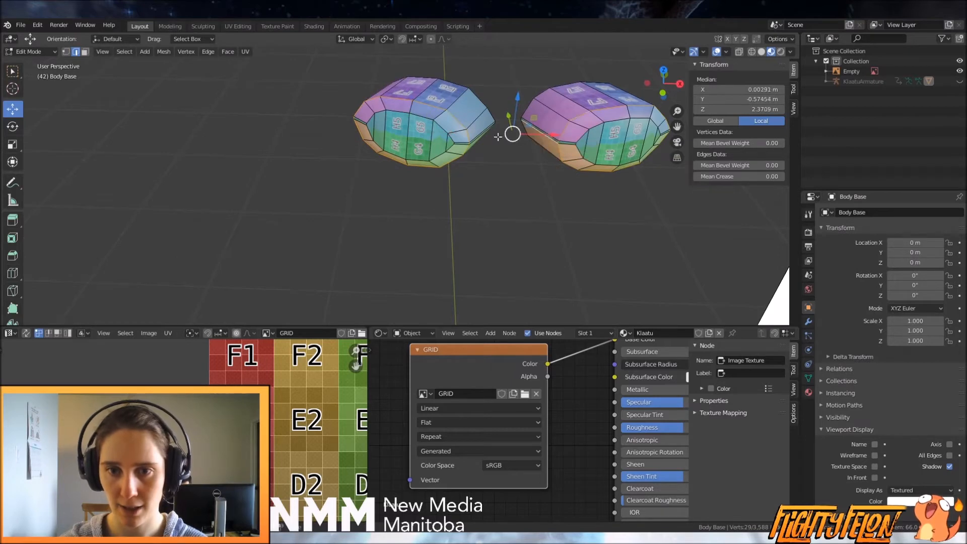
right_click(473, 133)
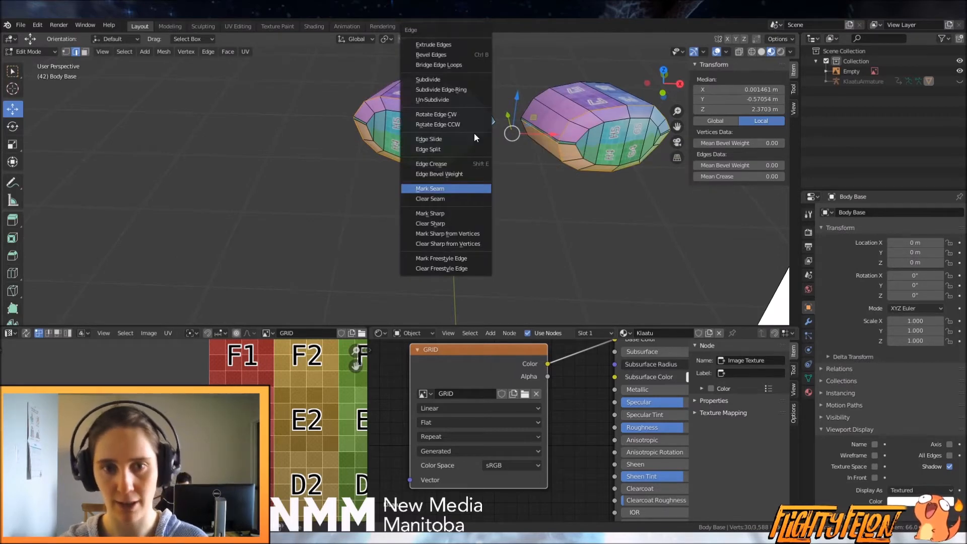
click(449, 183)
key(u)
click(552, 150)
scroll(337, 431, down, 4)
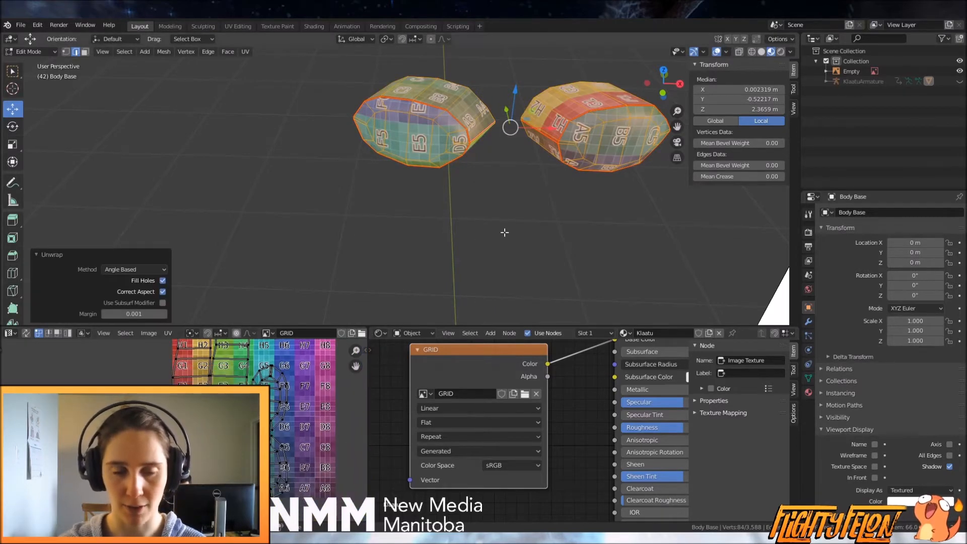
Reveal the whole character, select all its geometry, and unwrap it
key(a)
key(KP_Decimal)
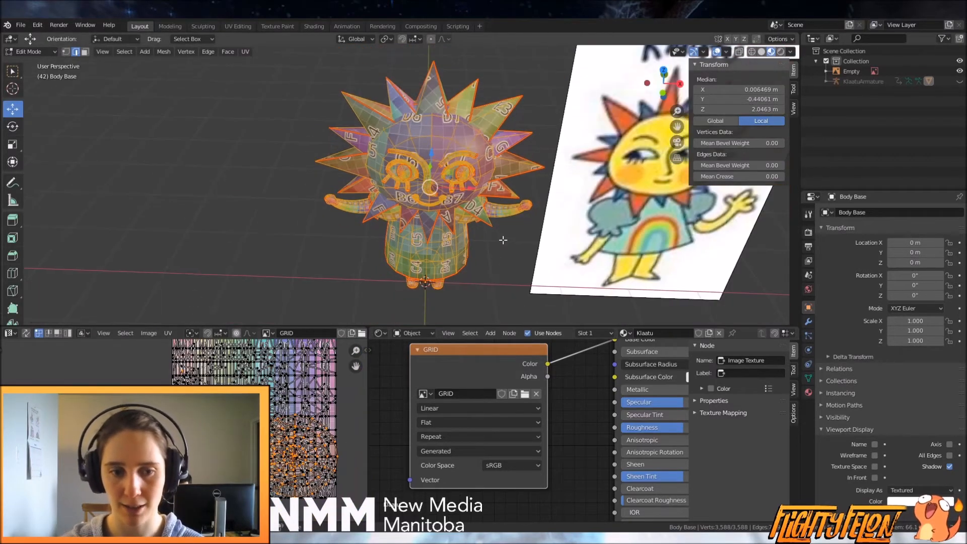
key(u)
click(503, 240)
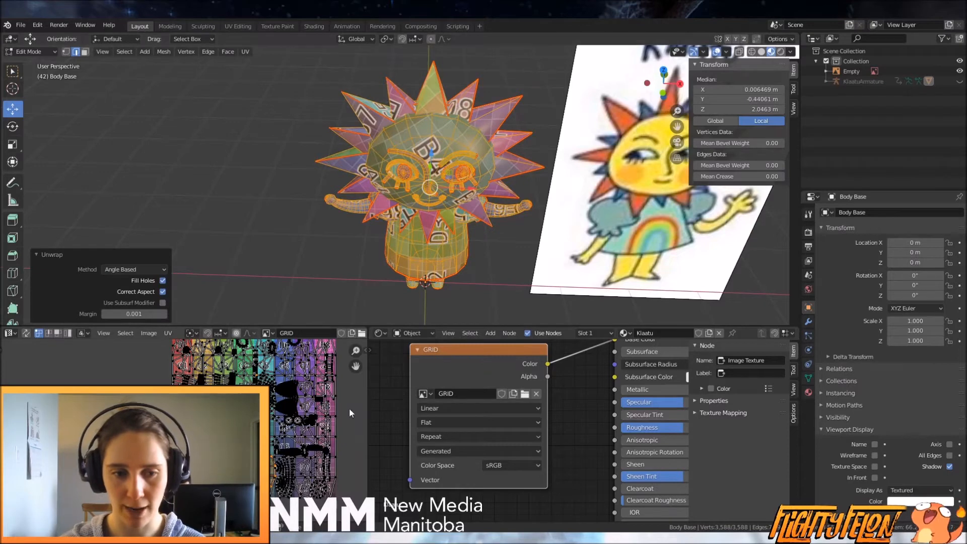
scroll(298, 437, up, 1)
middle_drag(422, 263, 421, 239)
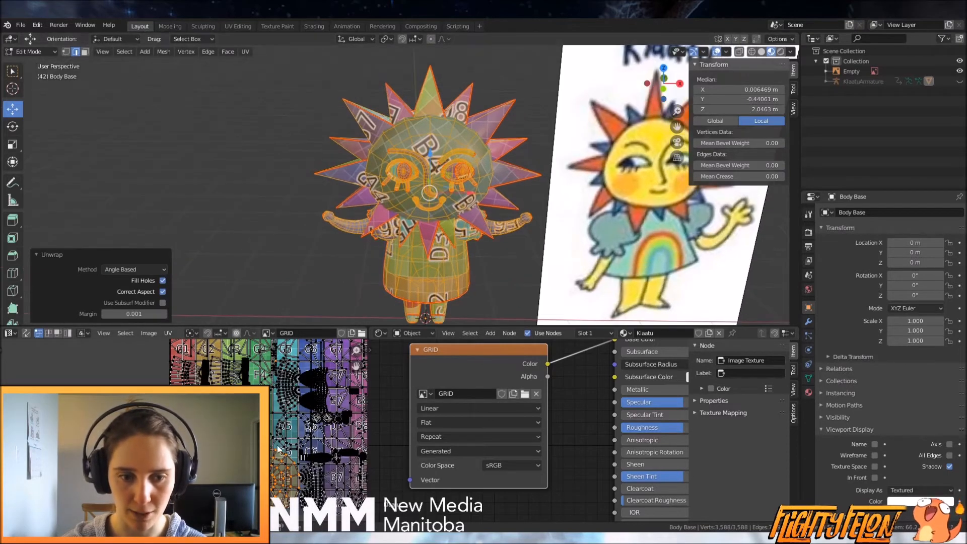
Select all UVs, inspect the colour grid across the whole character in Object Mode, and return to Edit Mode
click(277, 419)
key(a)
middle_drag(435, 263, 397, 258)
scroll(305, 417, down, 3)
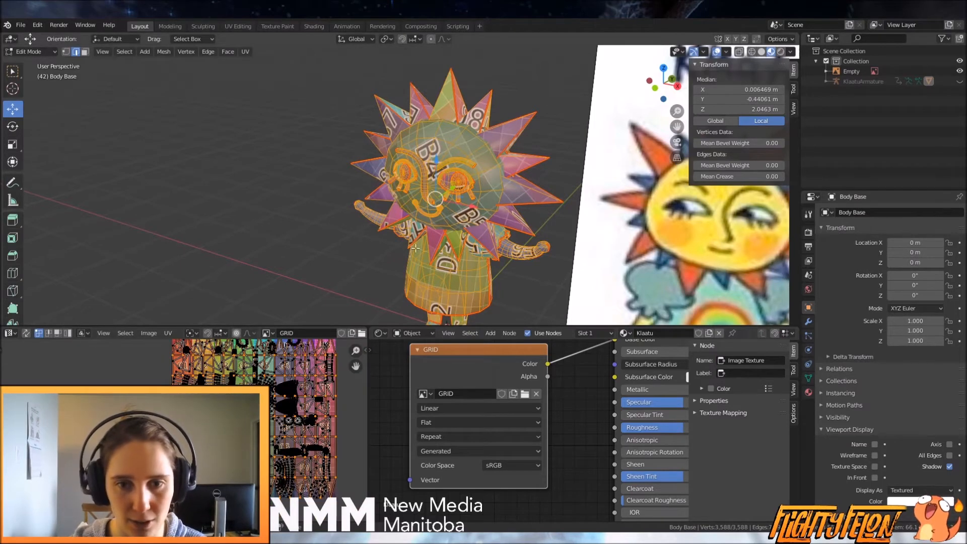
scroll(476, 261, down, 2)
key(Tab)
scroll(468, 241, down, 3)
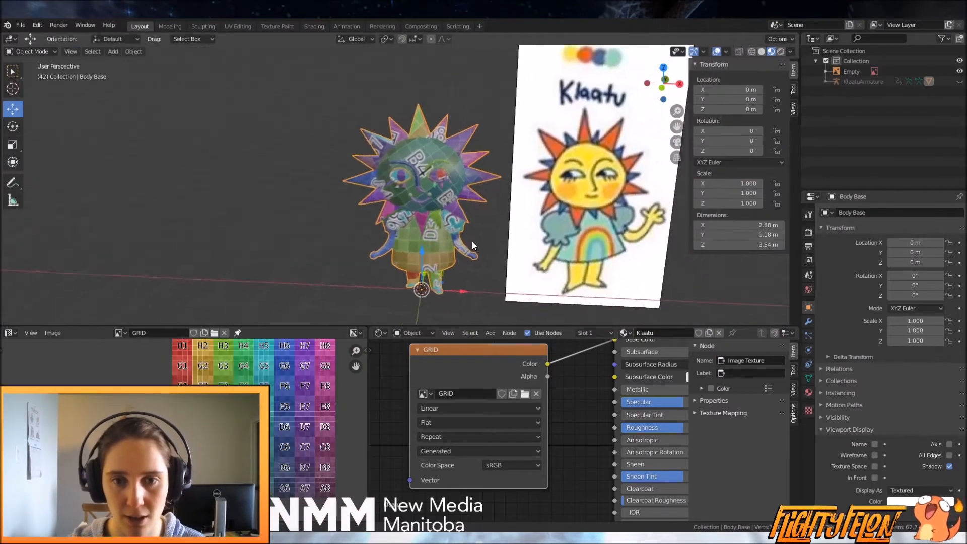
scroll(431, 239, up, 4)
mouse_move(431, 239)
middle_down()
mouse_move(463, 243)
mouse_move(422, 189)
mouse_move(429, 239)
middle_up()
key(Tab)
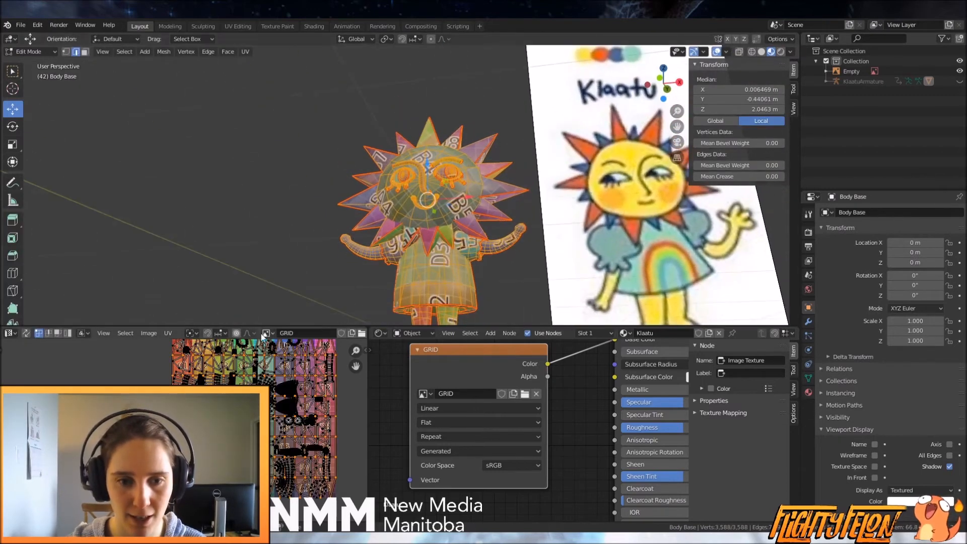
Enable UV sync selection, clear the selection, and try to select a linked UV island
click(57, 333)
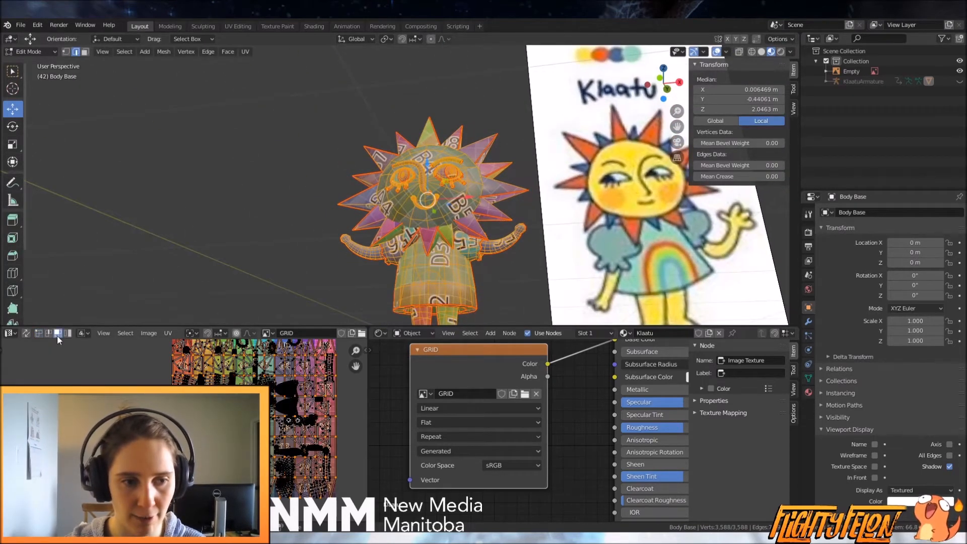
click(27, 333)
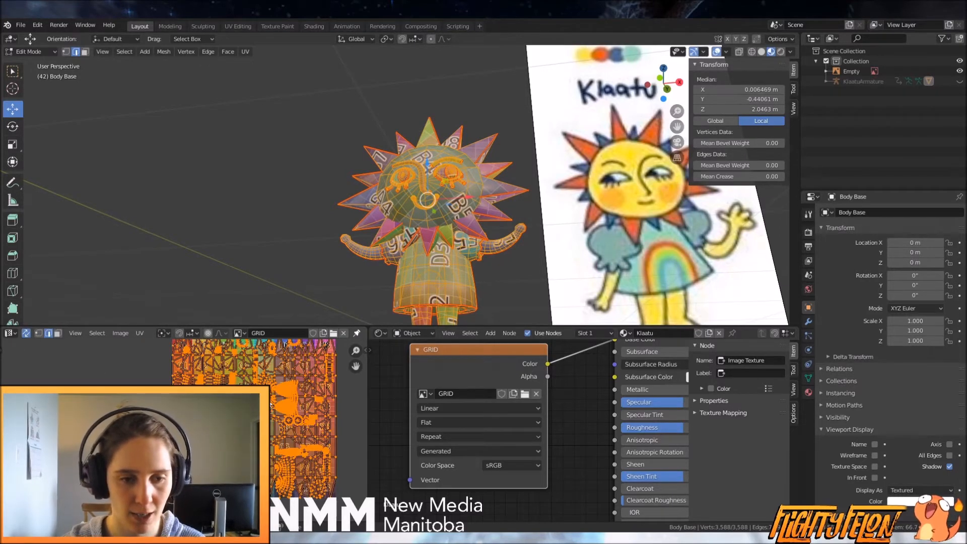
key(alt+a)
key(l)
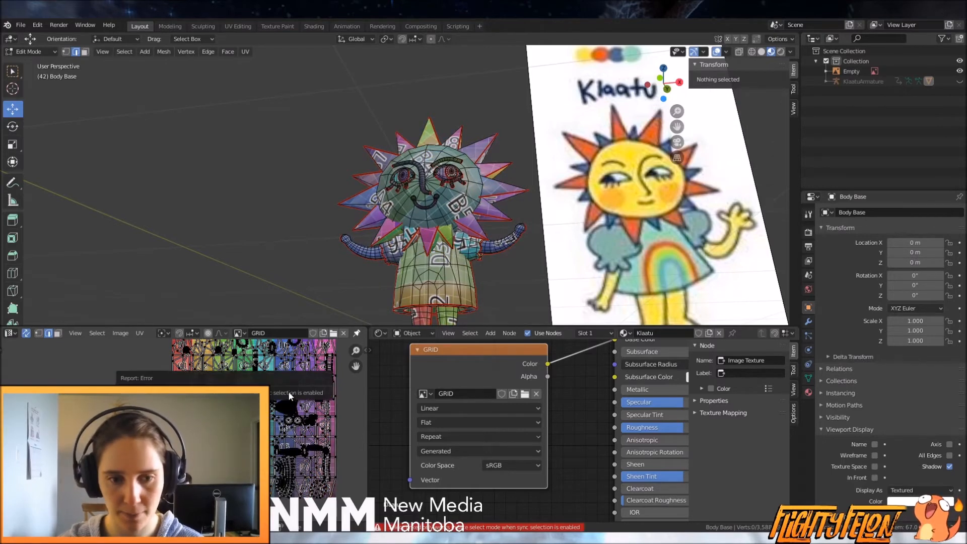
Switch the UV editor to face selection, pick linked UV islands to identify their mesh parts, and clear the selection
click(58, 334)
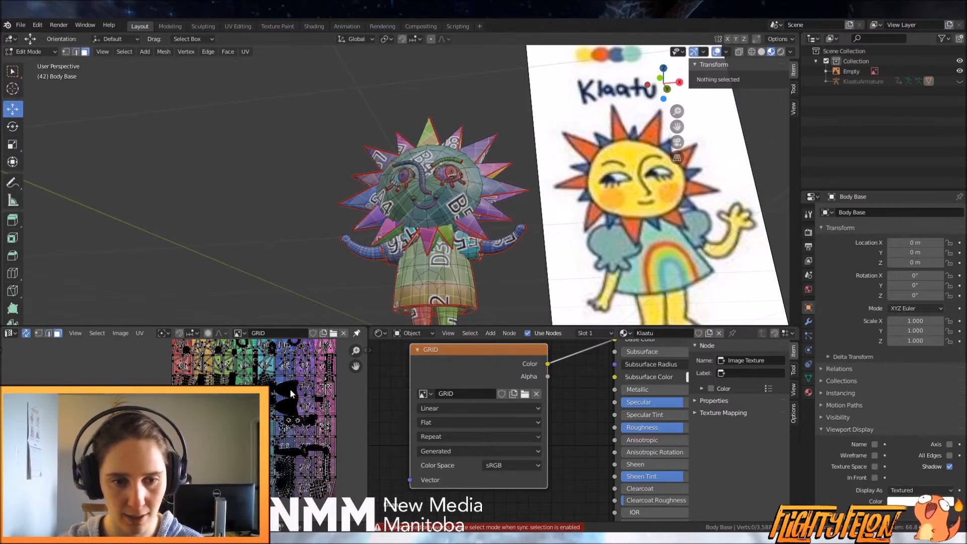
key(l)
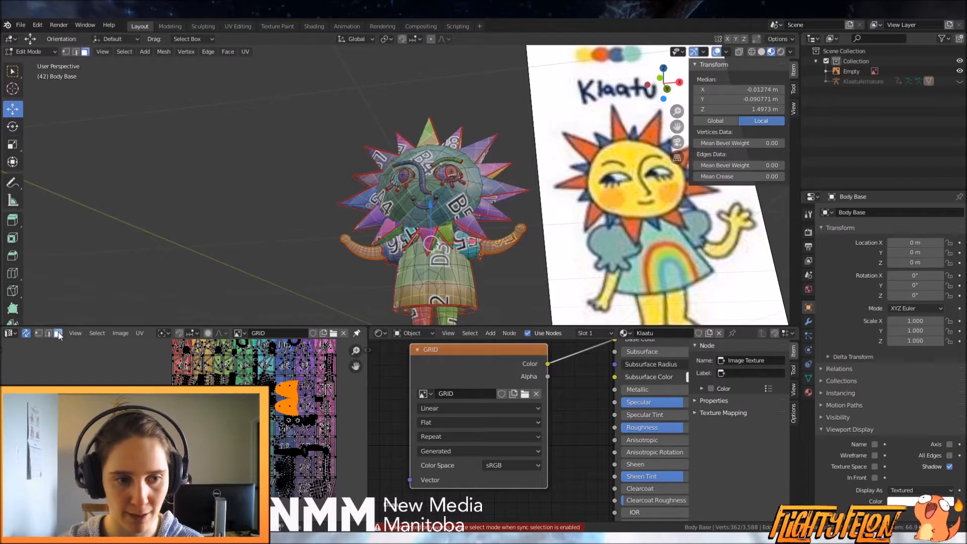
key(l)
middle_drag(304, 255, 352, 287)
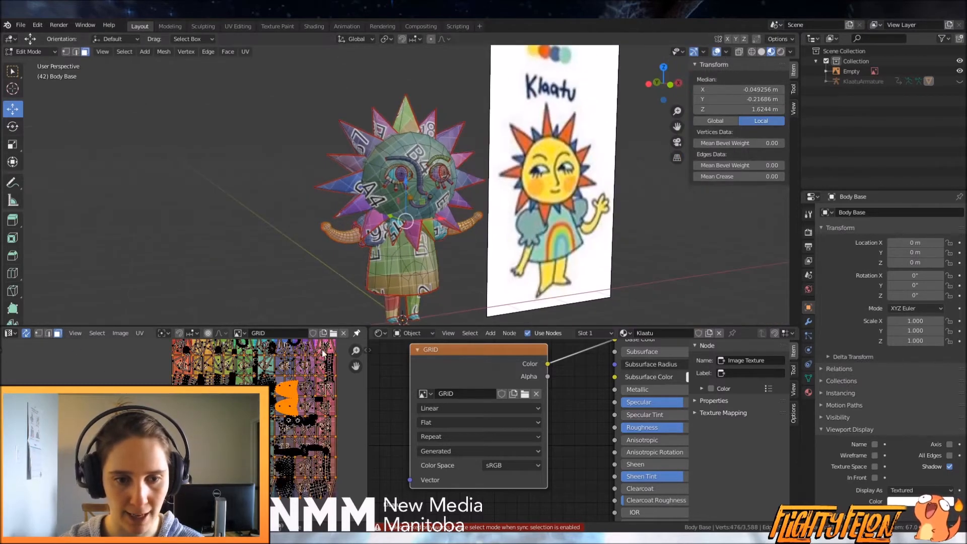
click(338, 397)
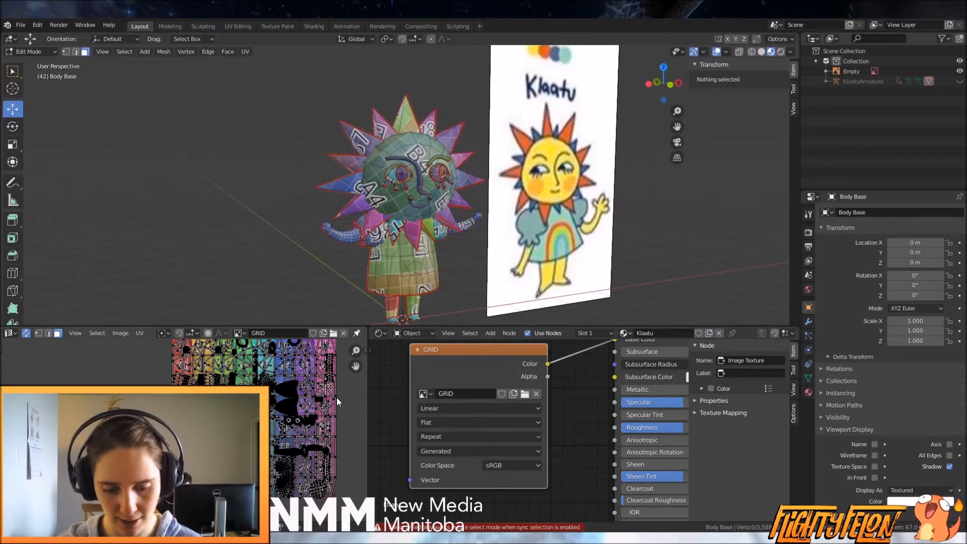
Select the smile tube and both mouth-corner spheres as linked pieces and isolate them by hiding all other geometry
key(l)
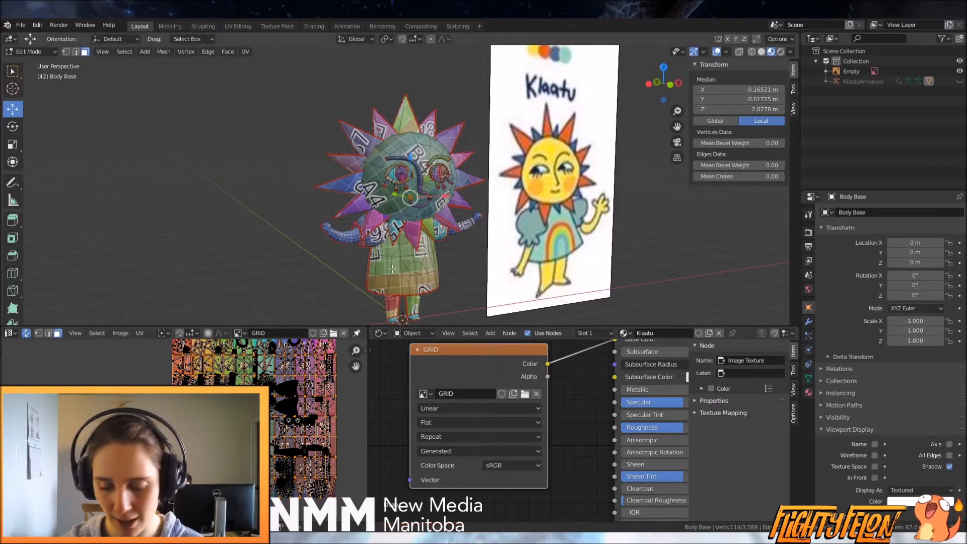
key(KP_Decimal)
scroll(497, 225, down, 5)
shift+middle_drag(497, 225, 383, 250)
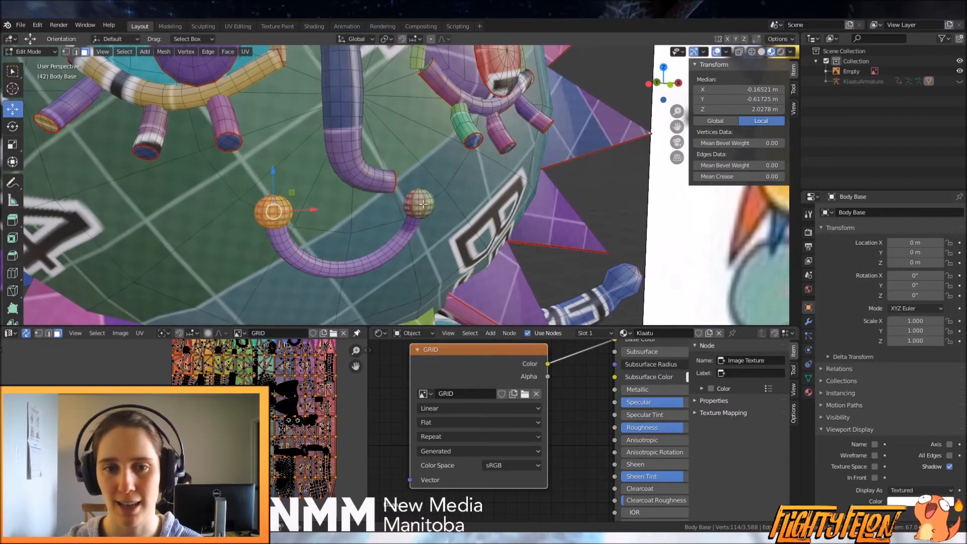
key(l)
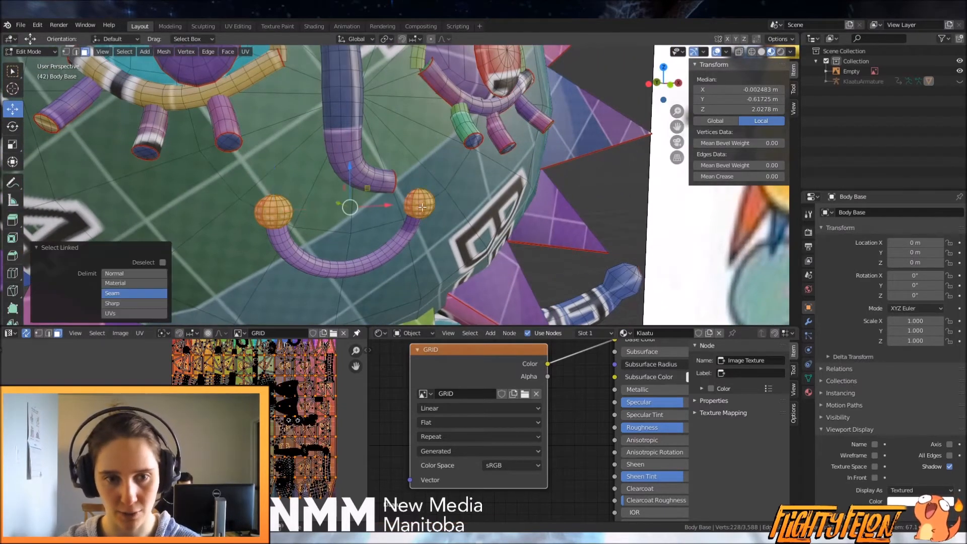
key(l)
key(shift+h)
middle_drag(401, 242, 479, 271)
scroll(479, 271, up, 1)
scroll(507, 253, up, 2)
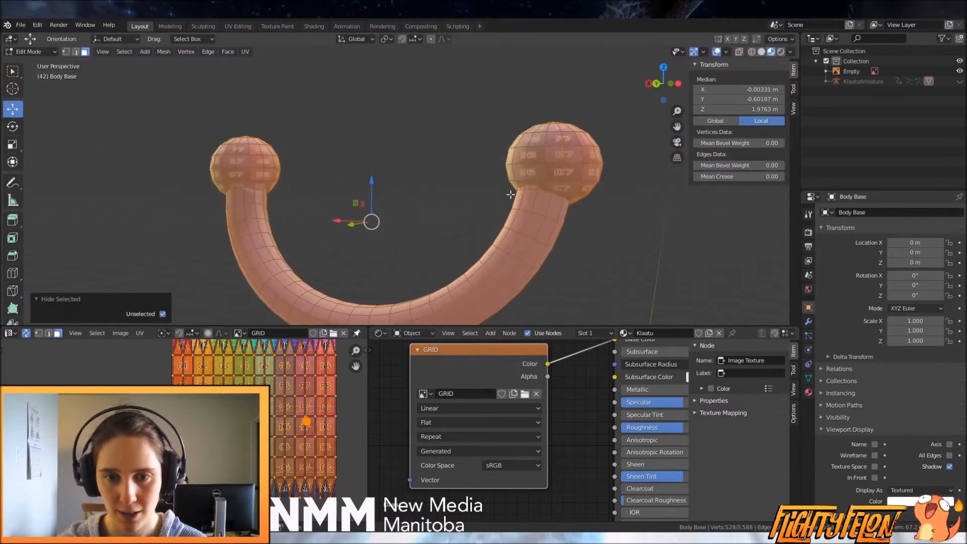
Mark seams along vertical edge loops on both mouth-corner spheres and clear the selection
key(alt+a)
alt+click(548, 170)
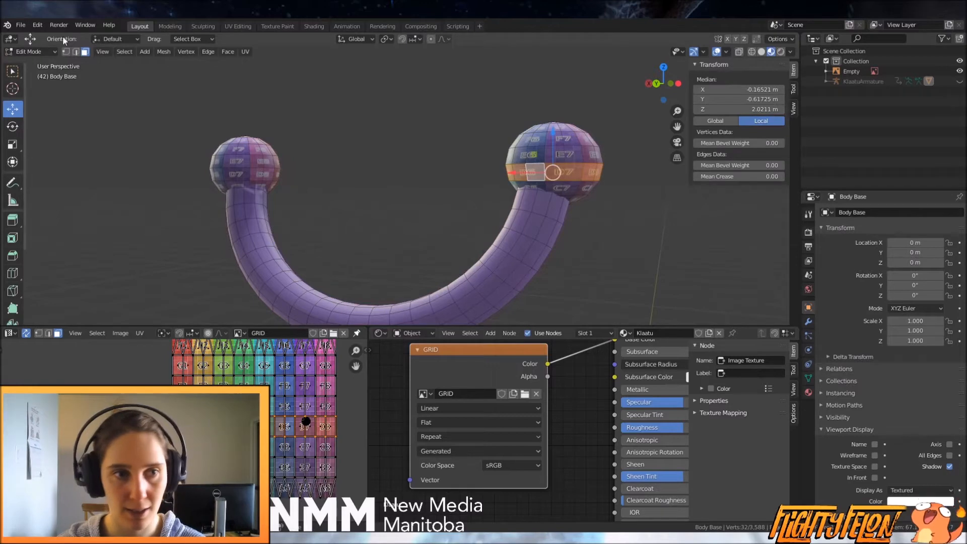
click(80, 52)
alt+click(555, 153)
middle_drag(554, 154, 422, 230)
alt+click(301, 242)
alt+shift+click(299, 237)
alt+shift+click(298, 135)
middle_drag(414, 167, 496, 181)
alt+shift+click(570, 175)
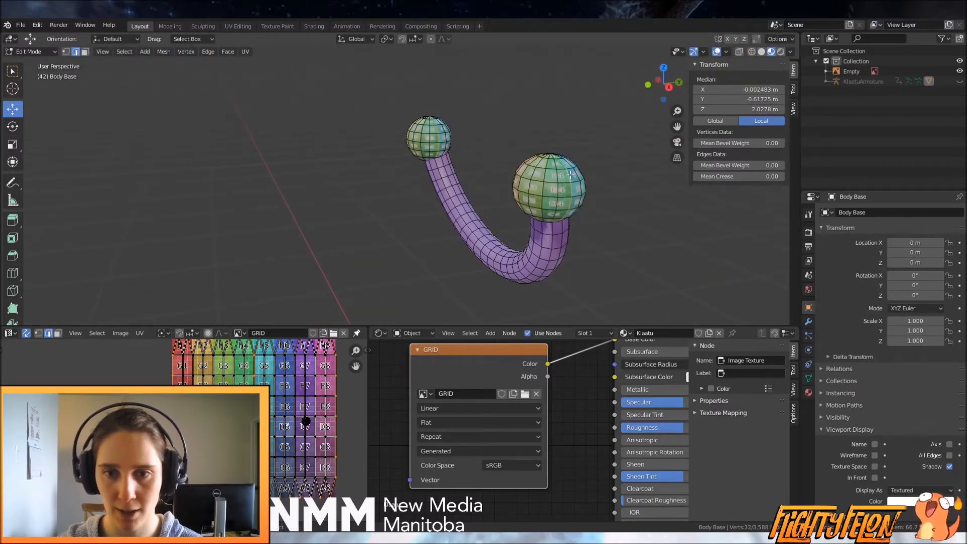
key(ctrl+e)
click(551, 183)
key(alt+a)
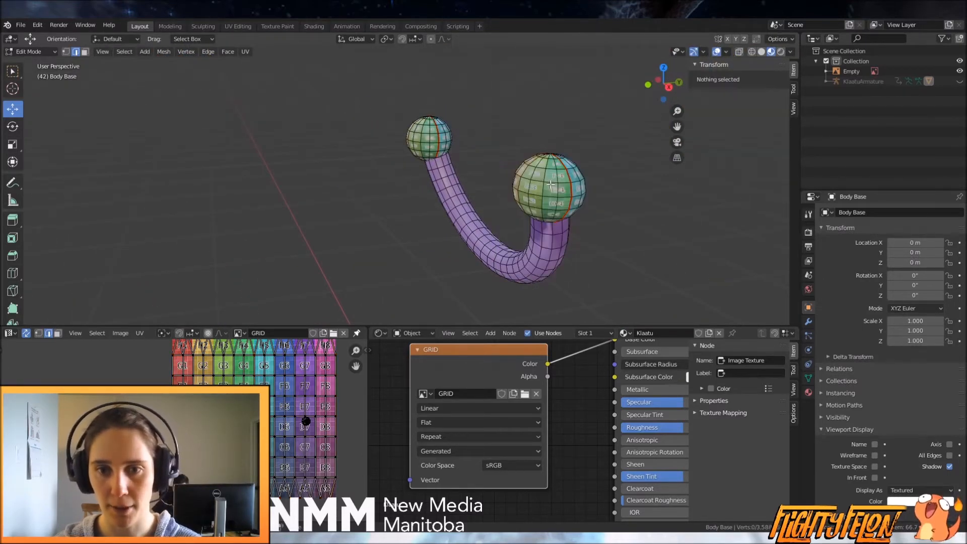
Hide the two mouth-corner spheres and mark seams lengthwise along the smile tube
key(l)
key(l)
key(h)
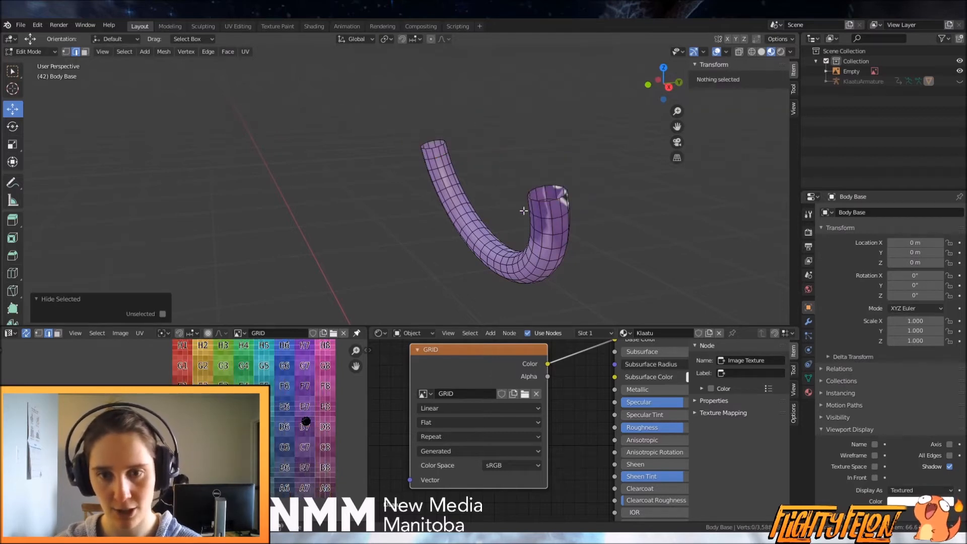
alt+click(538, 192)
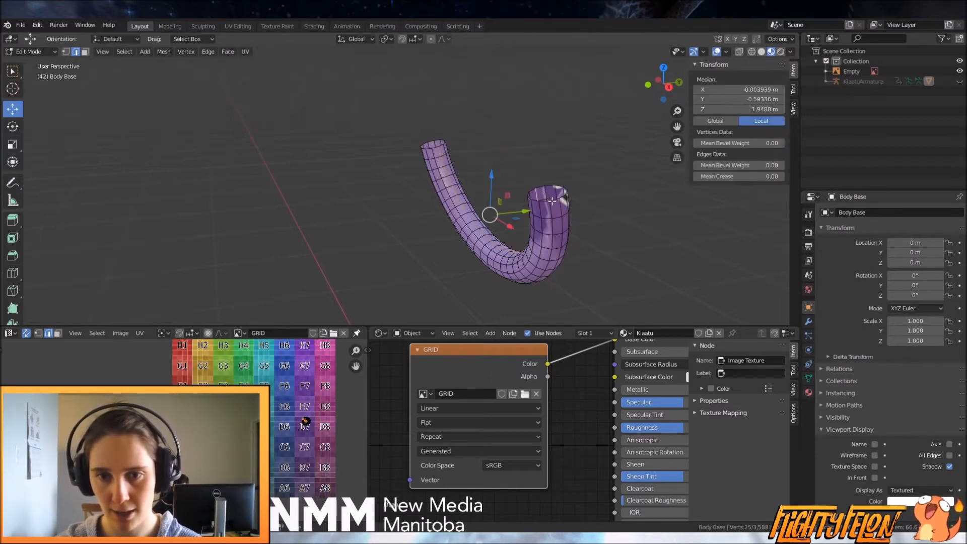
key(ctrl+e)
click(559, 205)
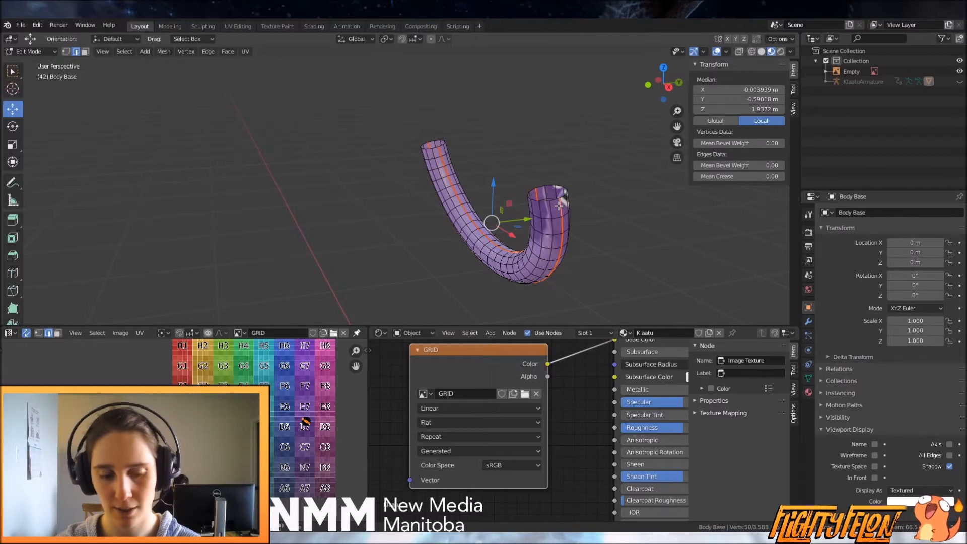
Reveal all hidden geometry and save the file
key(alt+h)
scroll(557, 207, down, 8)
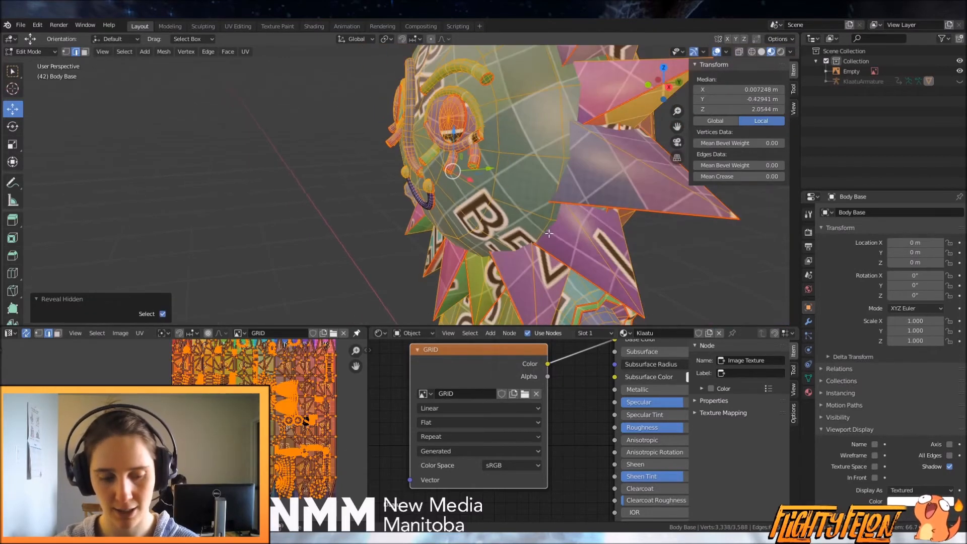
key(ctrl+s)
Select the entire body mesh and unwrap its UVs with the Angle Based method
scroll(549, 233, down, 5)
middle_drag(439, 227, 512, 215)
key(a)
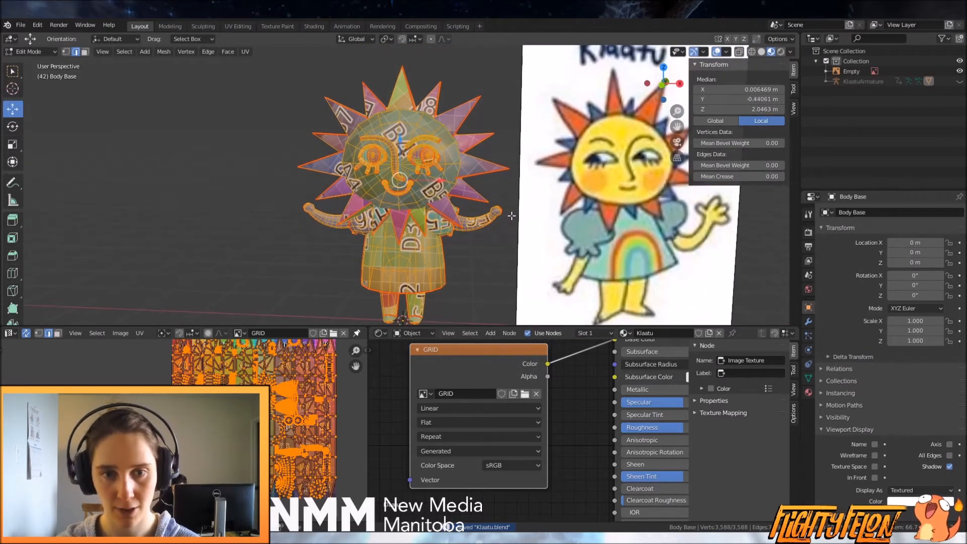
key(u)
click(512, 216)
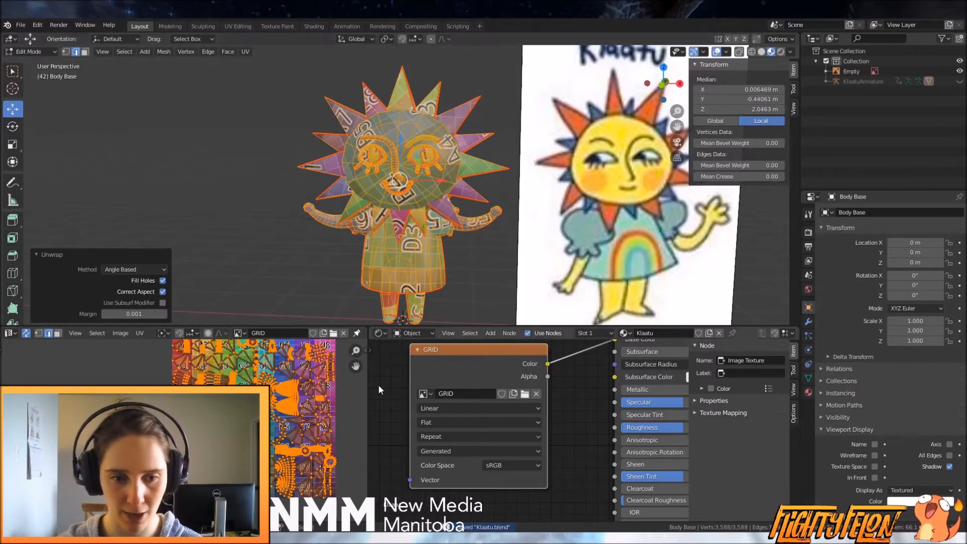
Enlarge the UV editor area and deselect the whole mesh
drag(368, 391, 524, 398)
drag(418, 327, 431, 309)
scroll(430, 249, down, 4)
mouse_move(430, 248)
middle_down()
mouse_move(626, 229)
mouse_move(436, 239)
middle_up()
scroll(436, 239, up, 4)
scroll(346, 398, up, 3)
key(alt+a)
scroll(345, 394, down, 1)
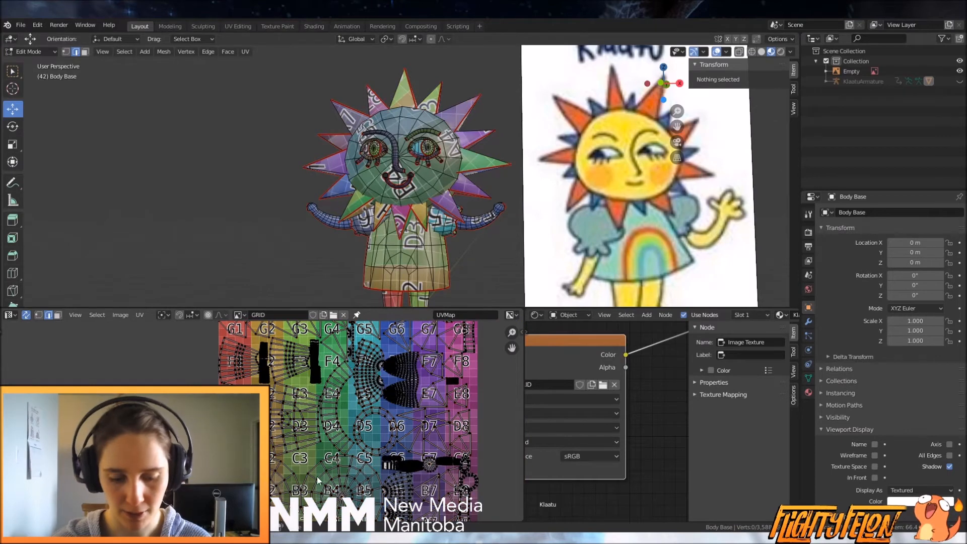
Select the head's front UV island in face selection mode and rotate it about -124 degrees
key(l)
click(58, 316)
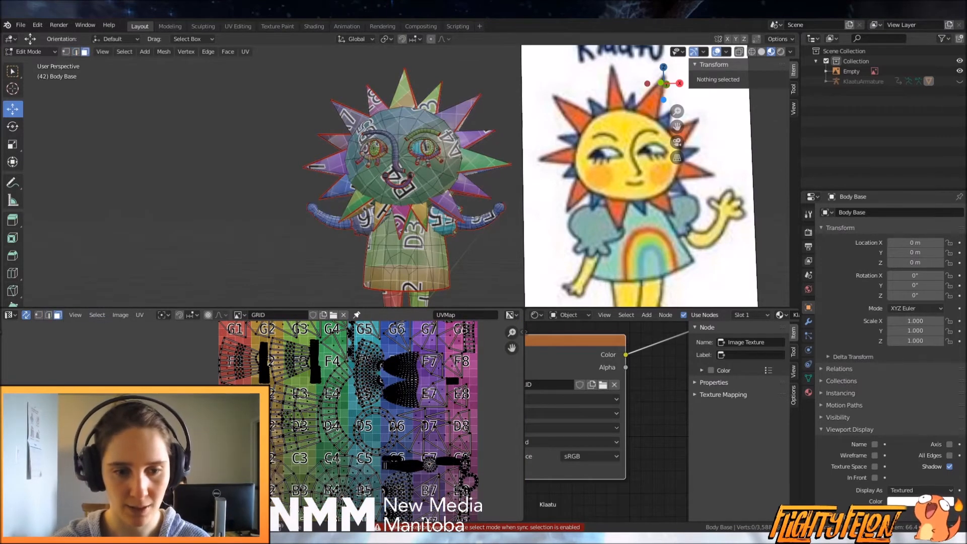
key(l)
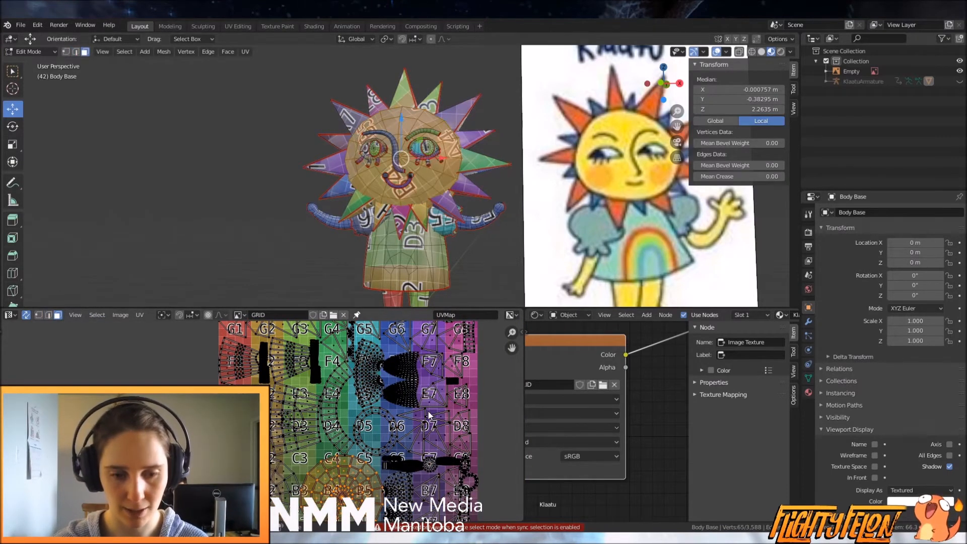
key(r)
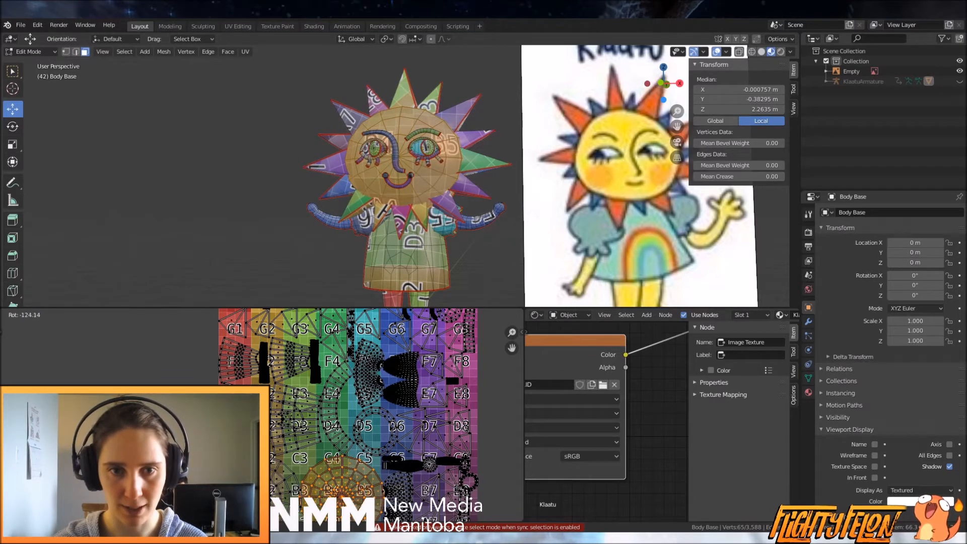
key(Return)
Examine the grid texture on the face and inspect the UV islands up close in an enlarged UV editor
scroll(454, 212, up, 5)
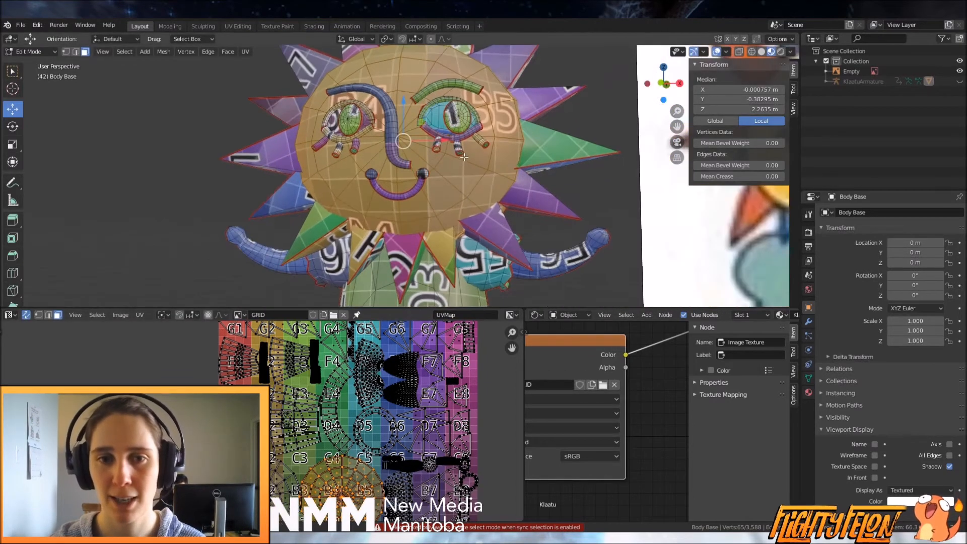
scroll(385, 403, down, 3)
middle_drag(385, 402, 354, 415)
scroll(354, 412, up, 2)
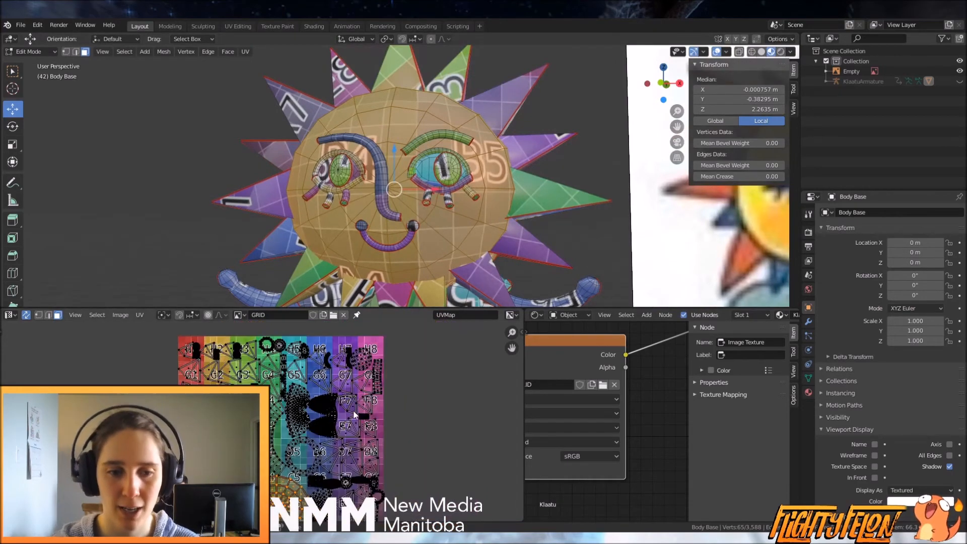
scroll(331, 373, down, 2)
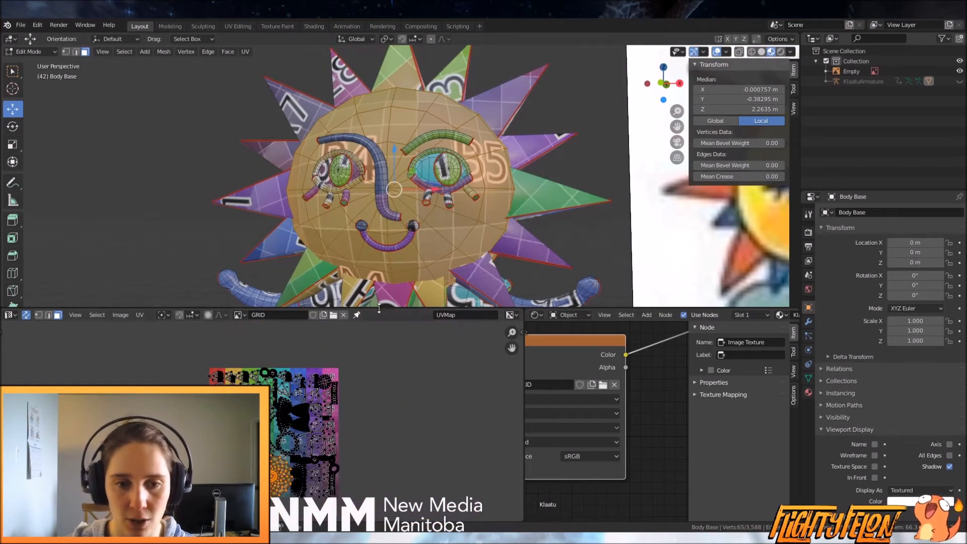
drag(379, 308, 379, 202)
scroll(384, 346, up, 3)
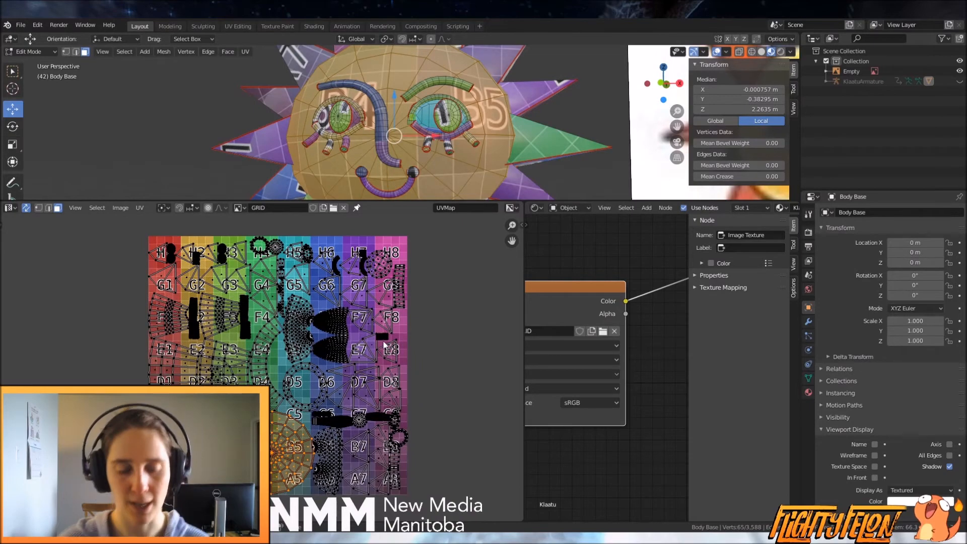
scroll(317, 340, up, 2)
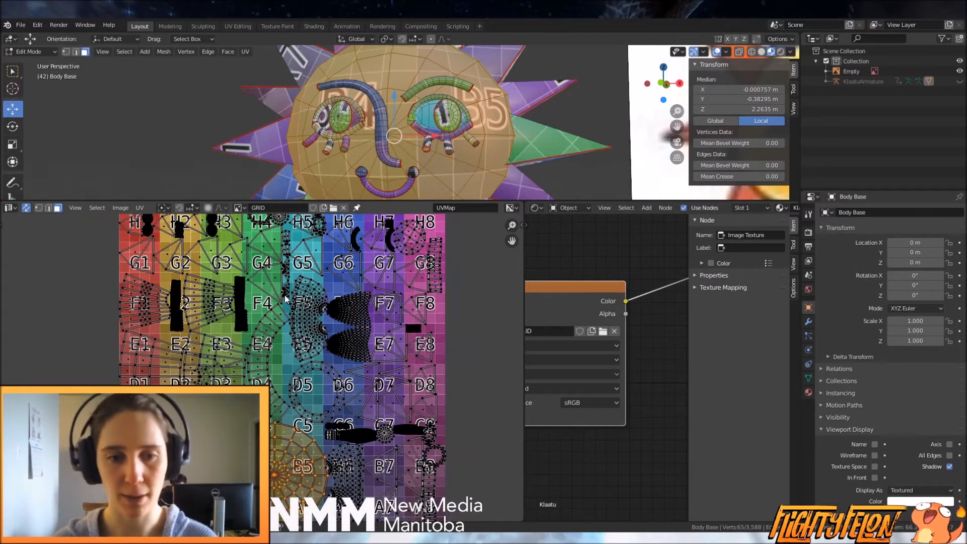
scroll(198, 325, up, 3)
scroll(198, 325, up, 2)
middle_drag(224, 308, 370, 438)
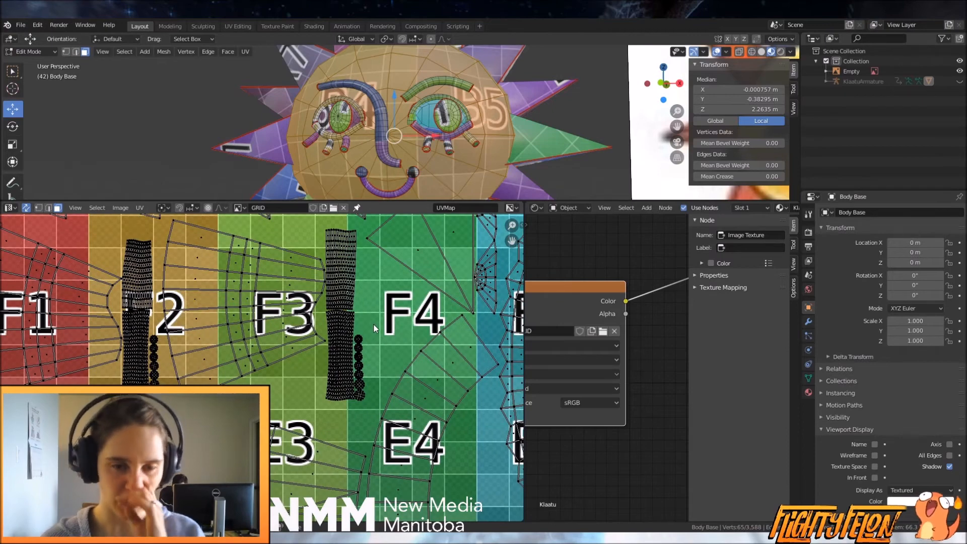
scroll(375, 328, down, 8)
middle_drag(346, 401, 336, 370)
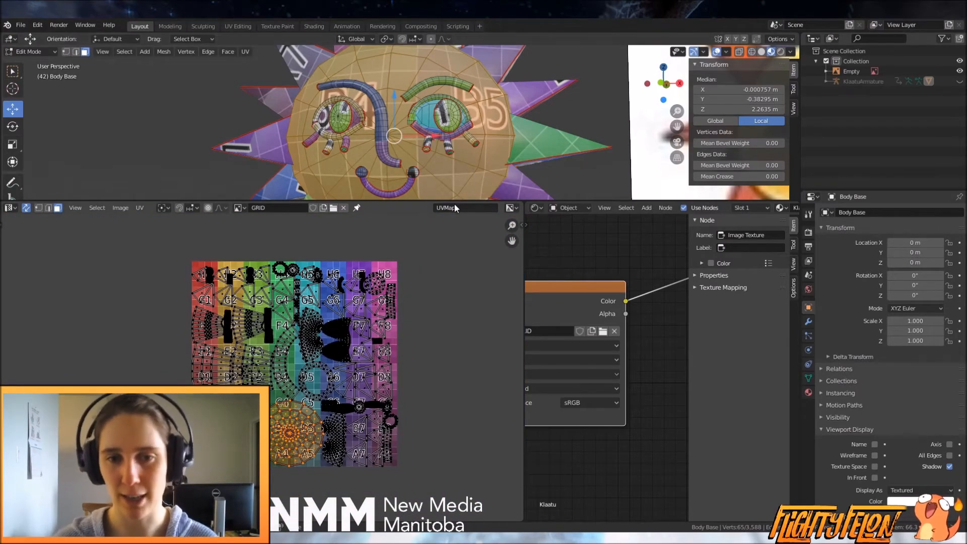
Shrink the UV editor area to give the 3D view more room and save the file
drag(458, 201, 455, 311)
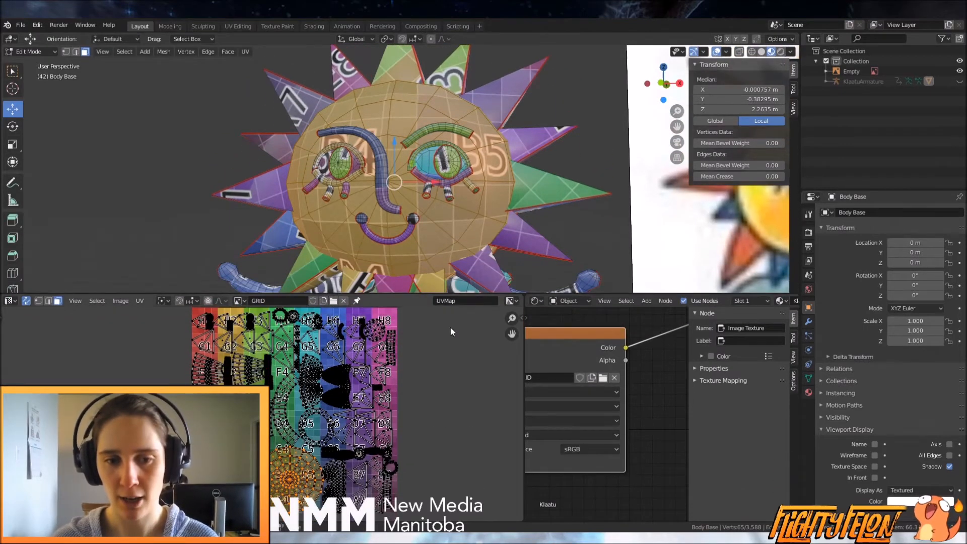
key(ctrl+s)
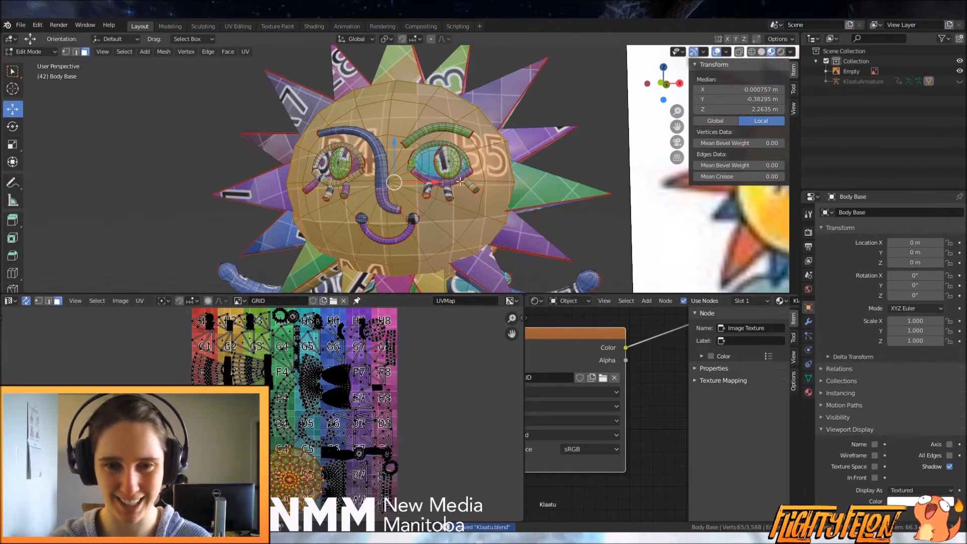
Examine the grid texture across the whole character beside the reference drawing
scroll(398, 211, down, 7)
middle_drag(391, 209, 421, 181)
scroll(461, 200, up, 4)
scroll(460, 200, down, 2)
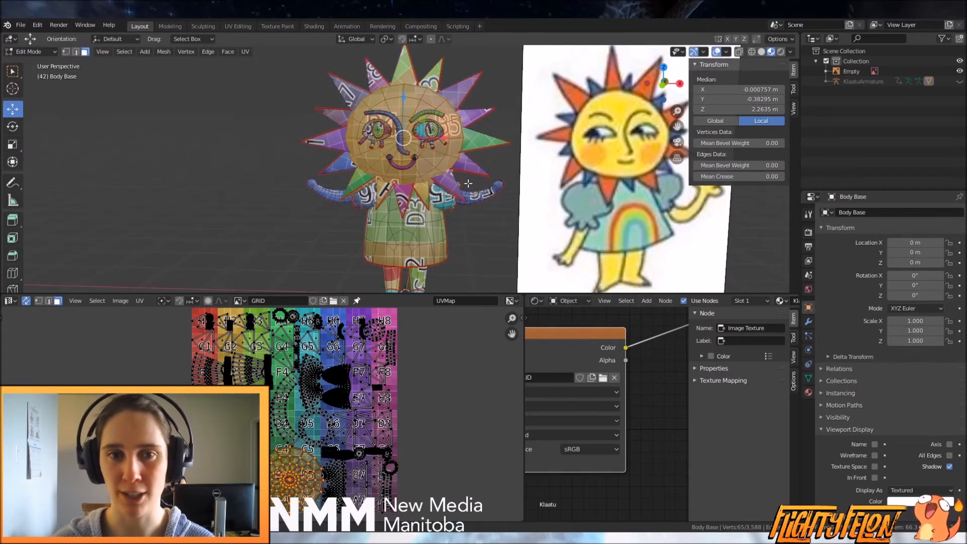
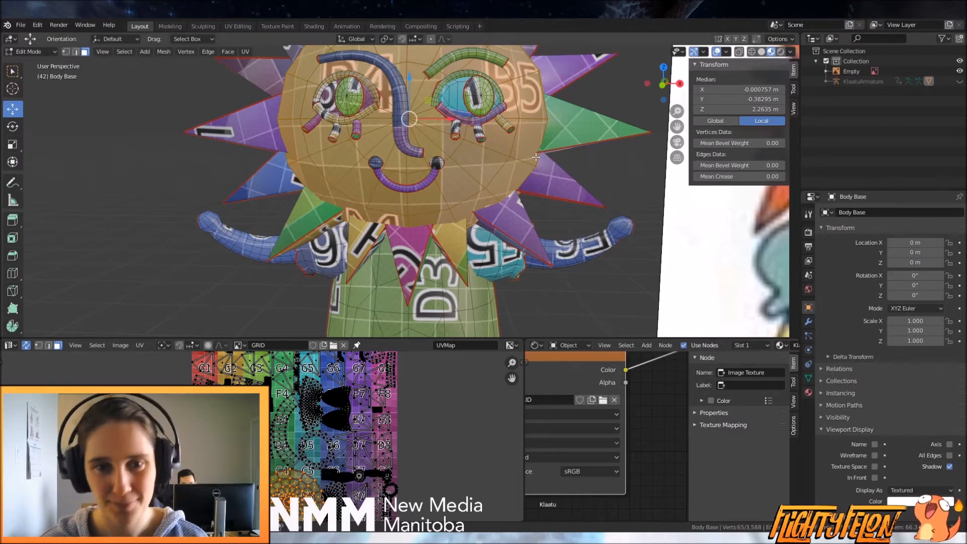
scroll(490, 154, down, 5)
middle_drag(490, 154, 481, 184)
scroll(405, 133, up, 3)
scroll(405, 132, down, 3)
shift+middle_drag(429, 137, 392, 195)
scroll(380, 425, up, 2)
Enlarge the UV editor area around the lower islands and switch to the Texture Paint workspace
middle_drag(382, 426, 385, 370)
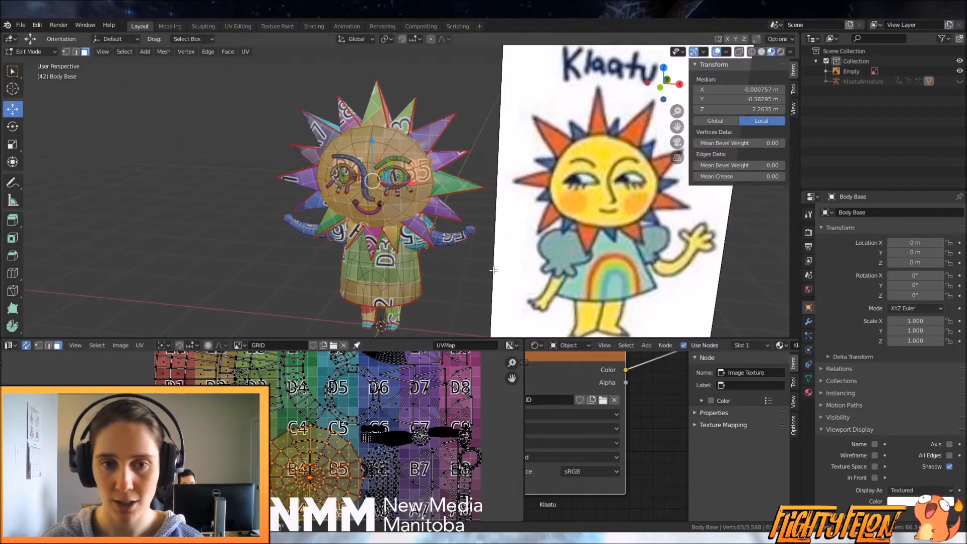
drag(497, 337, 472, 285)
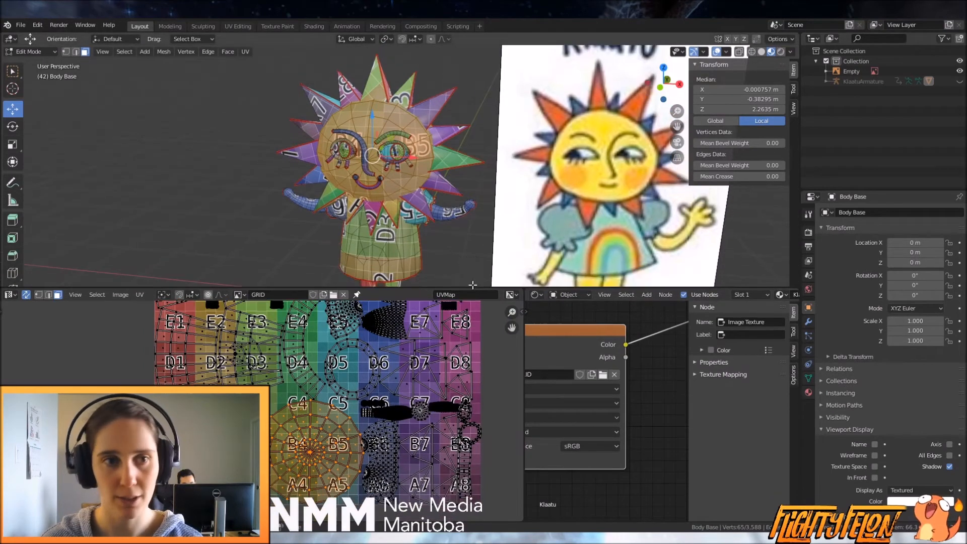
click(280, 25)
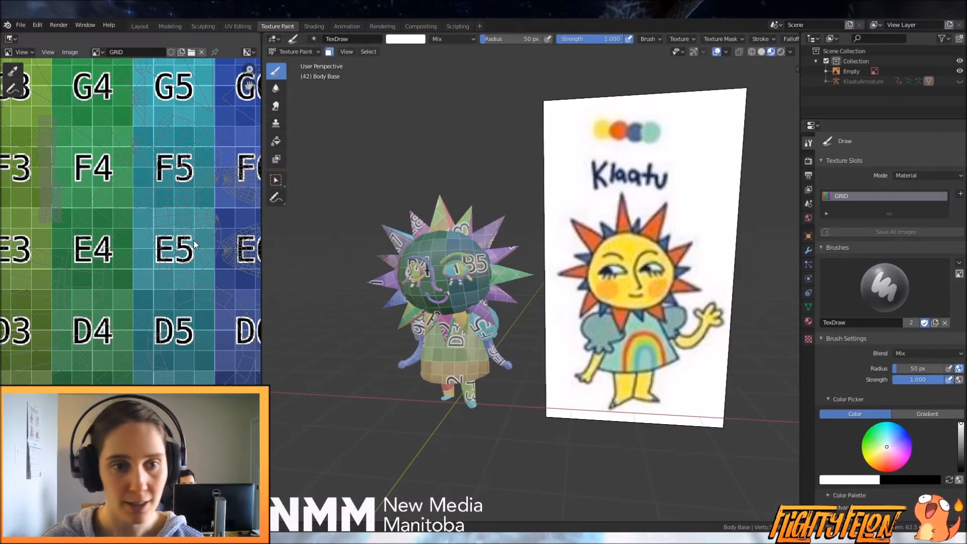
Widen the image editor beside the 3D view and display the Kalaatu BaseColor image in it
scroll(194, 247, down, 5)
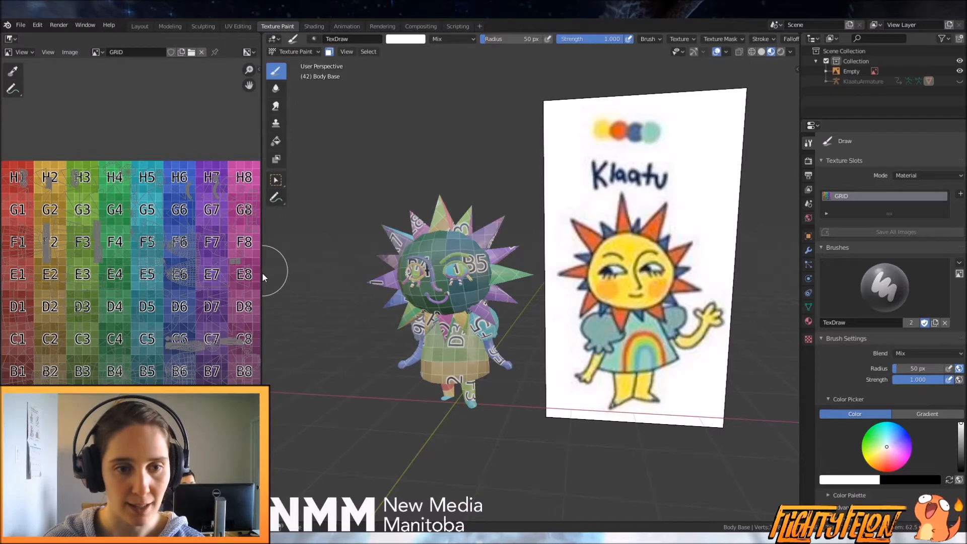
drag(263, 275, 367, 276)
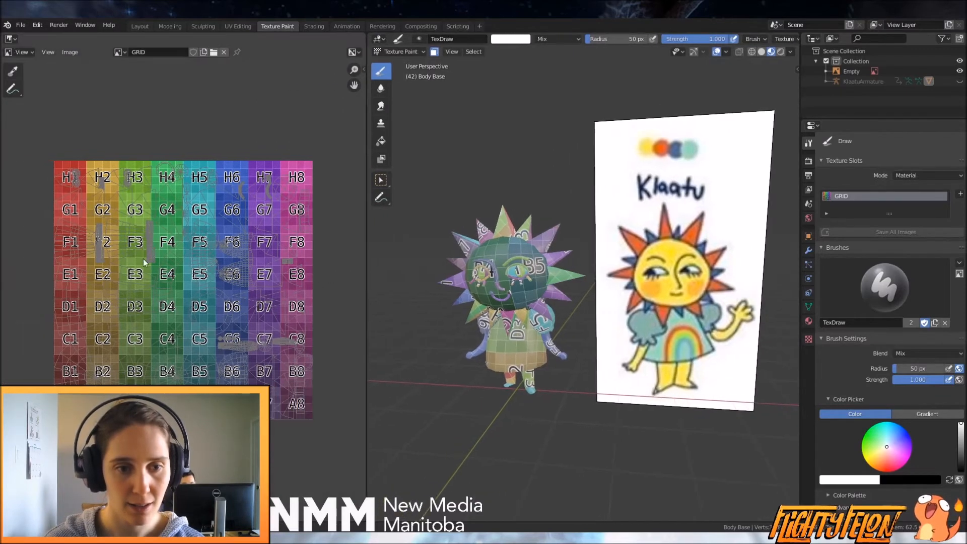
click(121, 53)
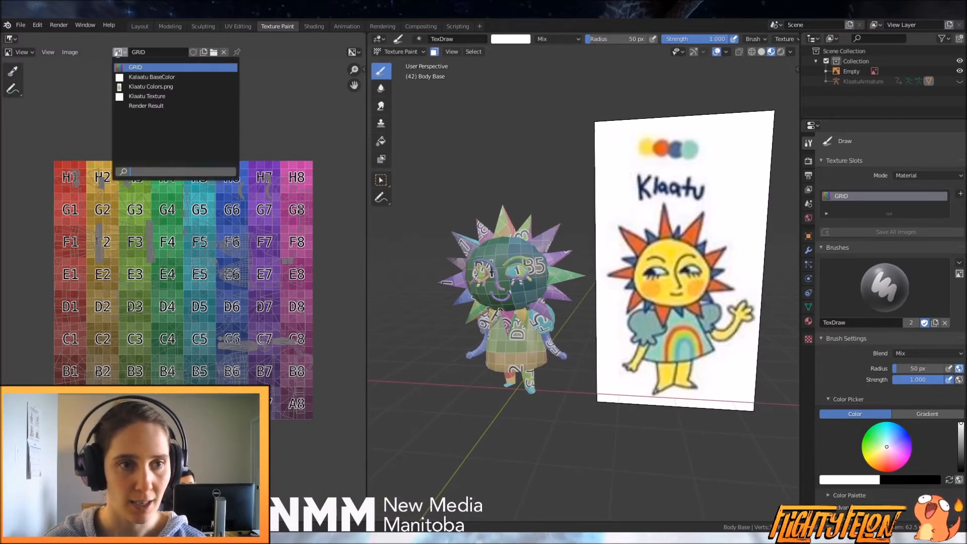
click(146, 78)
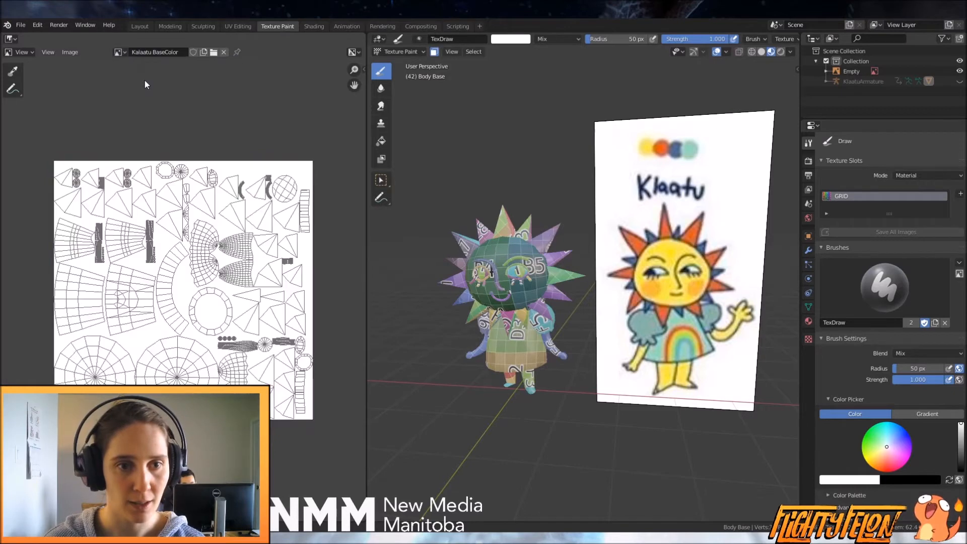
Split the 3D view horizontally and turn the new lower area into a Shader Editor
right_click(367, 404)
click(368, 414)
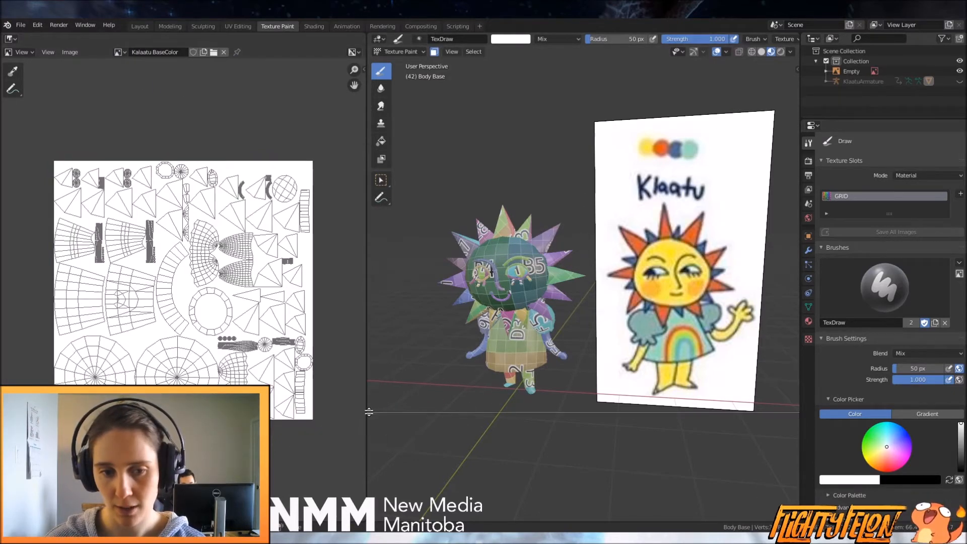
click(380, 412)
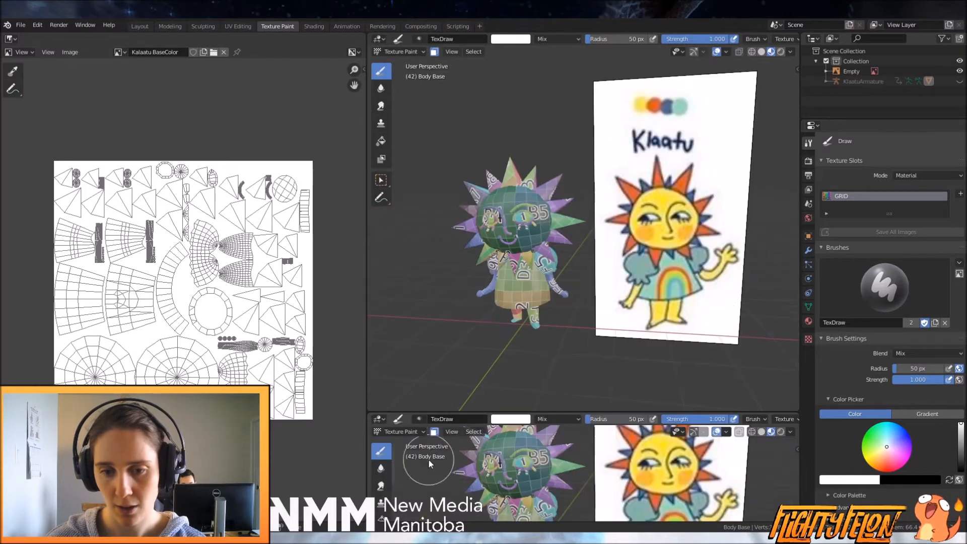
click(379, 419)
click(398, 374)
Set the Klaatu material's Image Texture node to Kalaatu BaseColor and face the character beside the reference drawing
scroll(538, 494, up, 5)
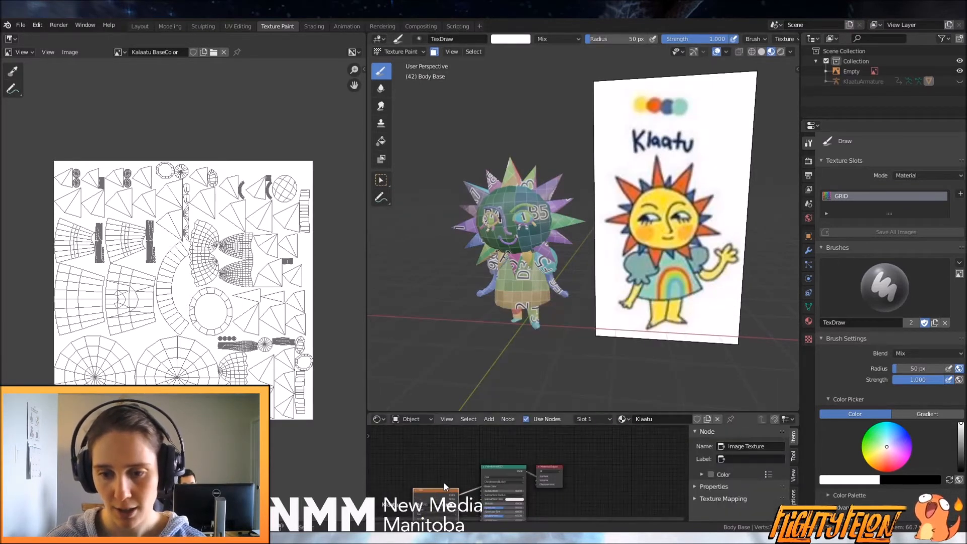
scroll(501, 506, up, 3)
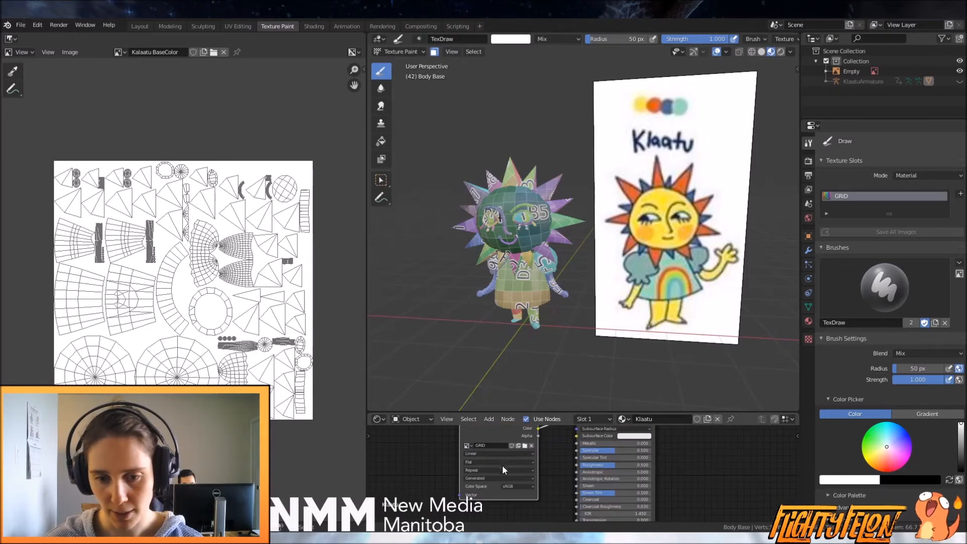
click(436, 439)
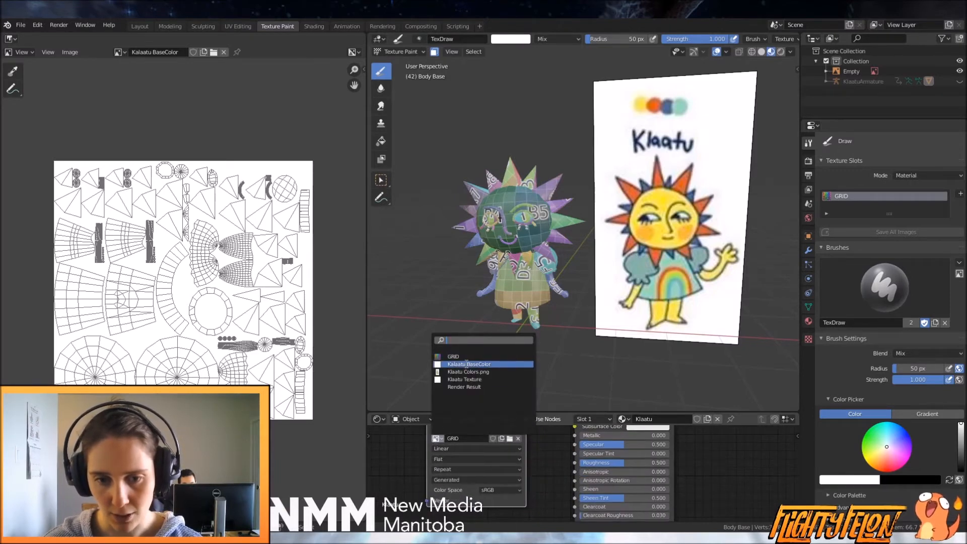
click(468, 363)
scroll(515, 293, up, 1)
key(ctrl+KP_3)
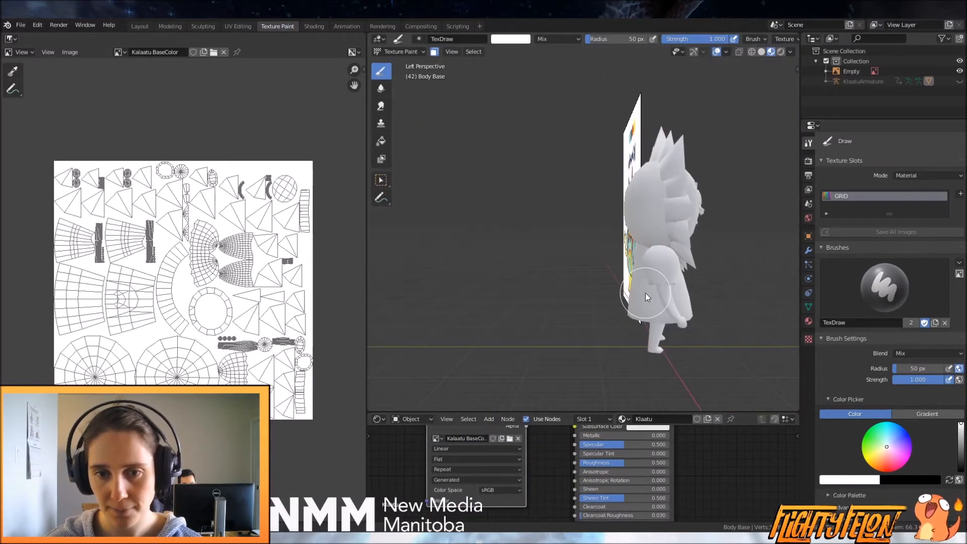
middle_drag(576, 282, 665, 311)
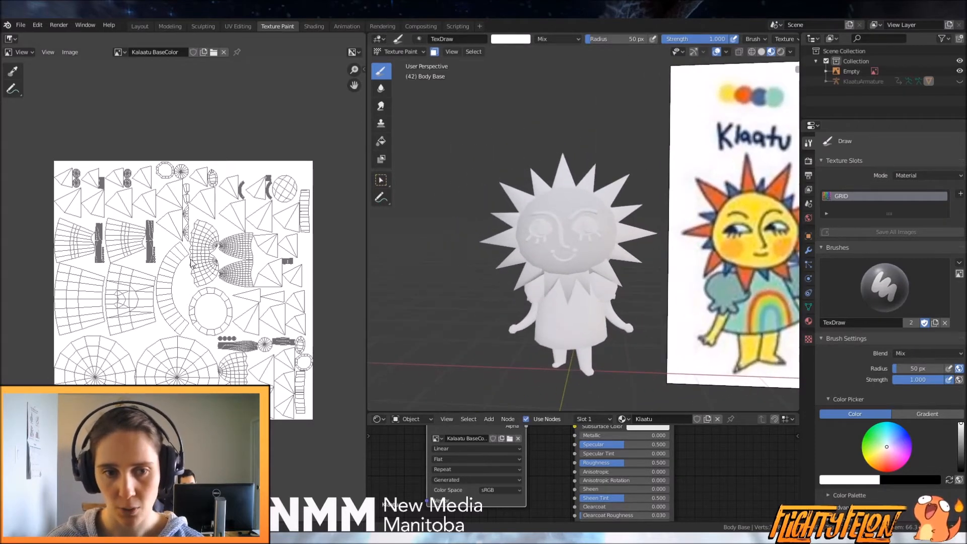
shift+middle_drag(658, 264, 607, 264)
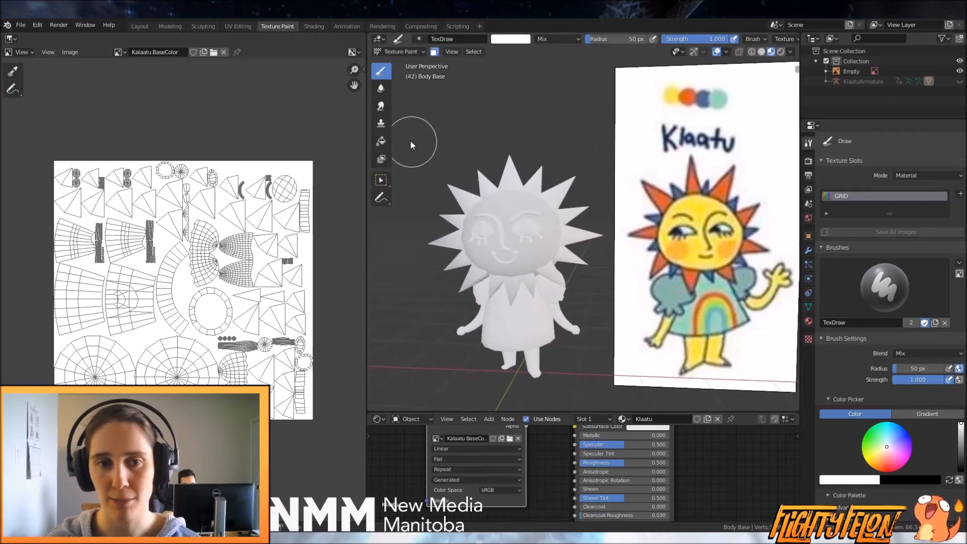
Choose the Fill tool and sample the yellow of the drawing's face as its colour
click(382, 143)
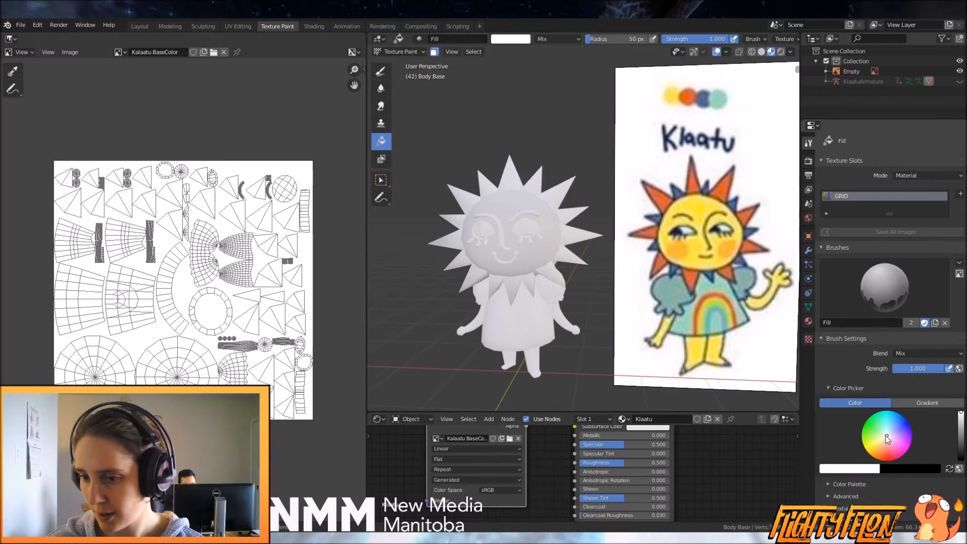
scroll(887, 439, down, 1)
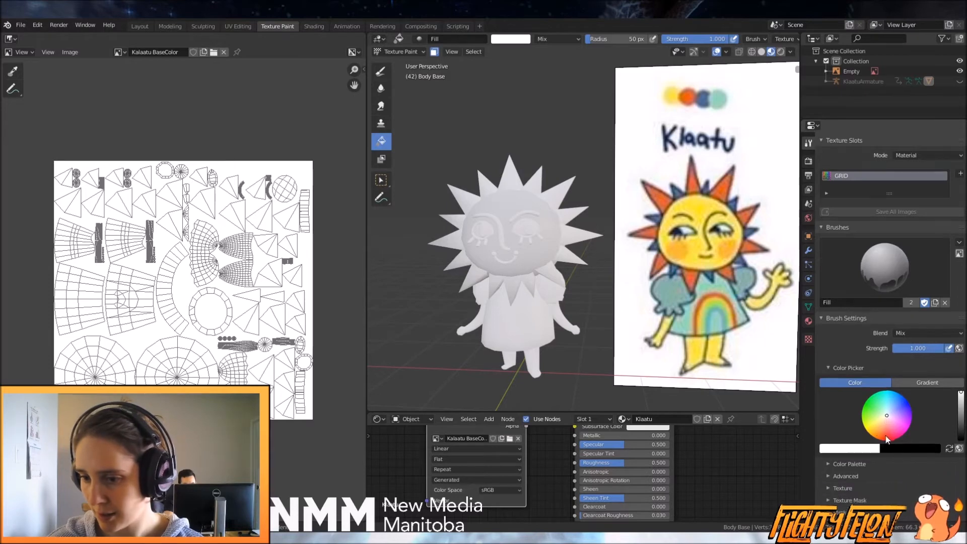
click(860, 449)
click(869, 412)
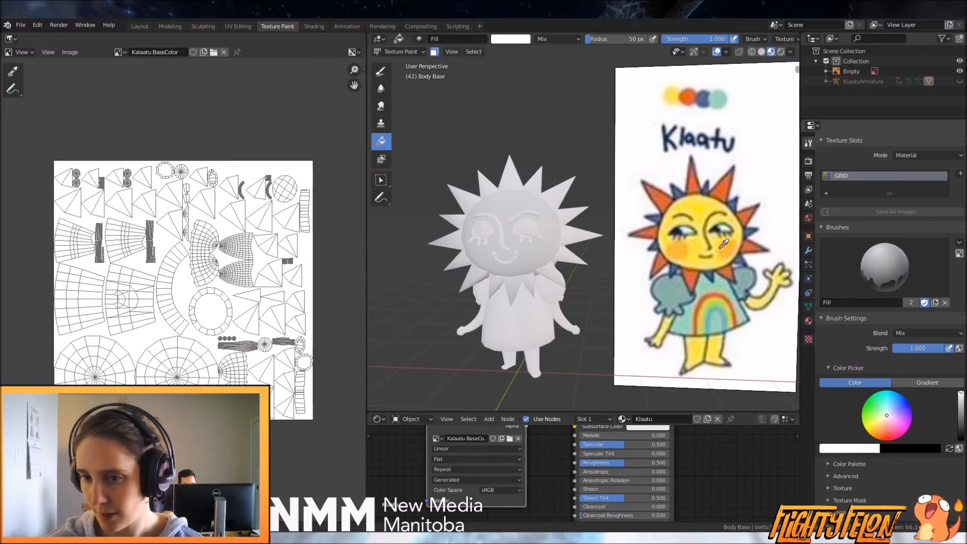
click(691, 215)
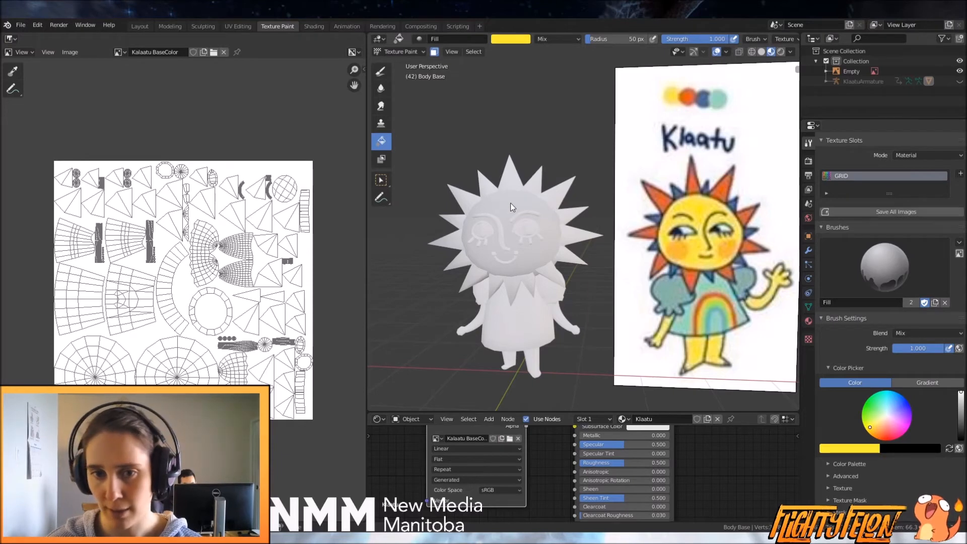
scroll(485, 201, up, 2)
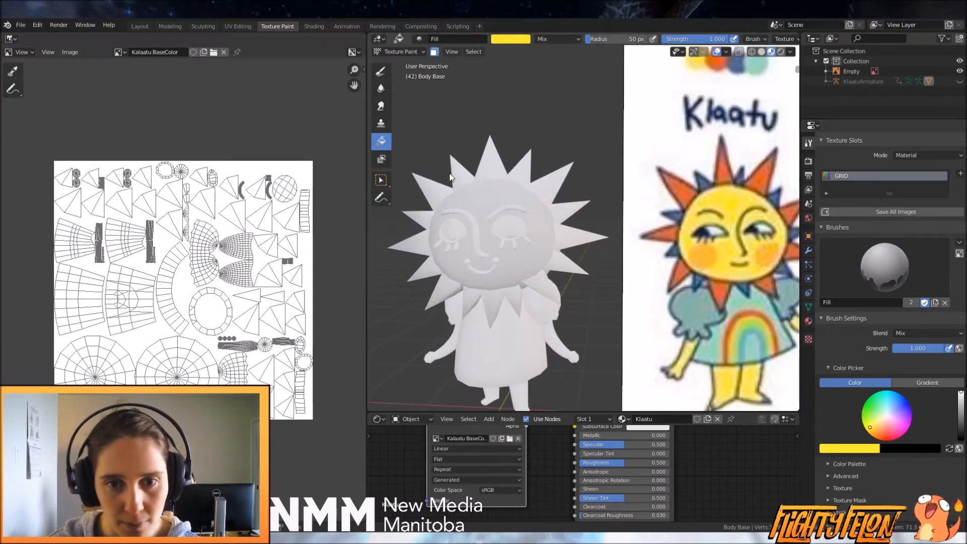
middle_drag(501, 259, 594, 231)
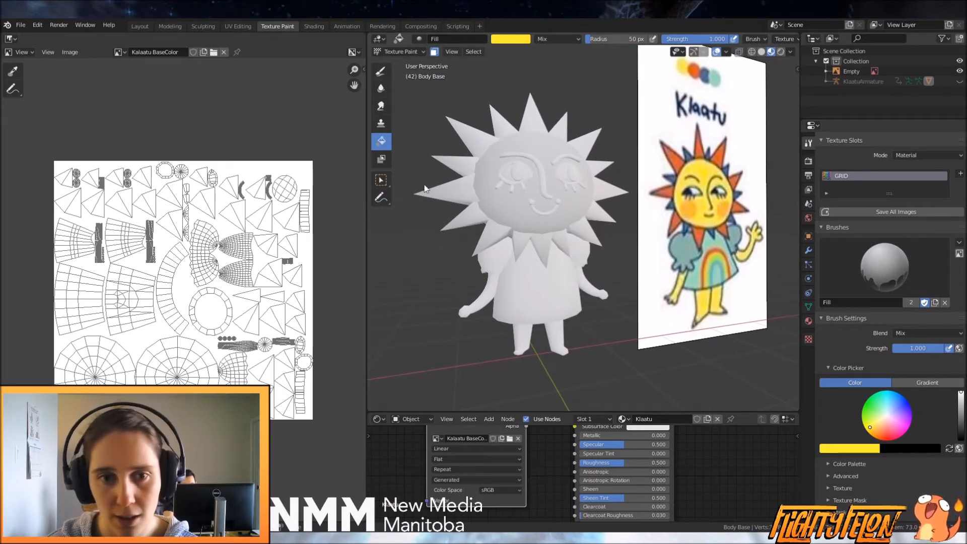
Switch back to the Draw tool, display the GRID texture slot's image and expand the slot list's filter options
click(382, 74)
middle_drag(535, 185, 498, 180)
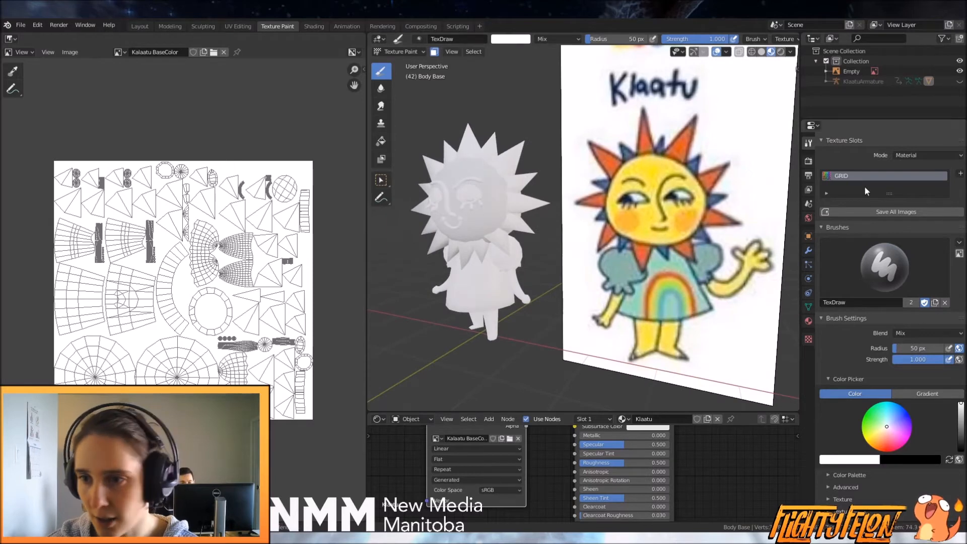
click(836, 177)
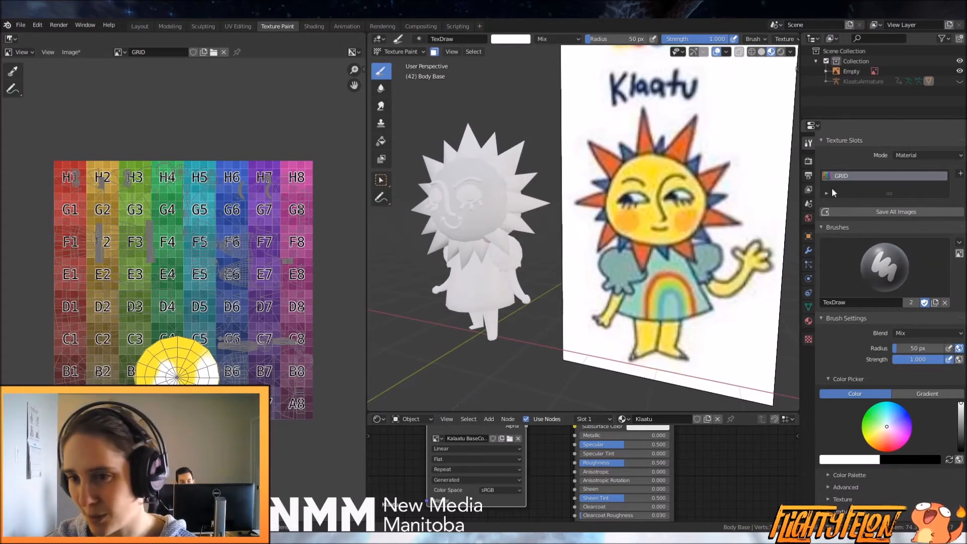
click(827, 193)
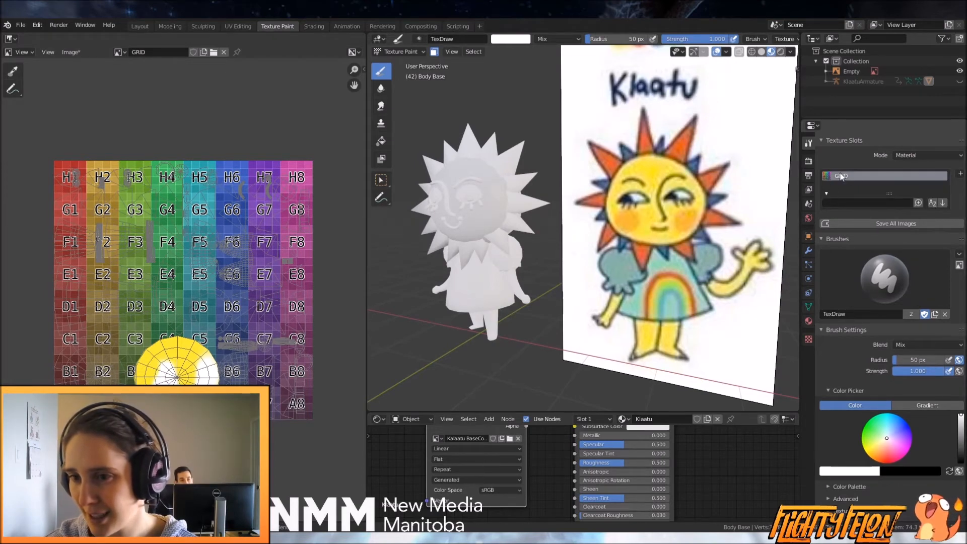
Add a Base Color texture paint slot named Klaatu Base Color at 1024 by 1024 px with a blank fill
click(961, 178)
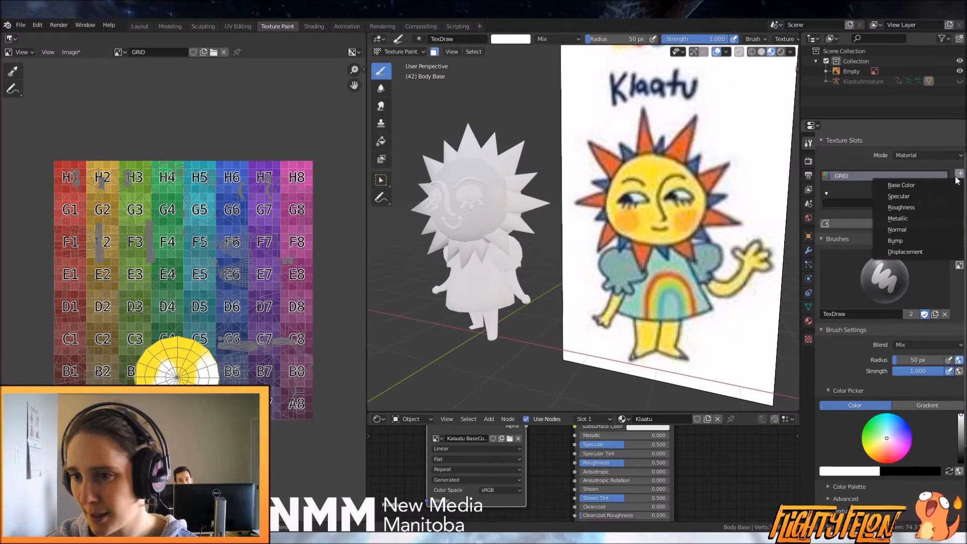
click(949, 184)
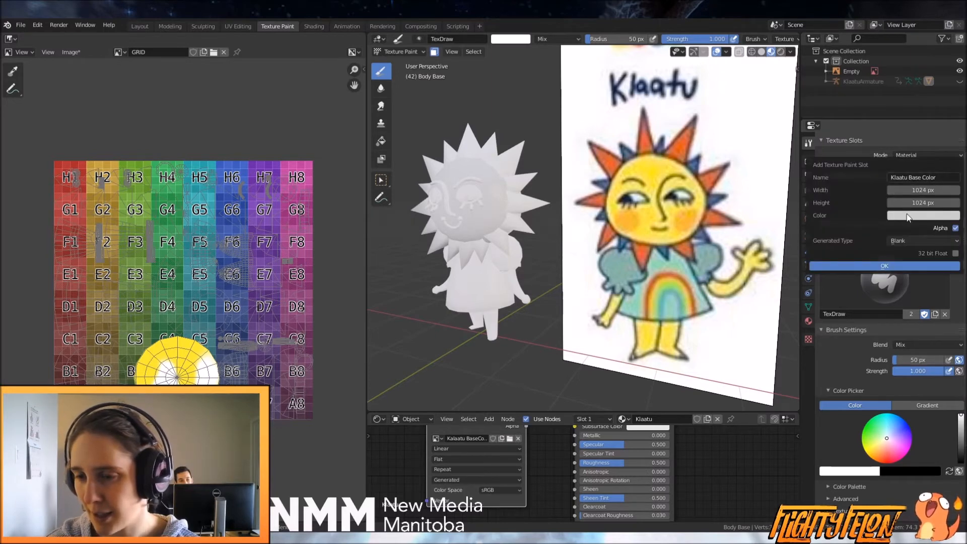
click(890, 267)
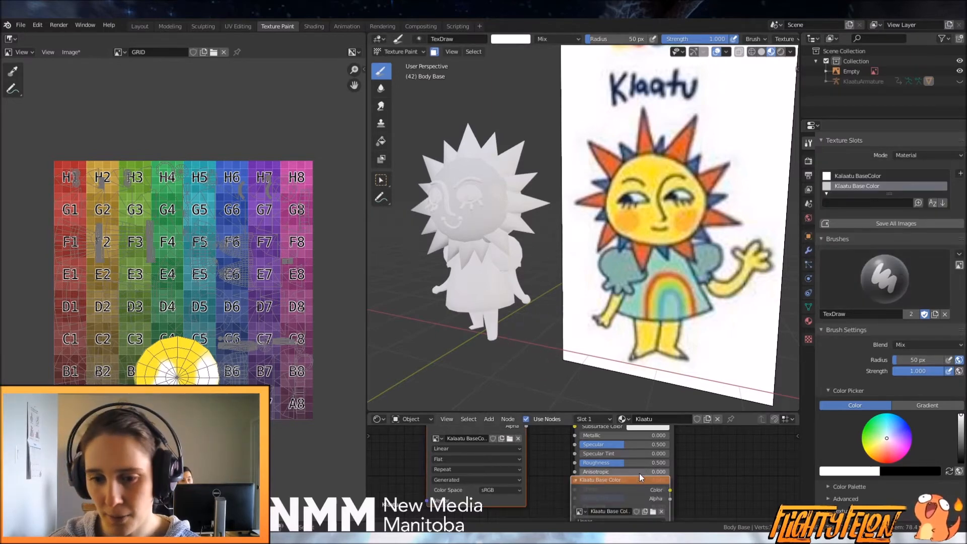
Delete the added Klaatu Base Color image node and reposition the Kalaatu BaseColor node beside the shader node
scroll(624, 472, down, 3)
drag(599, 491, 524, 479)
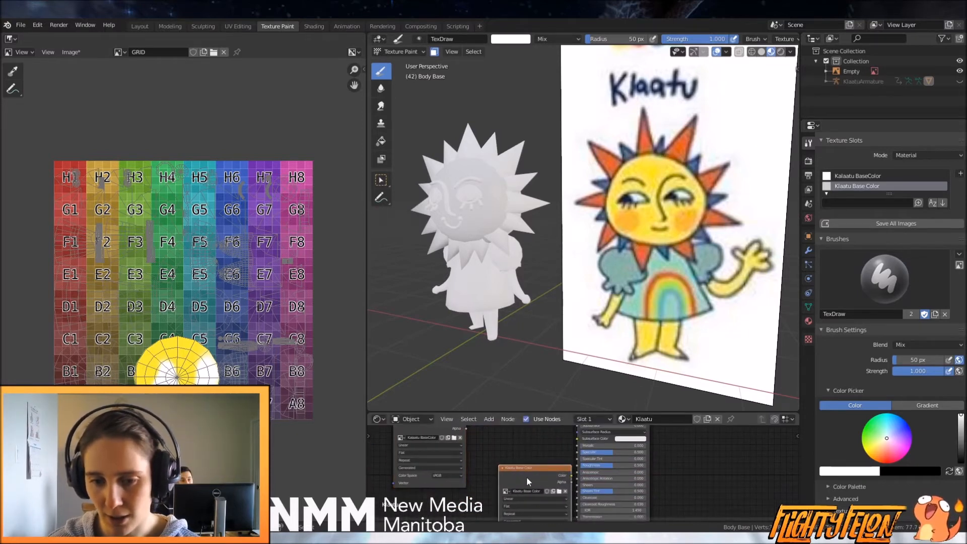
key(x)
key(Home)
drag(495, 454, 523, 455)
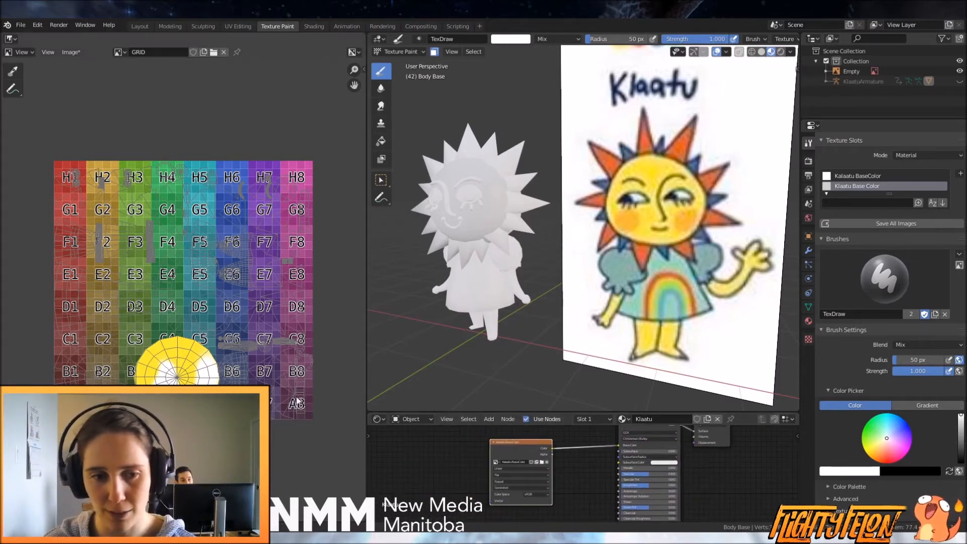
Display the Klaatu Base Color image in the image editor and try a white brush stroke on the face
click(116, 52)
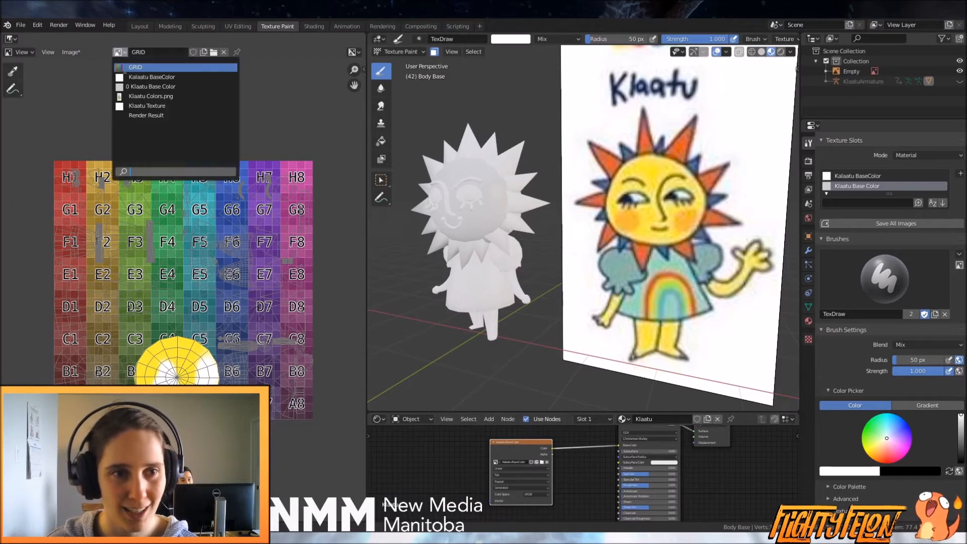
click(139, 85)
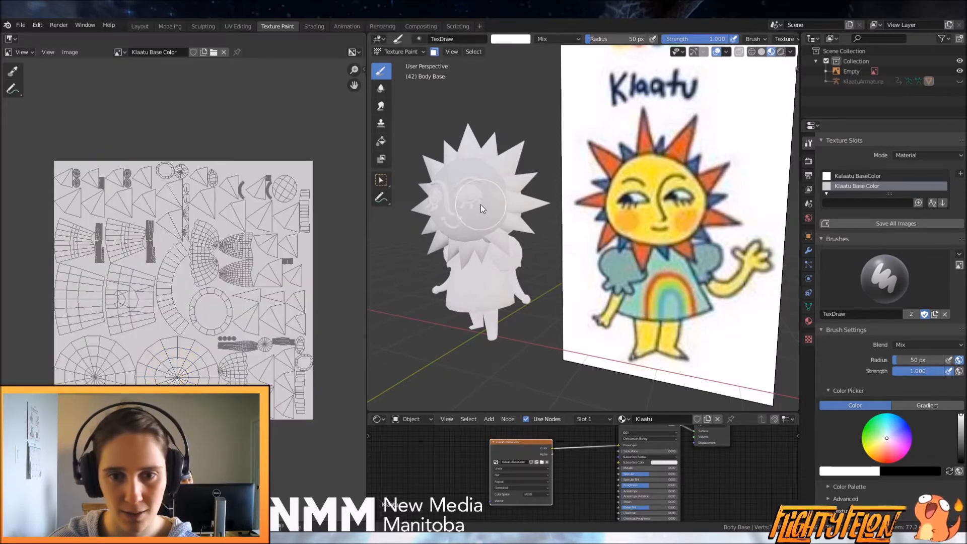
drag(482, 231, 487, 259)
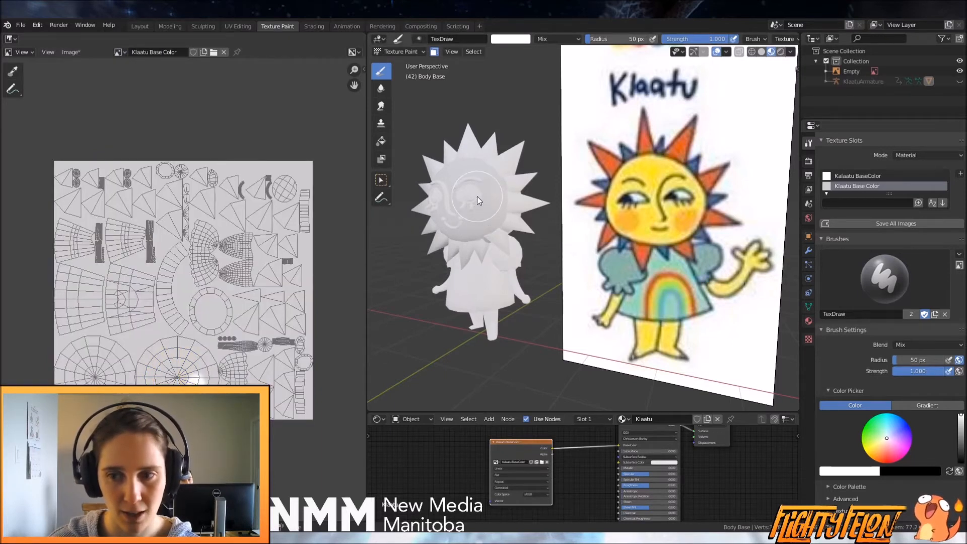
key(ctrl+z)
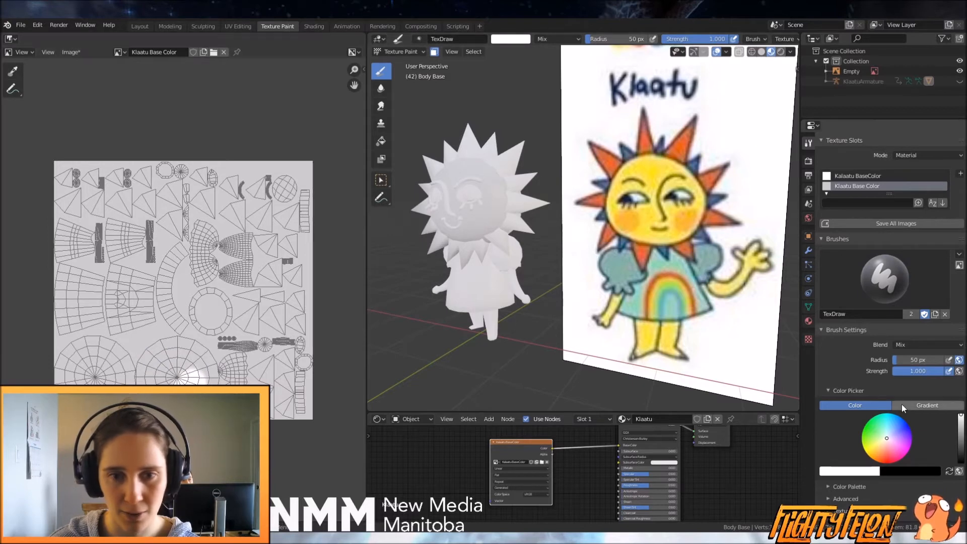
Sample the yellow from the drawing's face as the Draw brush colour
click(878, 469)
click(872, 437)
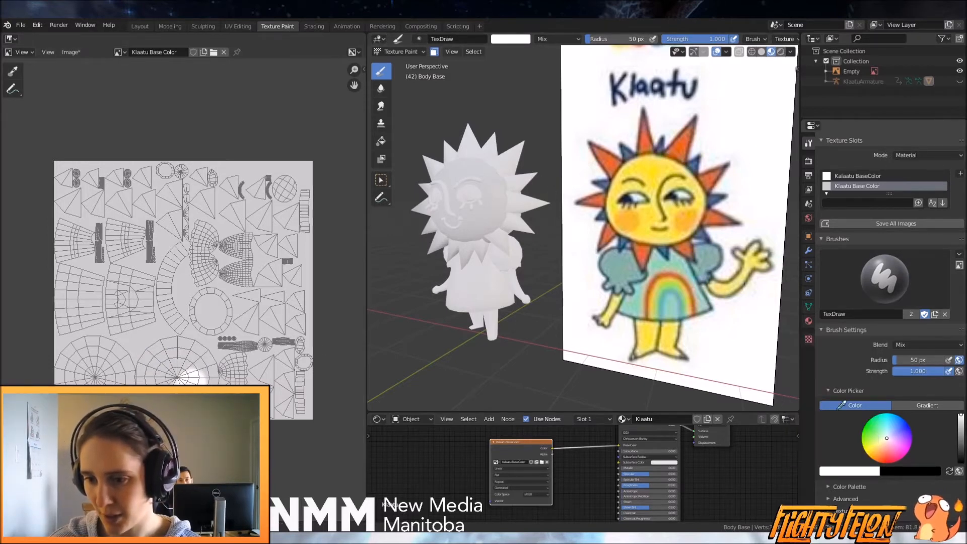
click(695, 186)
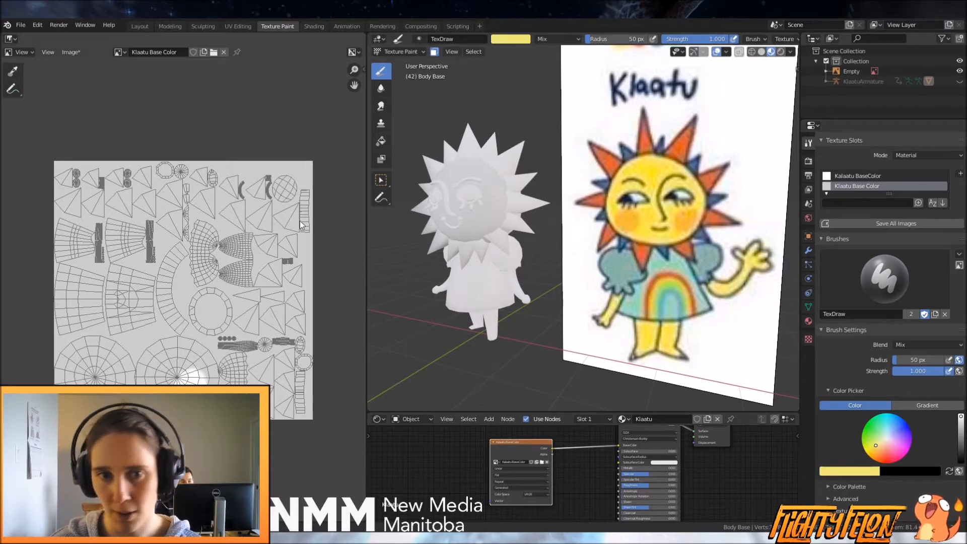
Fill the Klaatu Base Color image with yellow in the image editor's Paint mode, then return to the Draw tool
click(381, 141)
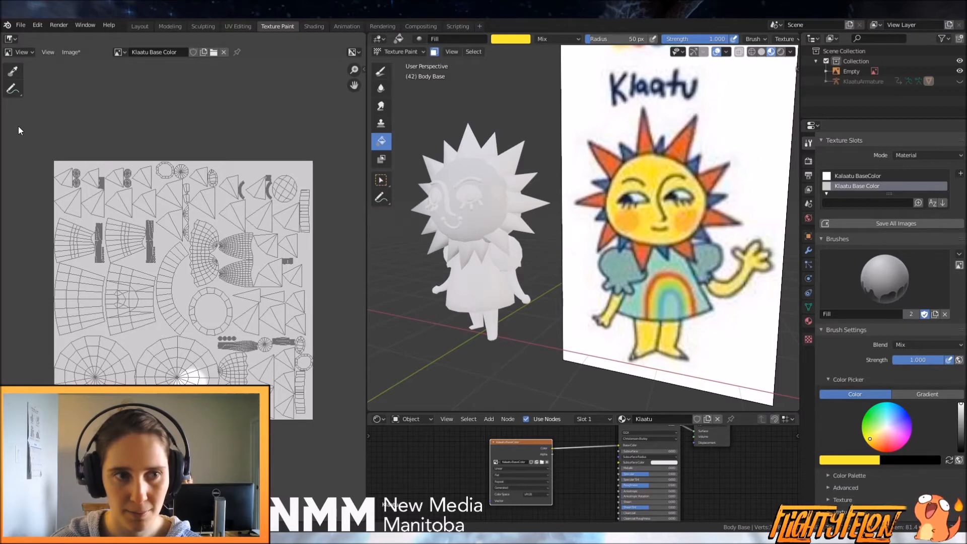
click(21, 52)
click(18, 77)
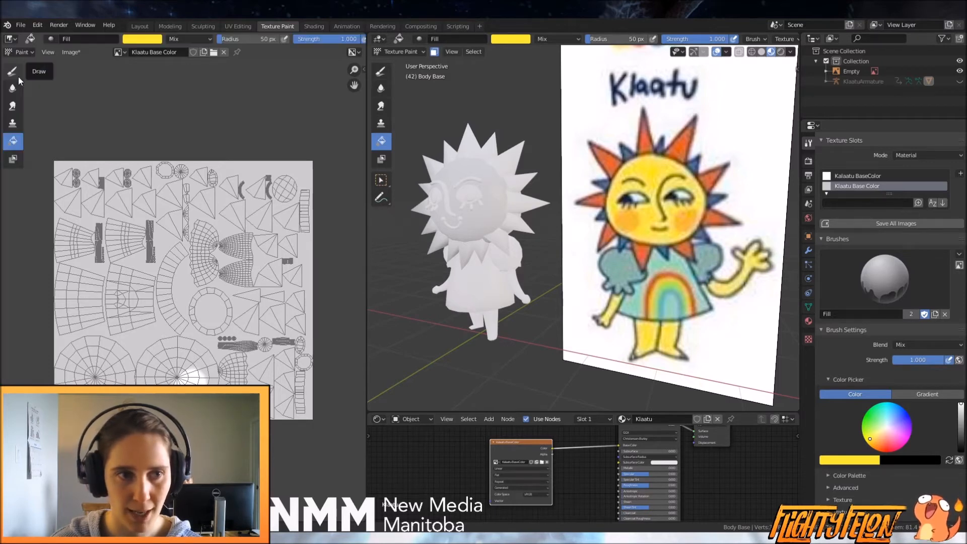
click(106, 229)
click(12, 71)
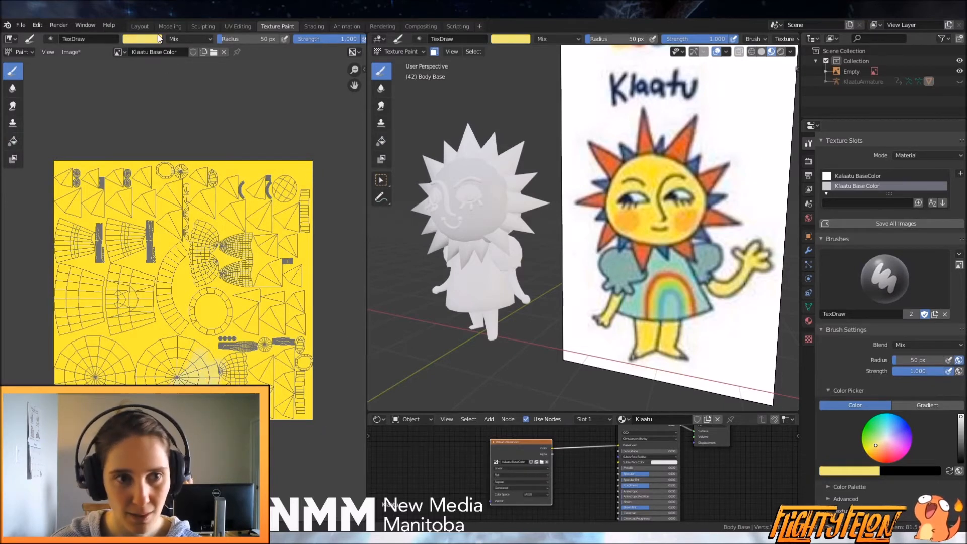
Sample the yellow from the Klaatu Base Color image as the Draw brush colour
click(144, 41)
click(208, 150)
click(225, 287)
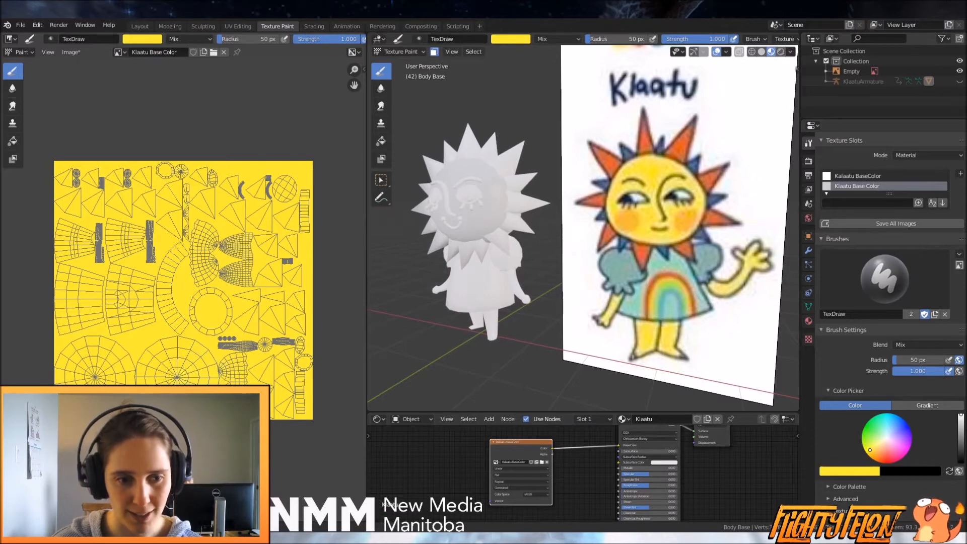
Assign the Klaatu Base Color image to the material's image texture node in place of Kalaatu BaseColor
scroll(496, 464, up, 3)
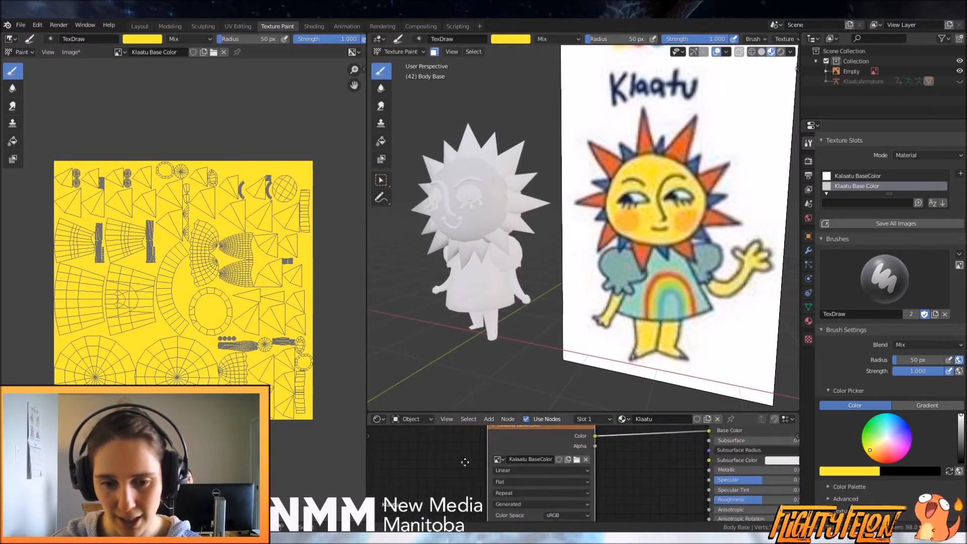
click(498, 460)
click(529, 394)
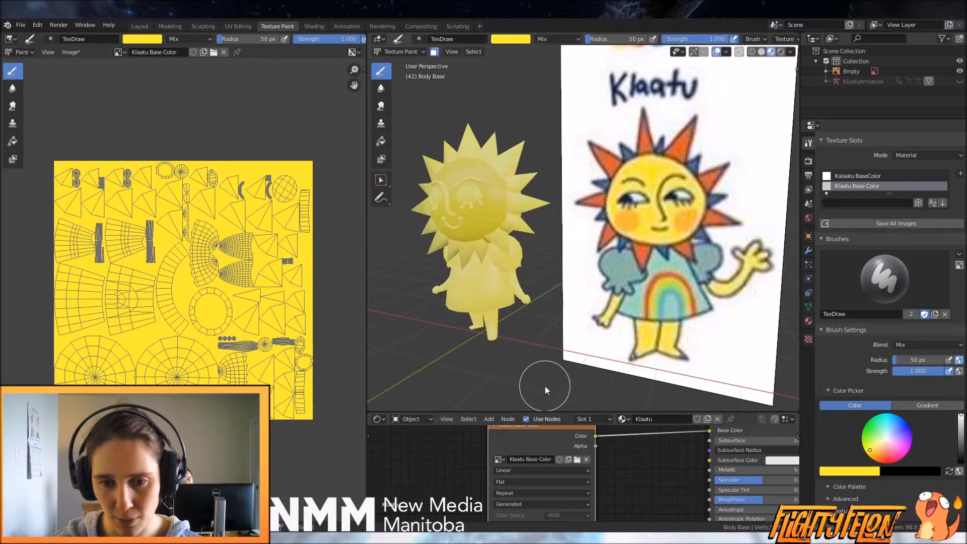
scroll(533, 458, up, 6)
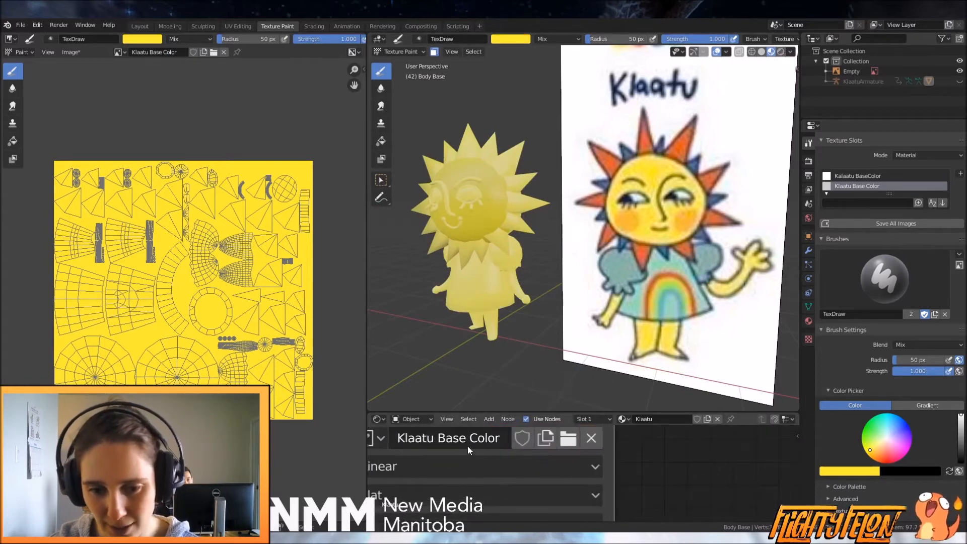
Check the Kalaatu BaseColor texture slot, enlarge the slot list and make the Klaatu Base Color slot active again
click(856, 176)
right_click(854, 174)
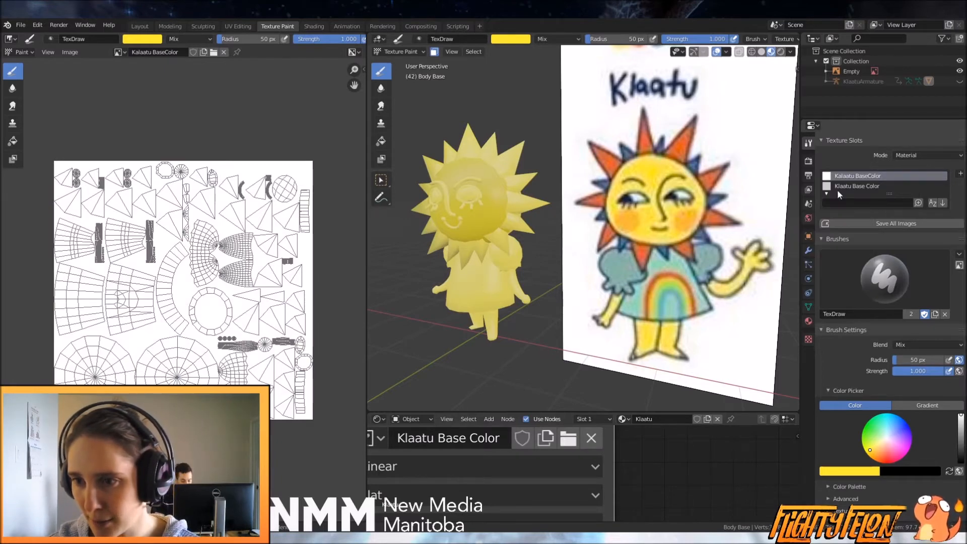
drag(884, 198, 886, 229)
click(861, 186)
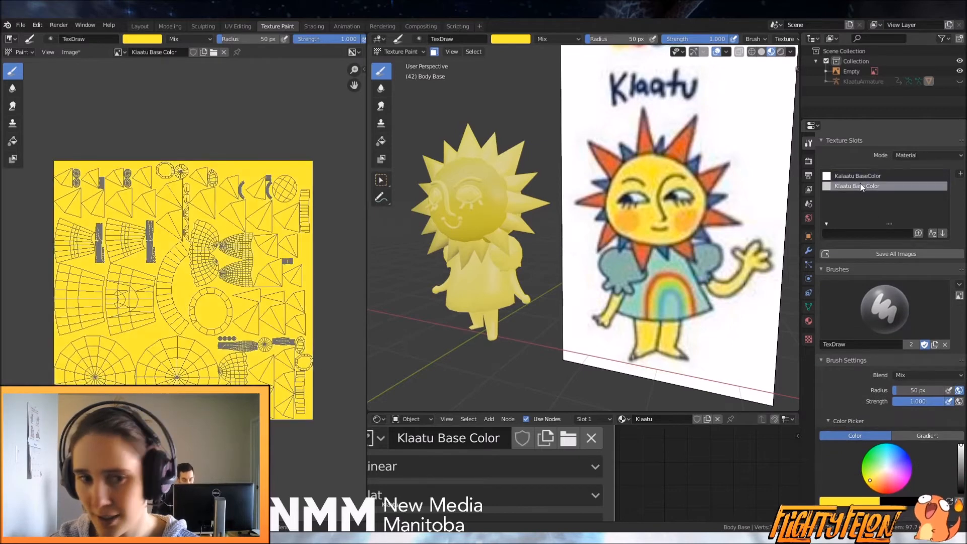
scroll(497, 274, down, 5)
scroll(577, 278, up, 5)
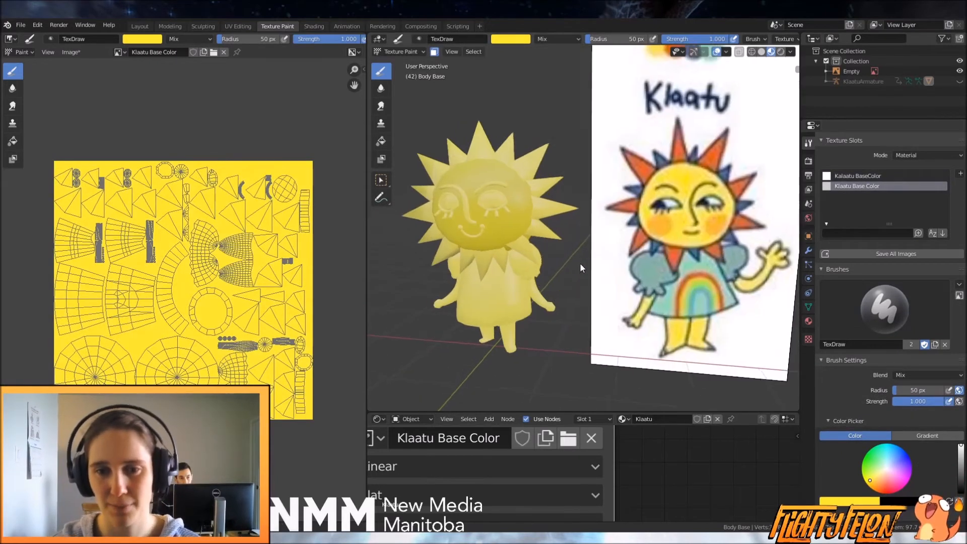
middle_drag(575, 208, 554, 222)
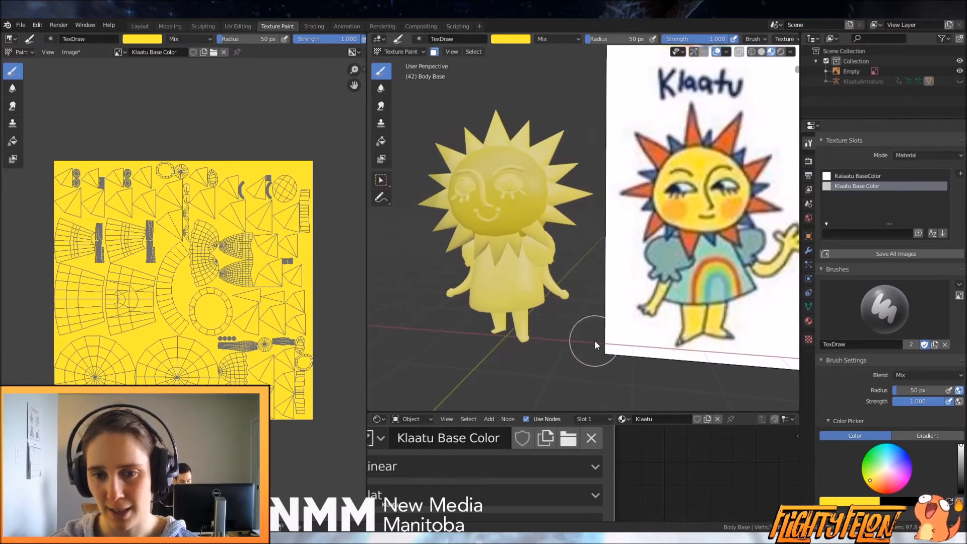
middle_drag(607, 311, 631, 292)
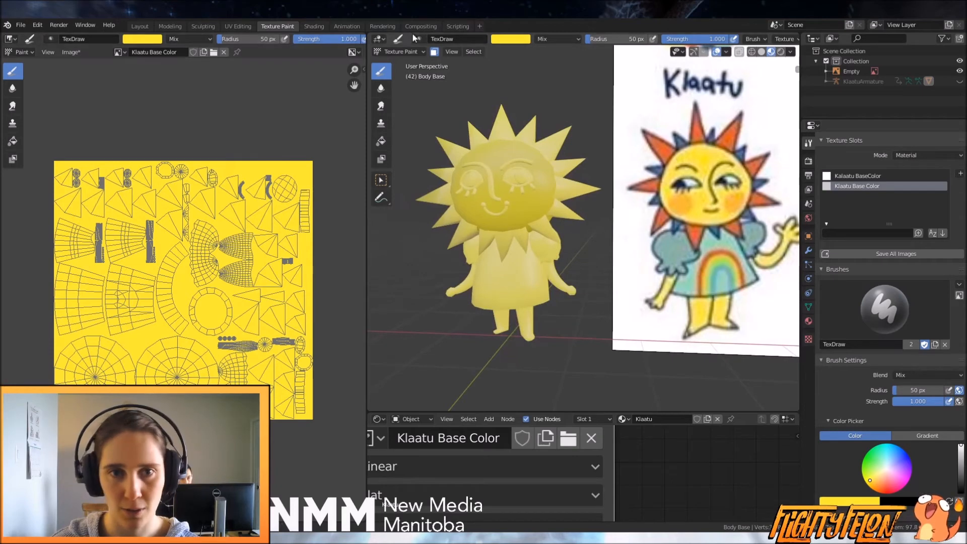
Sample the teal from the dress in the reference drawing as the Draw brush colour
click(516, 41)
click(576, 150)
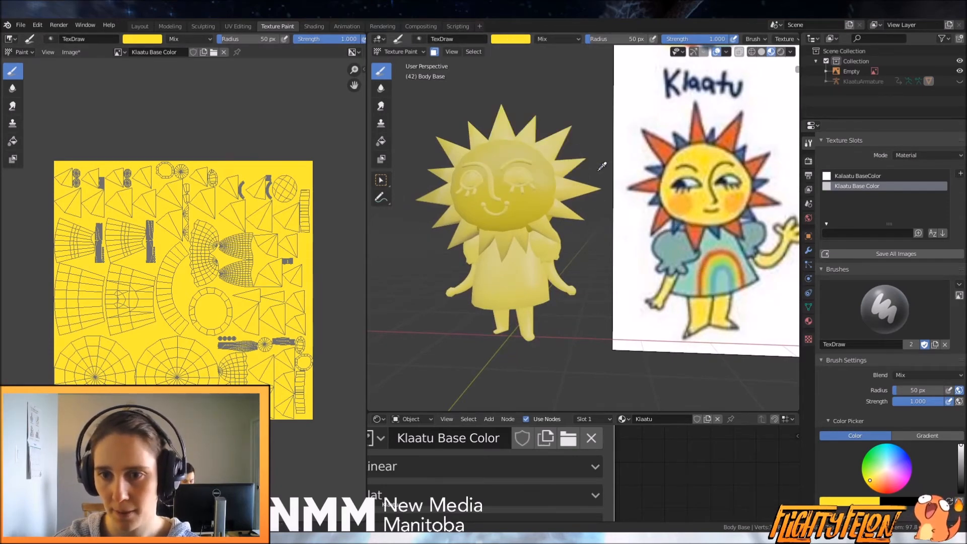
click(715, 237)
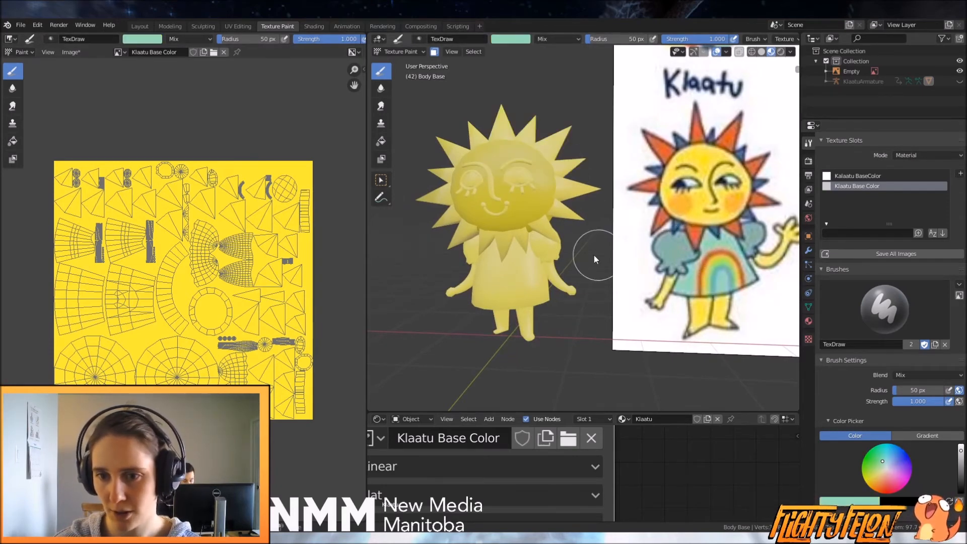
Switch to the Fill tool and sample the teal of the drawing's dress as its colour
click(385, 142)
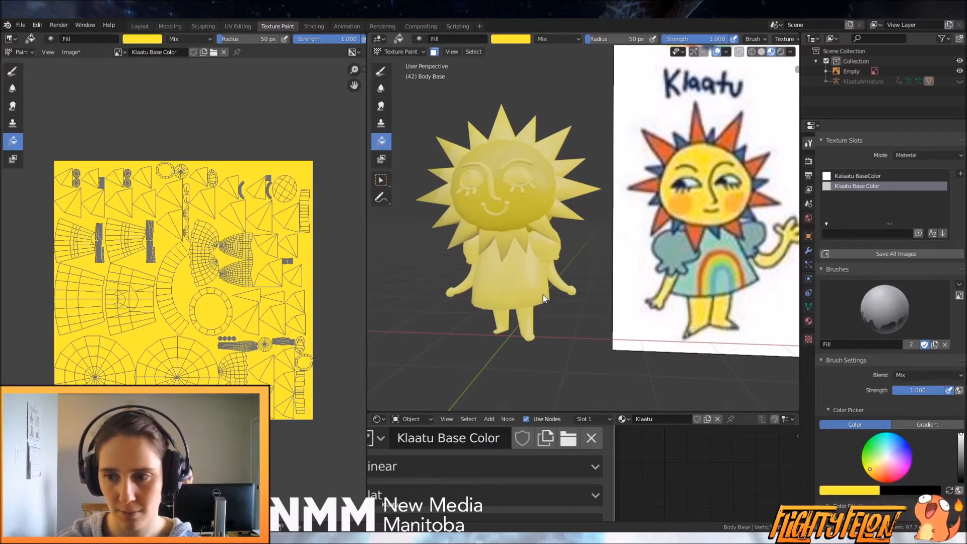
scroll(493, 305, up, 5)
scroll(492, 304, down, 4)
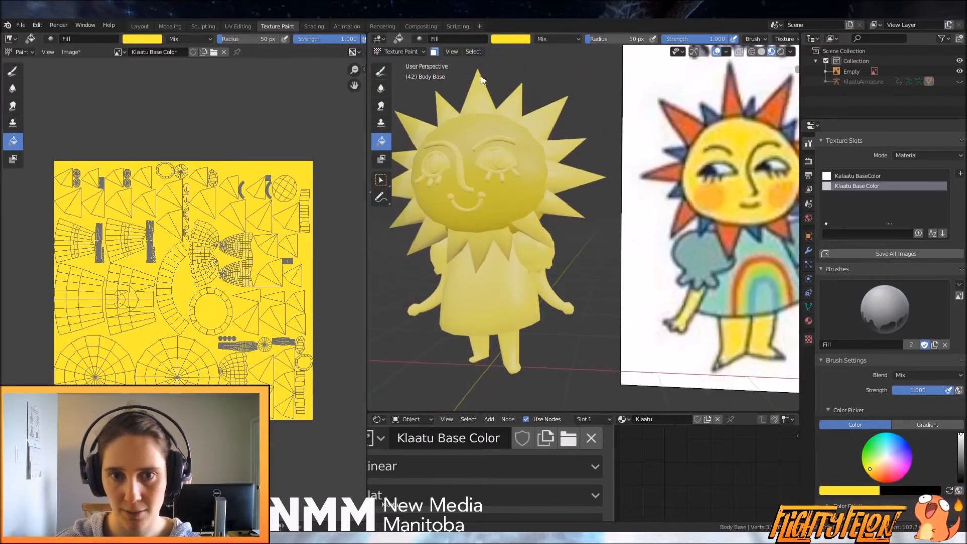
click(521, 39)
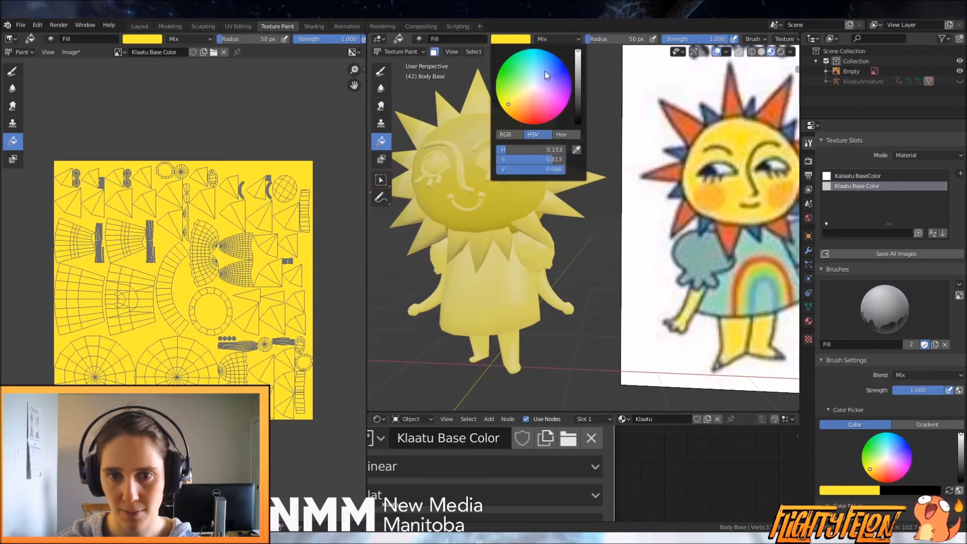
click(525, 41)
click(577, 150)
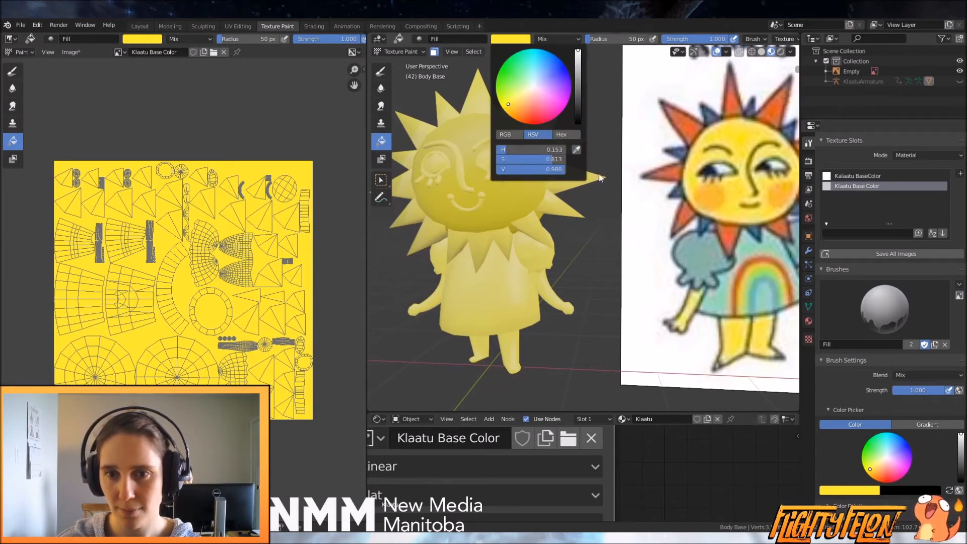
click(722, 297)
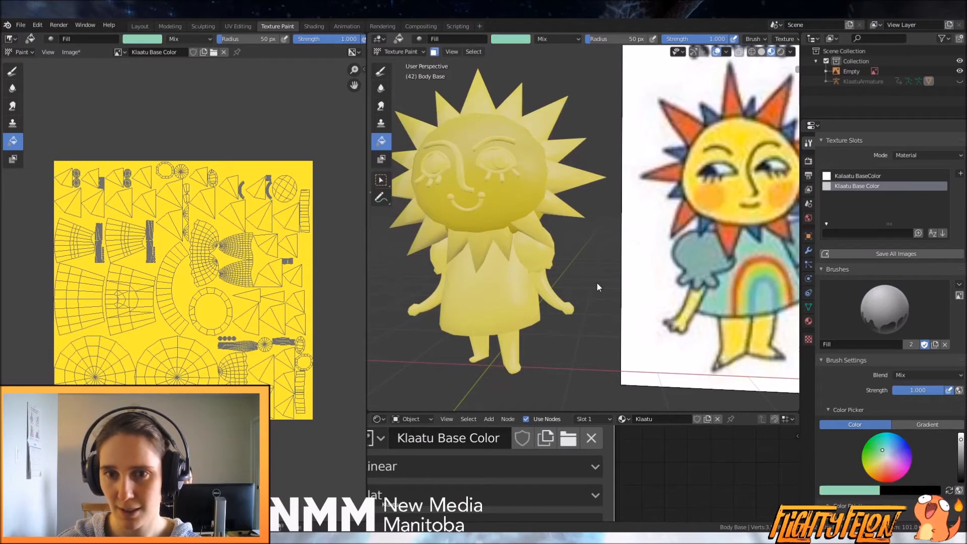
Try to fill the model's dress with teal, check the face selection in Edit Mode and undo the fill
click(519, 299)
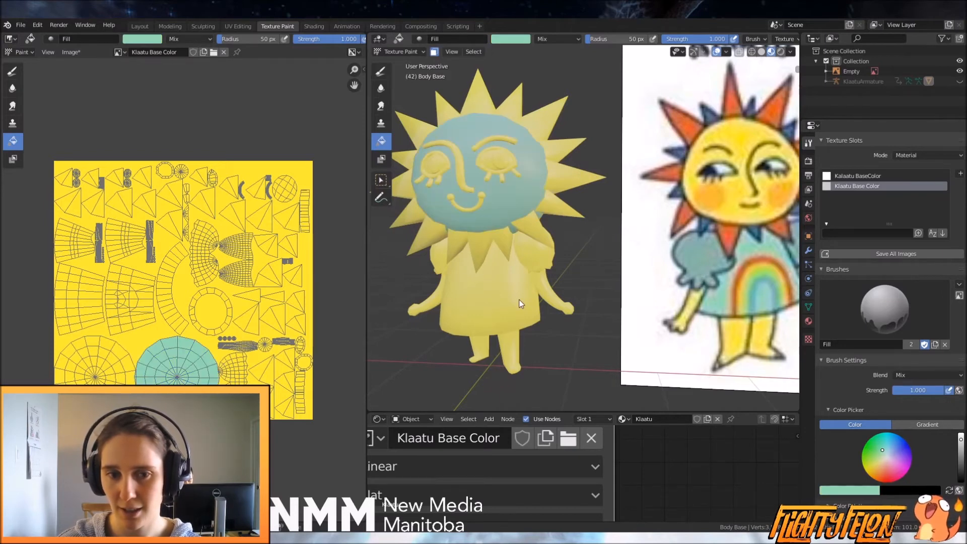
key(ctrl+z)
scroll(519, 317, up, 2)
key(Tab)
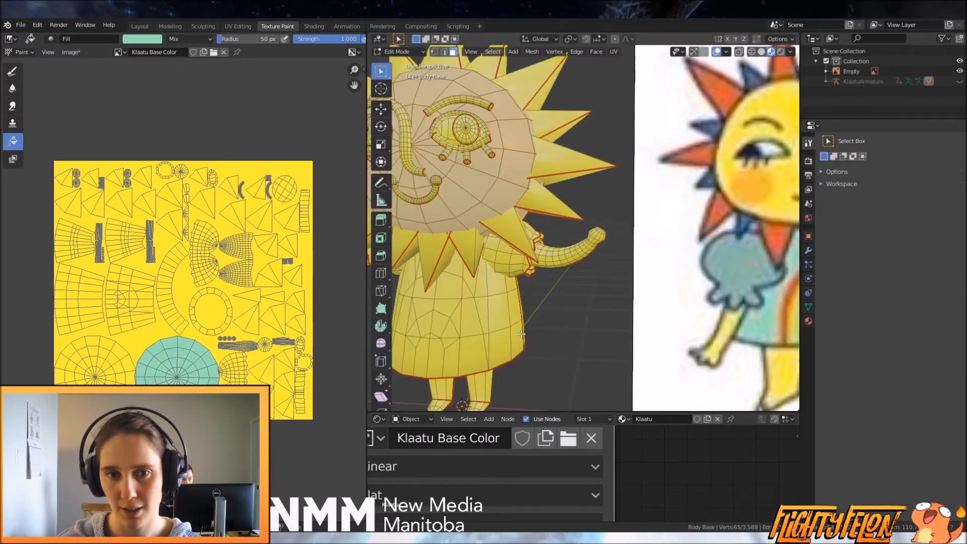
scroll(562, 297, down, 3)
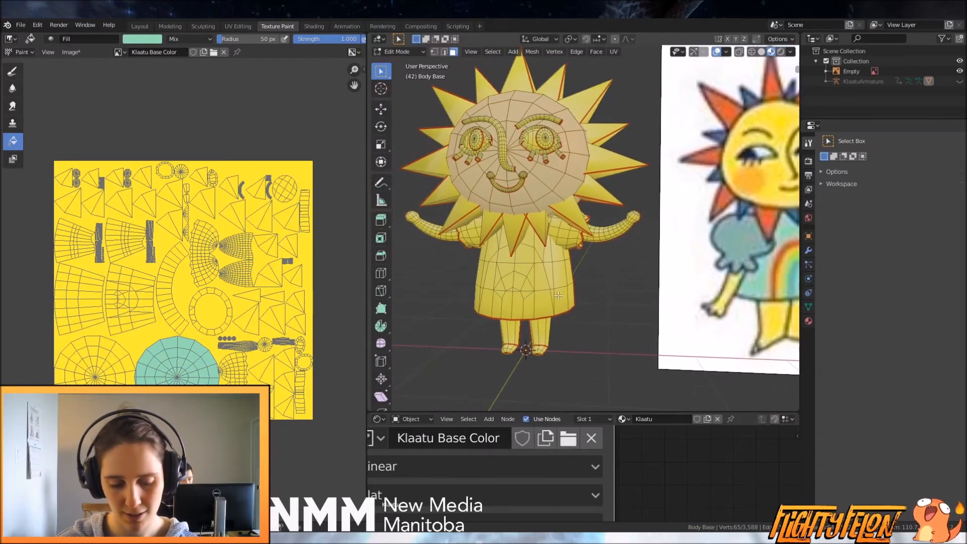
key(Tab)
key(ctrl+z)
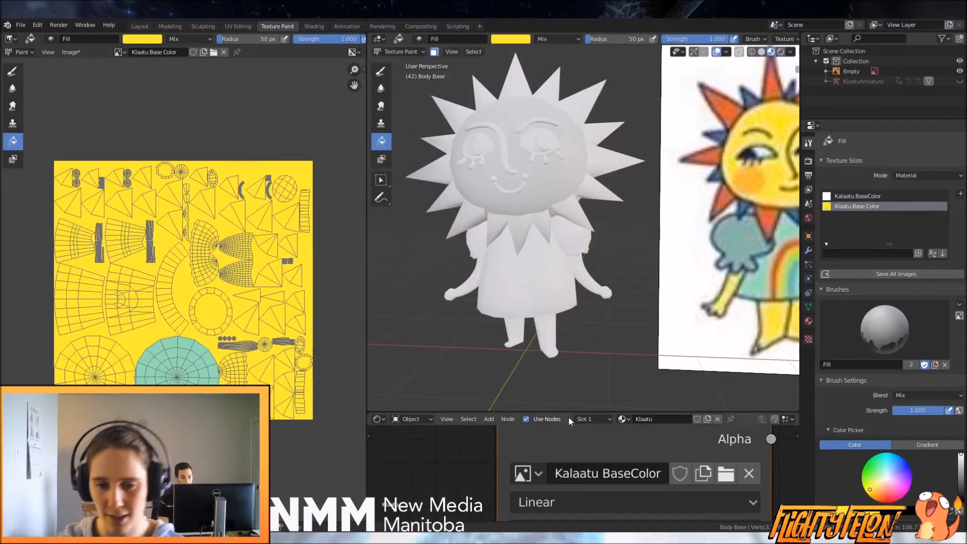
Set the image texture node back to the Klaatu Base Color image, undoing the leftover teal fill
scroll(510, 470, down, 2)
click(536, 474)
click(560, 321)
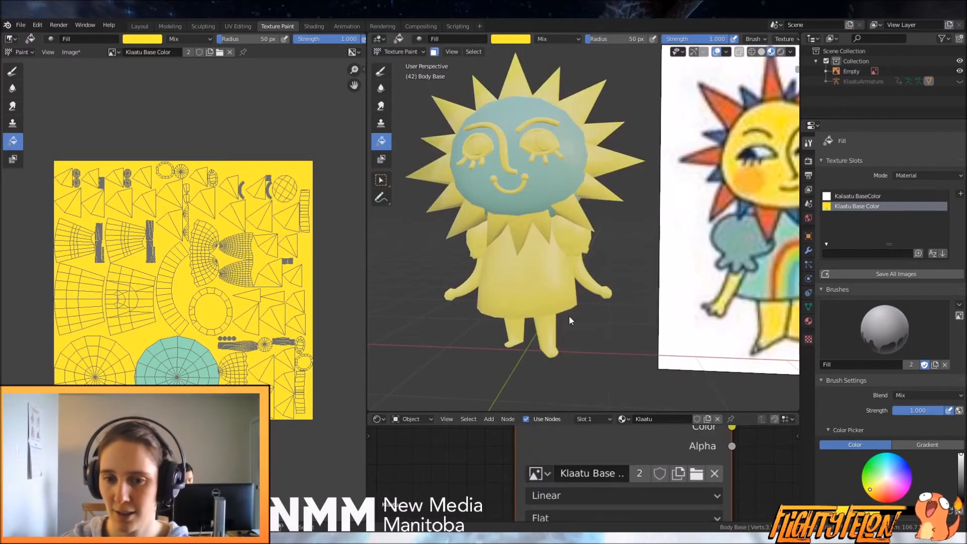
key(ctrl+z)
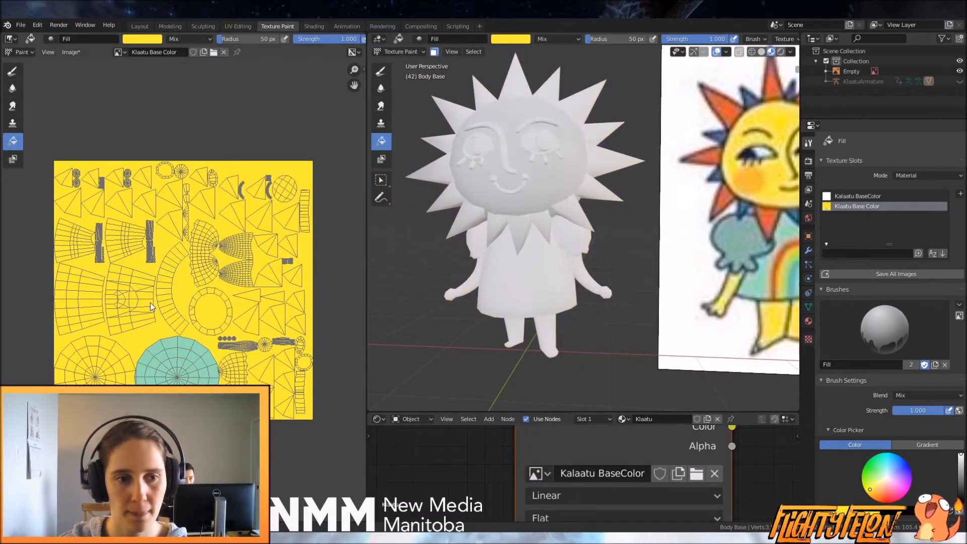
click(544, 473)
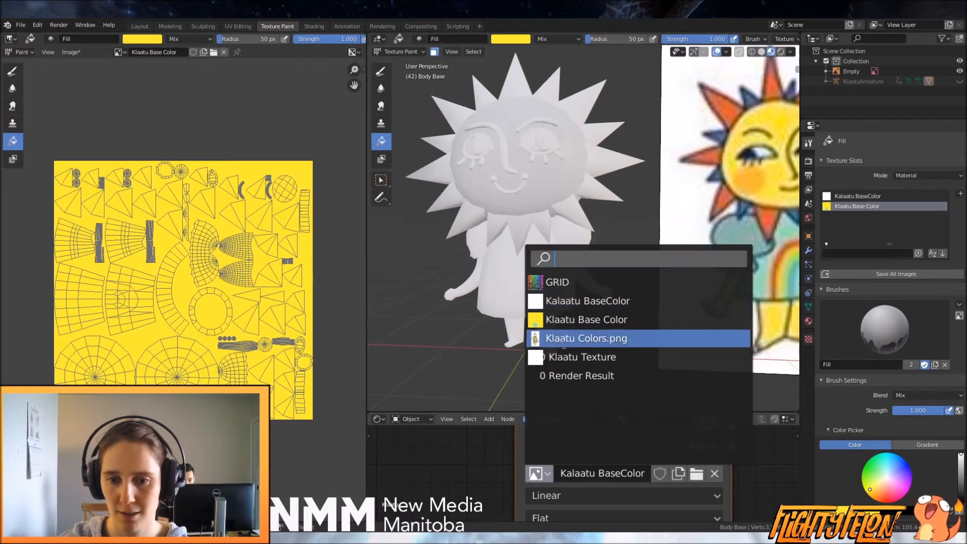
click(573, 320)
scroll(534, 307, down, 3)
scroll(587, 297, up, 3)
middle_drag(588, 298, 547, 282)
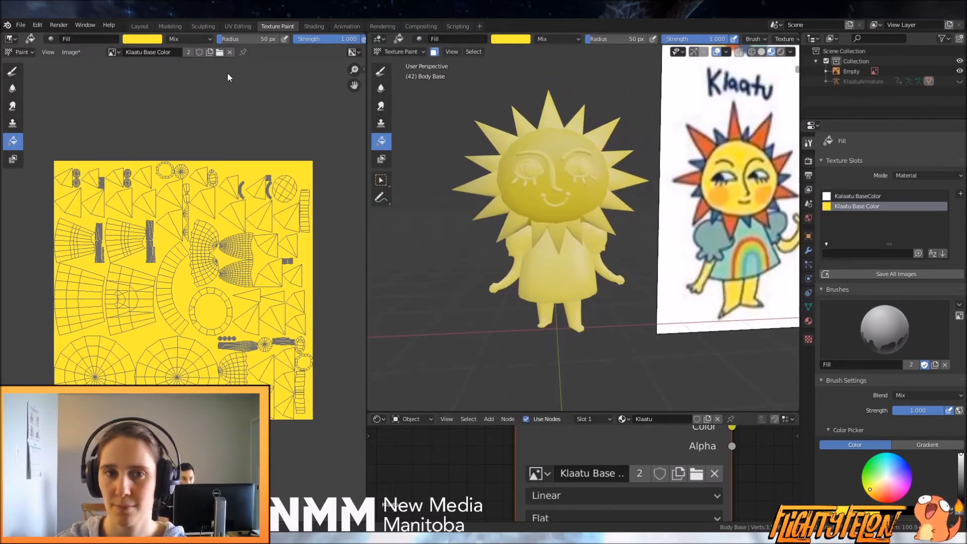
Select all faces of the character mesh in Edit Mode and return to Texture Paint mode
click(153, 37)
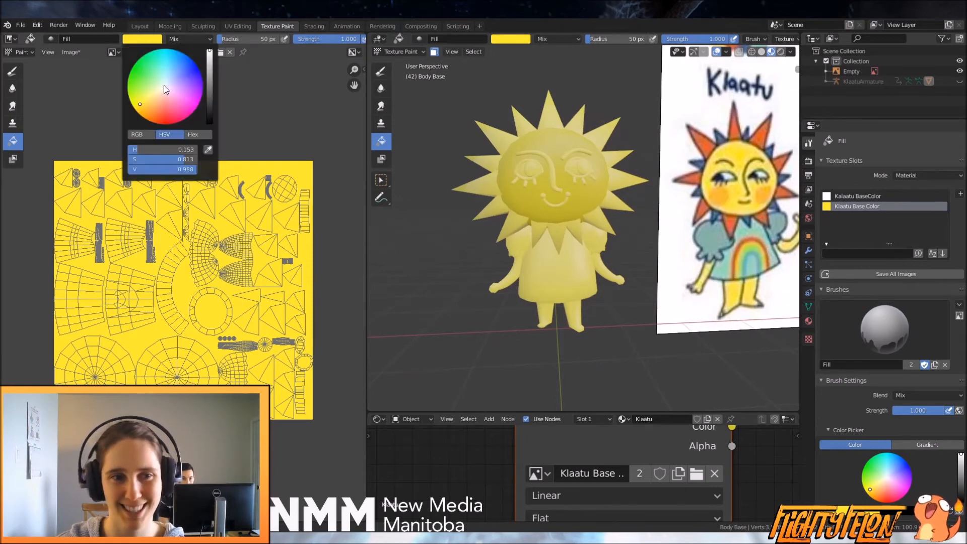
scroll(543, 249, up, 2)
key(Tab)
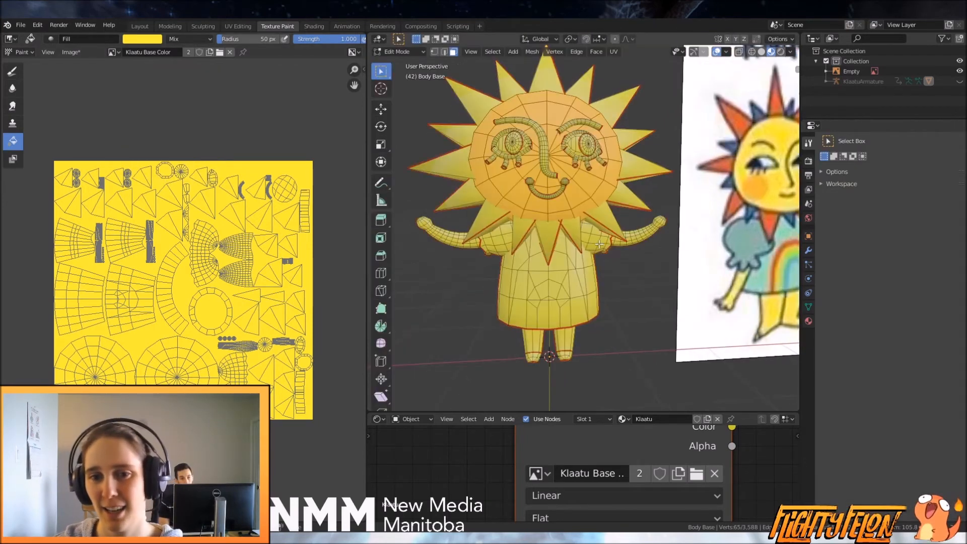
key(a)
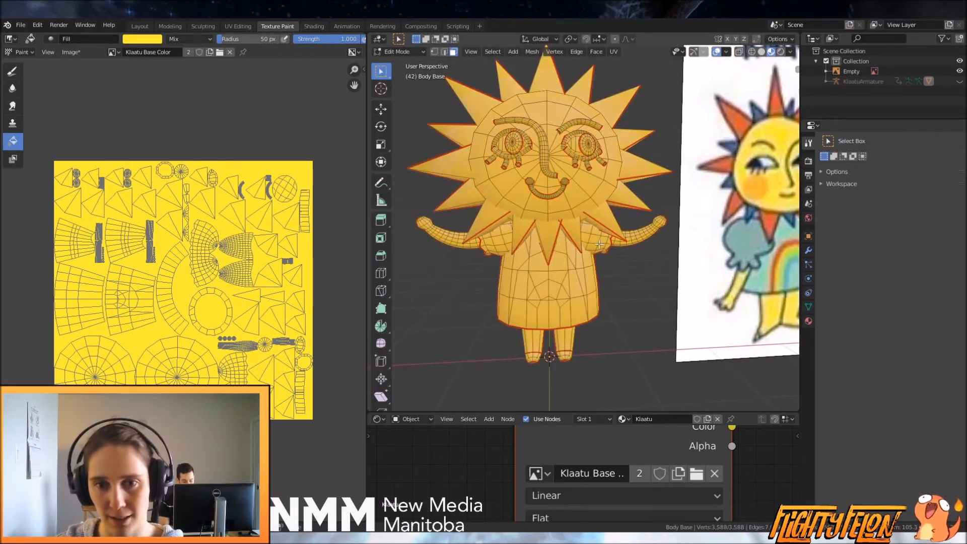
key(Tab)
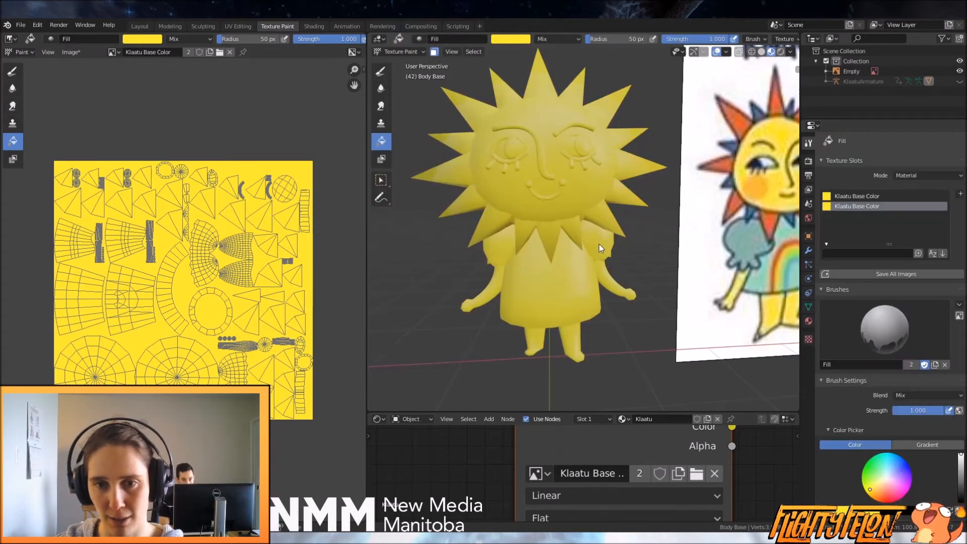
Sample the teal from the reference drawing's dress as the Fill colour
click(510, 39)
click(538, 75)
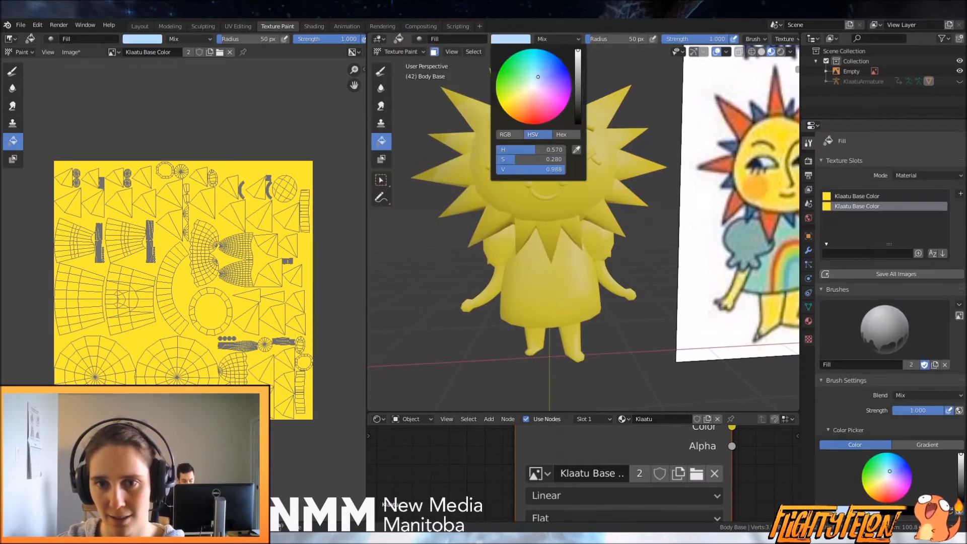
click(577, 150)
click(781, 234)
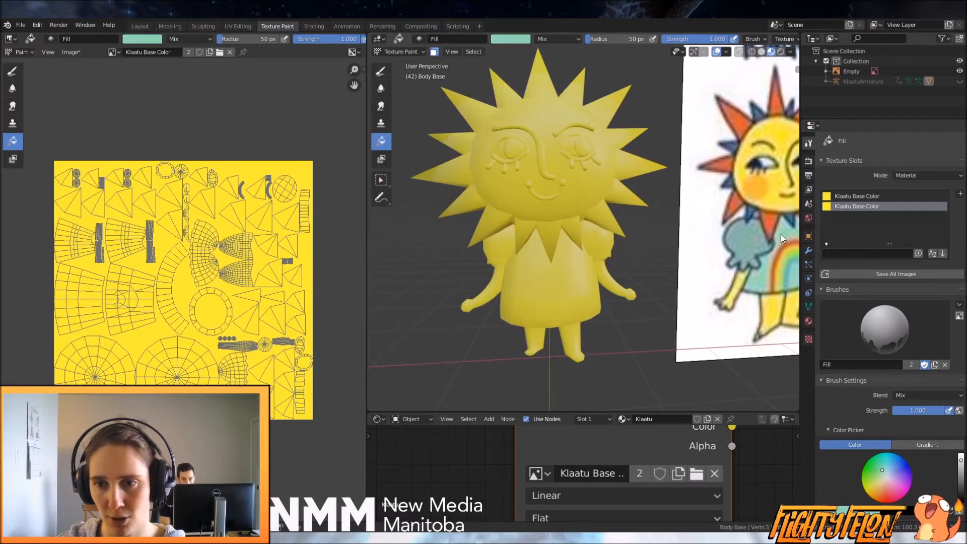
Try the teal fill on the model with the whole mesh selected, and undo it
click(554, 286)
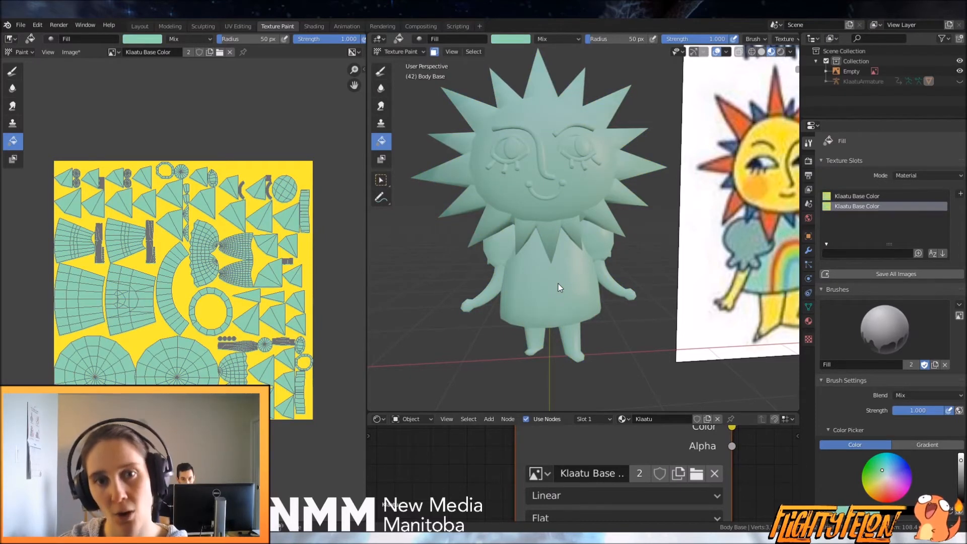
key(z)
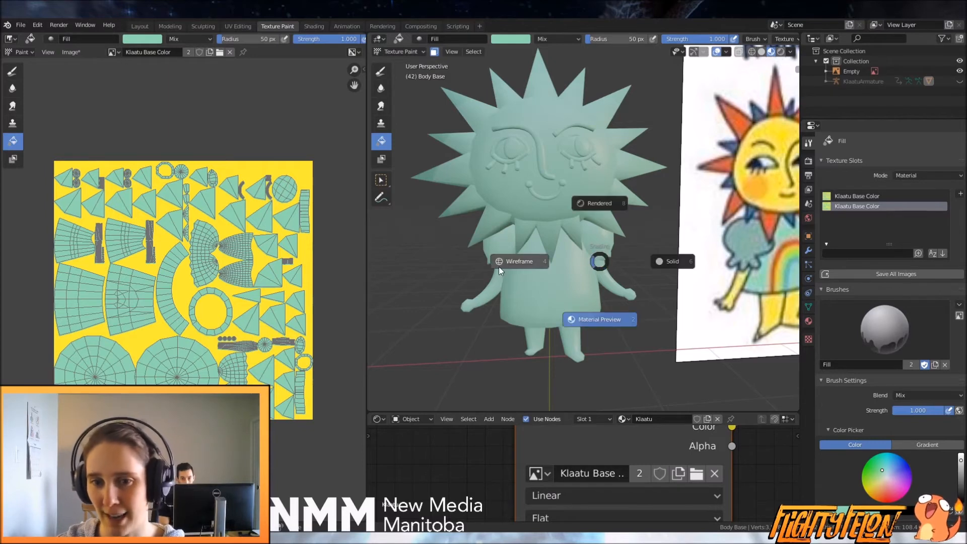
key(Escape)
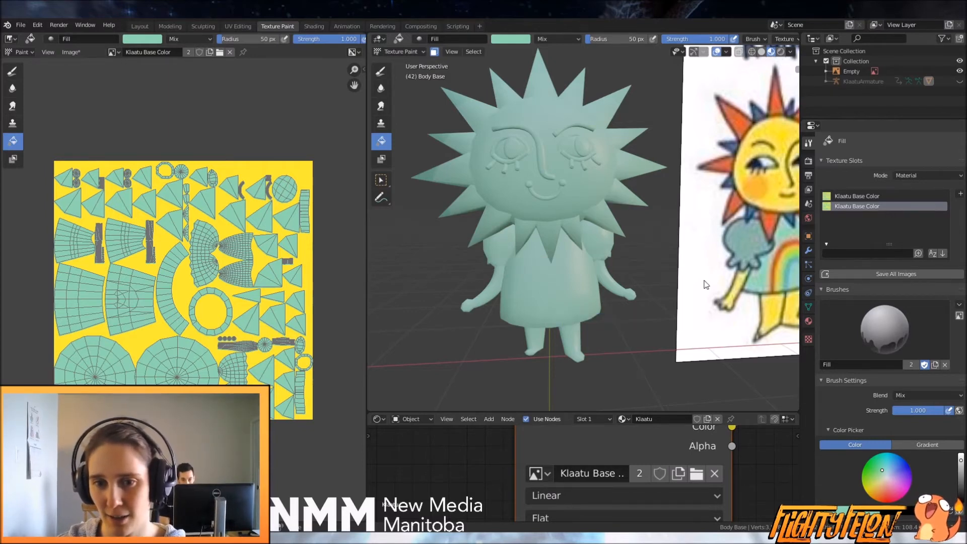
key(ctrl+z)
In Edit Mode, clear the selection and select only the linked faces of the dress
key(Tab)
key(alt+a)
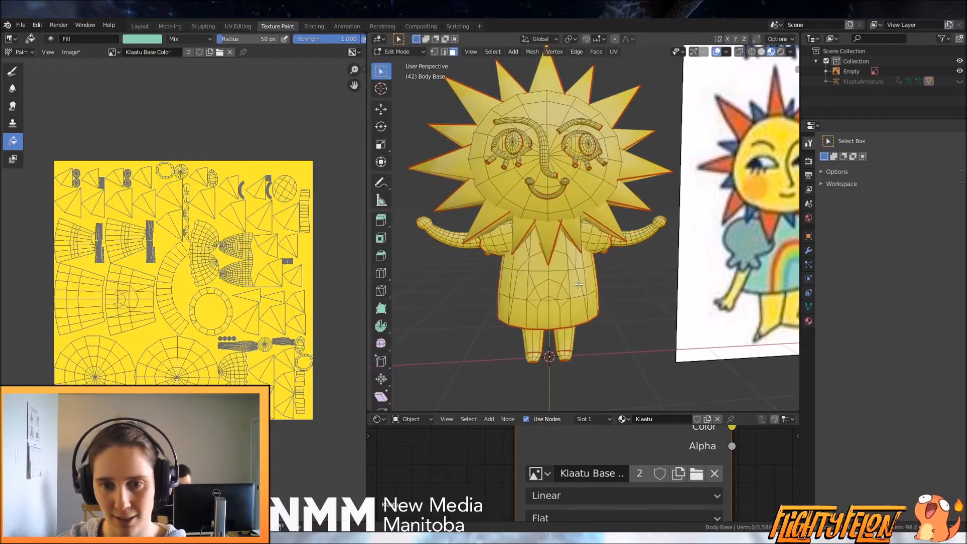
key(l)
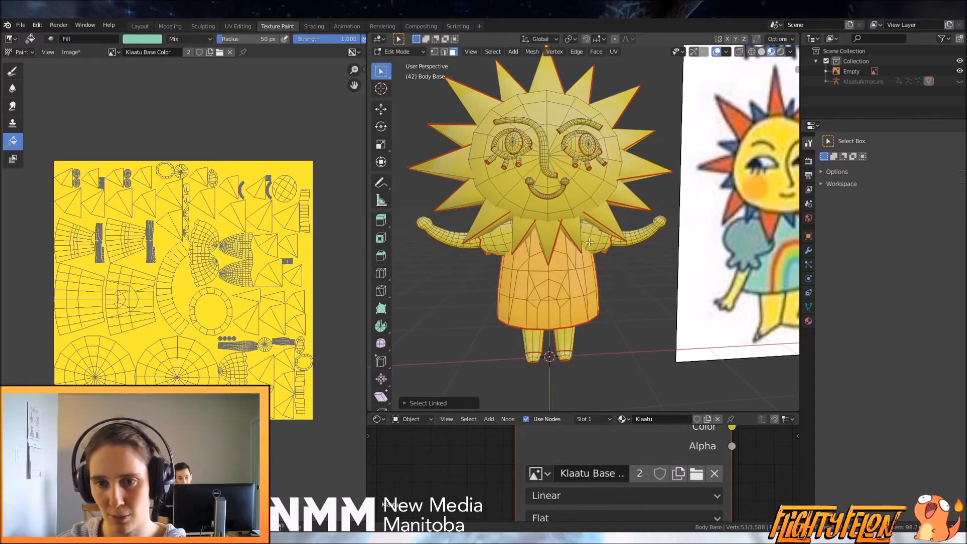
Add the linked sleeve faces to the dress selection and fill them all with the sampled teal in Texture Paint mode
key(l)
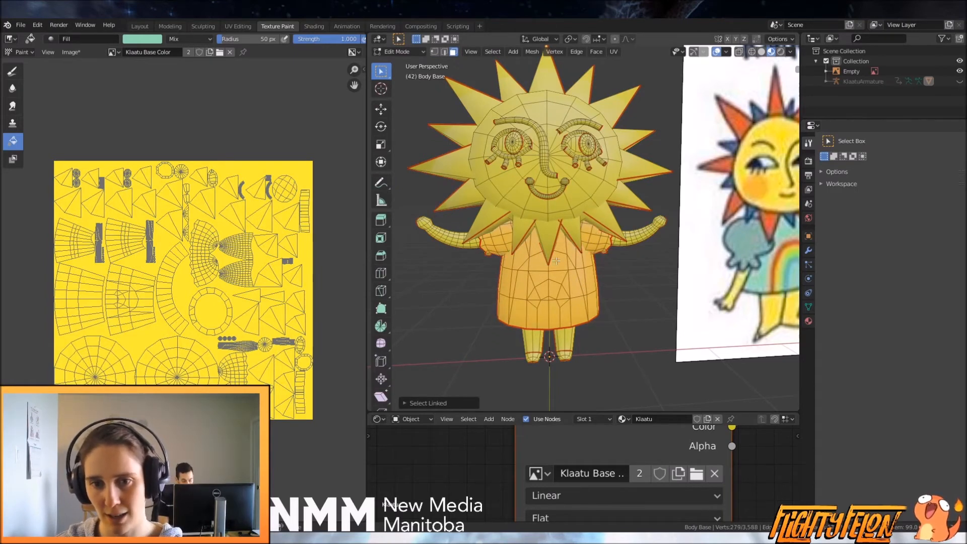
scroll(533, 246, up, 5)
scroll(533, 247, down, 2)
shift+middle_drag(572, 325, 634, 262)
scroll(630, 227, down, 2)
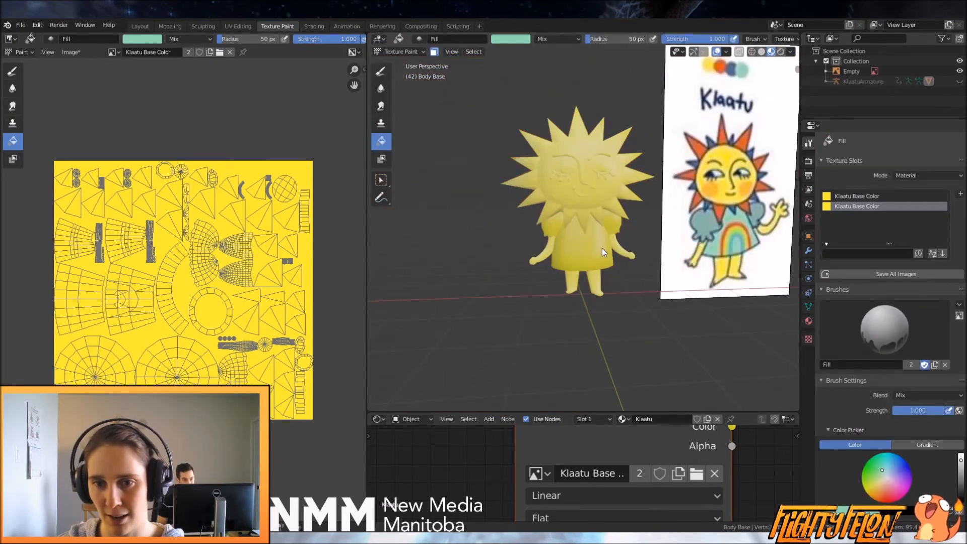
click(603, 248)
middle_drag(618, 252, 689, 229)
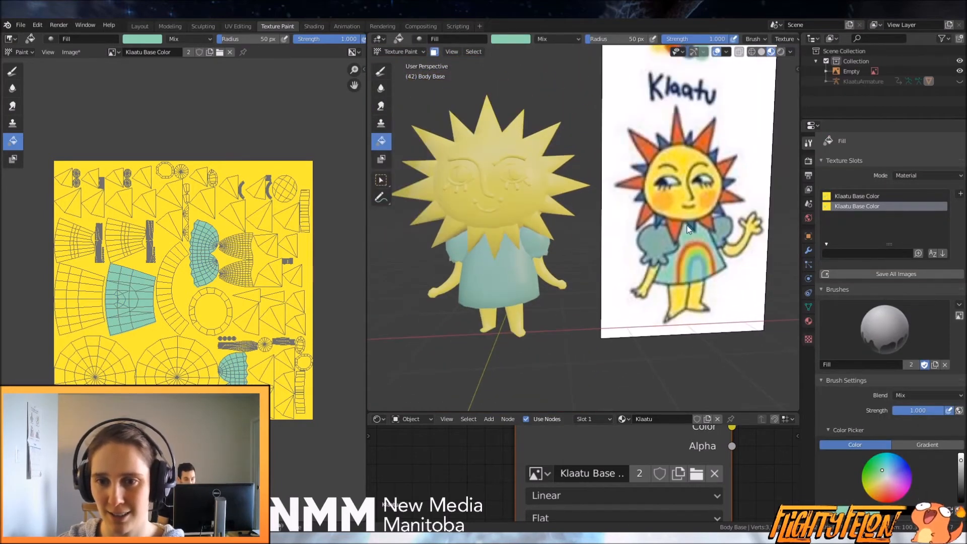
In Edit Mode, clear the selection, select the linked faces of the large sun rays, and return to Texture Paint mode
key(Tab)
key(alt+a)
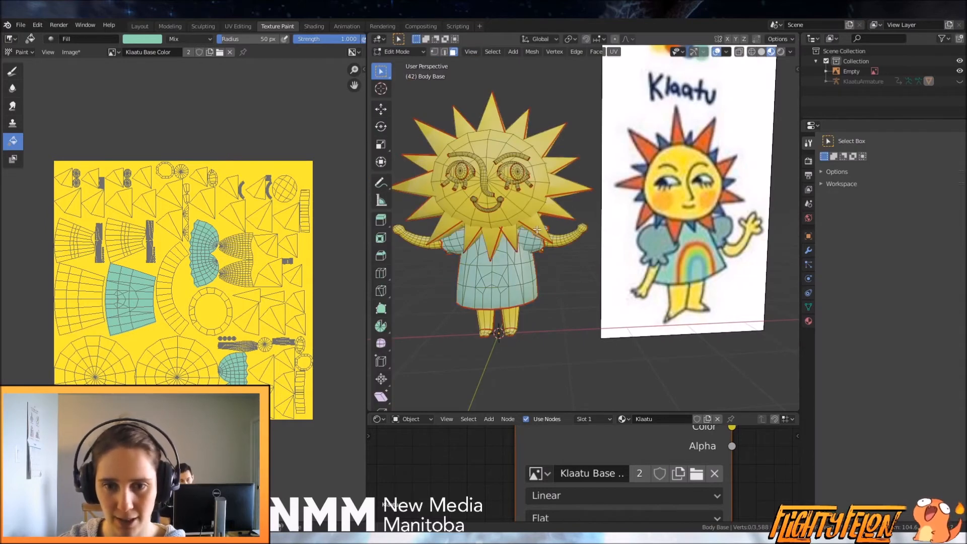
key(l)
key(l)
key(l)
key(l)
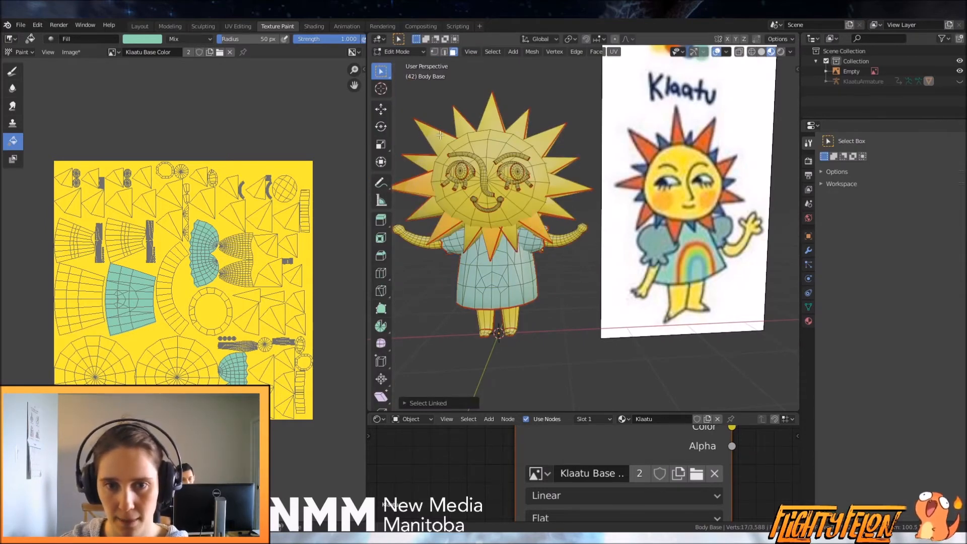
key(l)
key(l)
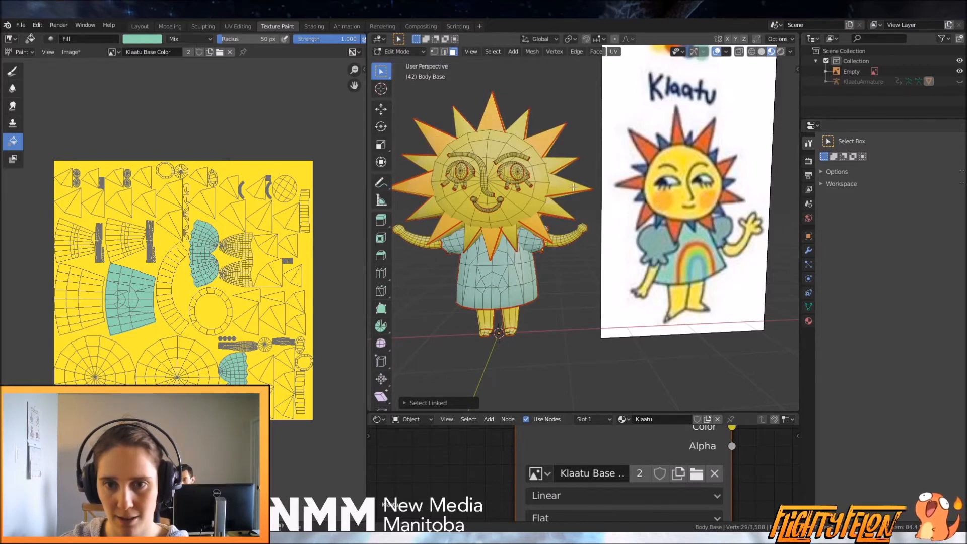
key(Tab)
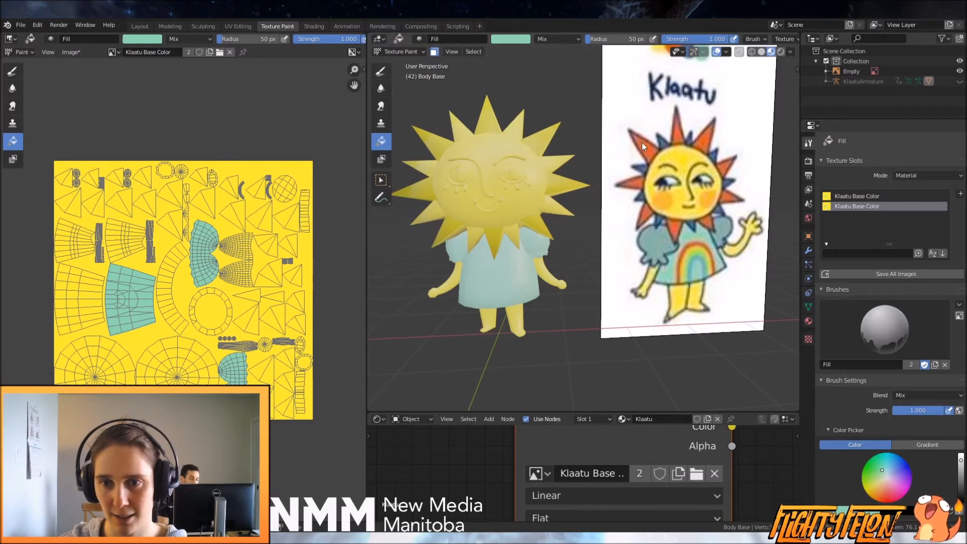
Sample the orange from a large ray in the reference drawing and fill the selected rays with it
click(515, 39)
click(577, 150)
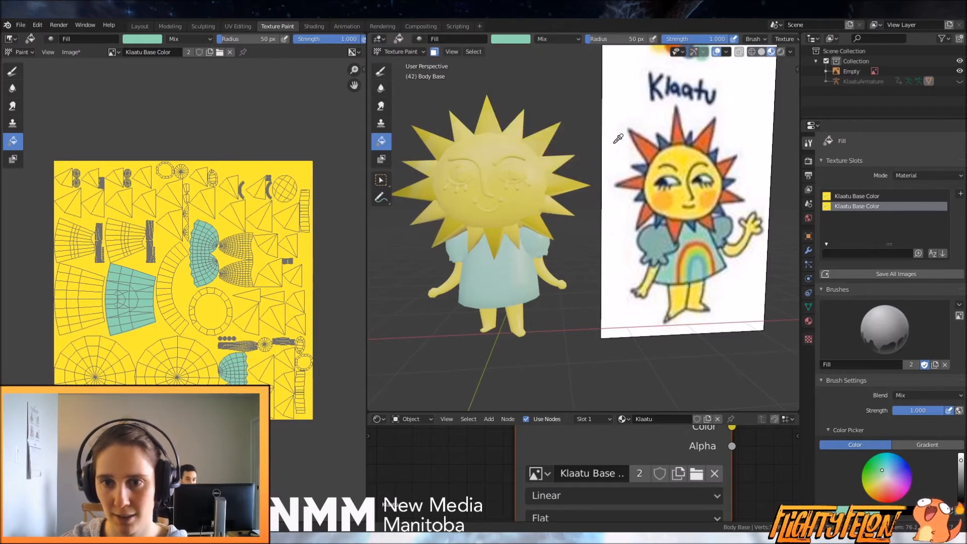
click(650, 145)
click(571, 187)
mouse_move(571, 183)
middle_down()
mouse_move(572, 201)
mouse_move(470, 198)
mouse_move(534, 195)
mouse_move(479, 200)
mouse_move(497, 194)
middle_up()
scroll(537, 199, up, 3)
In Edit Mode, switch to vertex selection and start selecting the complete linked geometry of the large orange rays
key(Tab)
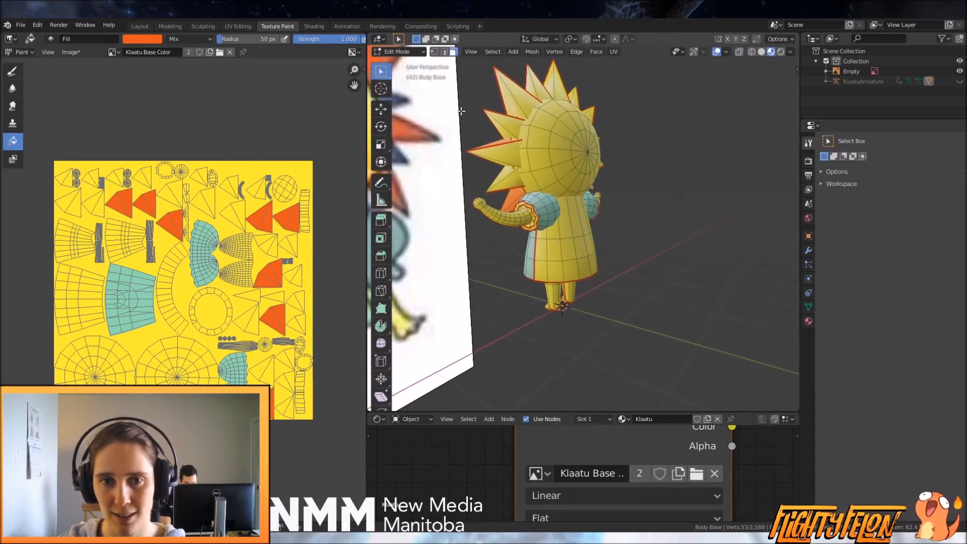
click(435, 52)
key(ctrl+l)
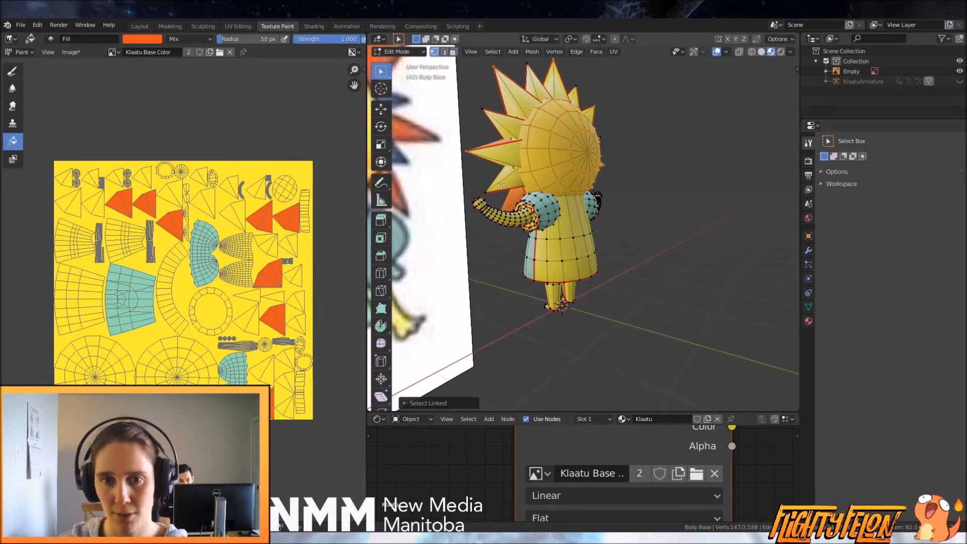
key(ctrl+z)
middle_drag(503, 160, 537, 257)
scroll(536, 257, up, 5)
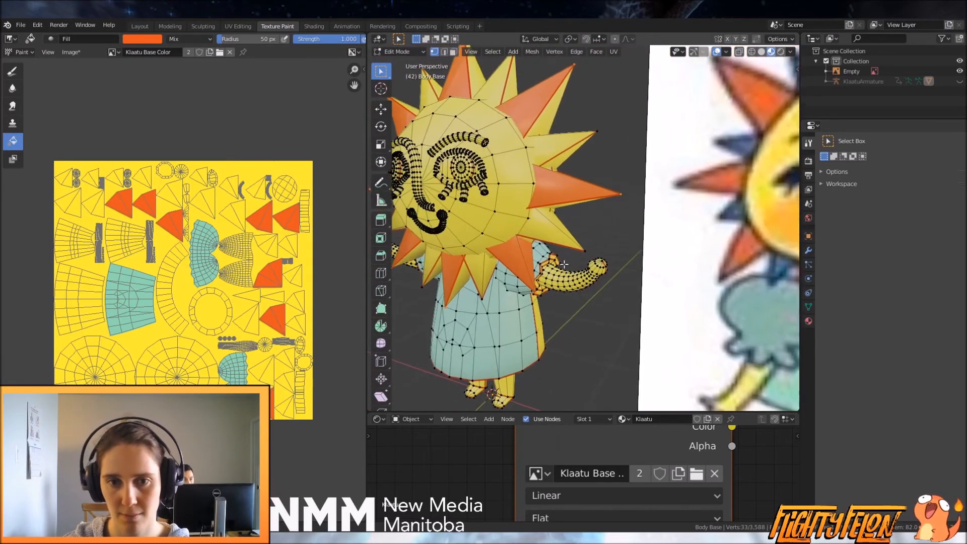
key(l)
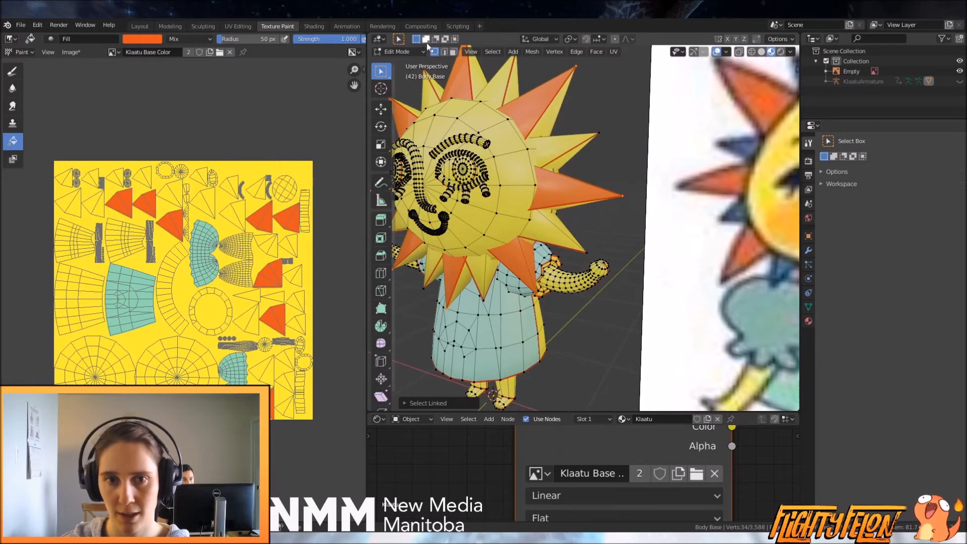
middle_drag(581, 187, 584, 168)
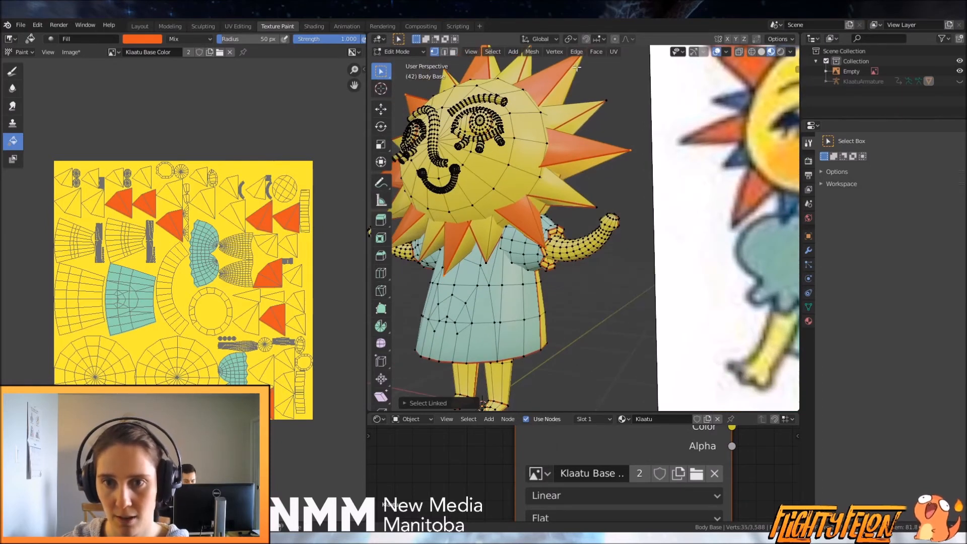
scroll(576, 67, down, 5)
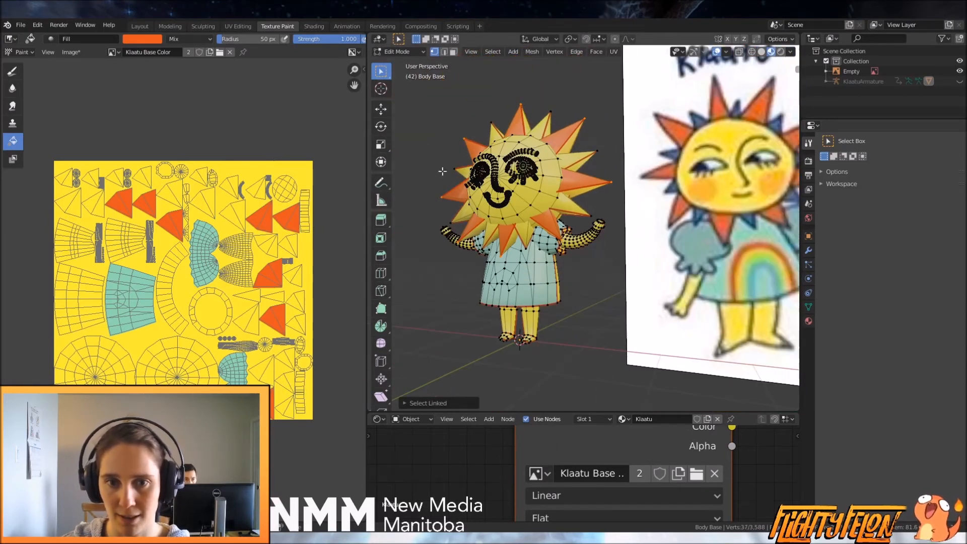
scroll(476, 224, up, 5)
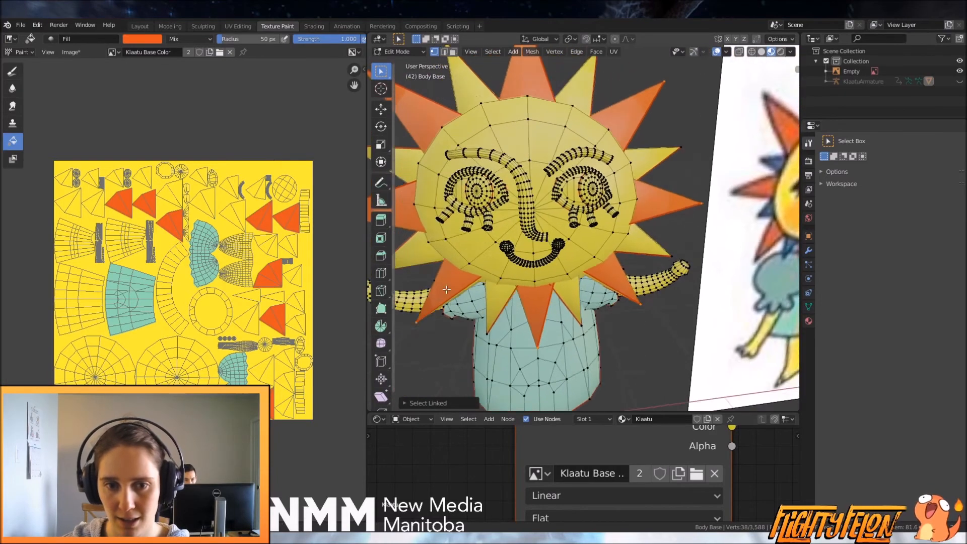
Add the remaining large rays to the selection, undo the accidental dress selection, and return to Texture Paint mode
shift+click(434, 336)
key(l)
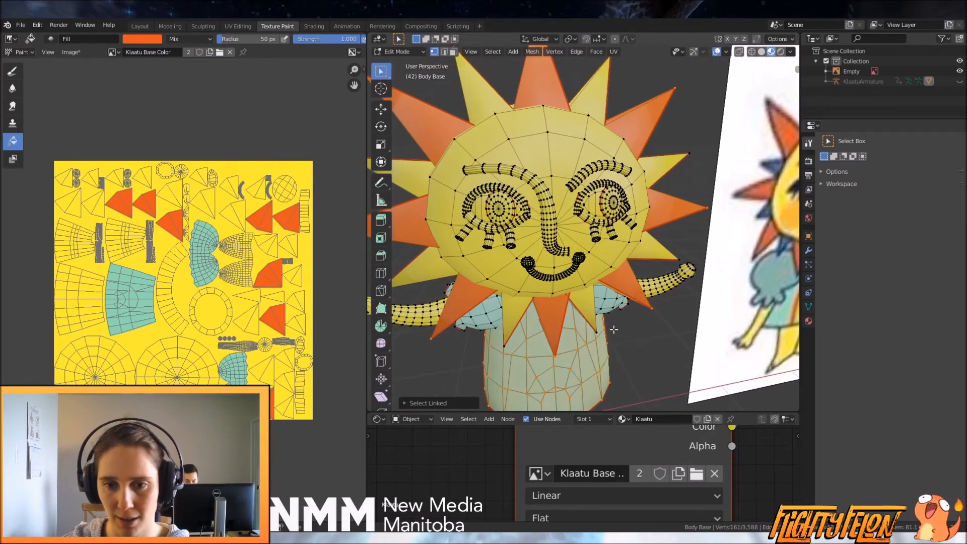
key(ctrl+z)
middle_drag(613, 323, 690, 298)
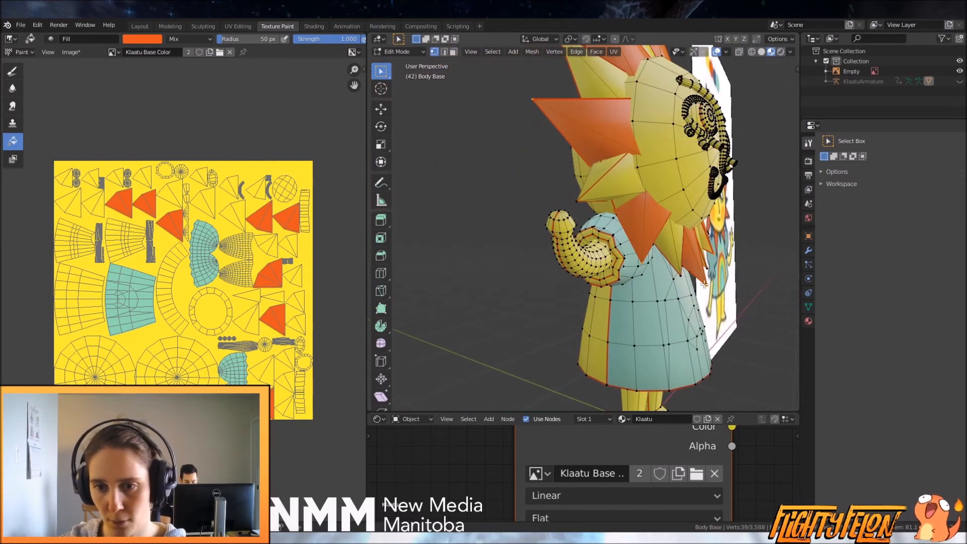
key(l)
middle_drag(712, 253, 629, 156)
key(Tab)
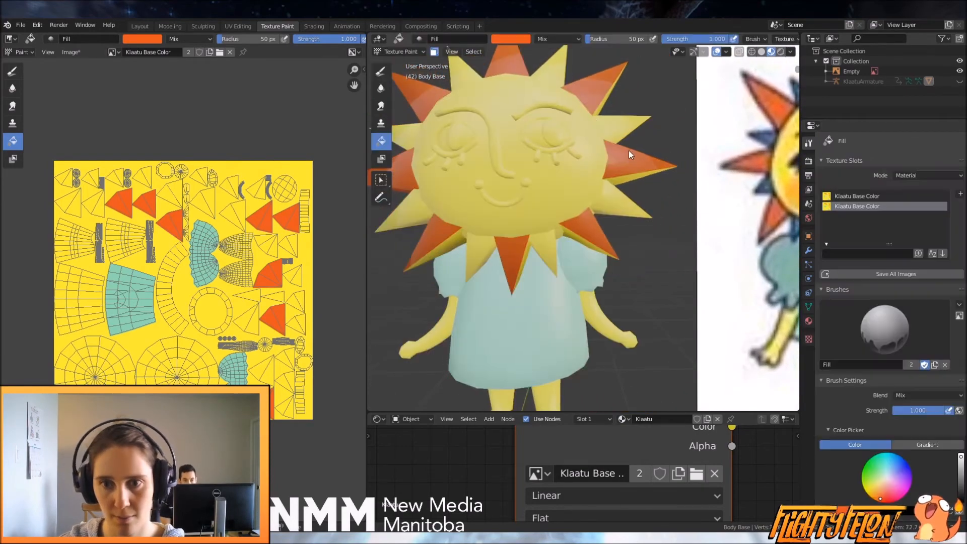
Fill the completely selected large rays with orange so their sides and backs are coloured too
click(641, 167)
scroll(641, 220, down, 5)
middle_drag(642, 219, 596, 247)
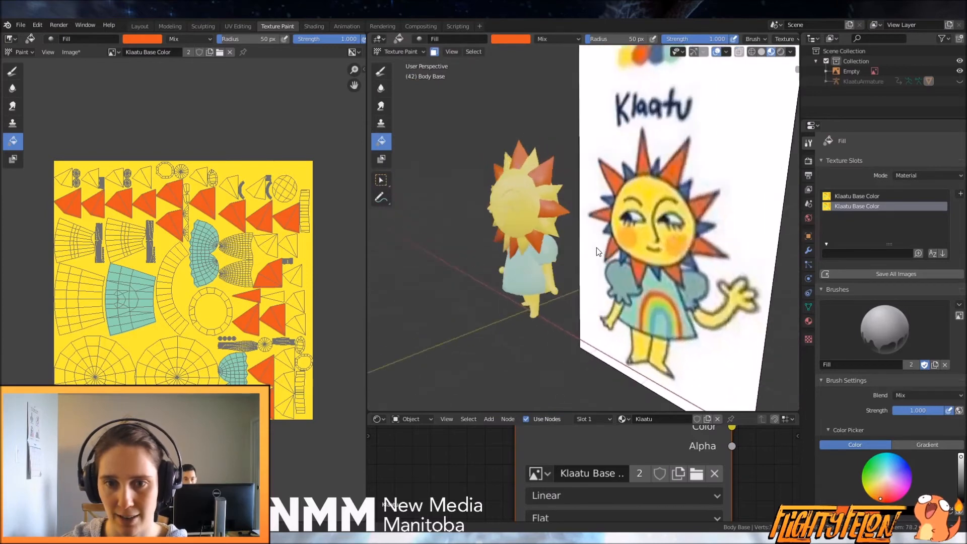
In Edit Mode, select only the linked geometry of the small rays between the orange ones, and return to Texture Paint mode
scroll(597, 247, up, 5)
key(Tab)
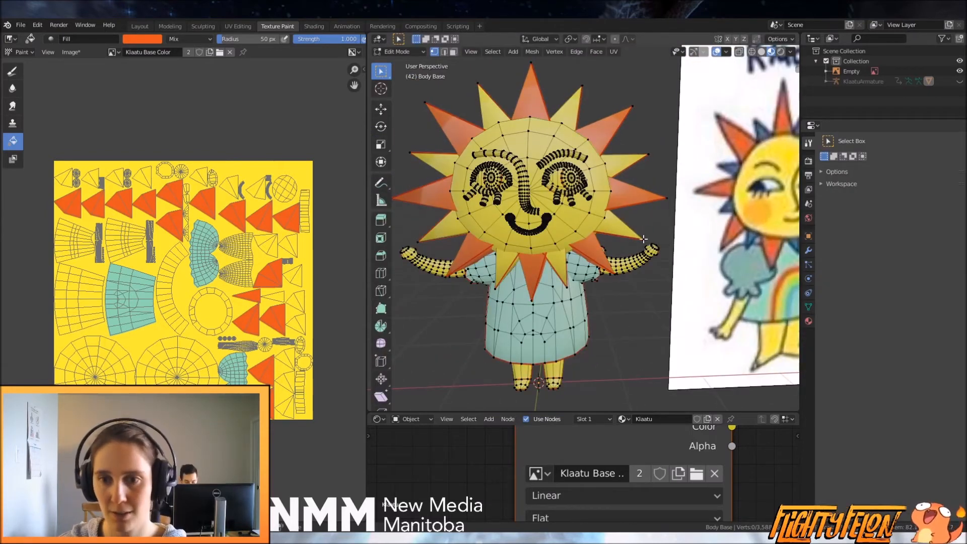
key(l)
key(l)
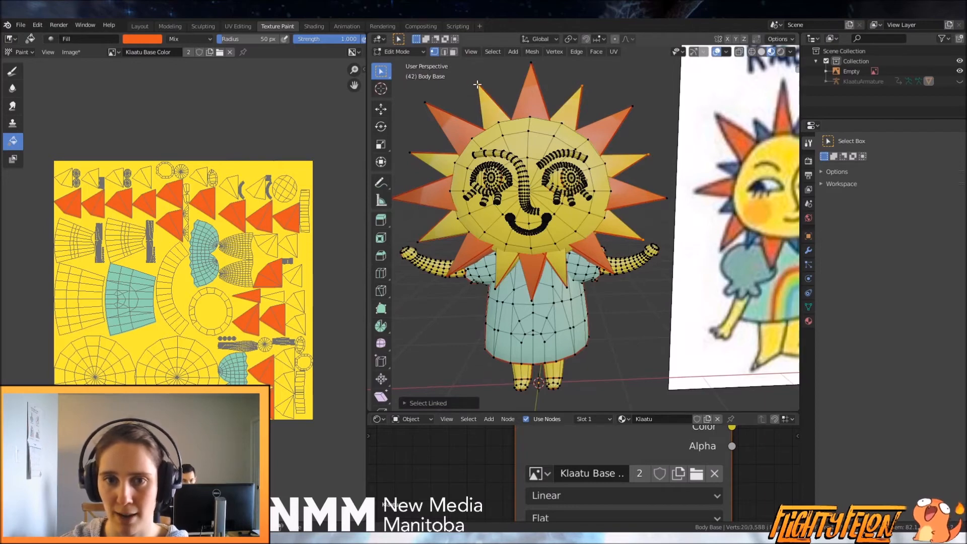
key(l)
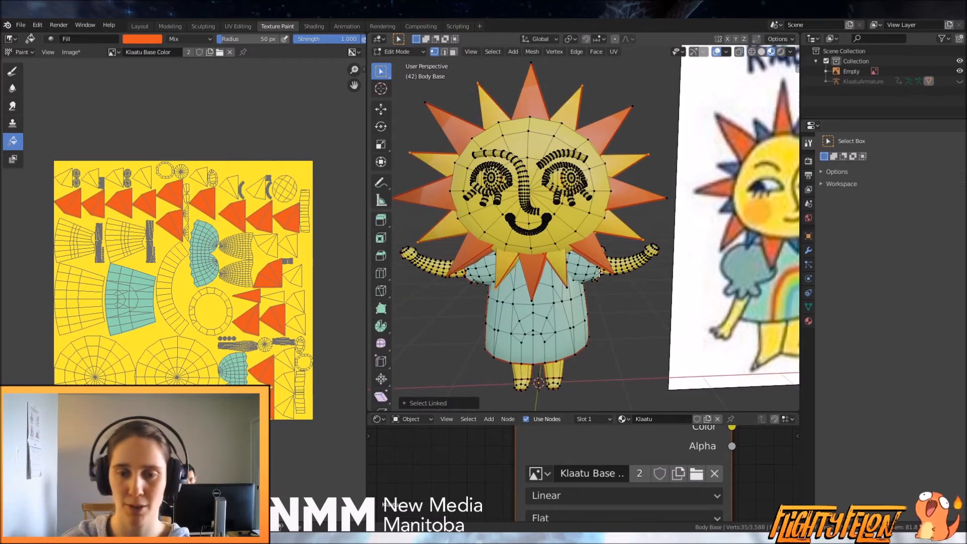
key(Tab)
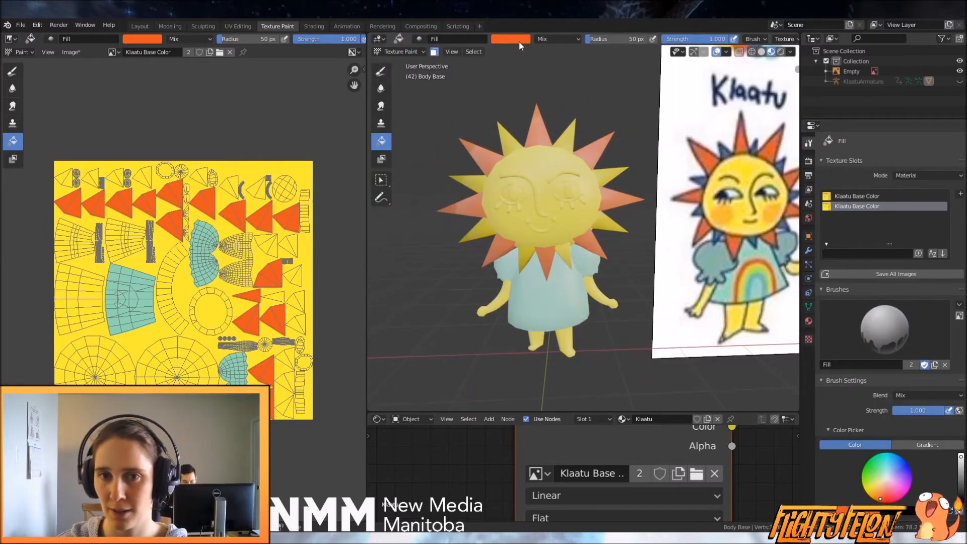
Sample the blue from a small ray in the reference drawing and fill the selected small rays with it
click(519, 41)
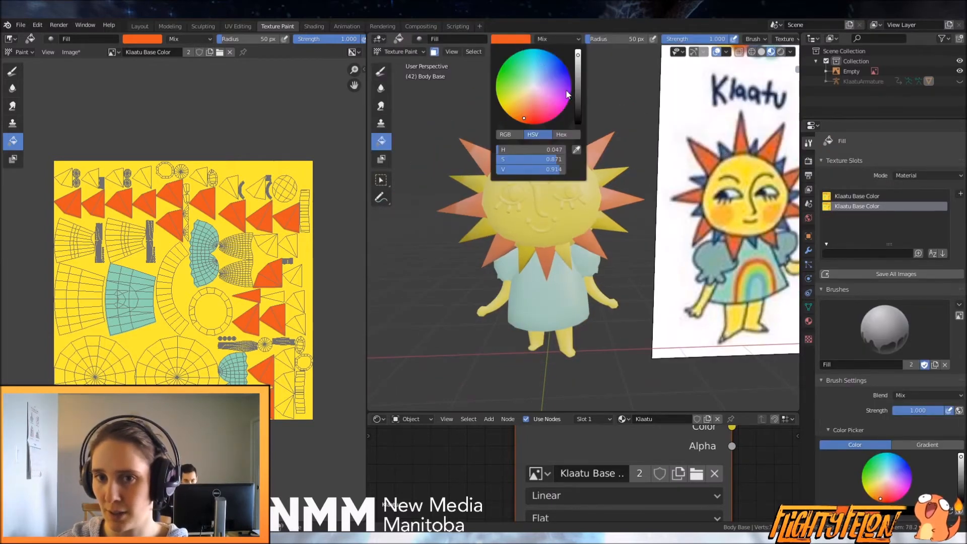
click(557, 73)
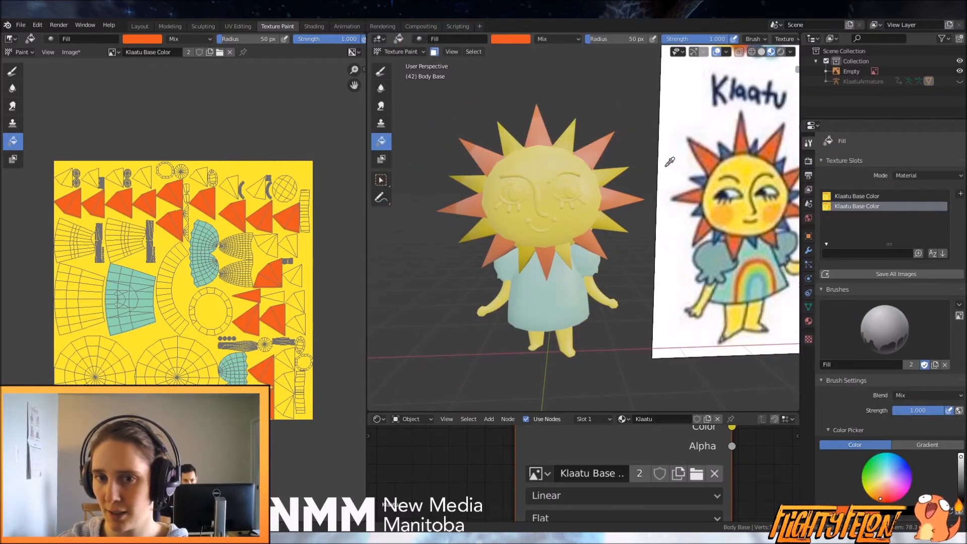
click(726, 147)
click(614, 176)
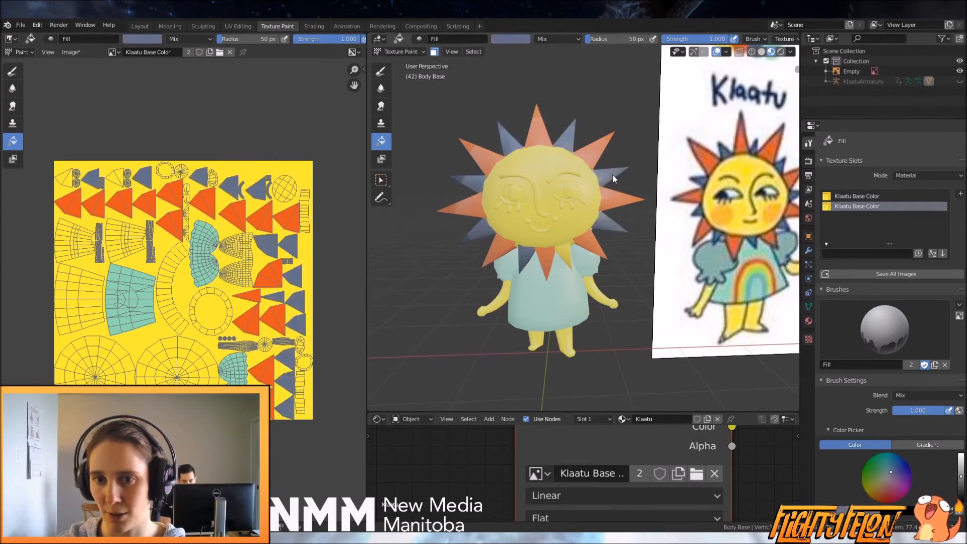
In Edit Mode, clear the selection and select the linked geometry of the irises, eye outlines, lashes, eyebrows, nose and mouth
middle_drag(613, 174, 620, 223)
scroll(639, 230, up, 1)
scroll(634, 233, down, 2)
scroll(622, 223, up, 4)
scroll(633, 220, down, 2)
scroll(552, 213, up, 2)
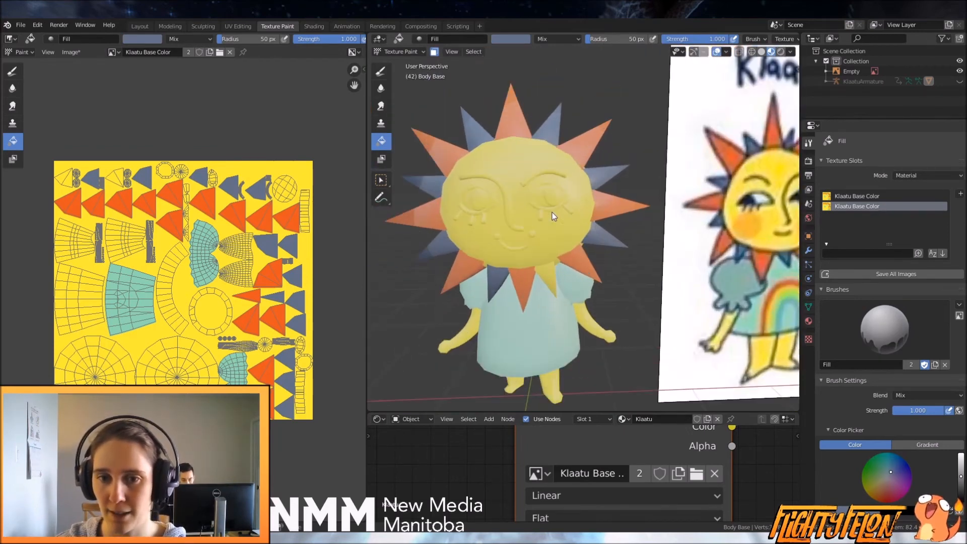
key(Tab)
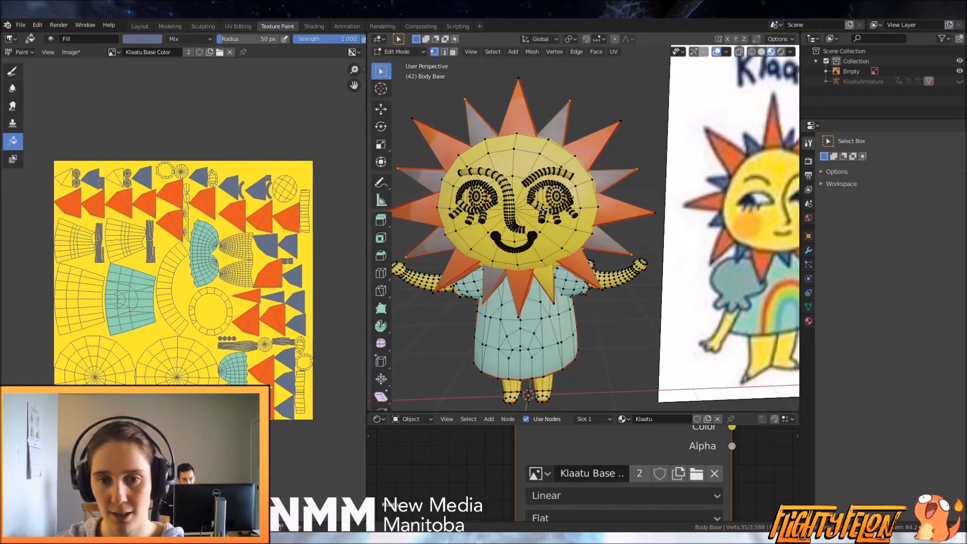
key(alt+a)
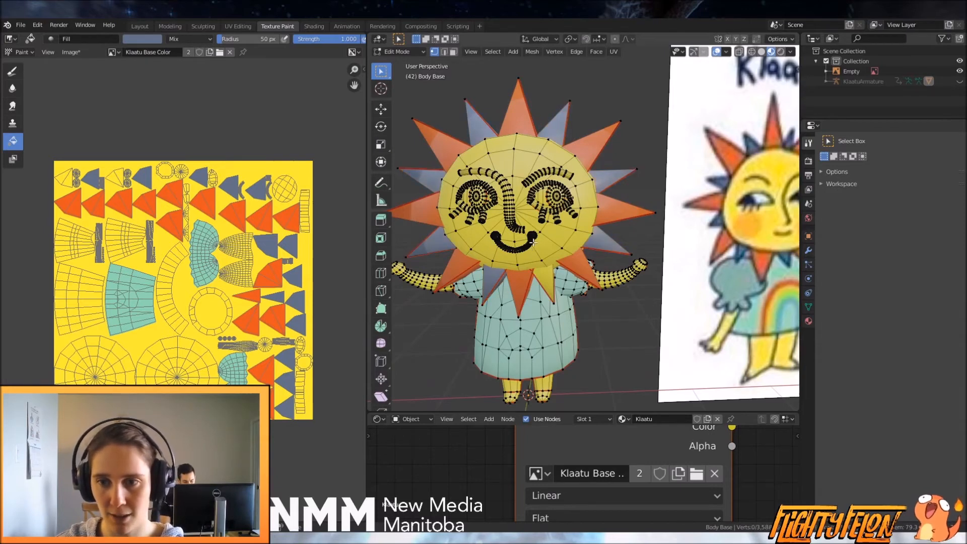
scroll(533, 243, up, 3)
key(l)
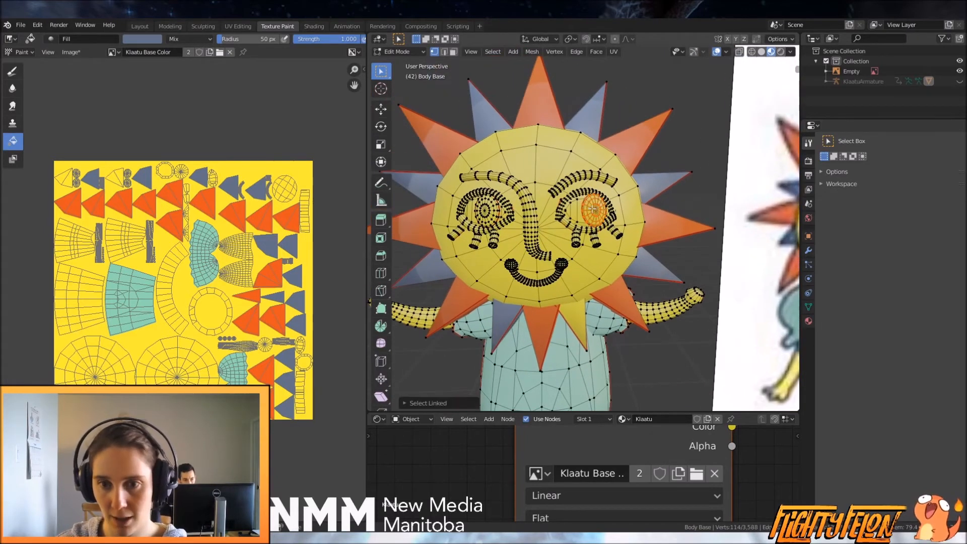
key(l)
key(l)
key(l)
key(l)
key(l)
key(l)
key(l)
key(l)
key(l)
key(l)
key(l)
key(l)
key(l)
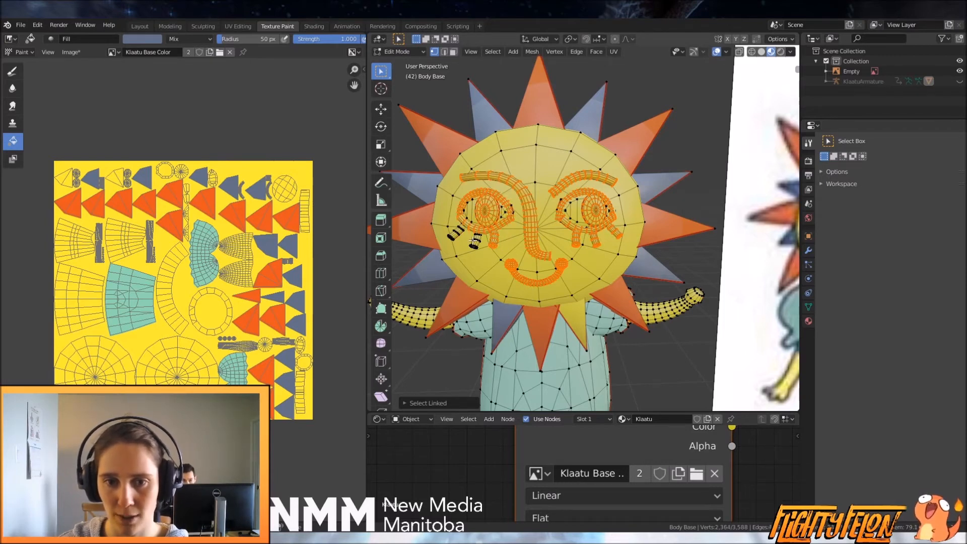
key(l)
key(l)
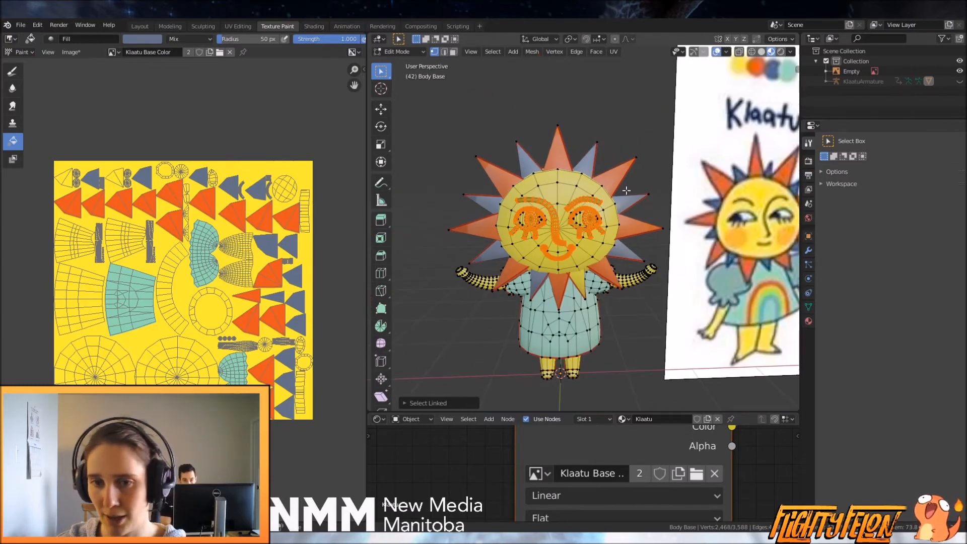
In Texture Paint mode, sample the dark navy from the reference drawing's eye and fill the selected facial features with it
click(509, 38)
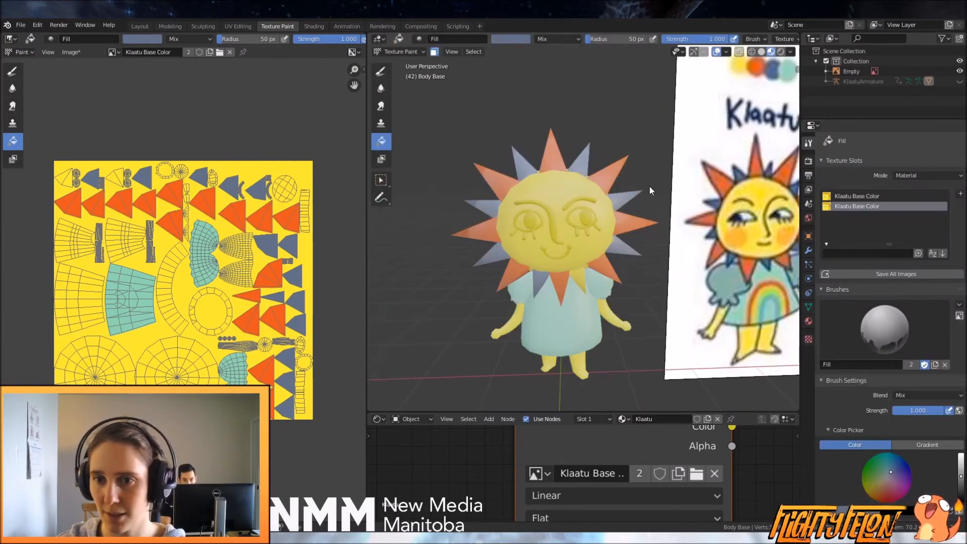
click(576, 150)
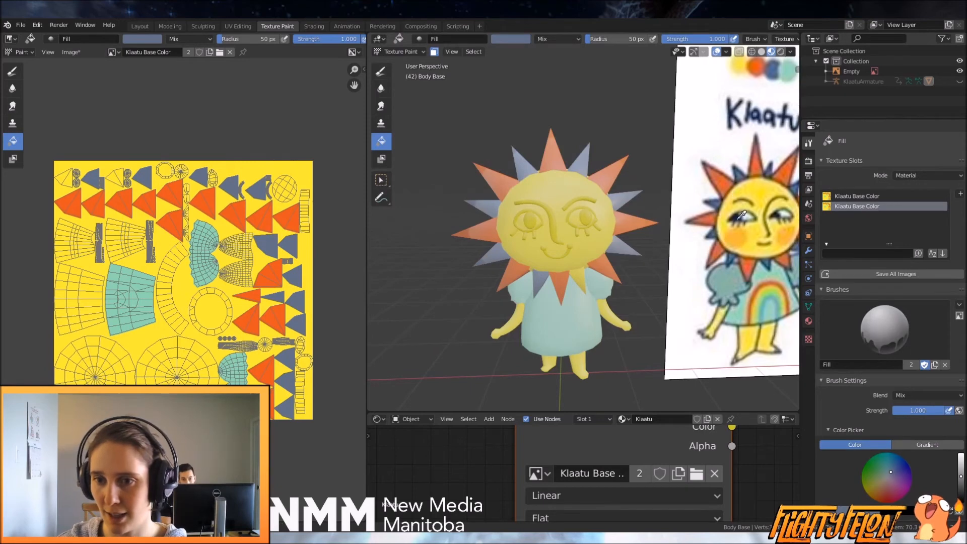
click(739, 218)
click(553, 223)
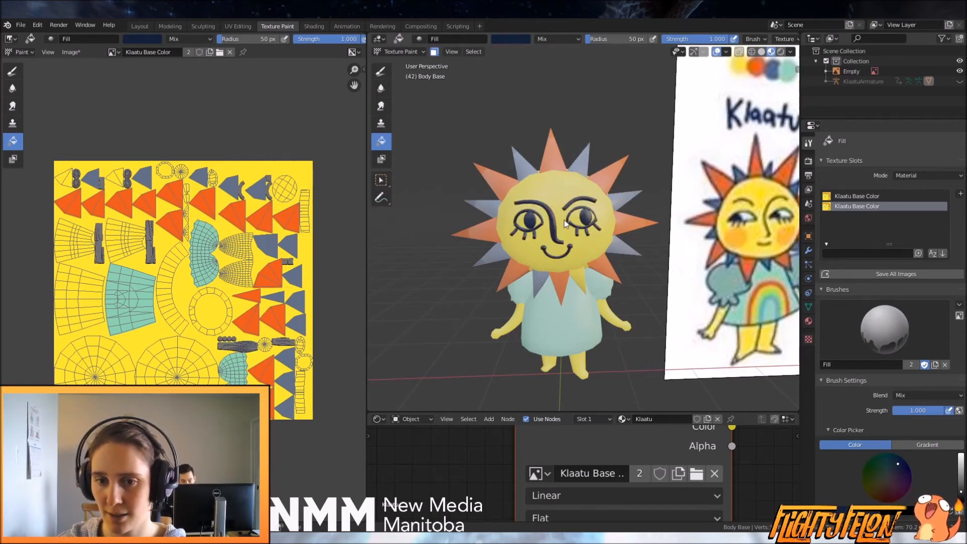
In Edit Mode, select only the linked geometry of the unpainted small ray below the chin, and return to Texture Paint mode
scroll(594, 224, up, 2)
key(Tab)
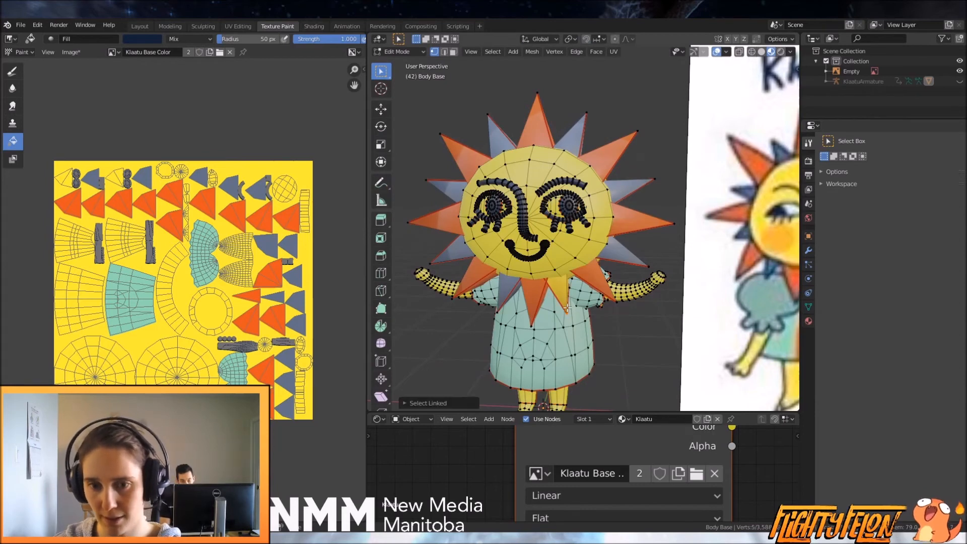
key(Tab)
Sample the blue from a small ray in the reference drawing and fill the selected ray below the chin with it
scroll(657, 248, down, 3)
click(517, 38)
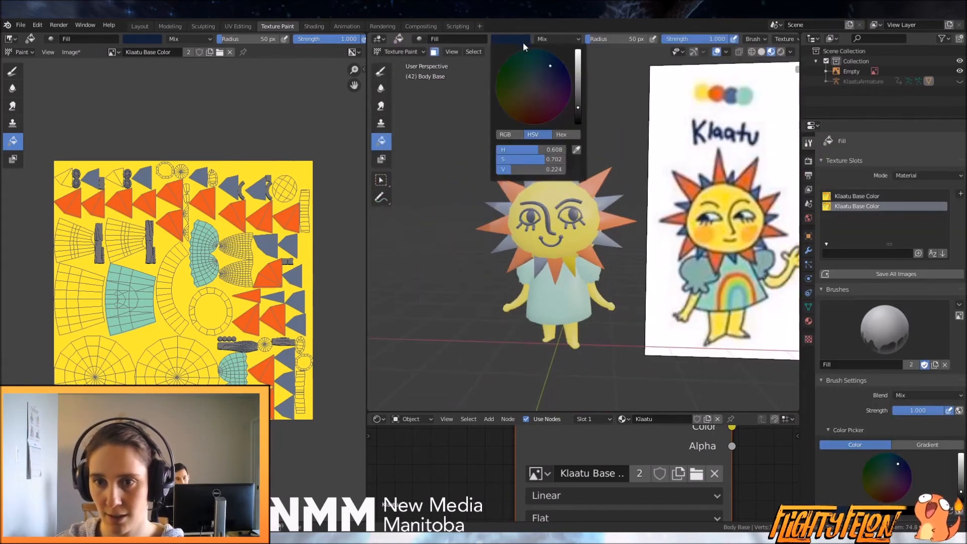
click(580, 151)
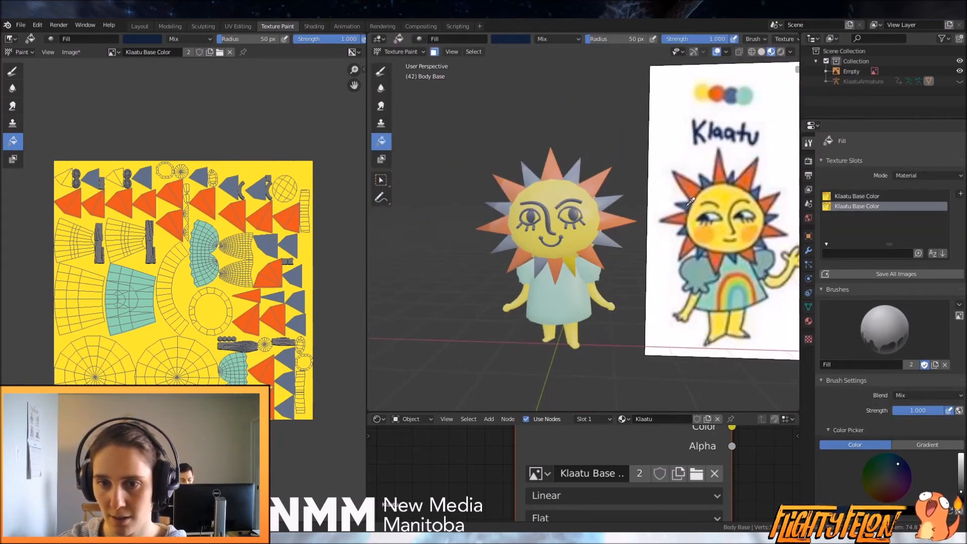
click(297, 277)
scroll(562, 261, up, 4)
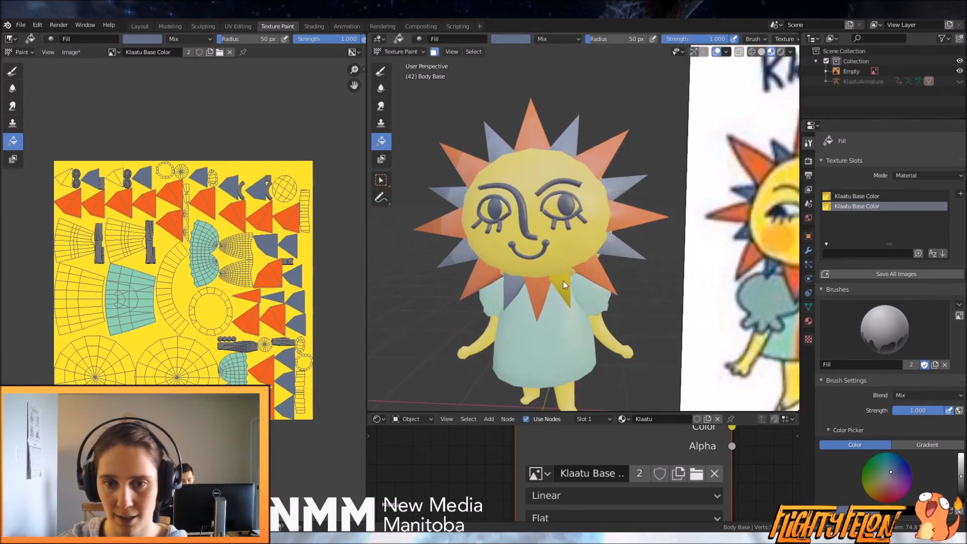
middle_drag(545, 332, 579, 317)
scroll(569, 182, up, 3)
scroll(569, 183, down, 3)
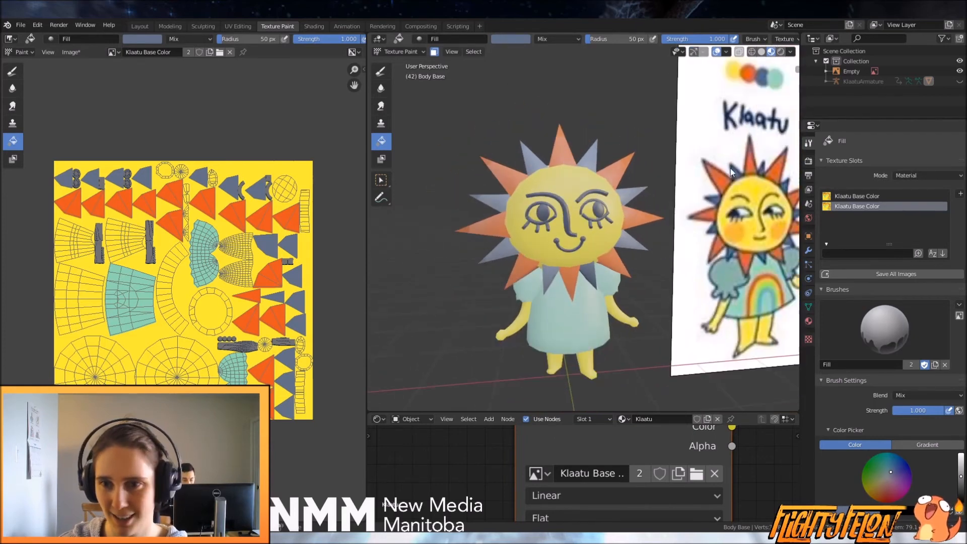
Resample the blue from a small ray in the reference drawing and adjust the brush colour's brightness
click(503, 39)
click(581, 152)
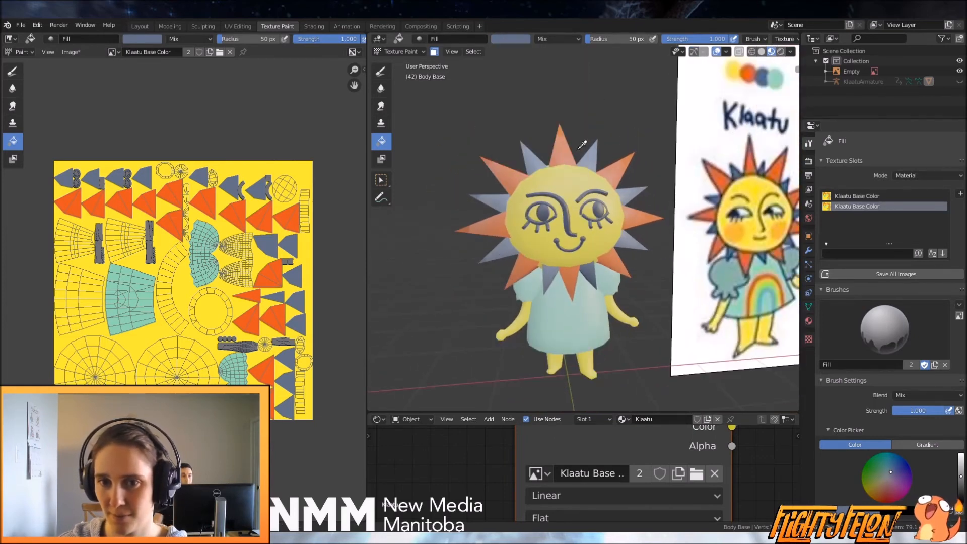
click(736, 174)
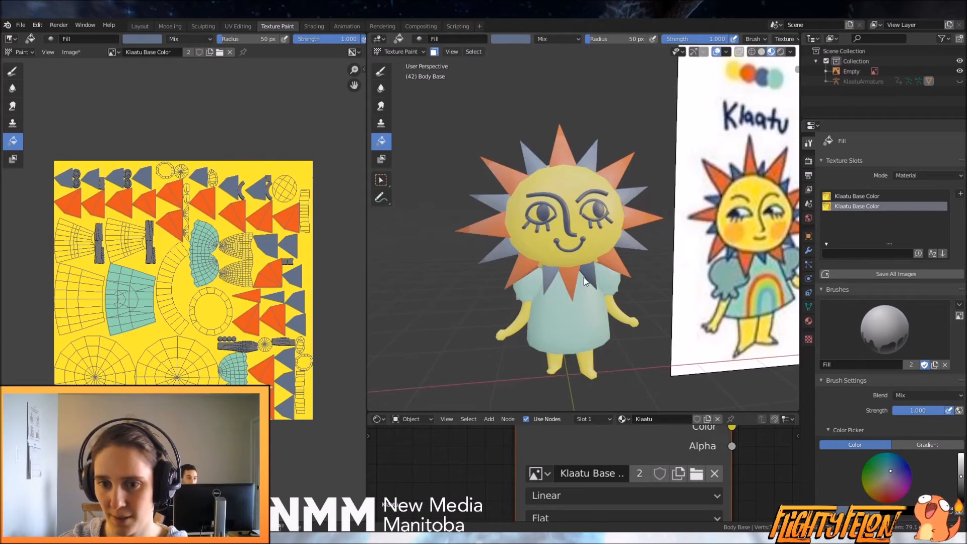
click(521, 38)
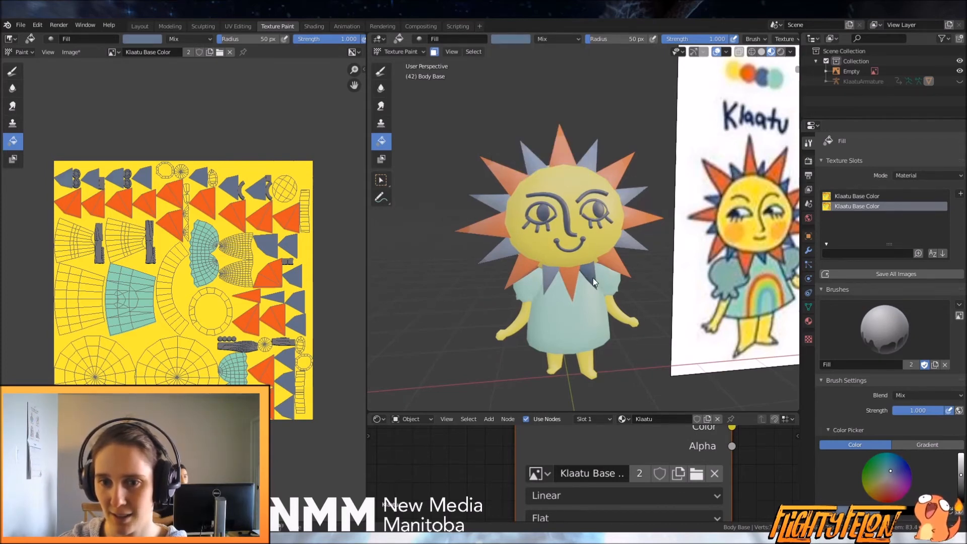
mouse_move(616, 282)
middle_down()
mouse_move(576, 278)
mouse_move(569, 251)
middle_up()
click(524, 38)
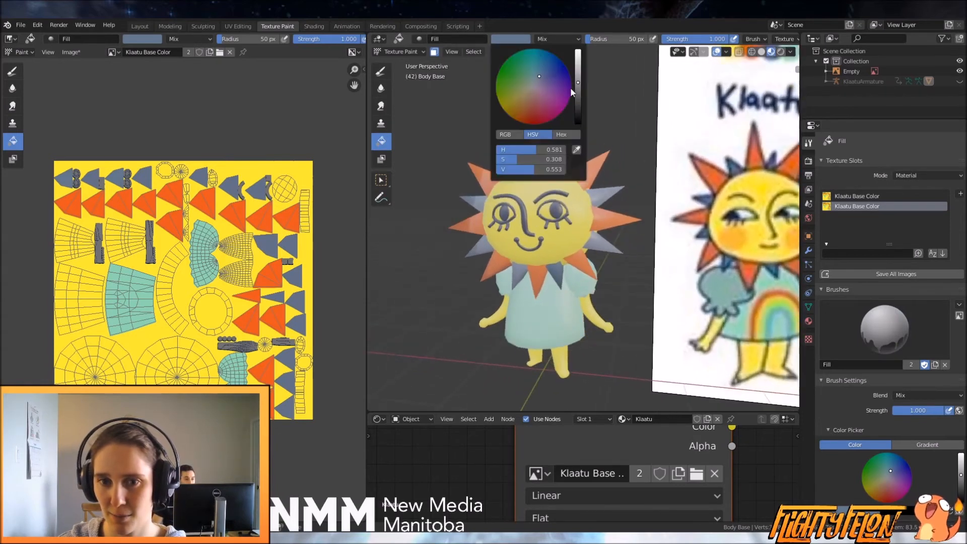
click(578, 78)
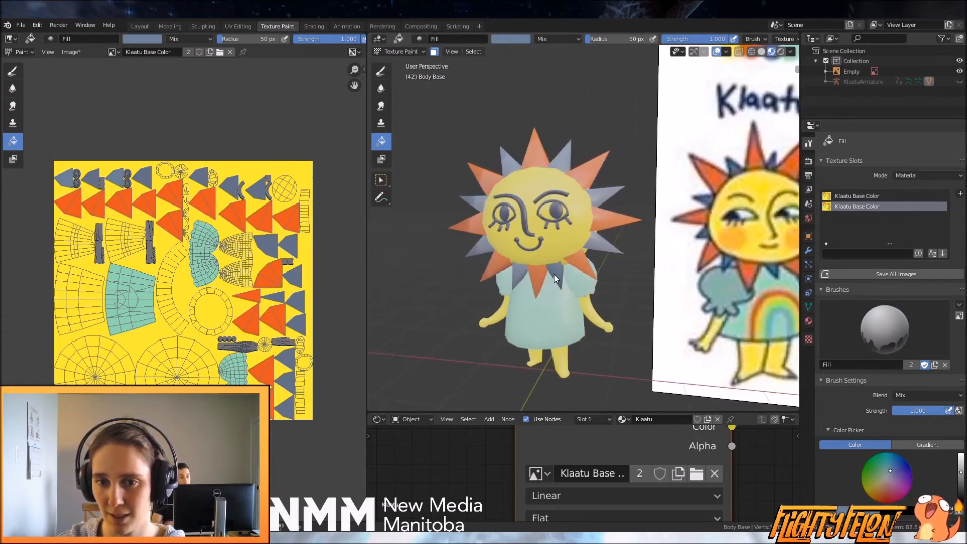
In Edit Mode, clear the selection and select only the linked geometry of the eye whites, then return to Texture Paint mode
scroll(623, 255, up, 4)
key(Tab)
key(alt+a)
key(l)
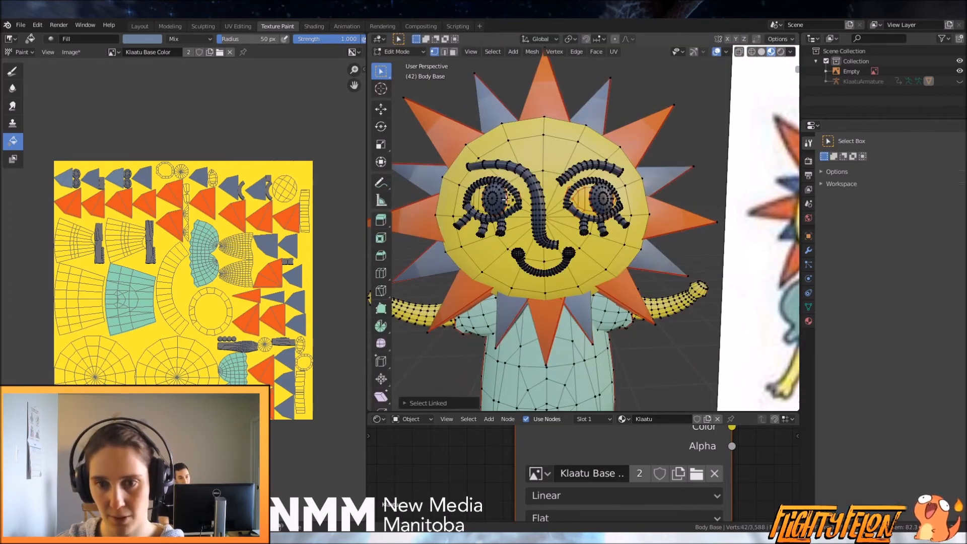
key(l)
key(alt)
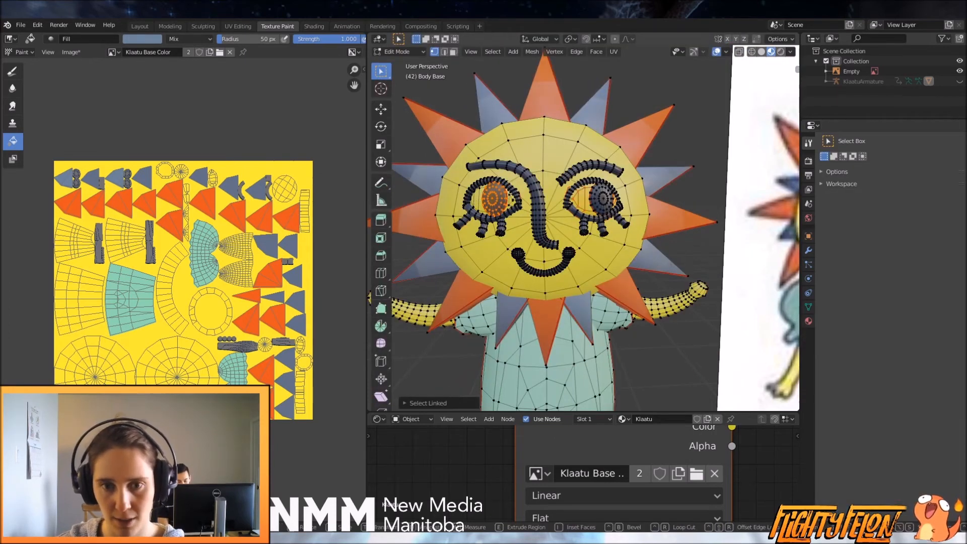
scroll(549, 239, up, 5)
mouse_move(549, 239)
middle_down()
mouse_move(575, 282)
mouse_move(554, 255)
middle_up()
key(ctrl+z)
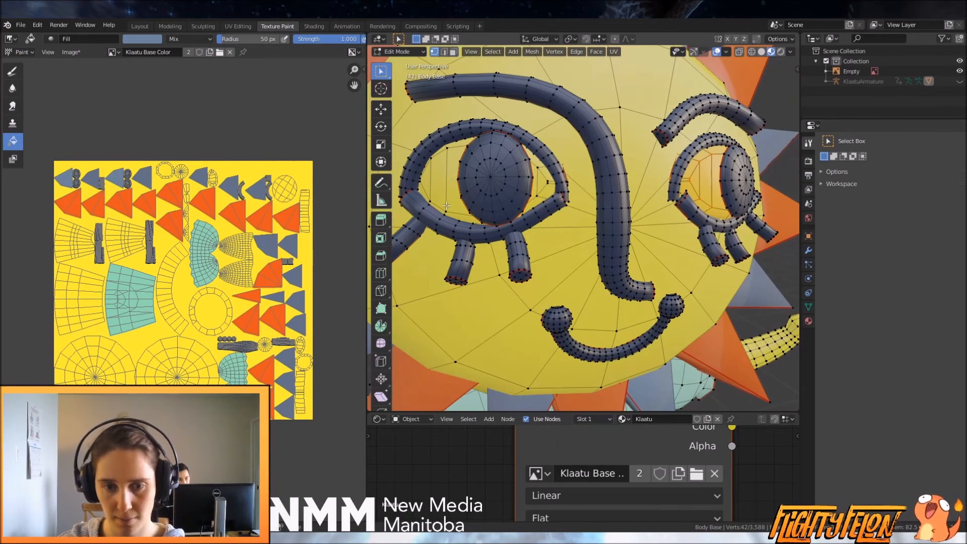
scroll(565, 192, down, 6)
key(Tab)
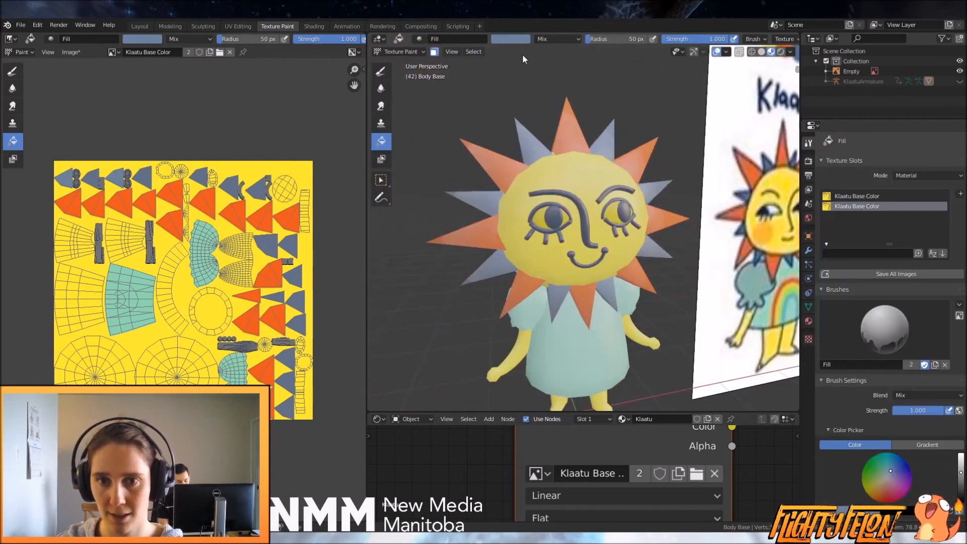
Set the brush colour to near white with a value of 1.000 and fill the eye whites with it
click(523, 38)
drag(578, 66, 578, 51)
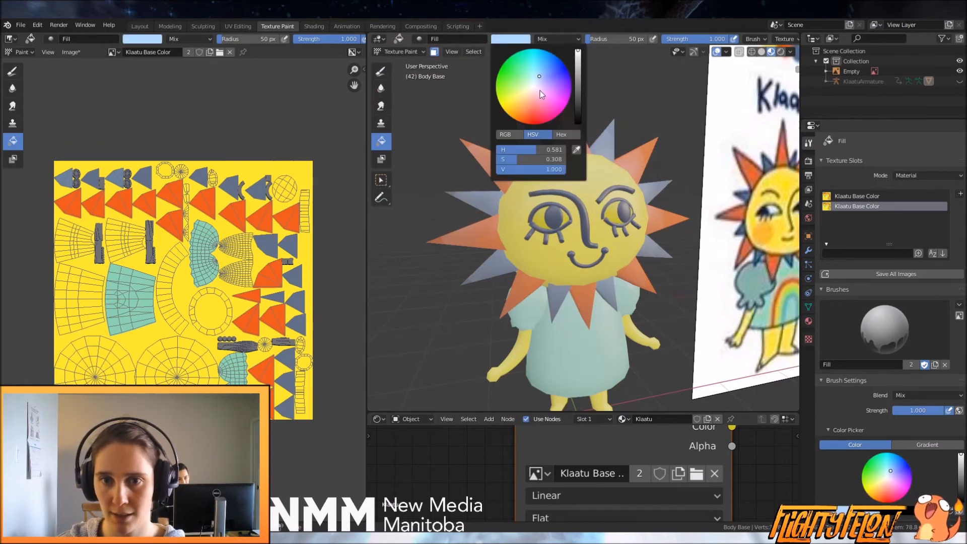
drag(541, 95, 533, 86)
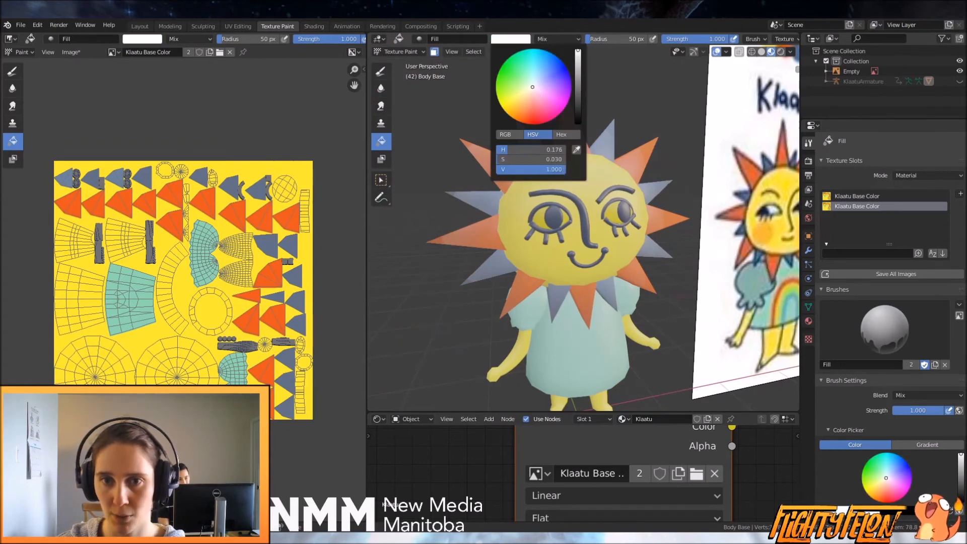
click(568, 229)
In Edit Mode, clear the selection and select the linked geometry of the sleeve openings, then return to Texture Paint mode
scroll(579, 233, down, 4)
mouse_move(591, 235)
middle_down()
mouse_move(693, 247)
mouse_move(623, 255)
middle_up()
scroll(623, 255, up, 4)
key(Tab)
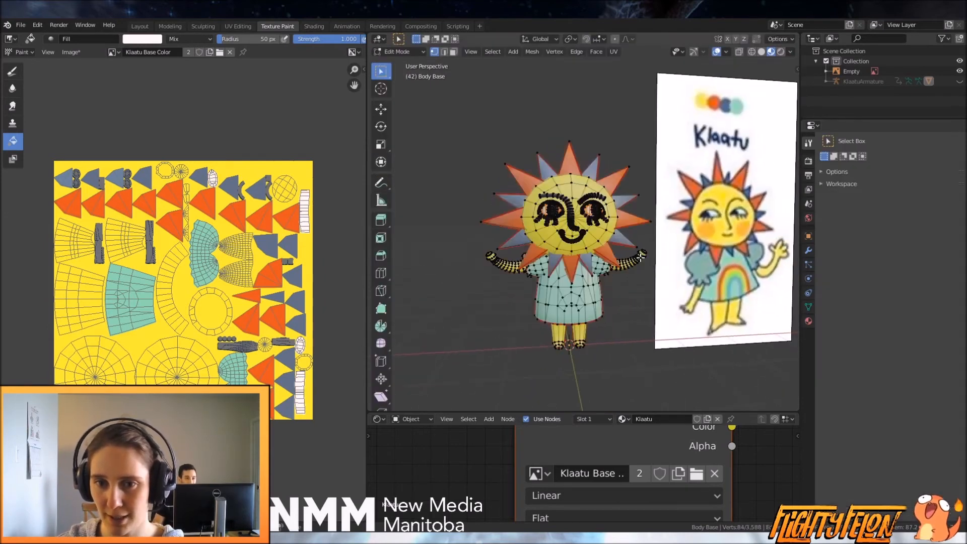
key(alt+a)
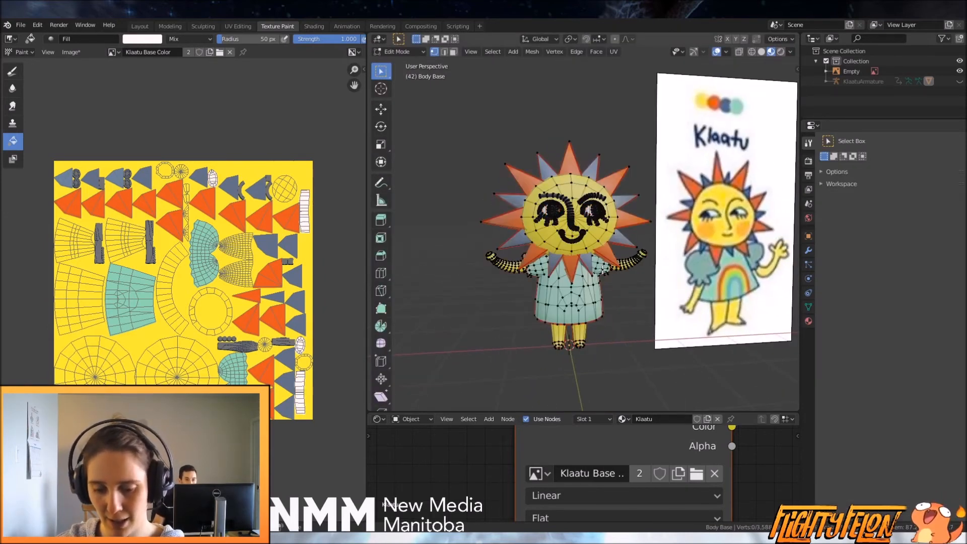
key(l)
key(Tab)
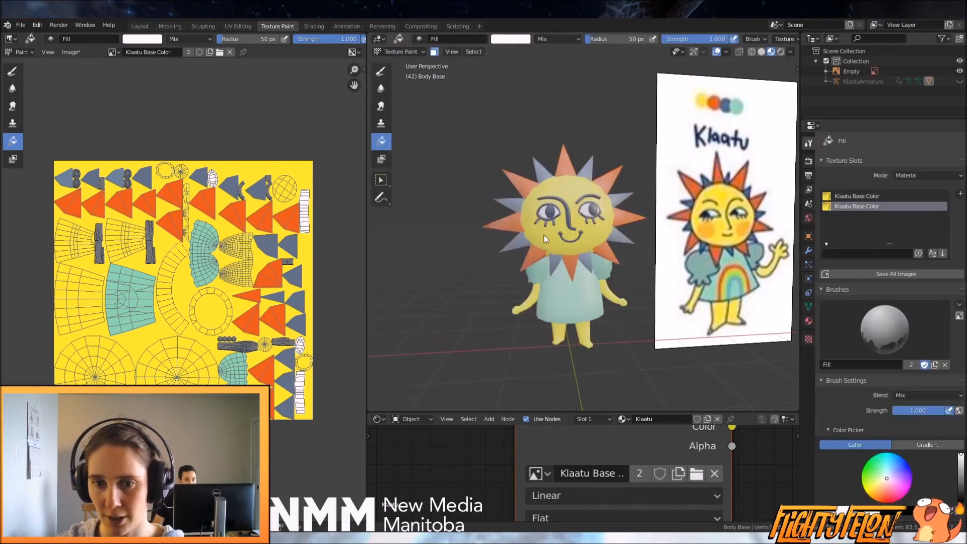
Sample the teal from the reference drawing's sleeve and fill the sleeve openings with it
click(507, 40)
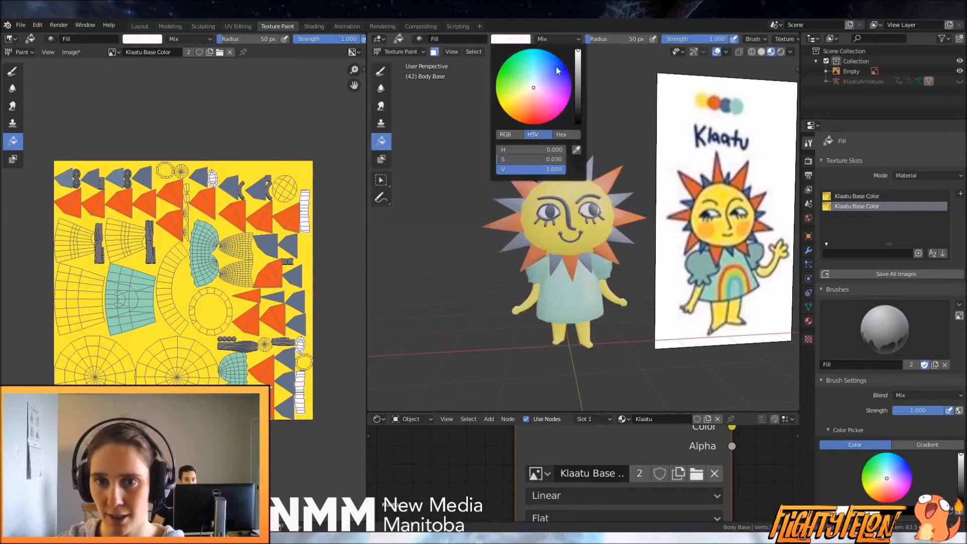
click(576, 150)
click(679, 254)
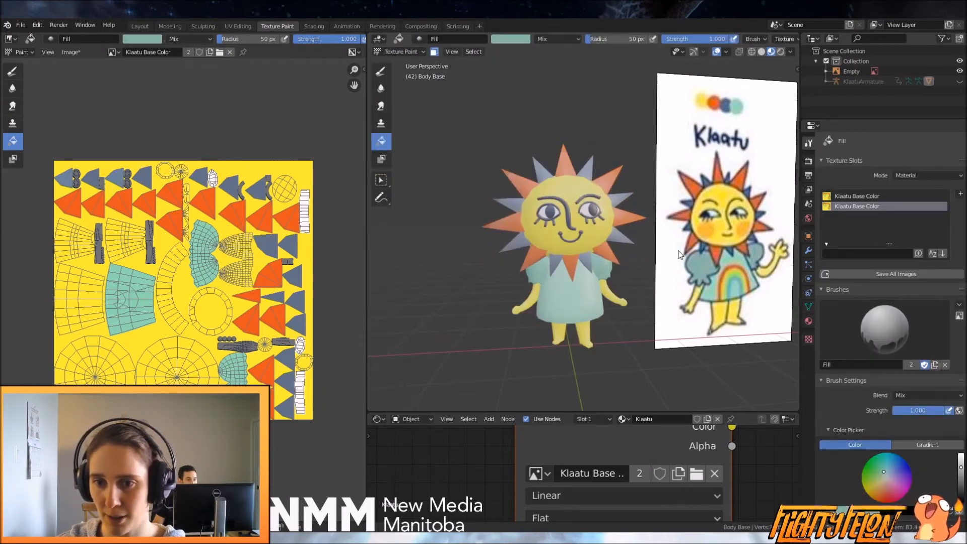
click(534, 276)
Using face selection in Edit Mode, select only the linked faces of the skirt's hem ring and inner wall, and fill them with the teal
mouse_move(551, 221)
middle_down()
mouse_move(576, 210)
mouse_move(629, 232)
middle_up()
scroll(629, 232, up, 3)
key(Tab)
key(alt+a)
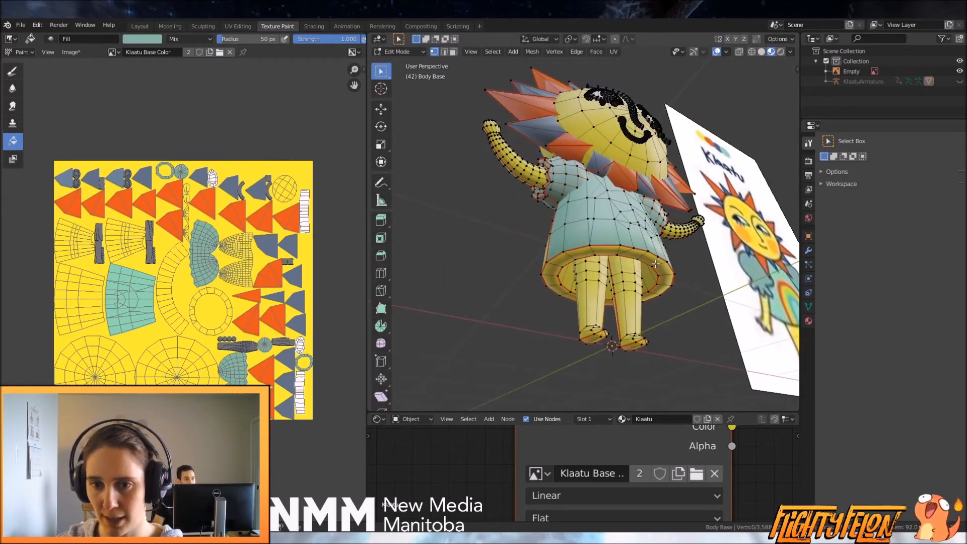
key(l)
mouse_move(651, 280)
middle_down()
mouse_move(648, 244)
mouse_move(648, 296)
middle_up()
click(453, 52)
middle_drag(625, 327, 623, 286)
scroll(623, 287, up, 3)
scroll(665, 278, down, 3)
click(634, 251)
scroll(640, 250, up, 2)
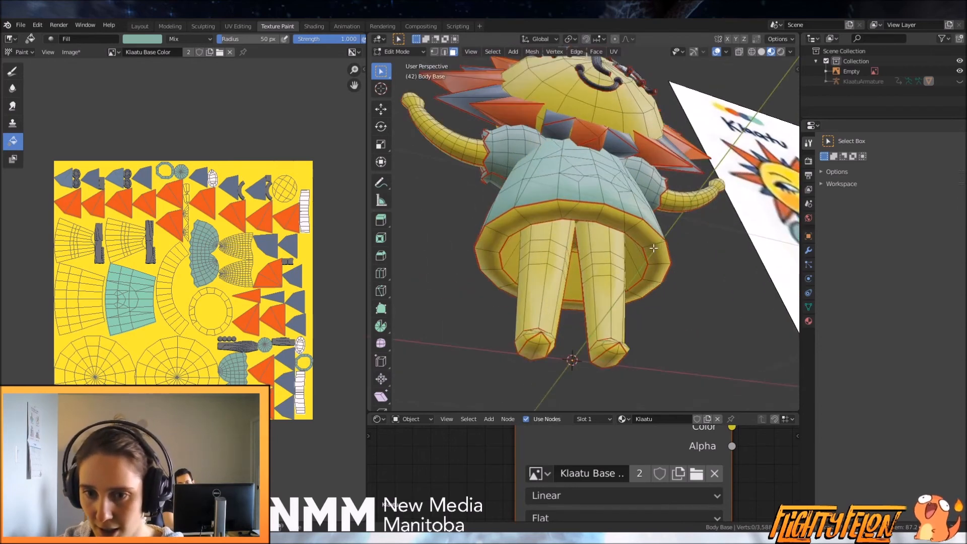
key(ctrl+l)
mouse_move(653, 248)
middle_down()
mouse_move(577, 155)
mouse_move(605, 173)
mouse_move(619, 165)
middle_up()
key(Tab)
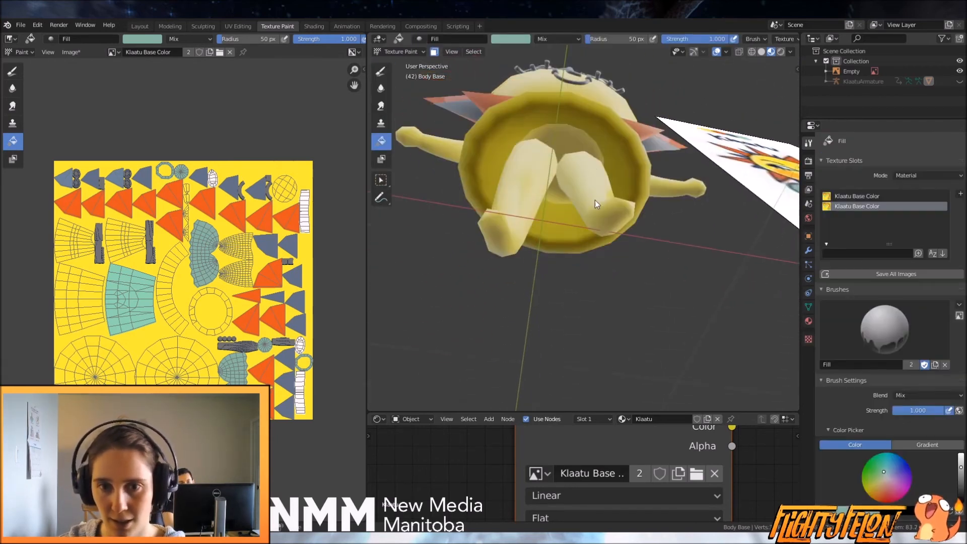
key(Tab)
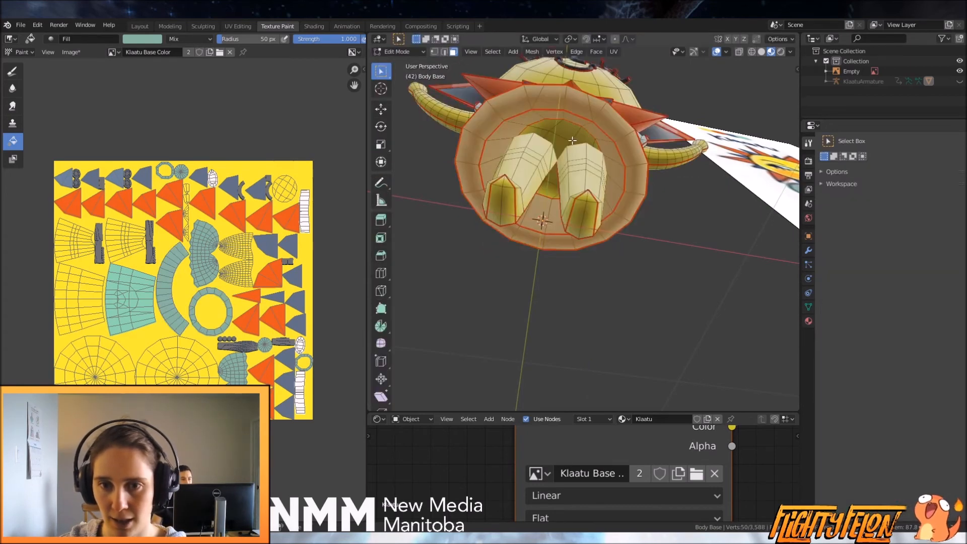
key(Tab)
Darken the teal brush colour, select only the cap inside the skirt around the legs, and fill it with the darker teal
click(510, 39)
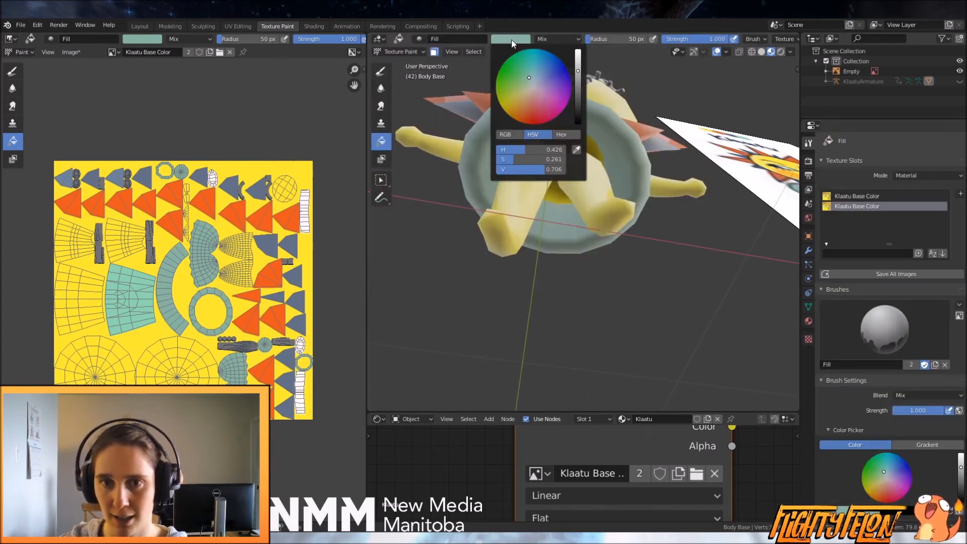
key(Tab)
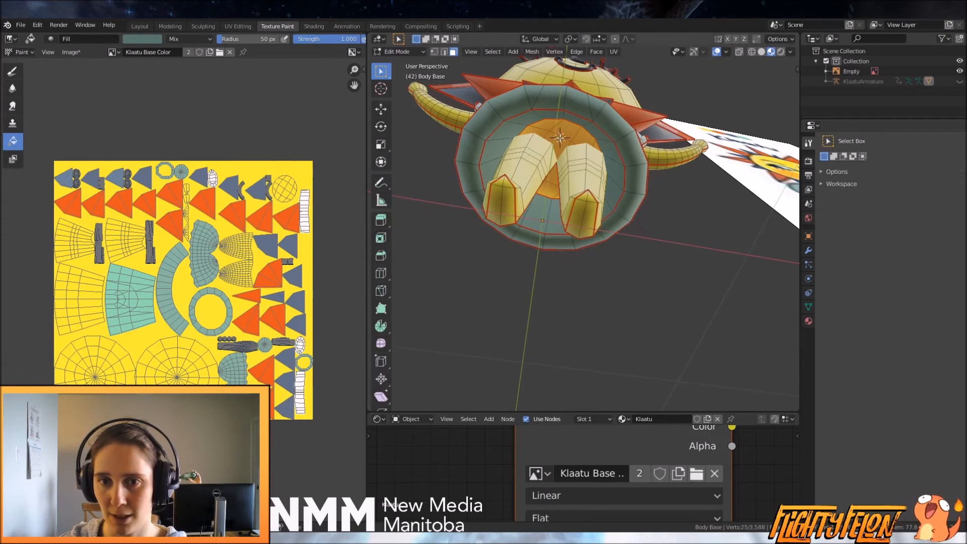
key(Tab)
mouse_move(562, 141)
middle_down()
mouse_move(626, 187)
mouse_move(660, 274)
middle_up()
Select only the skirt's inner wall and fill it with the darker teal
key(Tab)
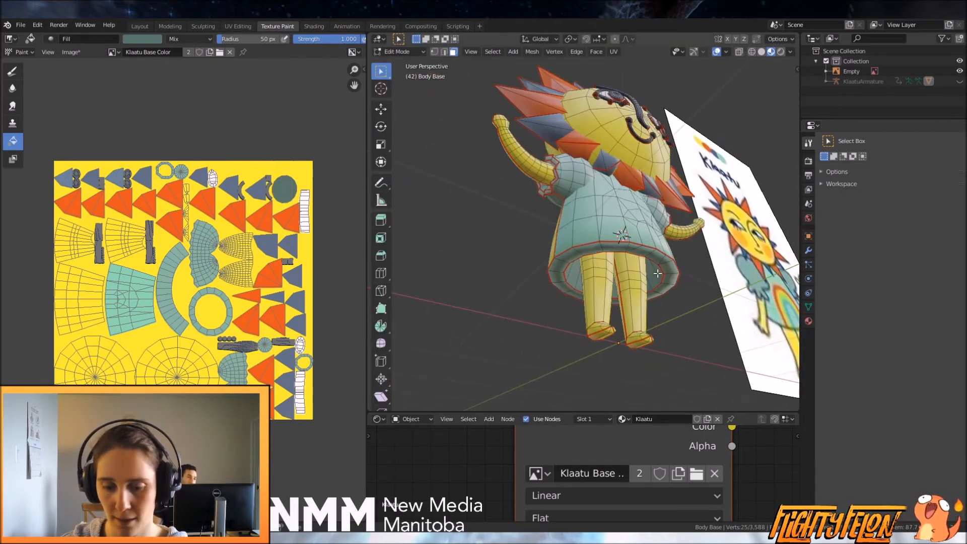
key(Tab)
mouse_move(655, 278)
middle_down()
mouse_move(733, 302)
mouse_move(696, 309)
middle_up()
In Edit Mode, select only the linked geometry of the dress's back, and return to Texture Paint mode
key(Tab)
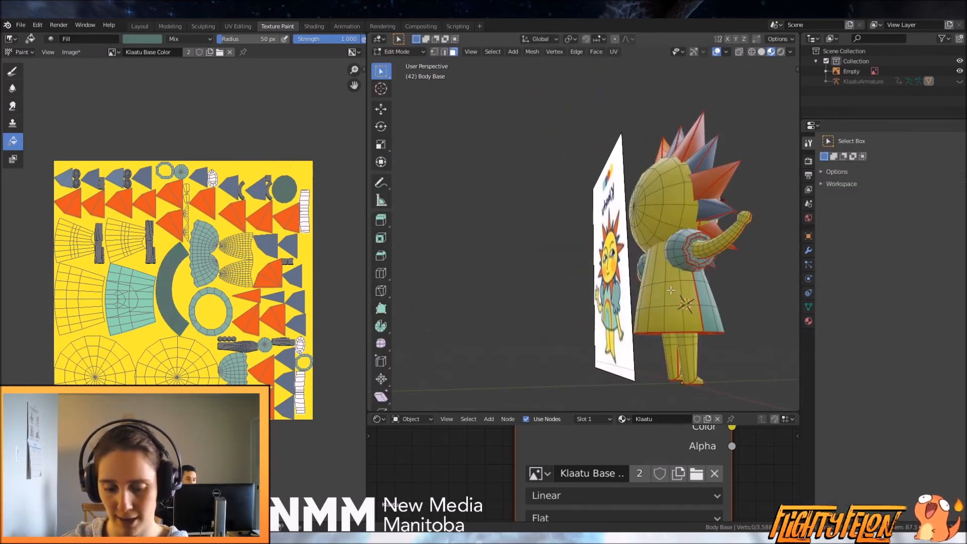
key(l)
middle_drag(671, 290, 726, 313)
scroll(714, 310, up, 3)
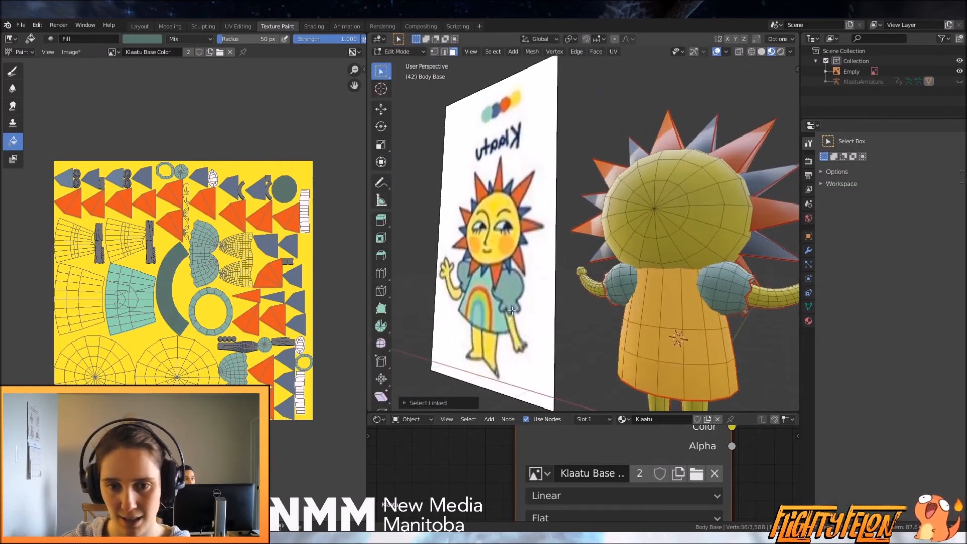
key(Tab)
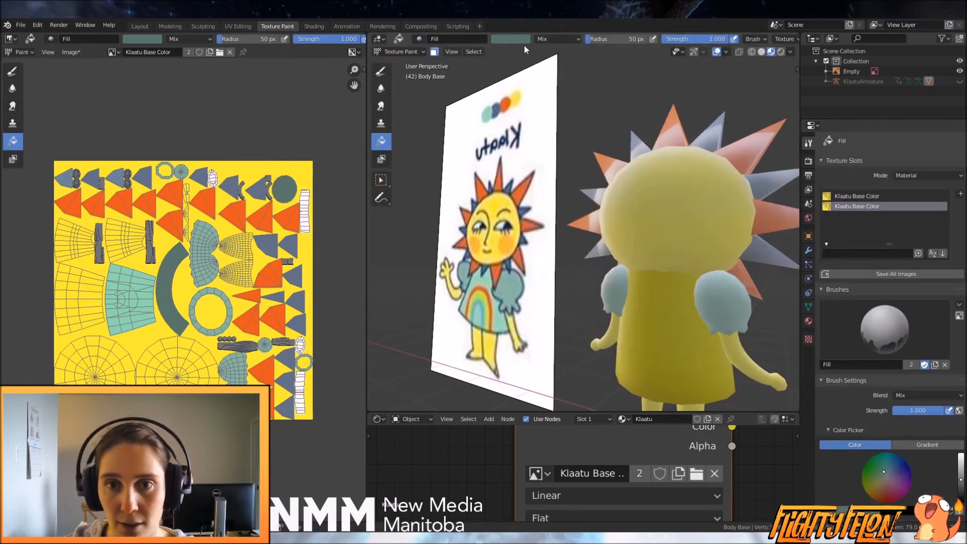
Sample the lighter teal from the dress in the reference drawing and fill the dress's back with it
click(522, 40)
click(576, 149)
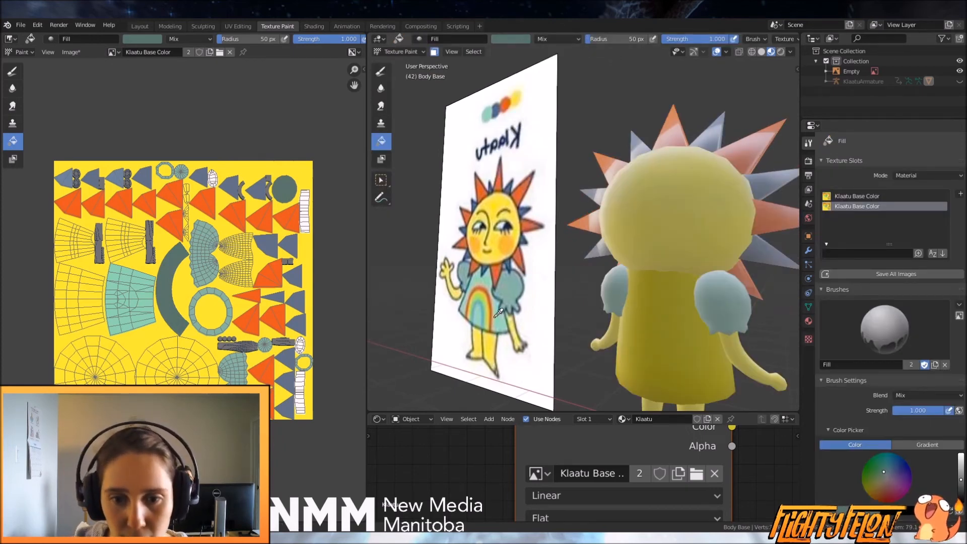
click(497, 311)
click(652, 356)
Select only the linked geometry of the dress's front in Edit Mode and fill it with the same teal as the back
middle_drag(651, 357, 589, 310)
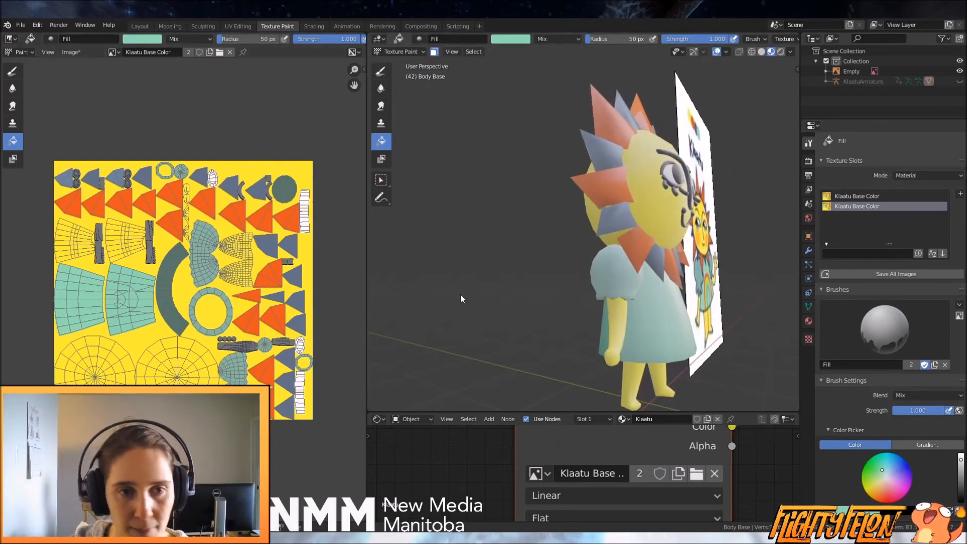
key(Tab)
middle_drag(658, 315, 627, 317)
key(l)
key(Tab)
middle_drag(499, 319, 558, 320)
click(153, 40)
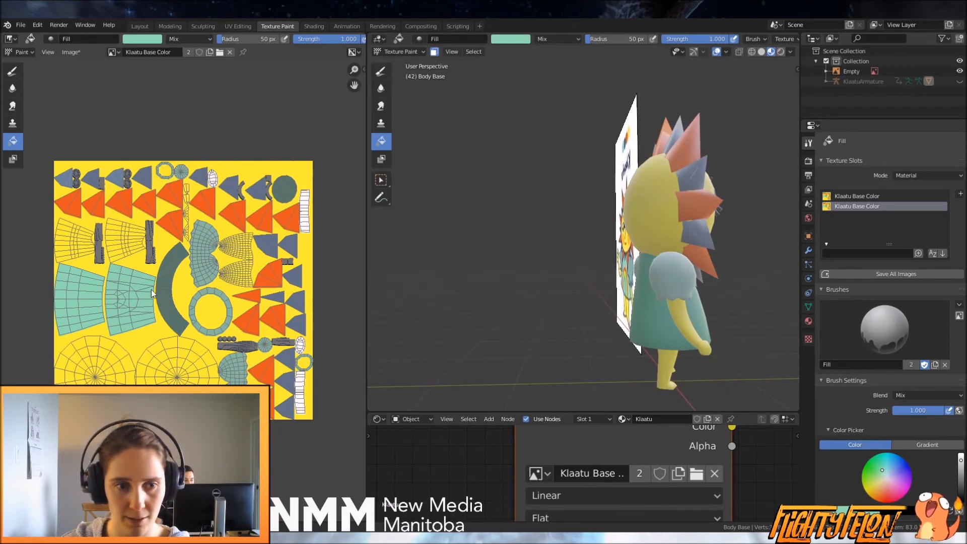
middle_drag(653, 319, 561, 313)
Brighten the teal fill colour to a value of 0.913 and fill the dress's front with it
click(511, 39)
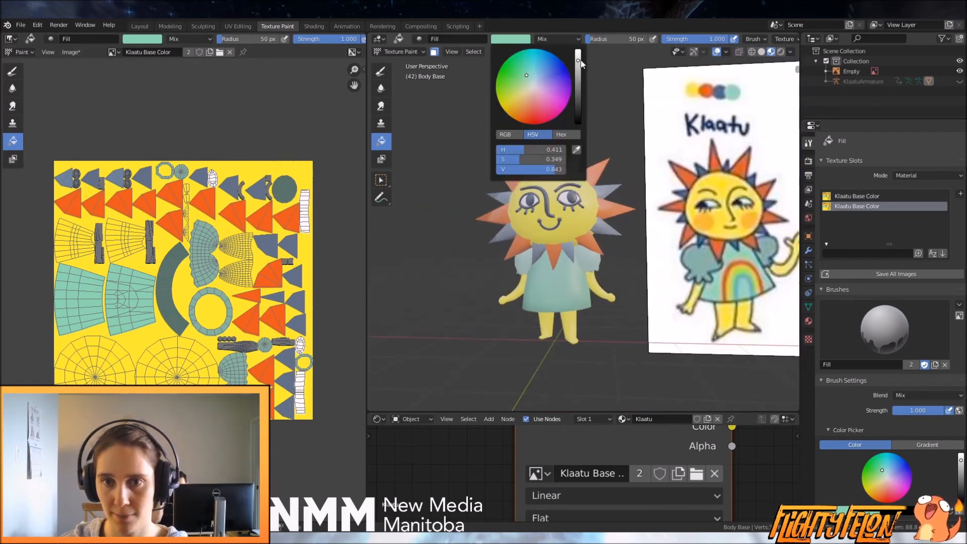
drag(580, 60, 580, 54)
click(558, 299)
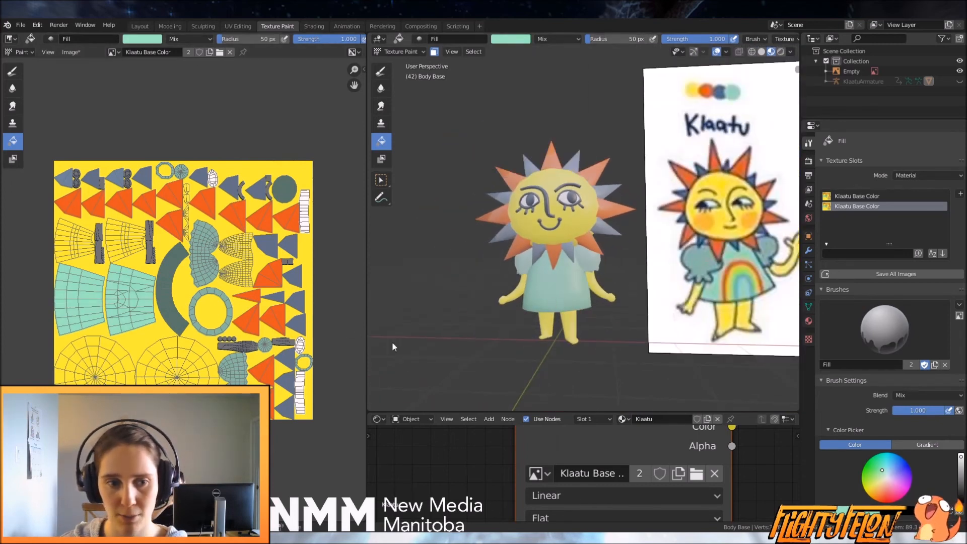
Clear the face selection in Edit Mode and return to Texture Paint mode
scroll(570, 305, up, 3)
mouse_move(571, 305)
middle_down()
mouse_move(613, 304)
mouse_move(578, 305)
middle_up()
scroll(578, 305, down, 1)
shift+middle_drag(613, 277, 559, 282)
scroll(559, 282, up, 2)
scroll(584, 268, down, 2)
scroll(589, 262, up, 3)
key(Tab)
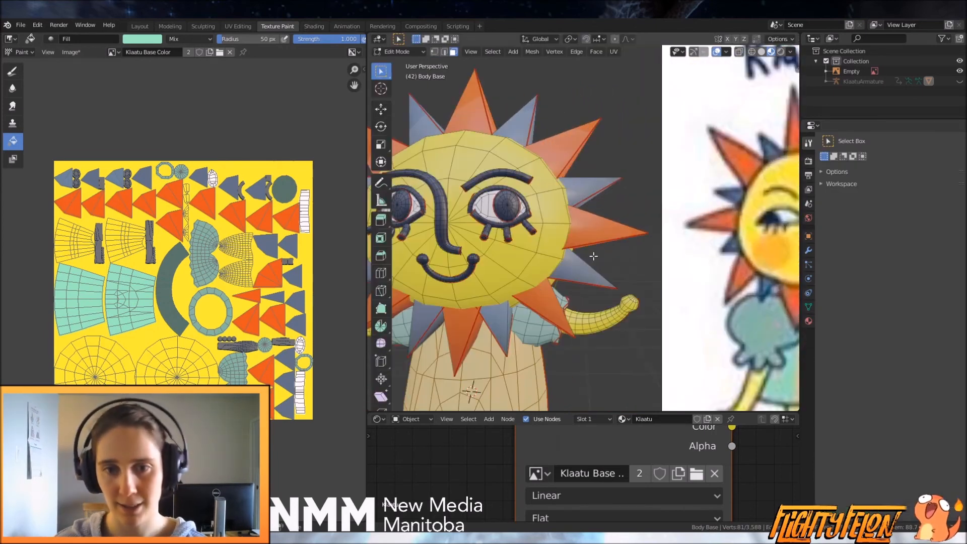
click(588, 253)
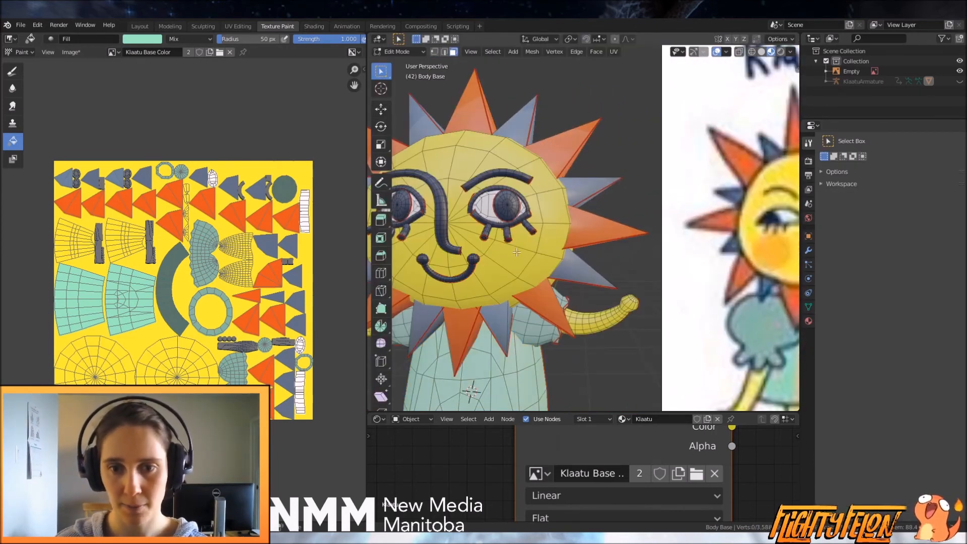
key(Tab)
scroll(524, 262, down, 4)
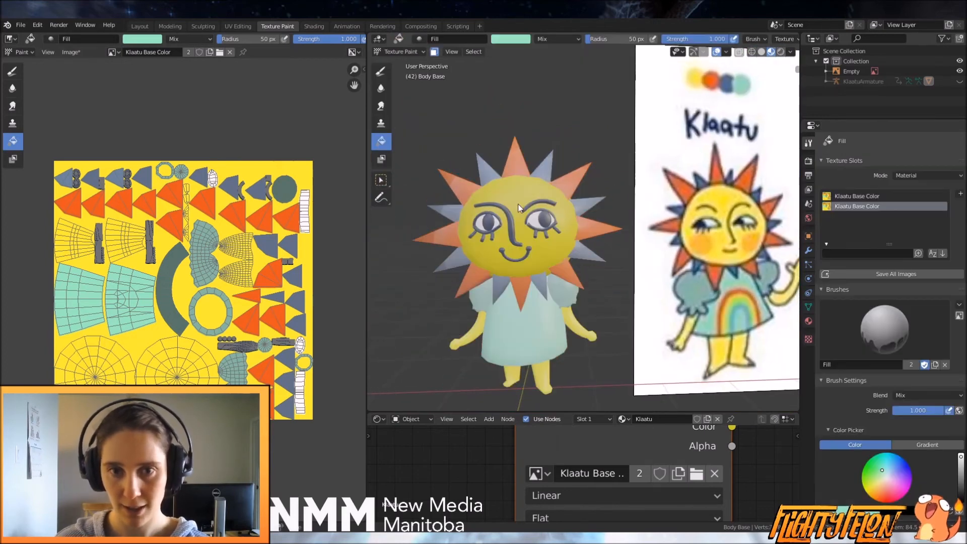
scroll(566, 231, up, 2)
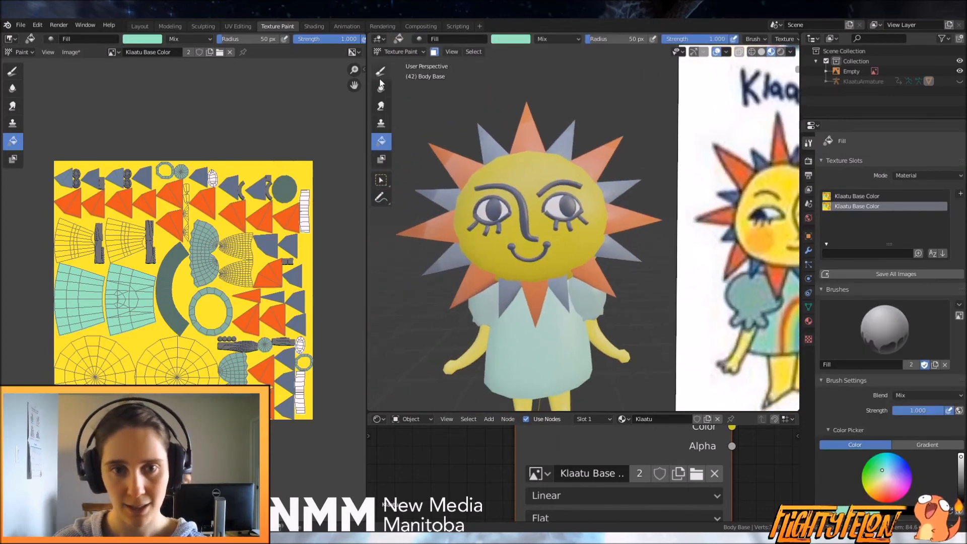
Switch to the Draw brush and sample the orange of the cheek in the reference drawing
click(380, 72)
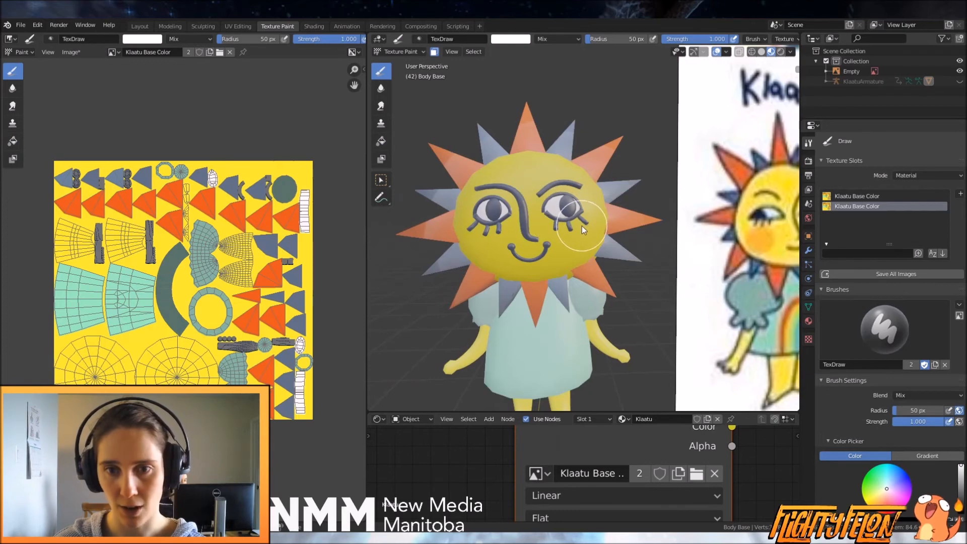
shift+middle_drag(625, 275, 550, 246)
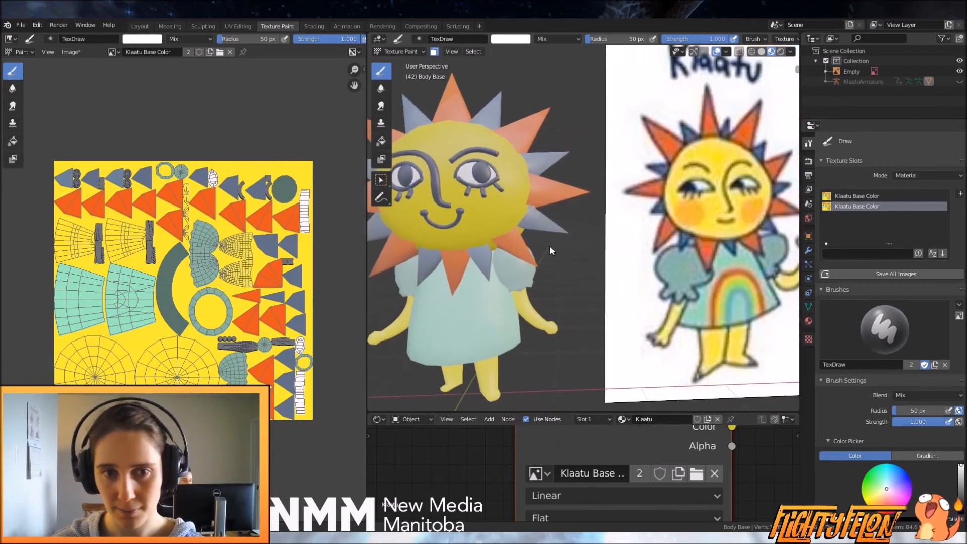
click(516, 40)
click(576, 150)
click(692, 210)
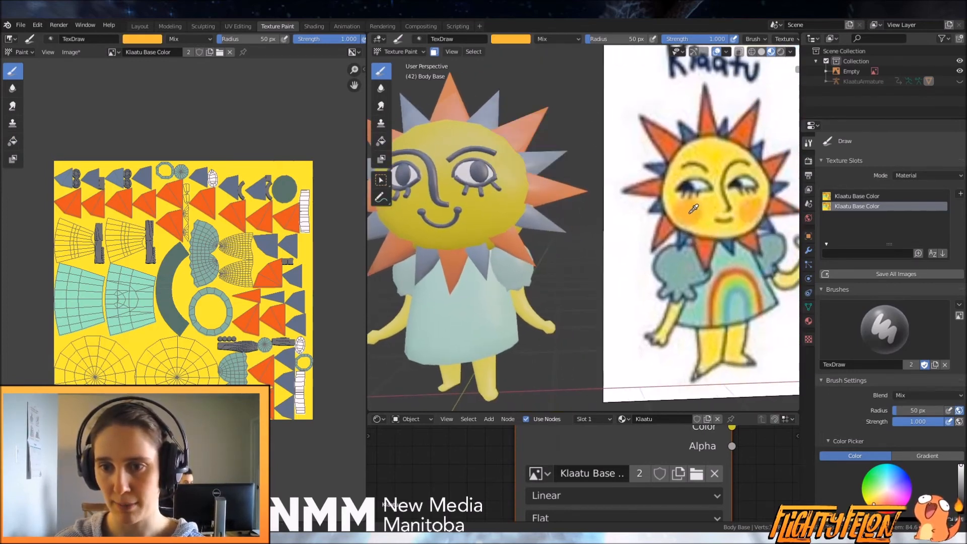
shift+middle_drag(552, 264, 617, 268)
scroll(615, 268, up, 1)
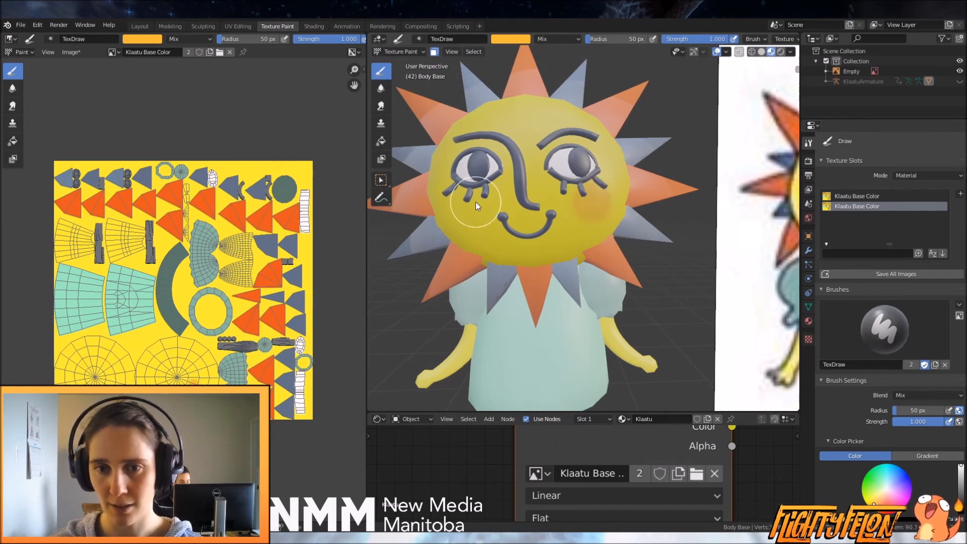
Deepen the brush's orange to hue 0.093, saturation 0.847 and value 0.853, and paint blush on both cheeks
click(510, 39)
click(516, 113)
click(577, 60)
mouse_move(589, 206)
mouse_down()
mouse_move(590, 199)
mouse_move(596, 209)
mouse_up()
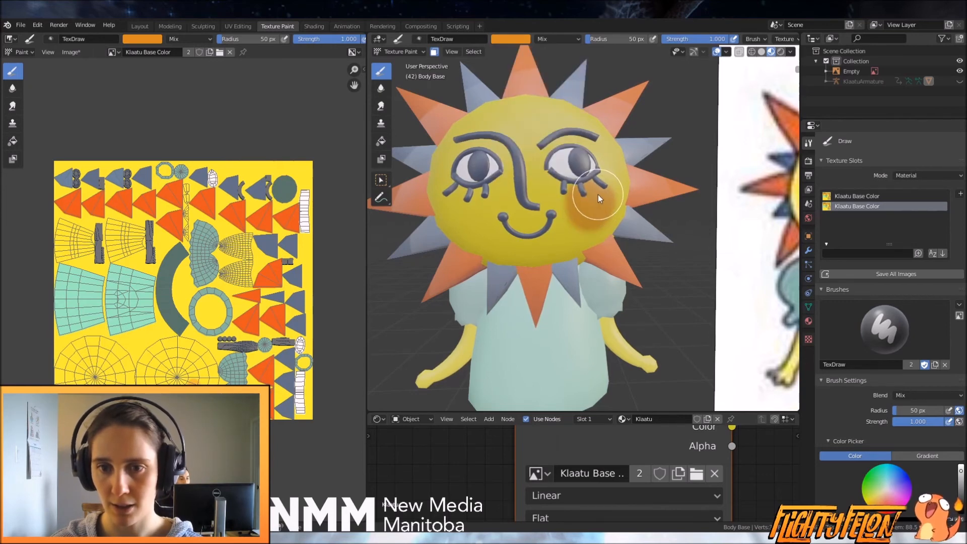
drag(458, 195, 452, 206)
scroll(597, 228, down, 5)
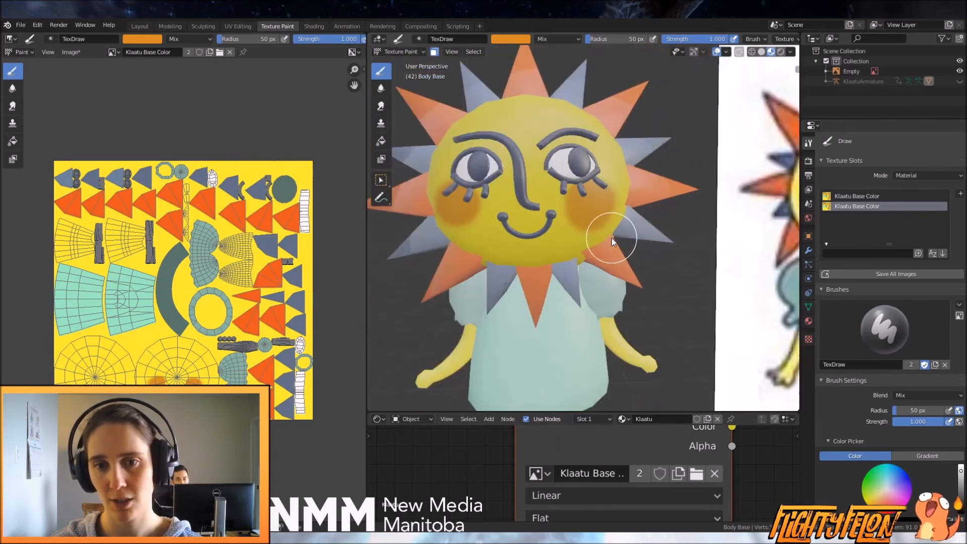
Undo the last blush strokes and repaint the orange blush on the cheeks
key(ctrl+z)
scroll(559, 252, up, 3)
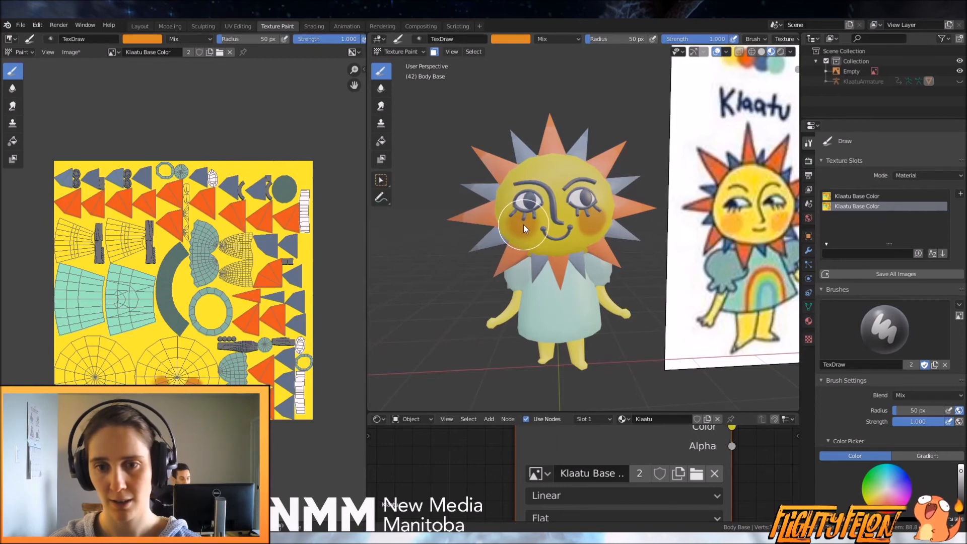
scroll(631, 253, down, 4)
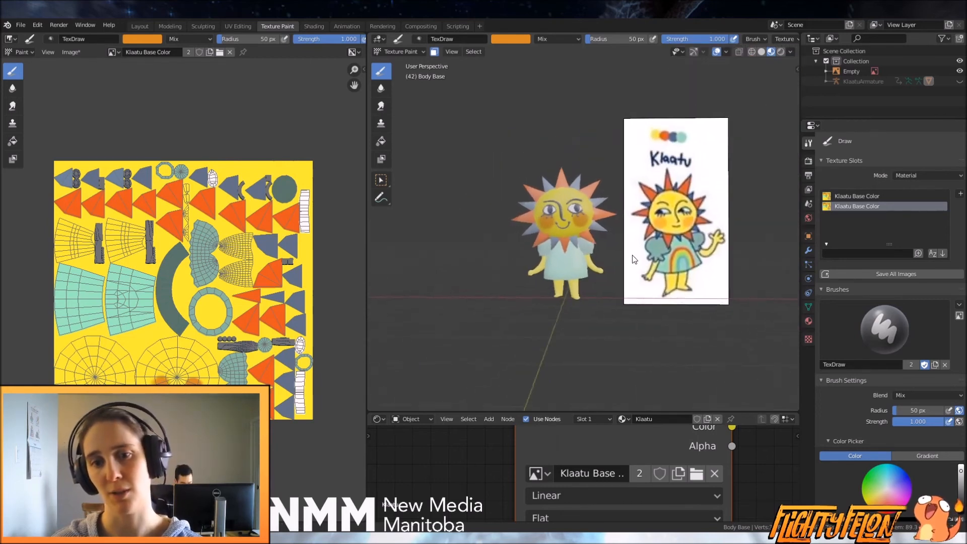
scroll(630, 255, up, 3)
key(ctrl+z)
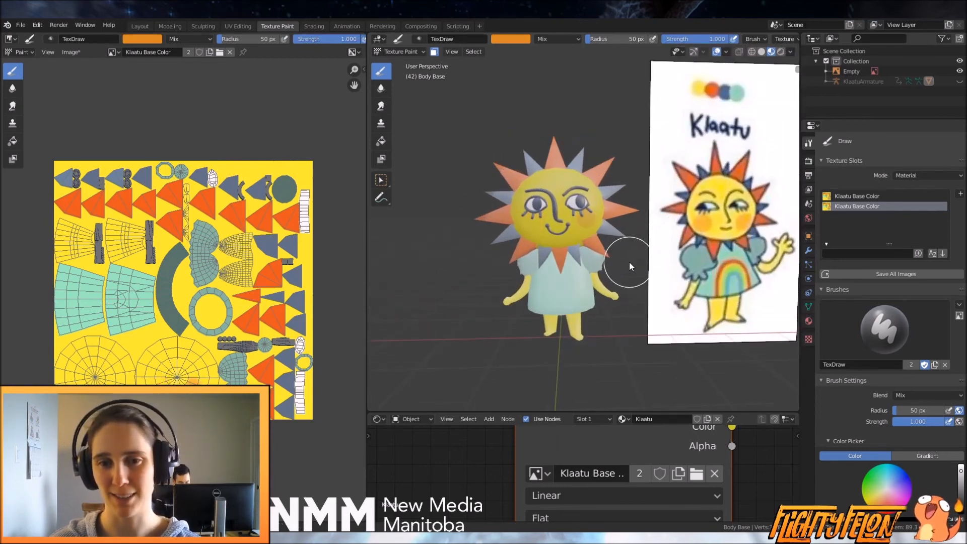
scroll(585, 219, up, 1)
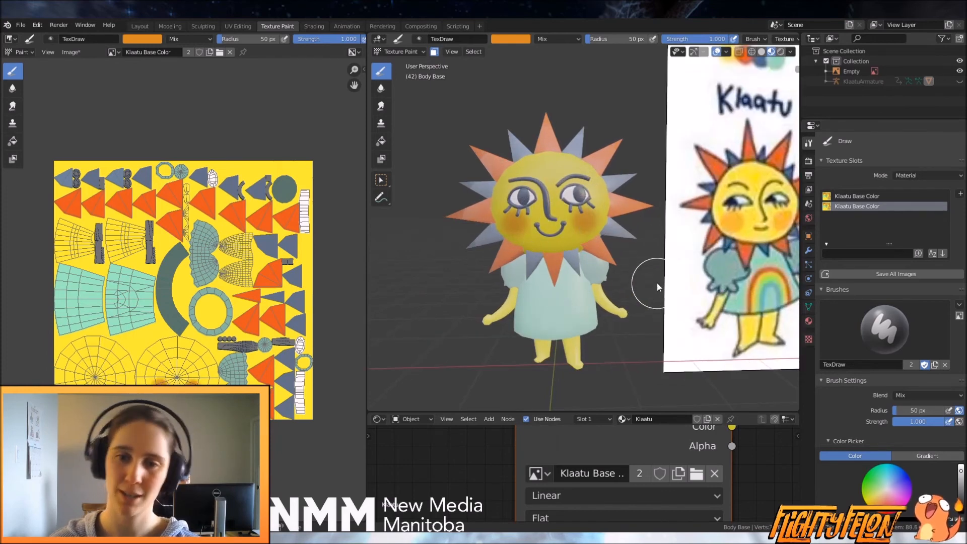
scroll(666, 280, down, 1)
mouse_move(659, 277)
middle_down()
mouse_move(693, 278)
mouse_move(617, 282)
mouse_move(640, 283)
middle_up()
scroll(640, 283, up, 2)
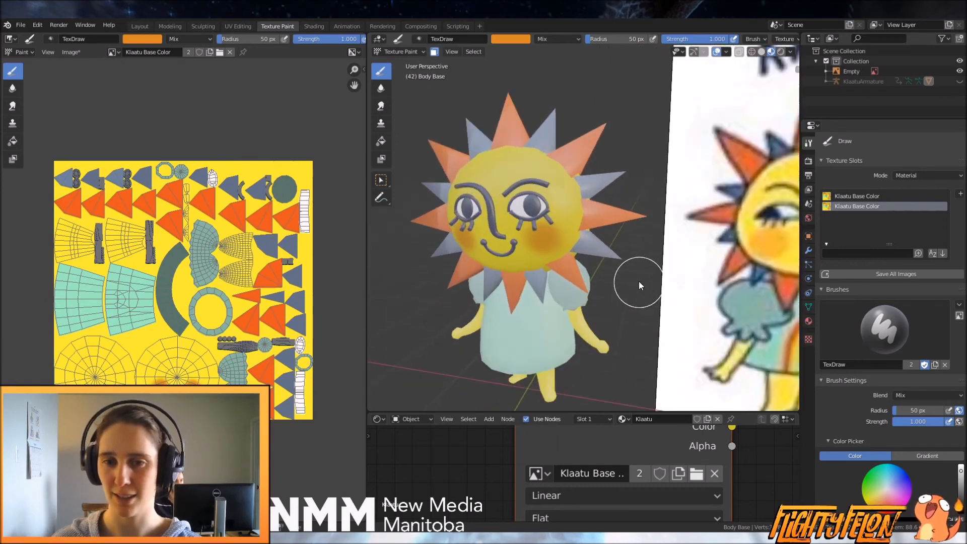
Select only the linked geometry of both pupils in Edit Mode and return to Texture Paint mode
key(Tab)
middle_drag(545, 222, 564, 208)
key(alt+a)
key(l)
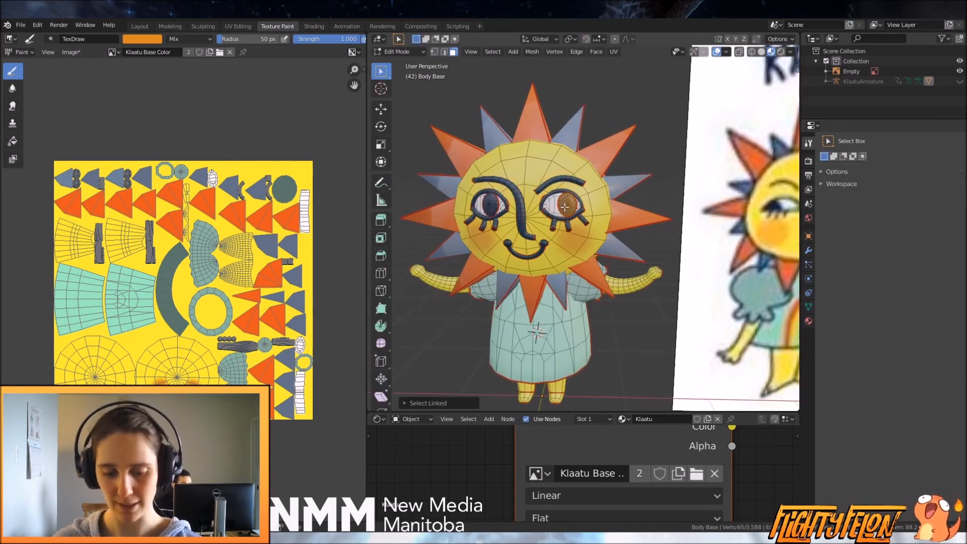
key(l)
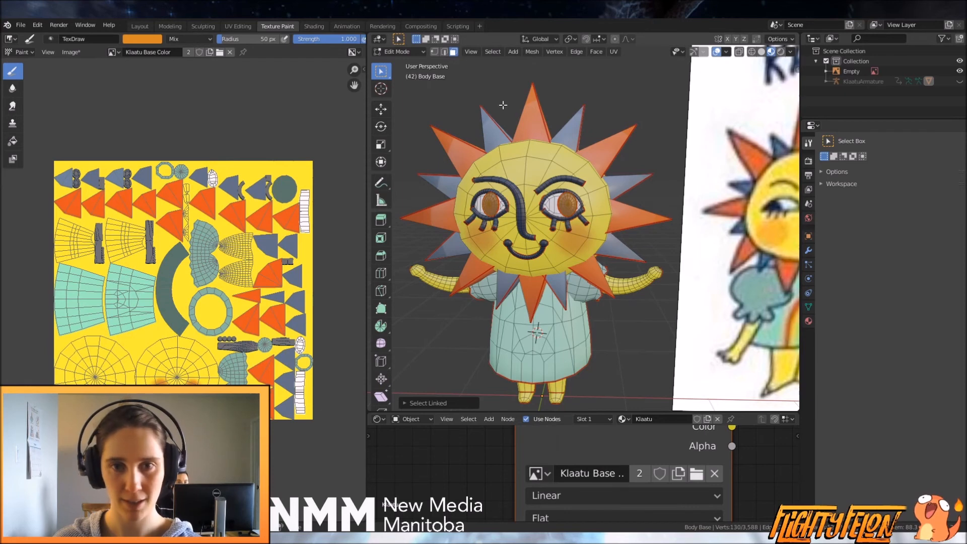
key(Tab)
Set the Draw brush's colour to a very dark navy for the pupils
click(522, 41)
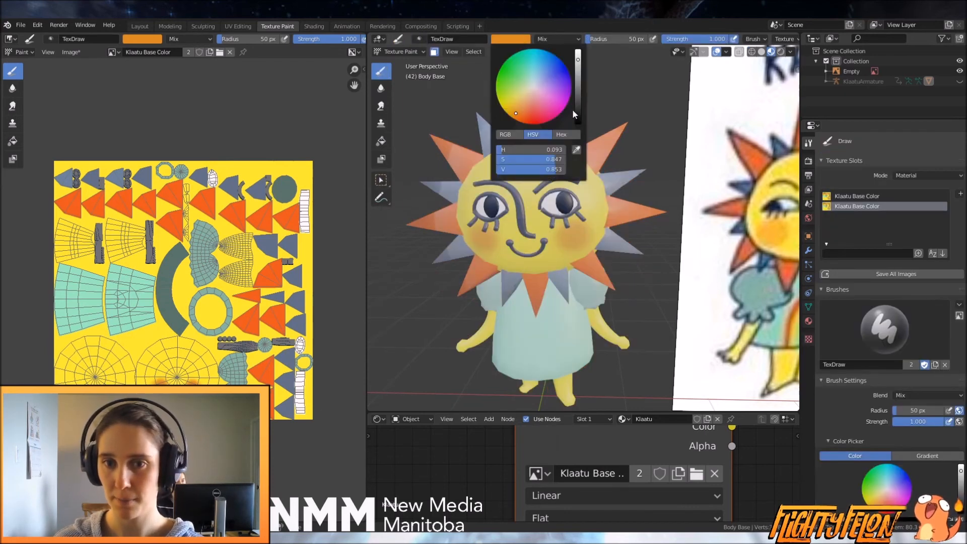
click(577, 115)
click(548, 67)
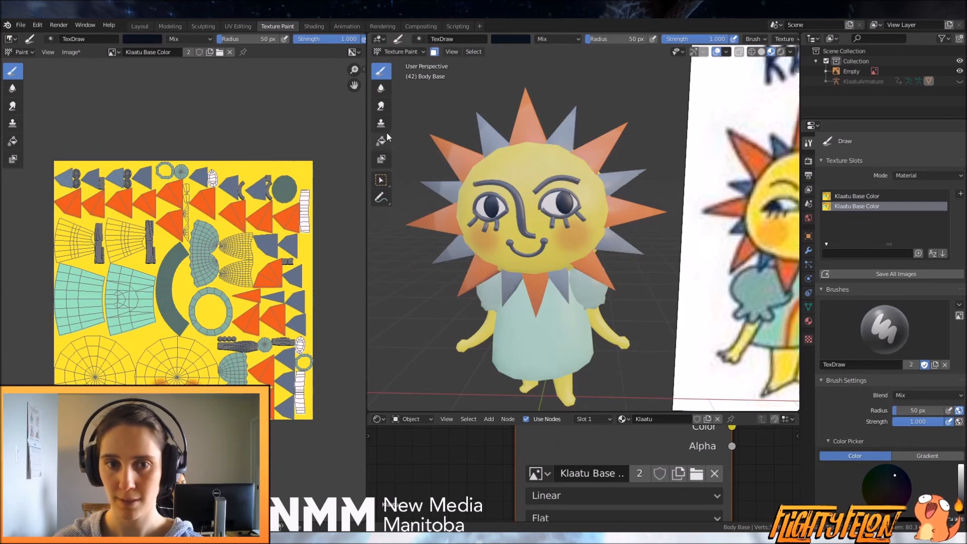
scroll(557, 211, up, 6)
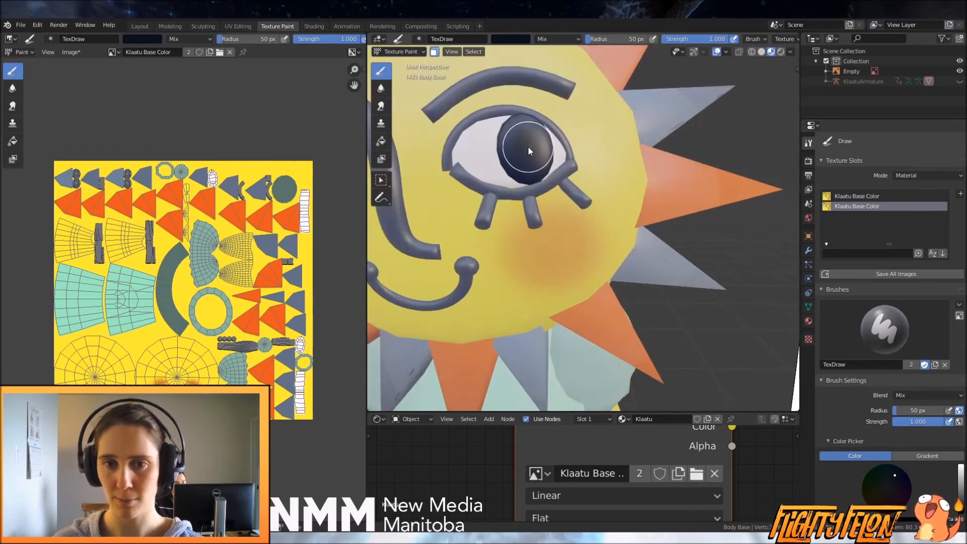
scroll(521, 180, up, 4)
scroll(521, 179, down, 9)
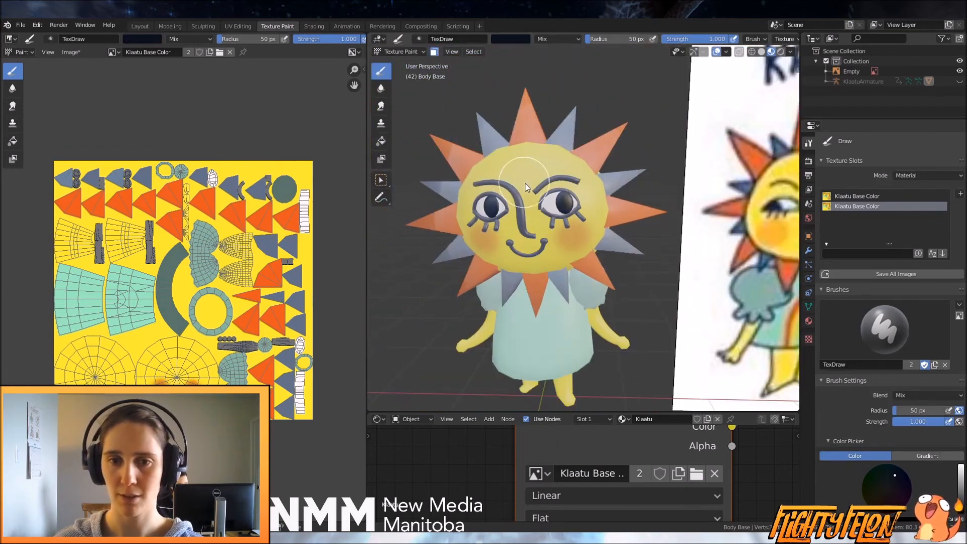
scroll(529, 211, up, 2)
middle_drag(529, 214, 558, 219)
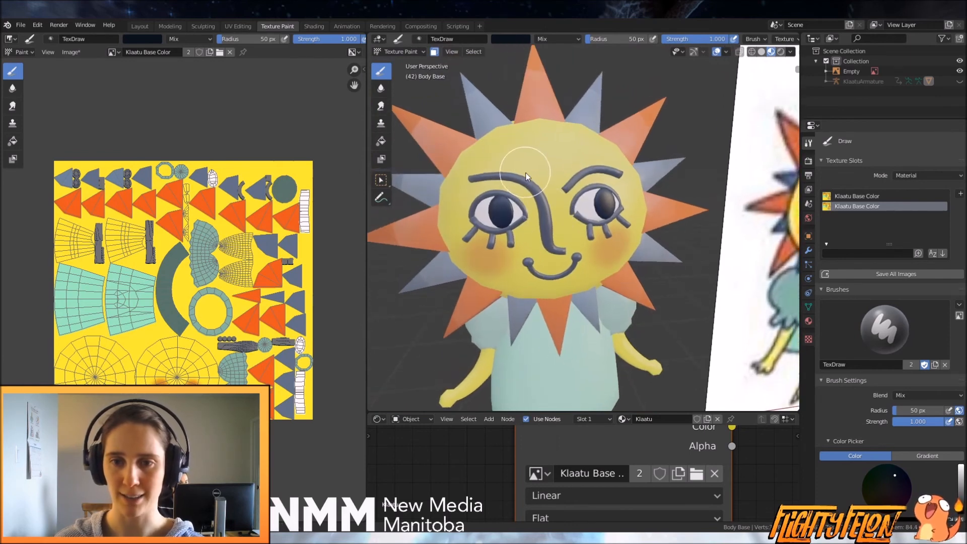
Switch to the Fill tool, darken its colour to near black and fill both pupils with it
click(381, 140)
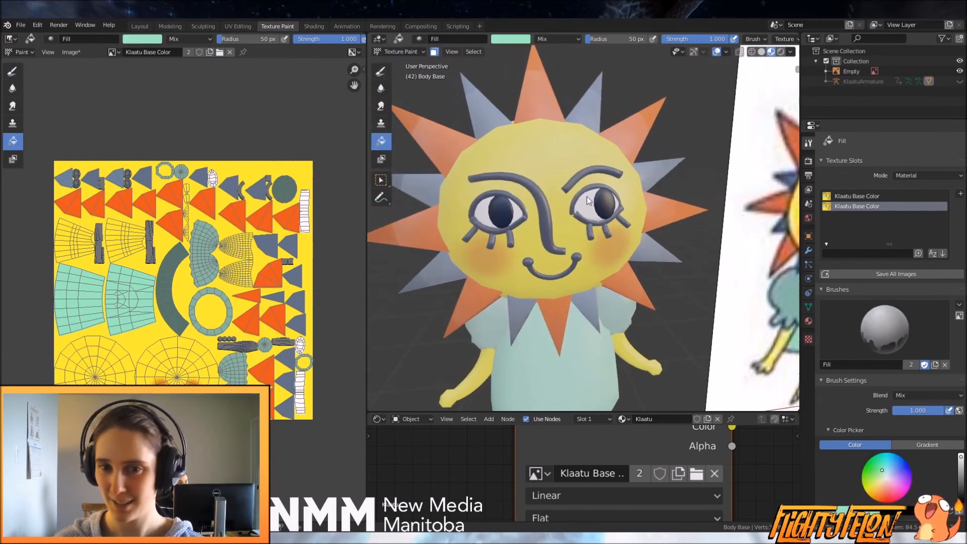
click(602, 202)
click(509, 39)
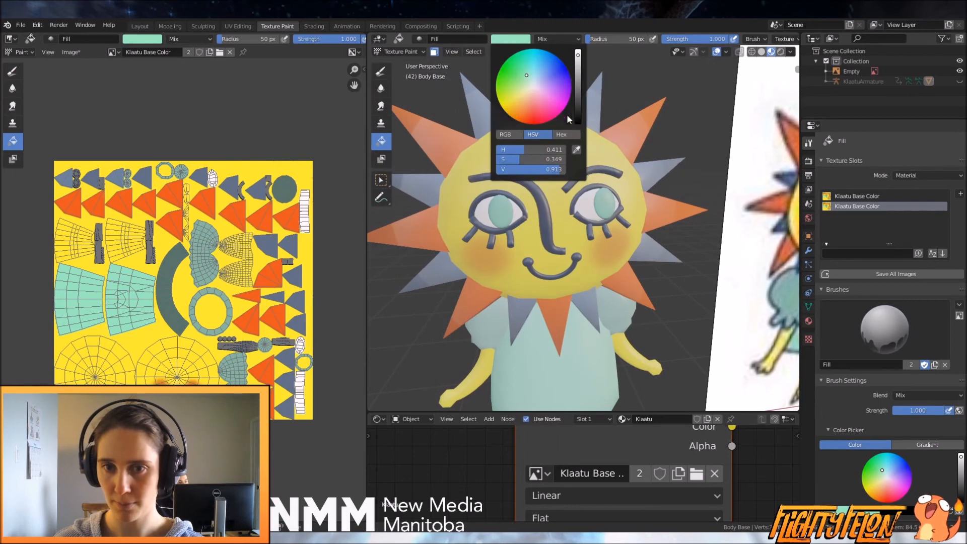
click(577, 118)
click(605, 204)
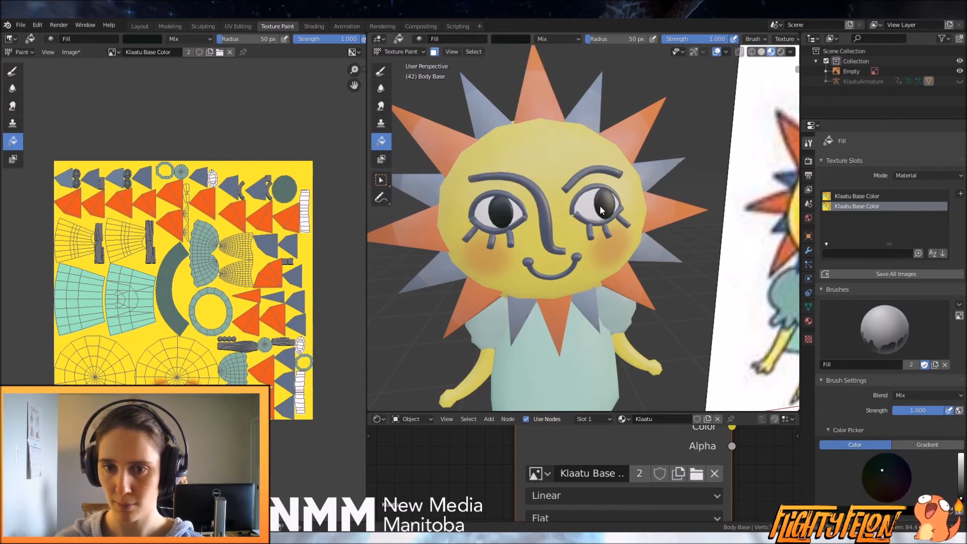
scroll(648, 235, down, 4)
middle_drag(632, 237, 645, 252)
scroll(640, 272, up, 3)
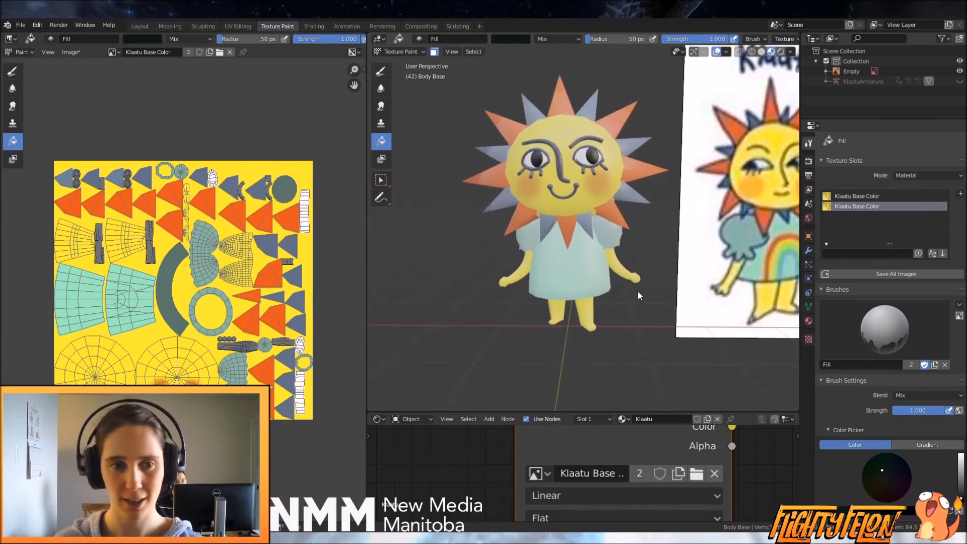
Switch back to the Draw brush and reduce its radius to 6 px
scroll(635, 278, up, 5)
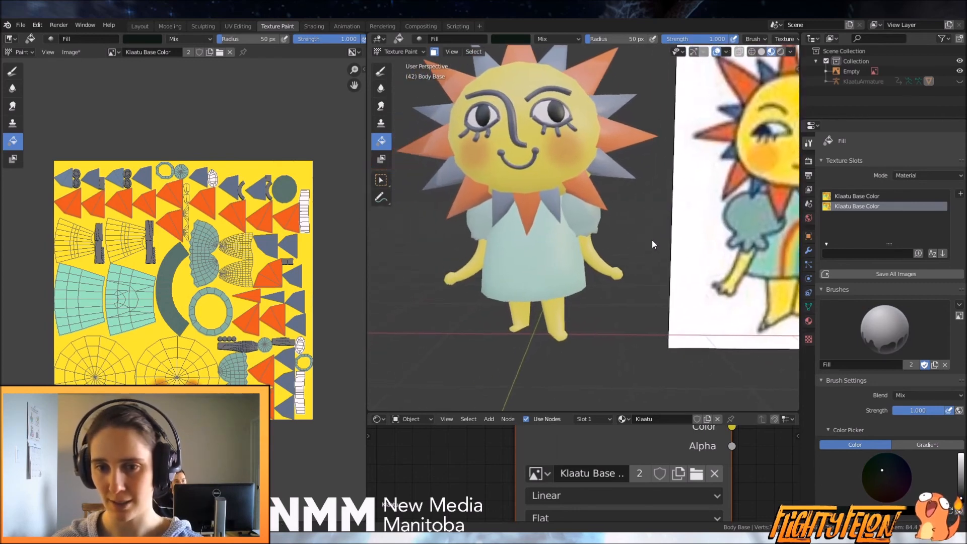
middle_drag(645, 241, 643, 237)
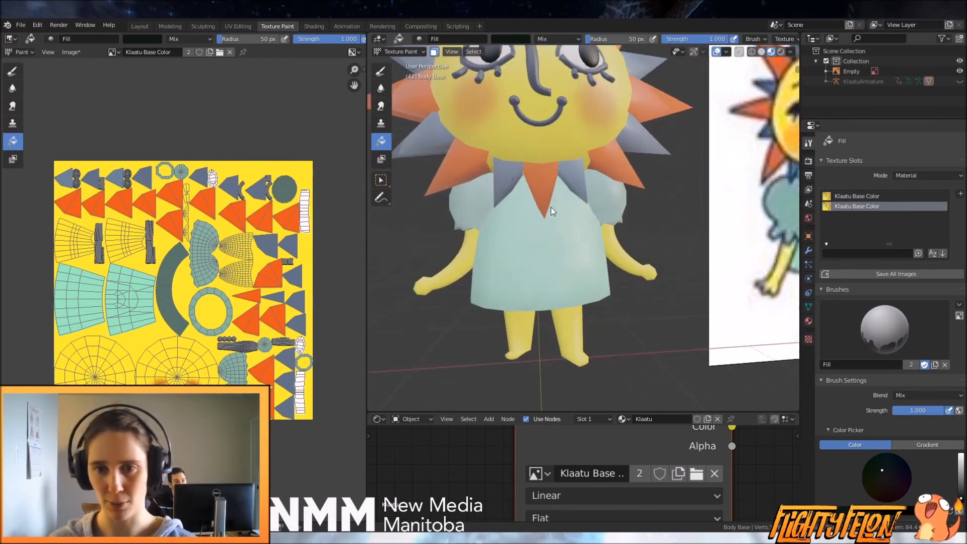
click(381, 71)
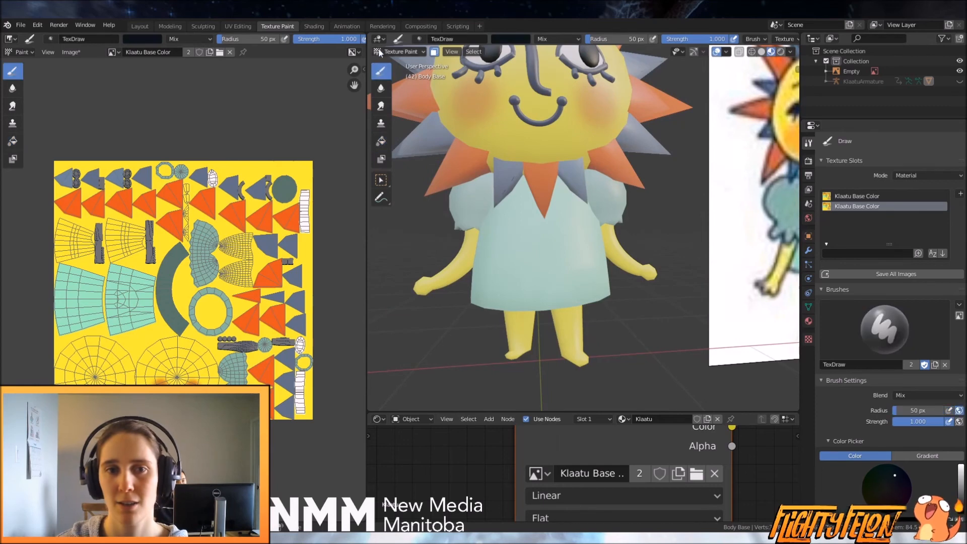
scroll(612, 204, down, 4)
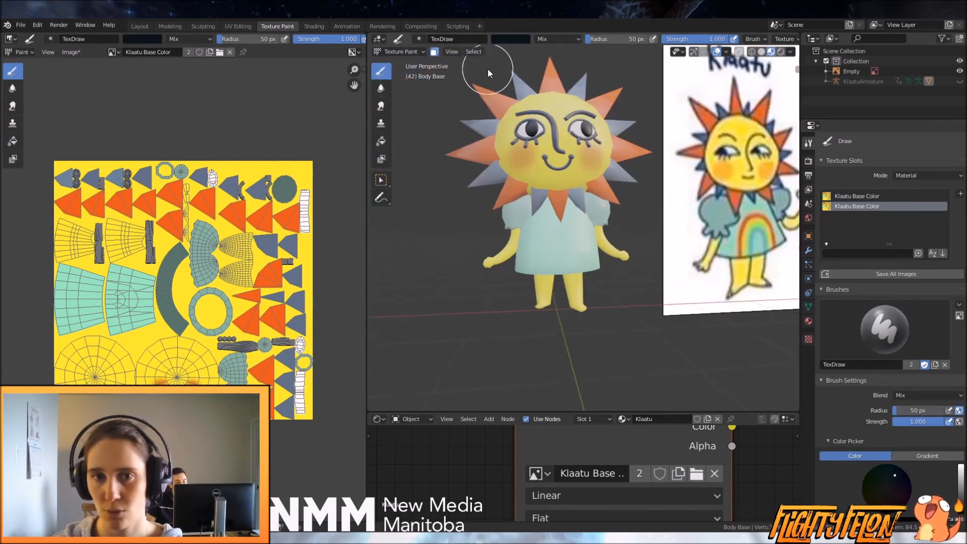
scroll(880, 346, down, 1)
drag(903, 389, 896, 390)
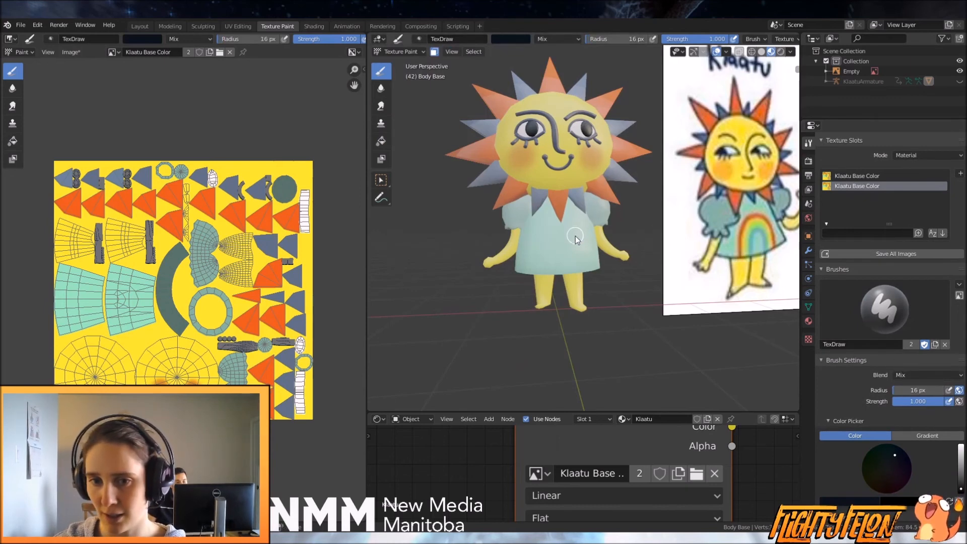
scroll(594, 217, up, 2)
middle_drag(646, 253, 760, 314)
click(908, 390)
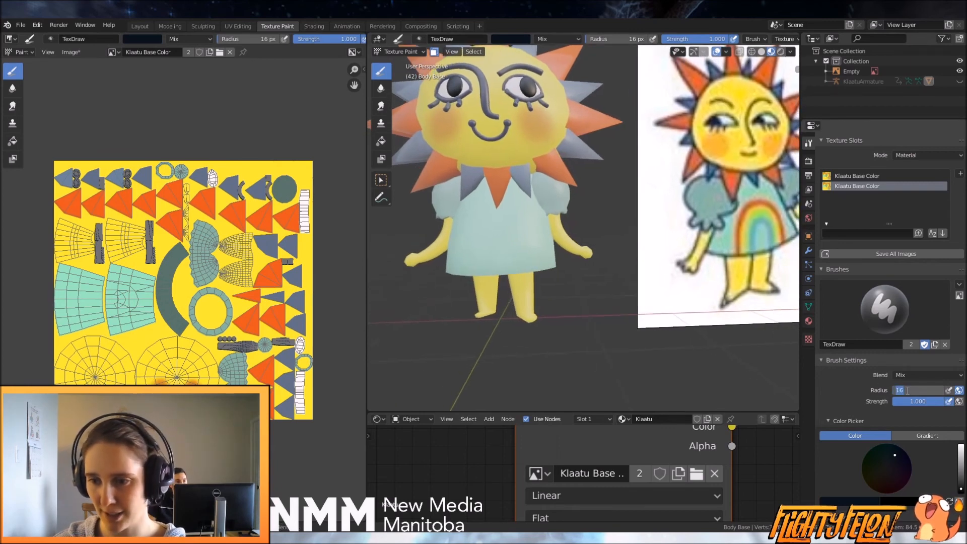
text(6)
key(Return)
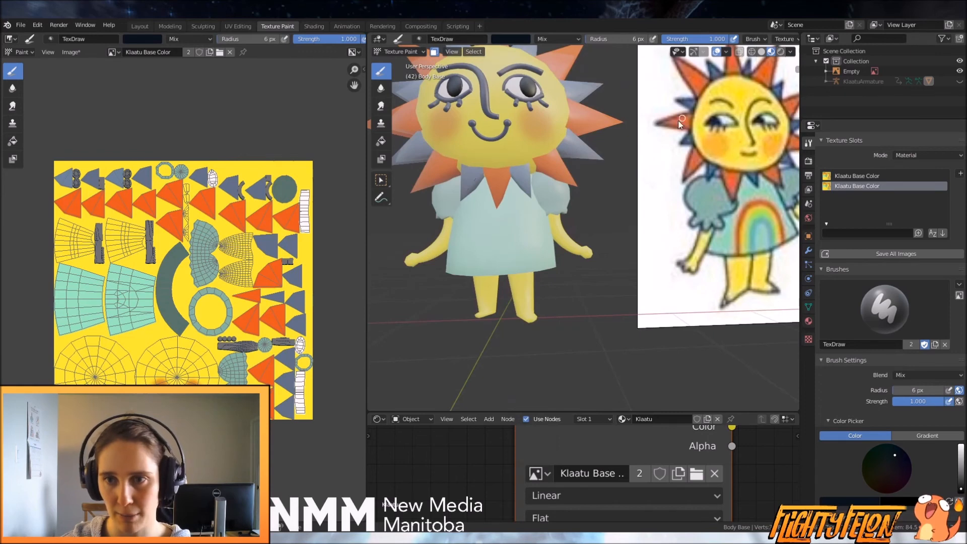
Set the Draw brush's colour to near black, select the dress's linked geometry in Edit Mode and return to Texture Paint mode
scroll(858, 431, down, 1)
click(884, 451)
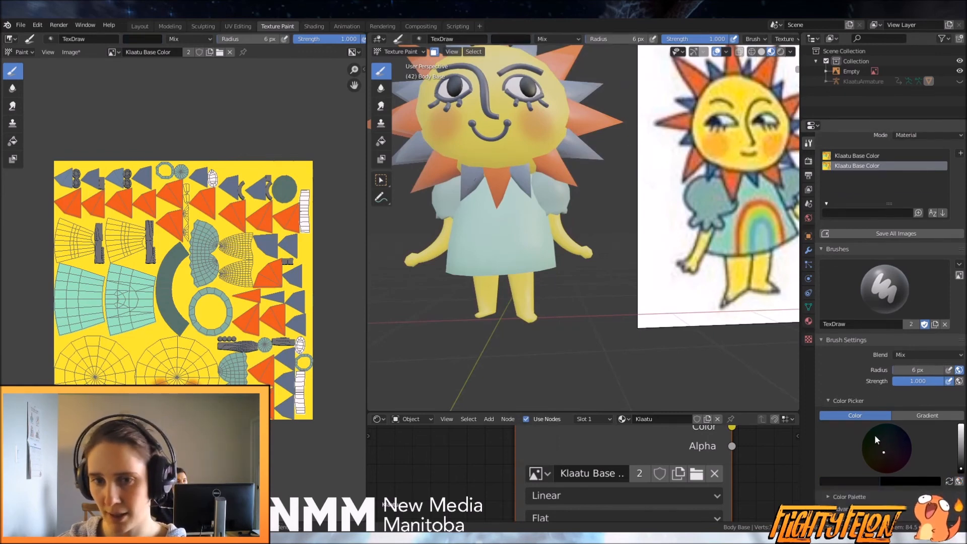
key(Tab)
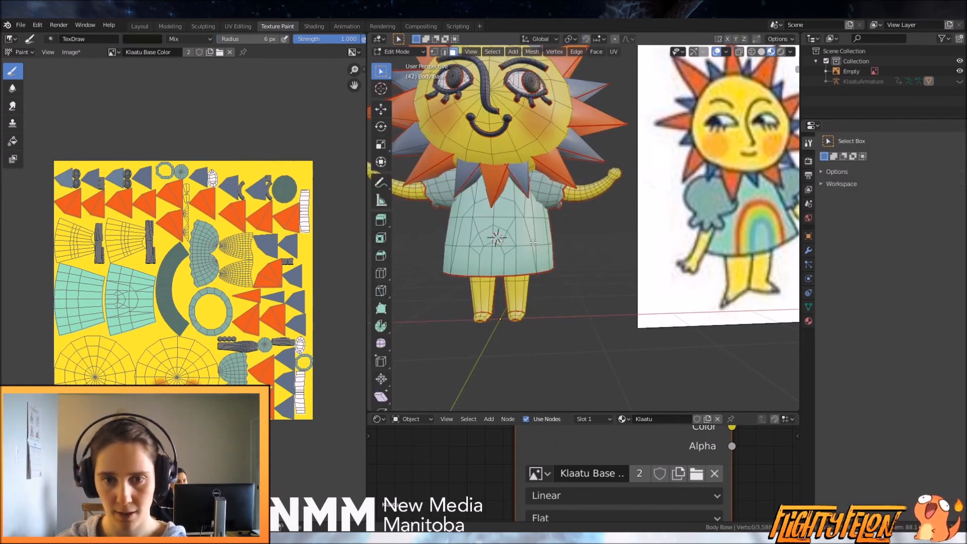
key(l)
key(Tab)
scroll(533, 242, down, 1)
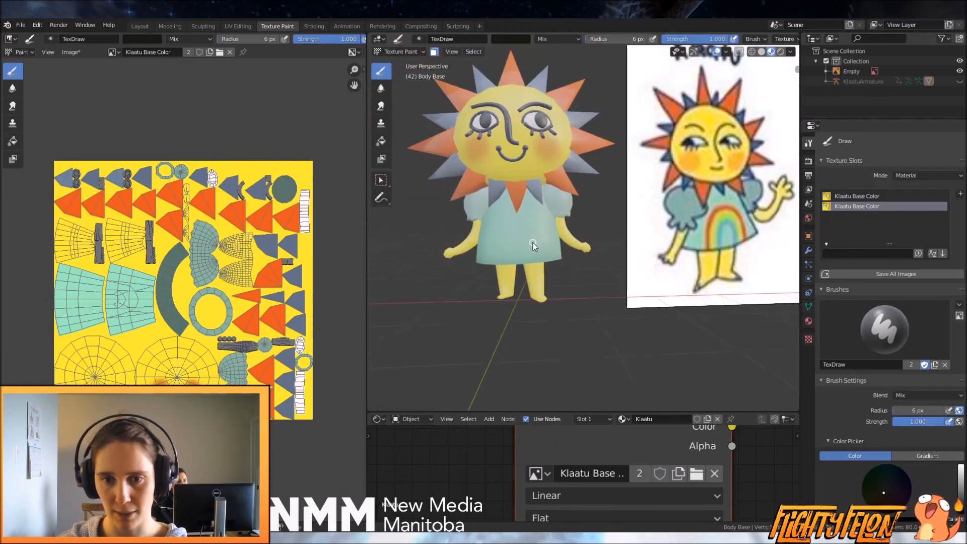
Try painting dark arch strokes on the front of the dress with the 6 px brush, and undo them
mouse_move(533, 257)
mouse_down()
mouse_move(522, 231)
mouse_move(503, 241)
mouse_up()
scroll(559, 229, down, 2)
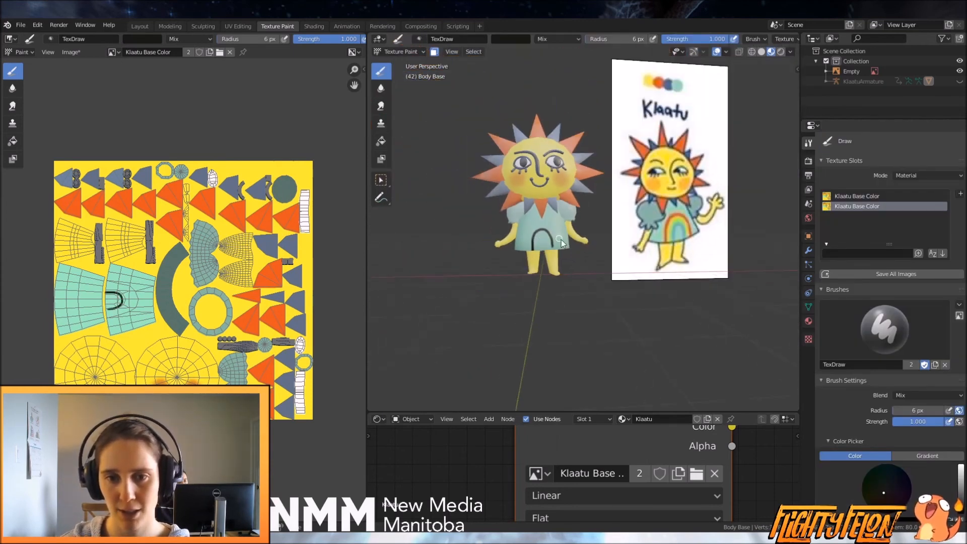
scroll(542, 257, up, 8)
drag(461, 310, 395, 217)
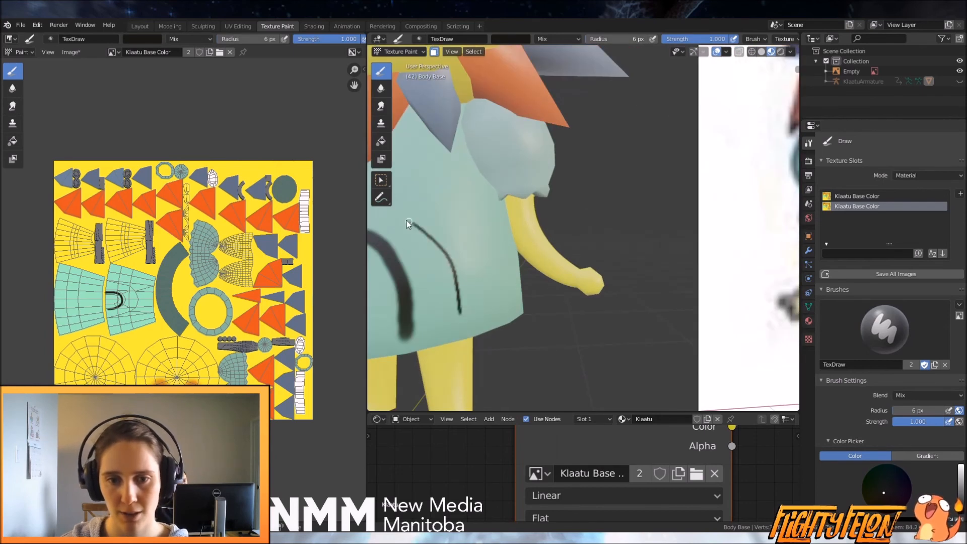
scroll(468, 292, down, 8)
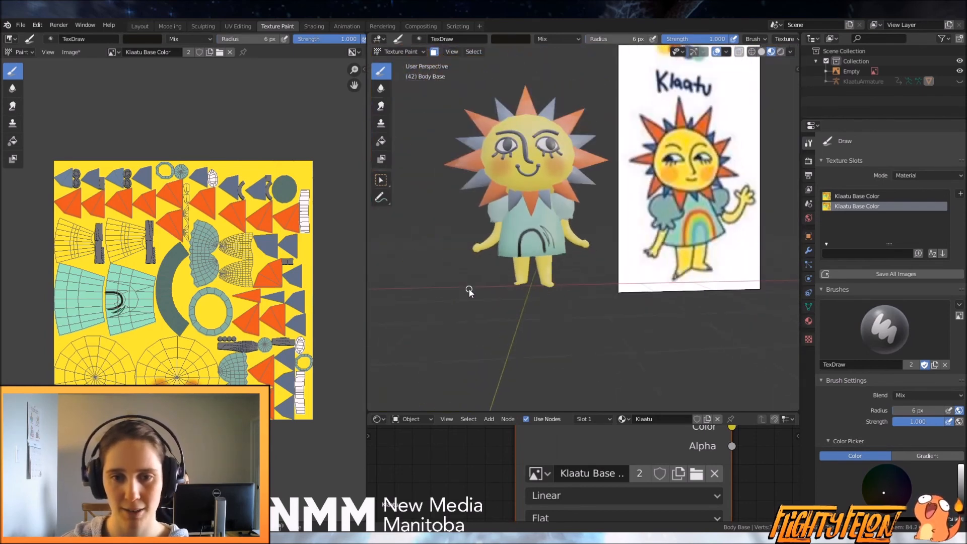
key(ctrl+z)
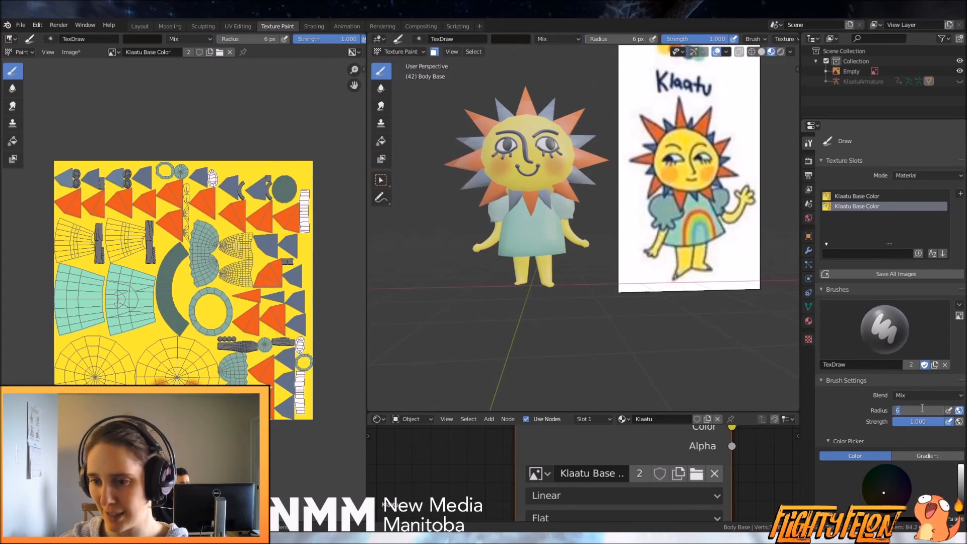
Set the Draw brush's radius to 15 px
click(923, 409)
text(15)
key(Return)
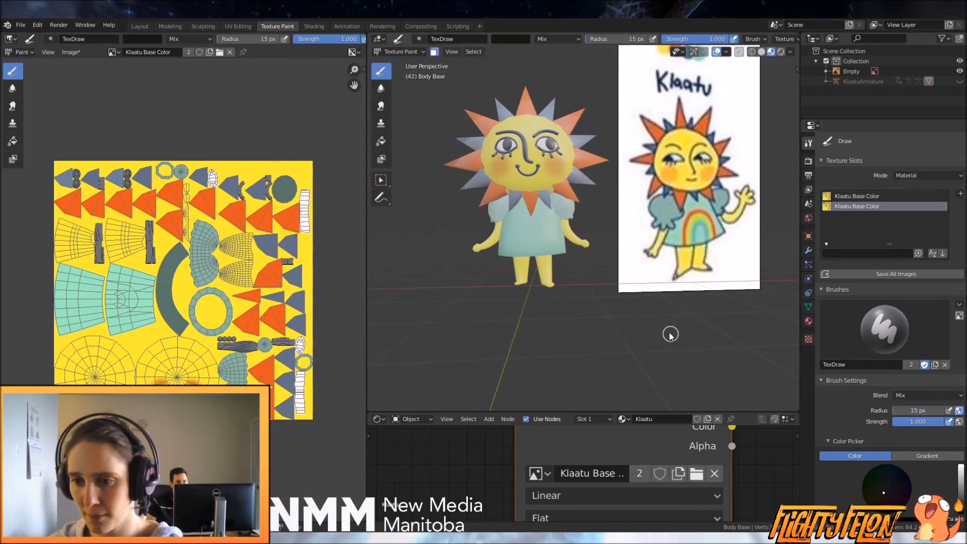
scroll(615, 289, up, 4)
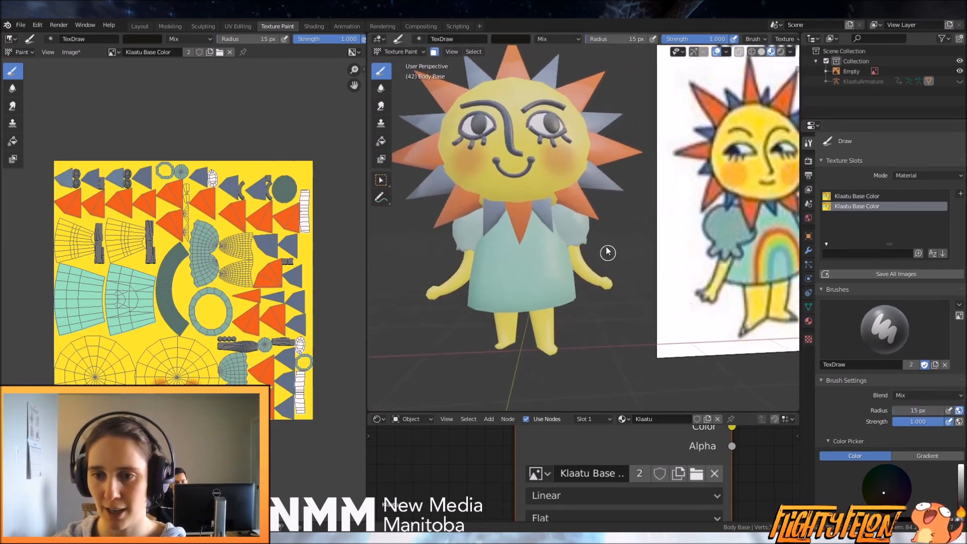
scroll(895, 367, down, 2)
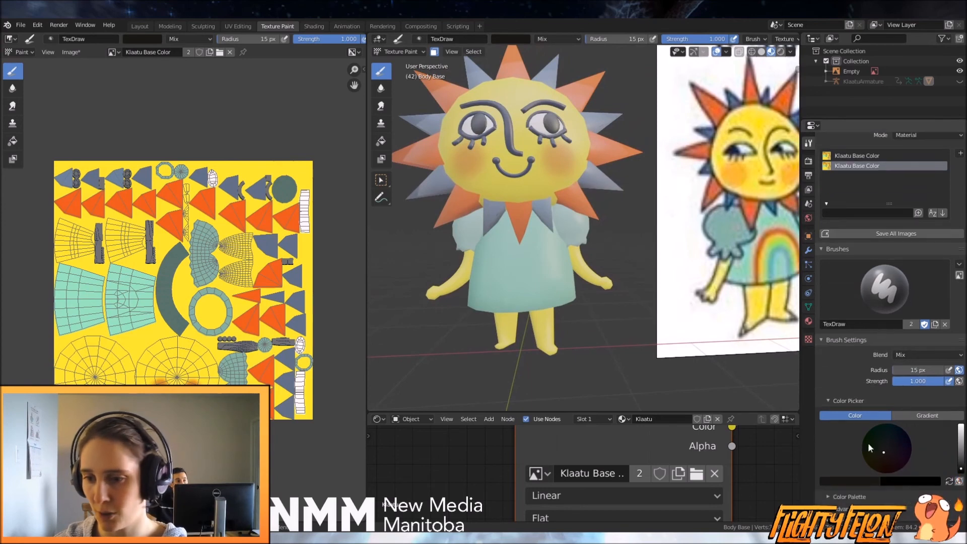
Sample orange from the reference drawing's rainbow and paint the outer arch down to the hem on the dress front
click(859, 479)
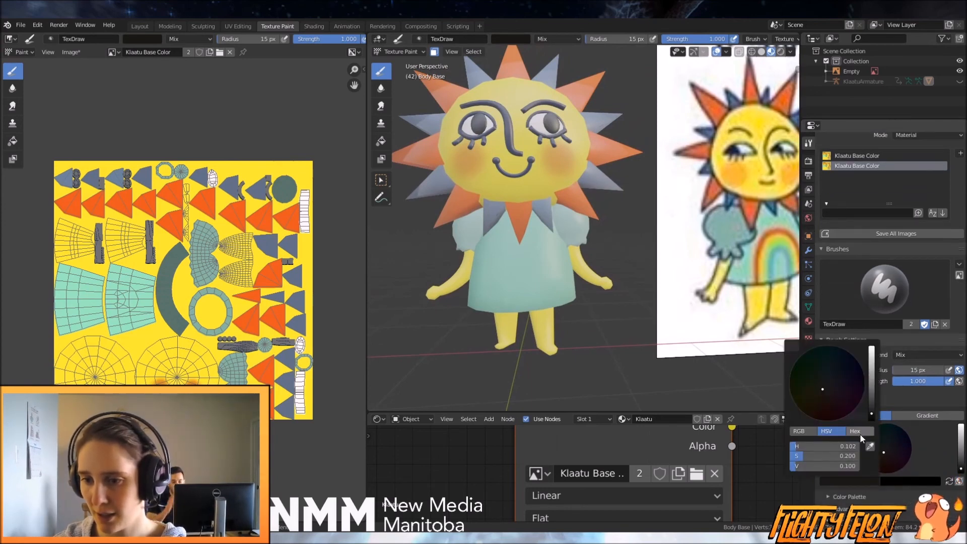
click(870, 447)
click(784, 233)
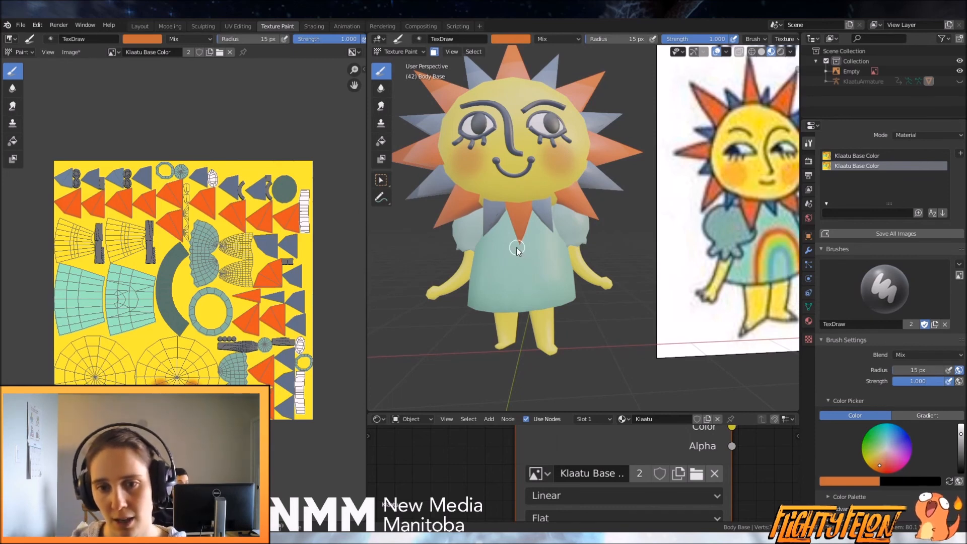
mouse_move(529, 249)
mouse_down()
mouse_move(551, 270)
mouse_move(554, 302)
mouse_up()
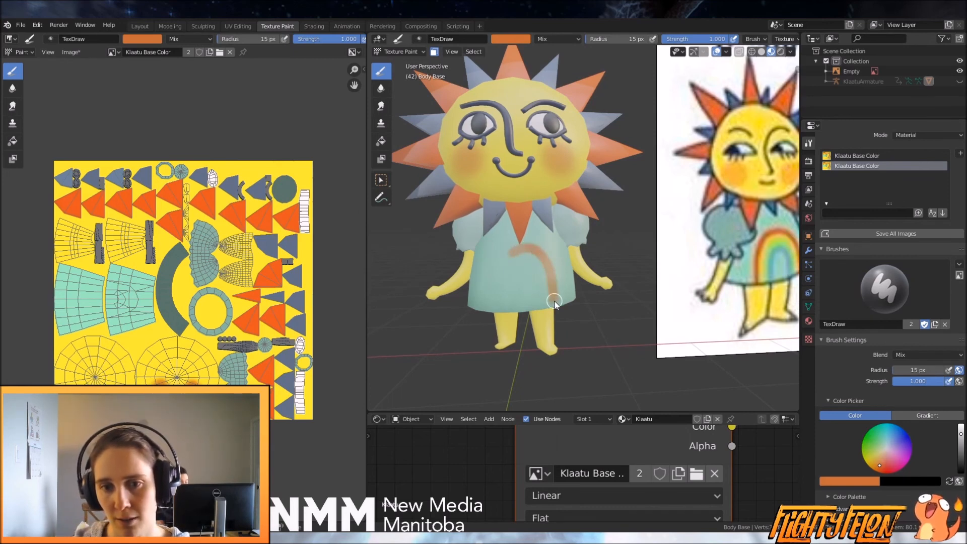
drag(518, 248, 498, 285)
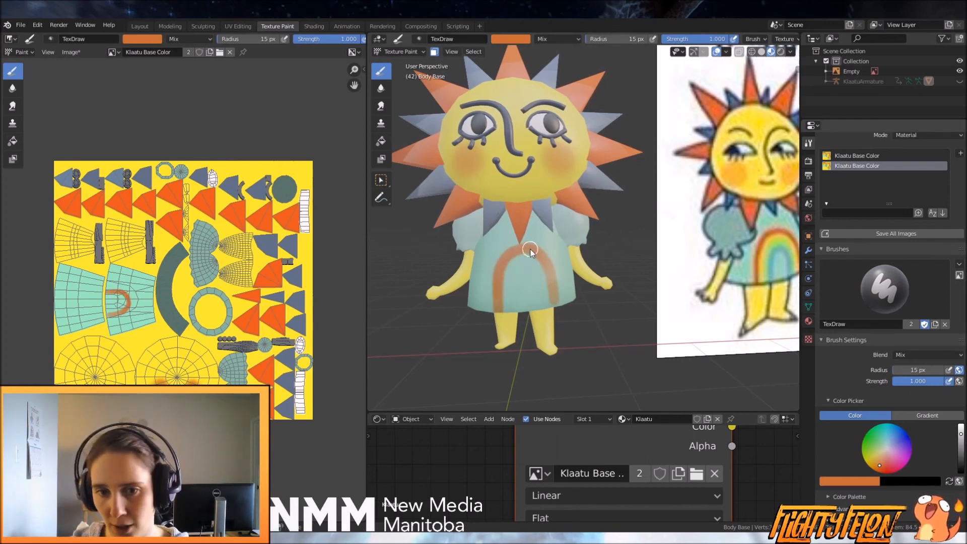
drag(538, 252, 554, 306)
drag(548, 268, 555, 309)
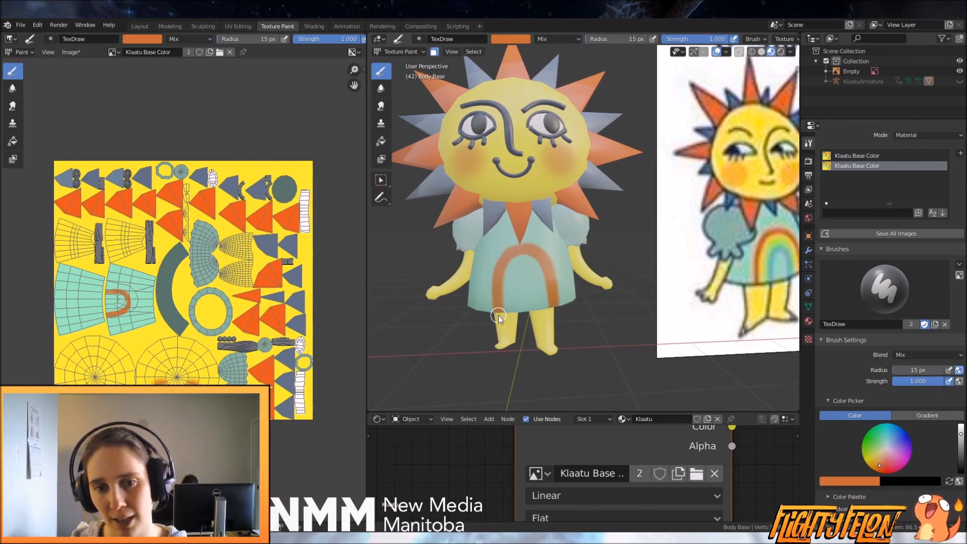
Sample yellow from the reference rainbow and paint a second band just inside the orange arch
click(510, 39)
click(576, 150)
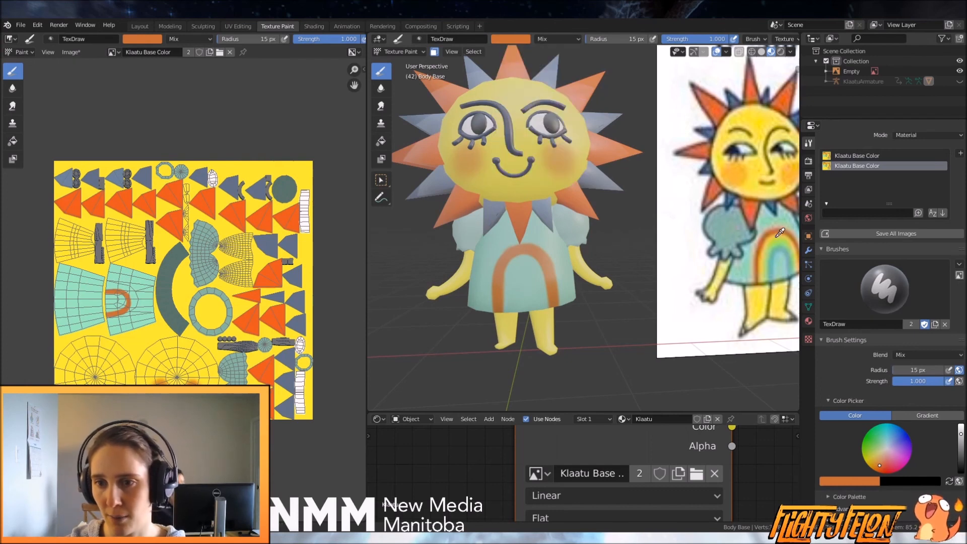
click(776, 235)
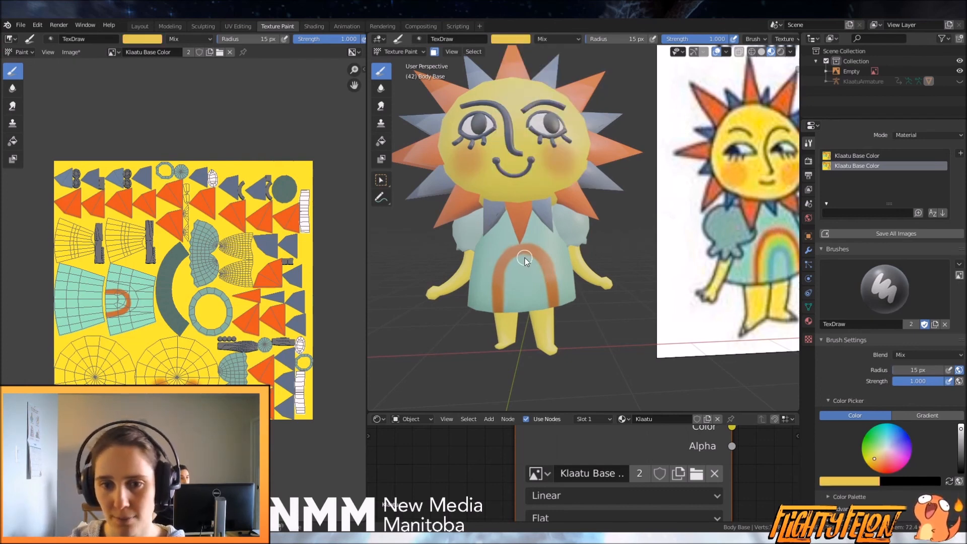
drag(531, 260, 545, 287)
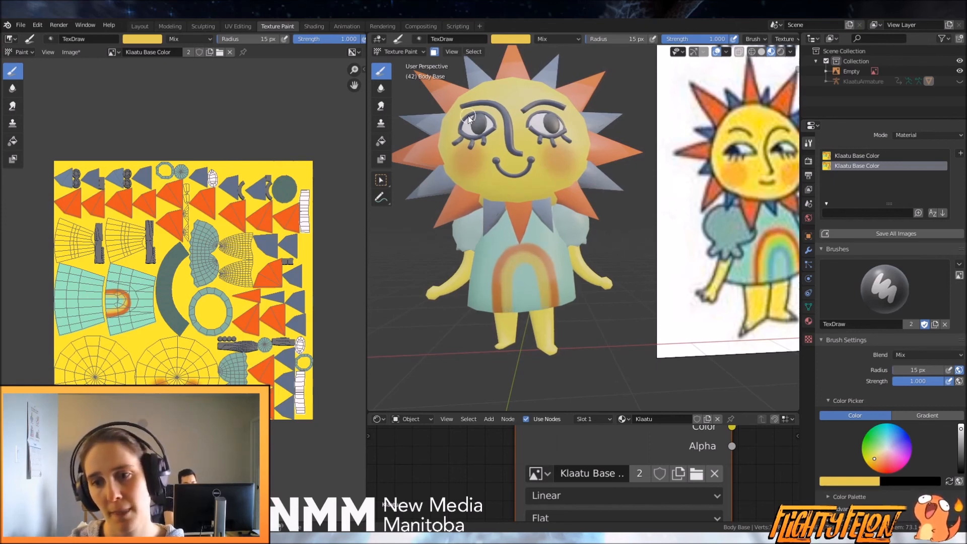
Sample light green from the reference rainbow and paint a third band inside the yellow arch
click(507, 43)
click(579, 133)
click(782, 243)
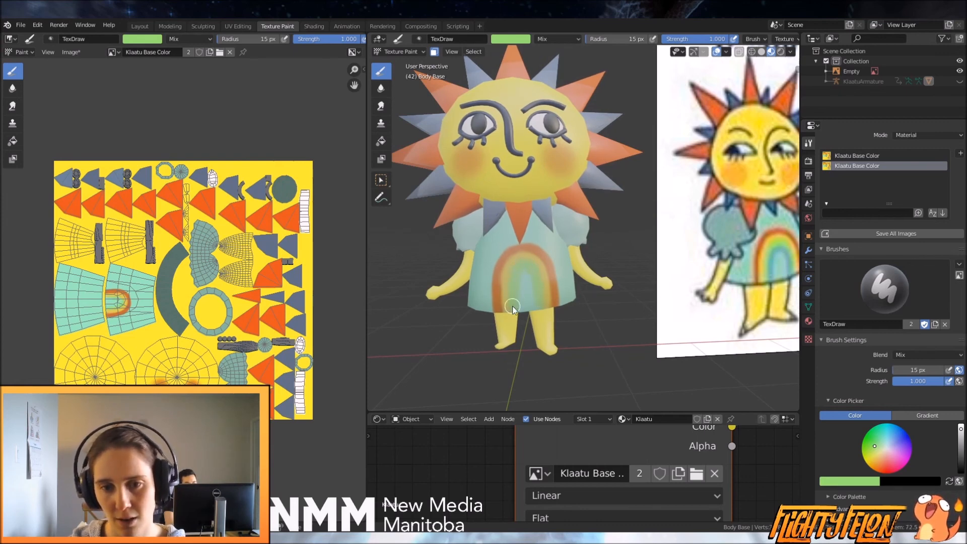
Sample teal from the reference rainbow and paint the innermost band inside the green arch
click(508, 40)
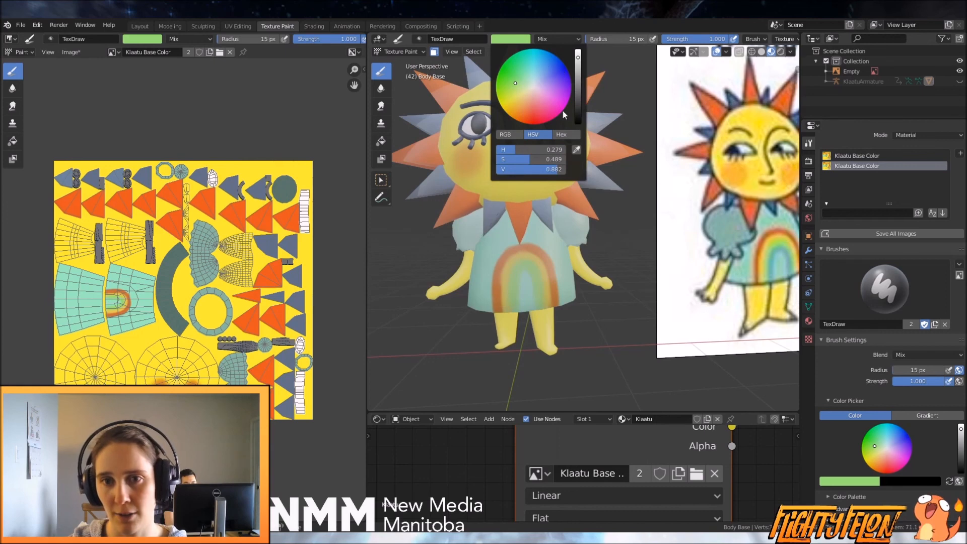
click(577, 150)
click(787, 251)
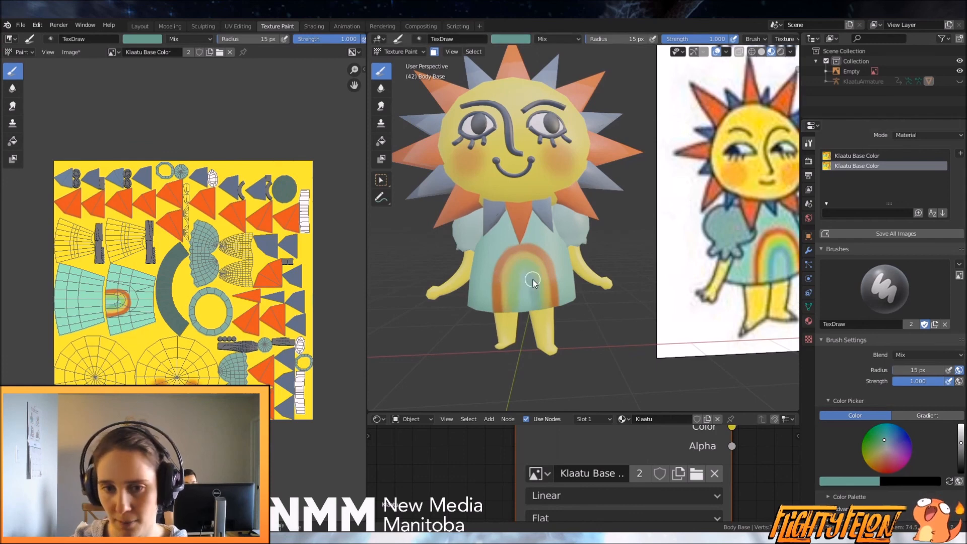
drag(522, 277, 520, 312)
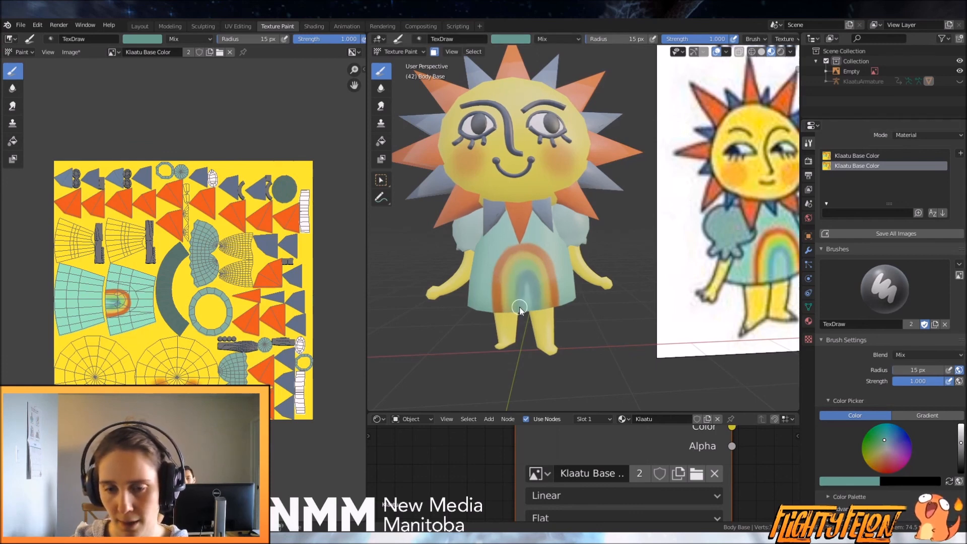
drag(522, 276, 525, 320)
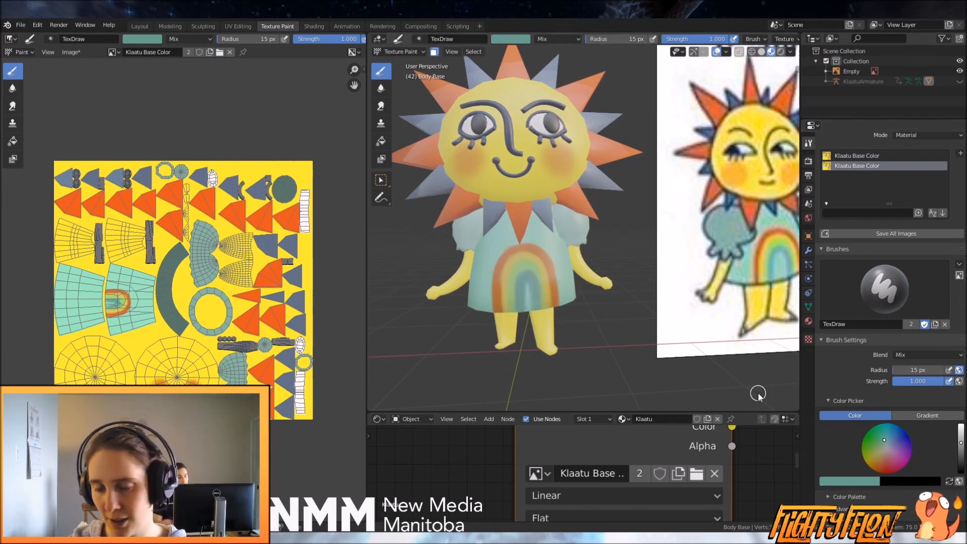
Sample light mint from the centre of the reference rainbow and paint the opening beneath the teal band
click(511, 39)
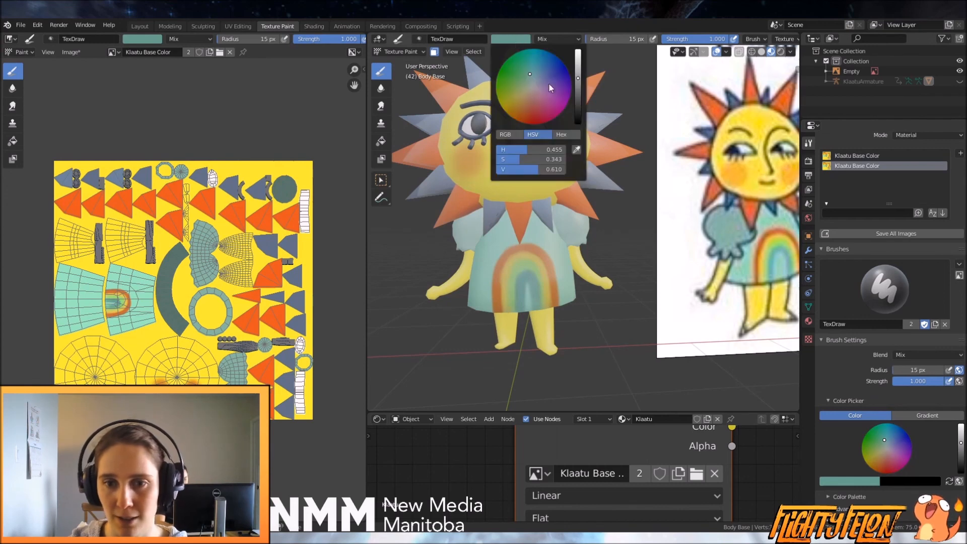
click(576, 150)
click(784, 264)
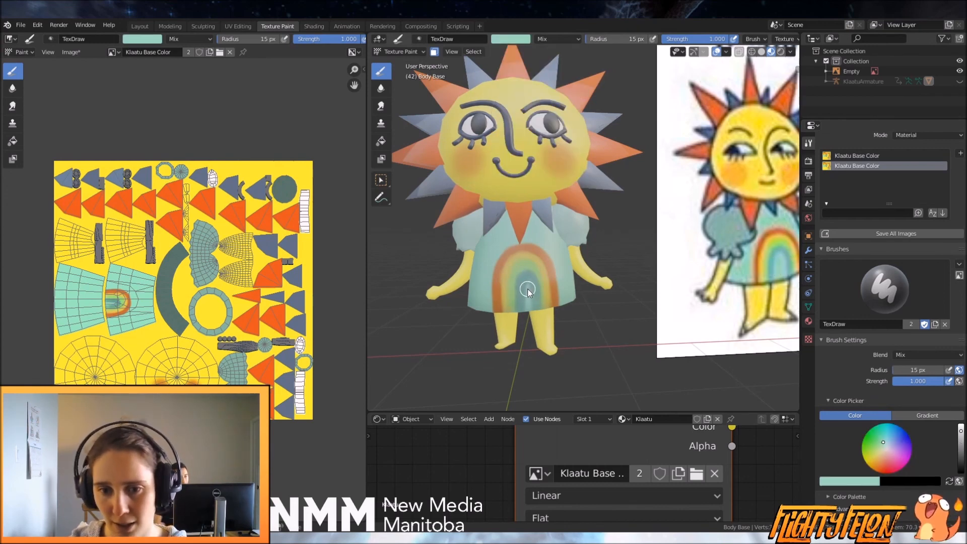
mouse_move(528, 283)
mouse_down()
mouse_move(524, 309)
mouse_move(528, 287)
mouse_up()
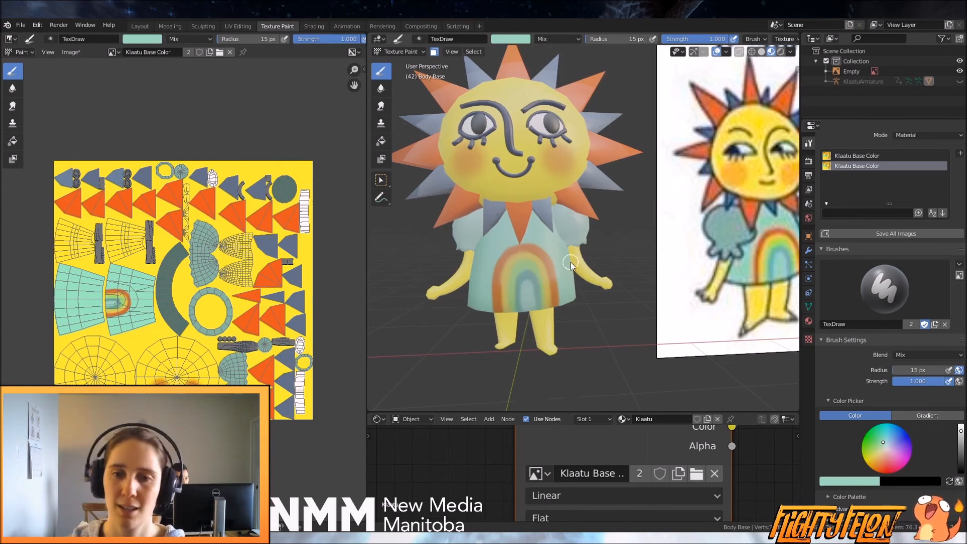
scroll(568, 267, up, 5)
scroll(571, 261, down, 7)
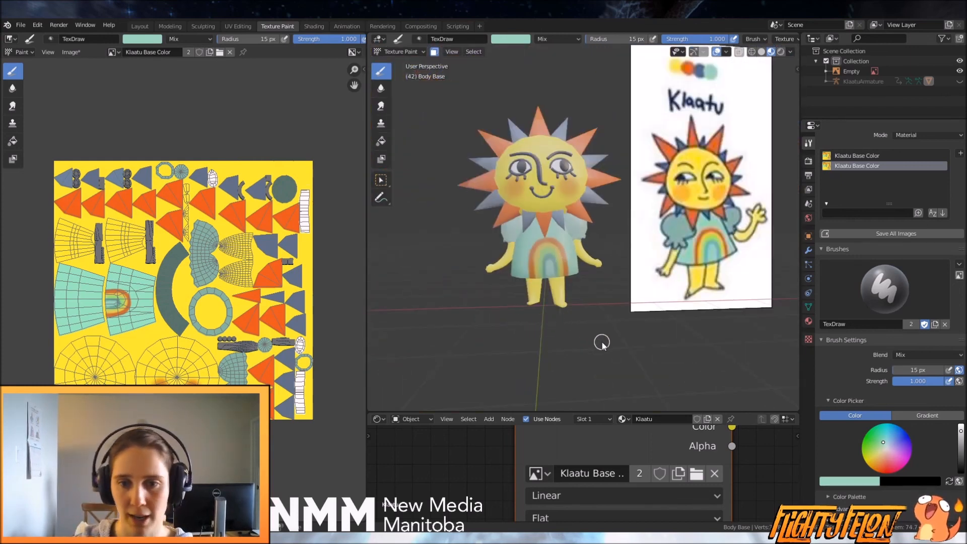
middle_drag(579, 323, 598, 328)
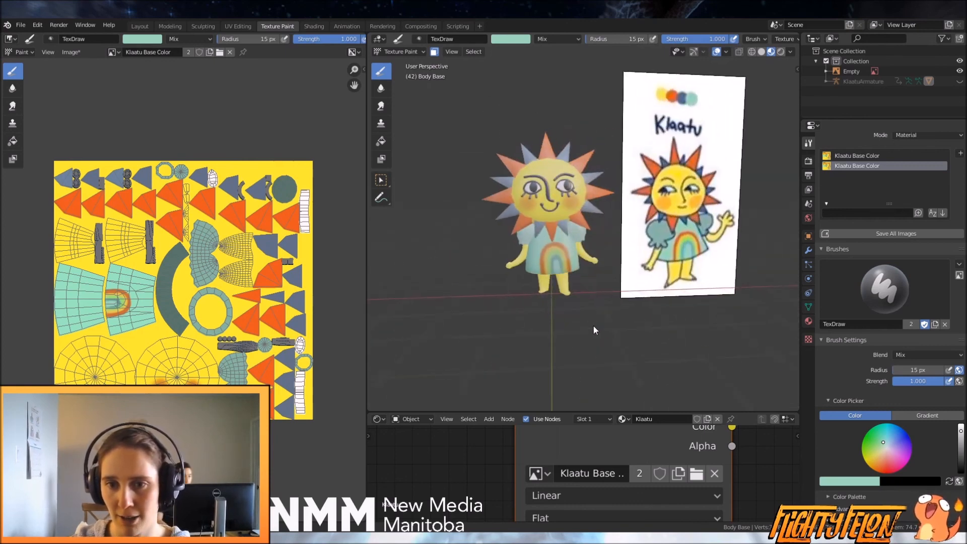
scroll(561, 302, up, 3)
middle_drag(560, 302, 626, 319)
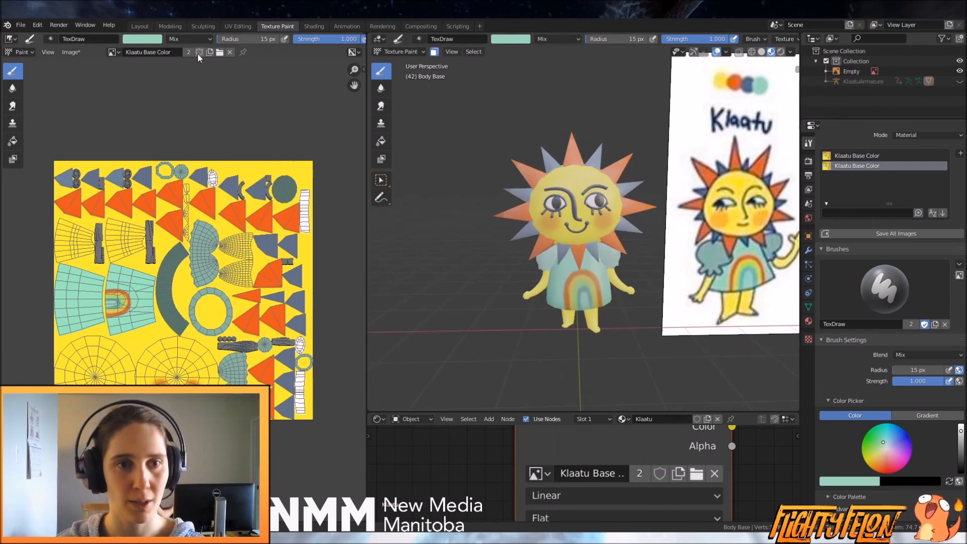
Switch the image editor from Paint to View mode and save the painted Klaatu Base Color image
click(22, 52)
click(20, 63)
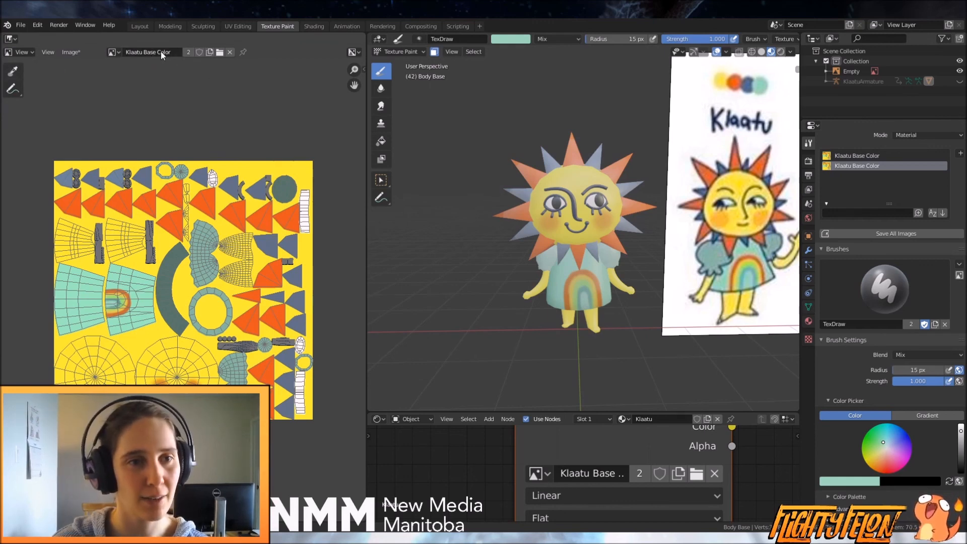
click(27, 24)
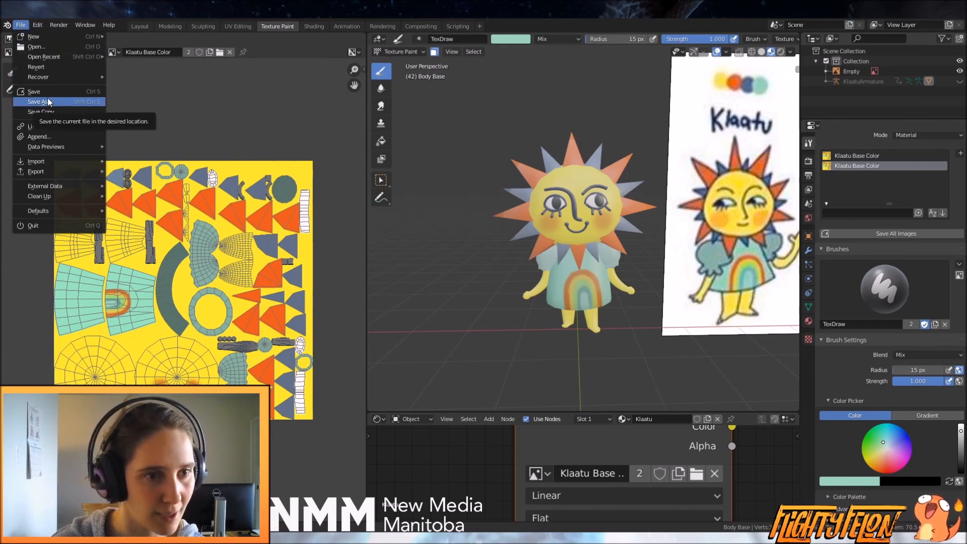
key(Escape)
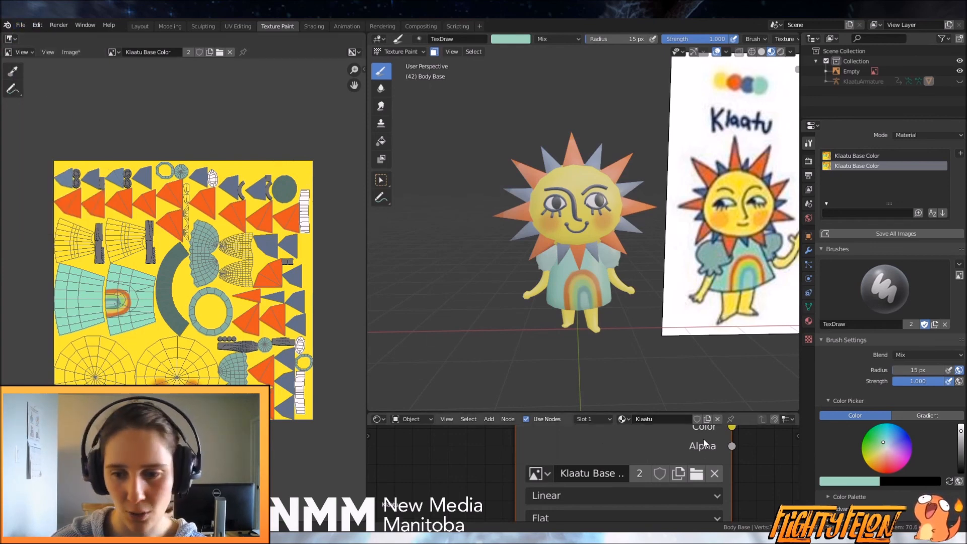
click(71, 52)
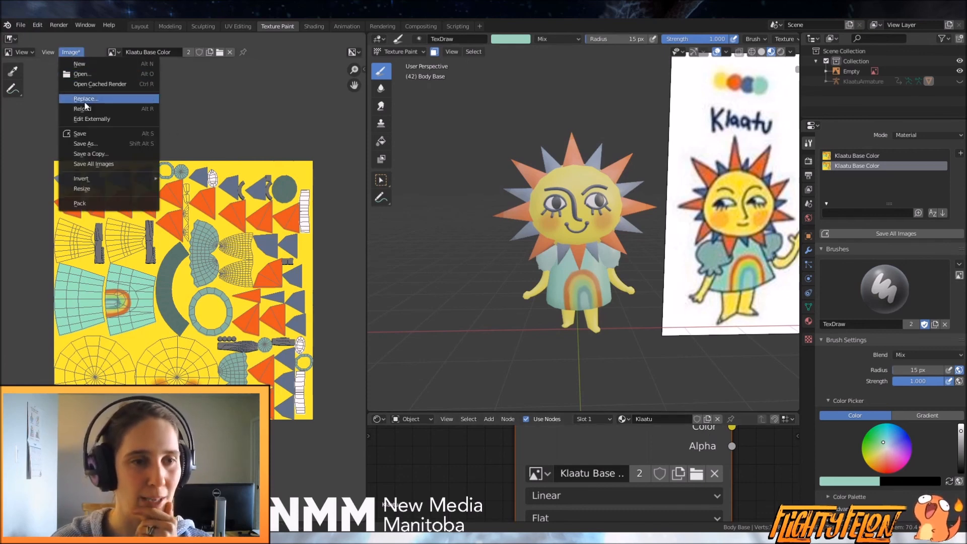
key(Escape)
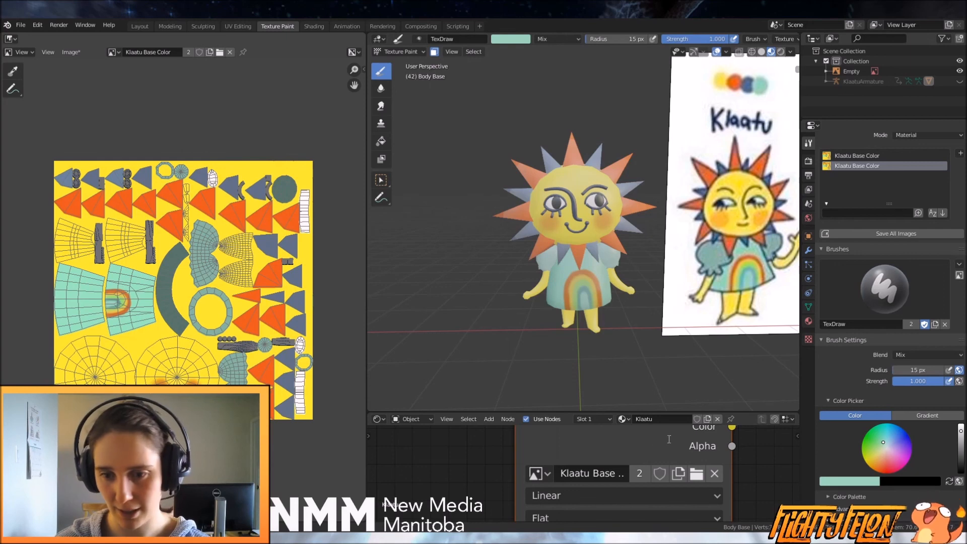
middle_drag(636, 383, 575, 262)
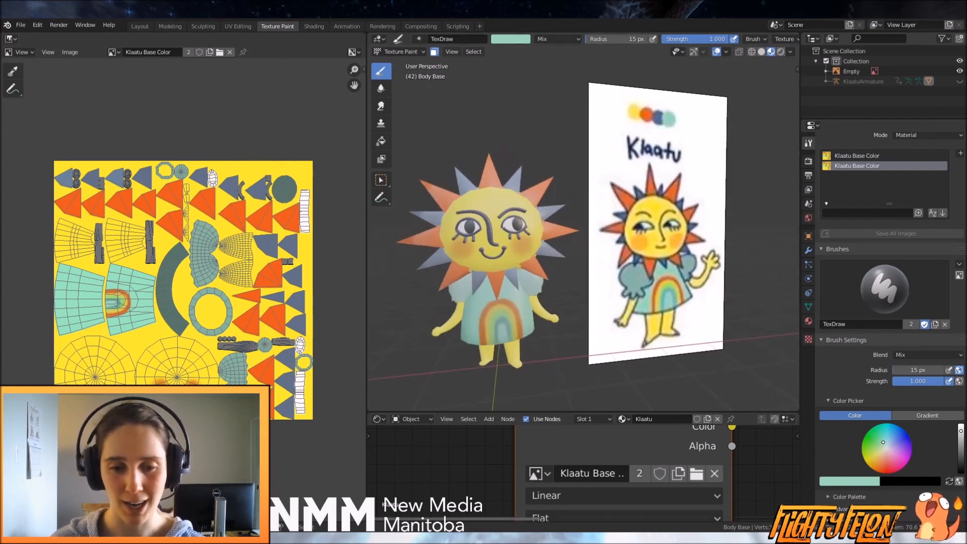